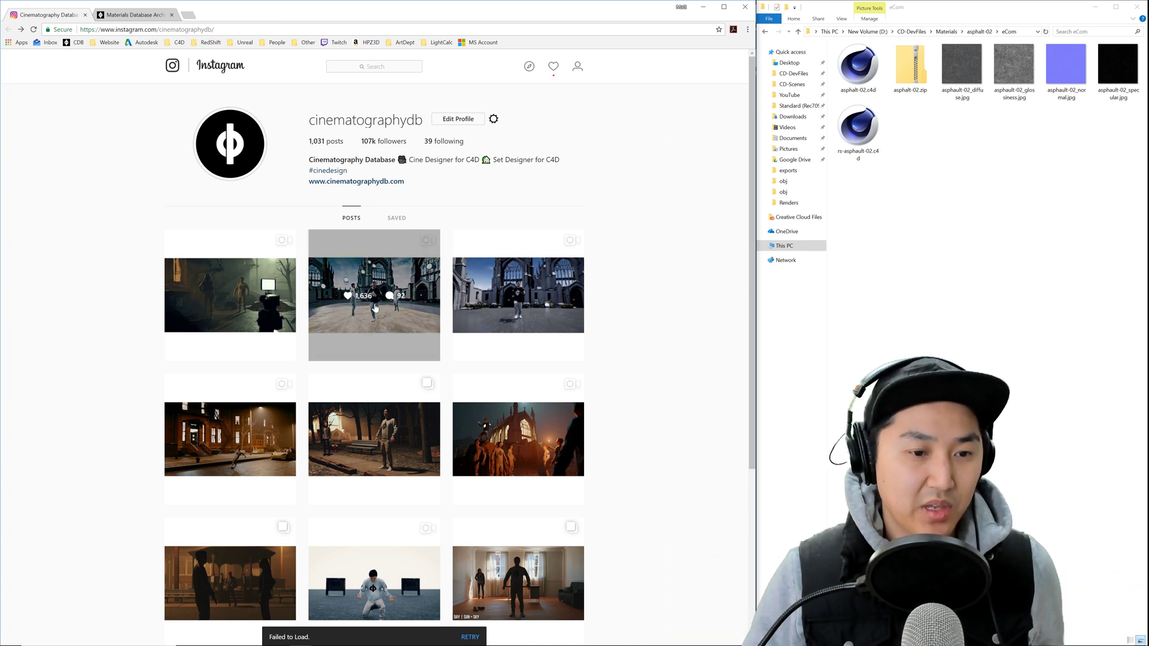
- Look through the recent render posts on the cinematographydb Instagram profile
{"action": "scroll", "coordinate": [477, 323], "scroll_direction": "down", "scroll_amount": 2}
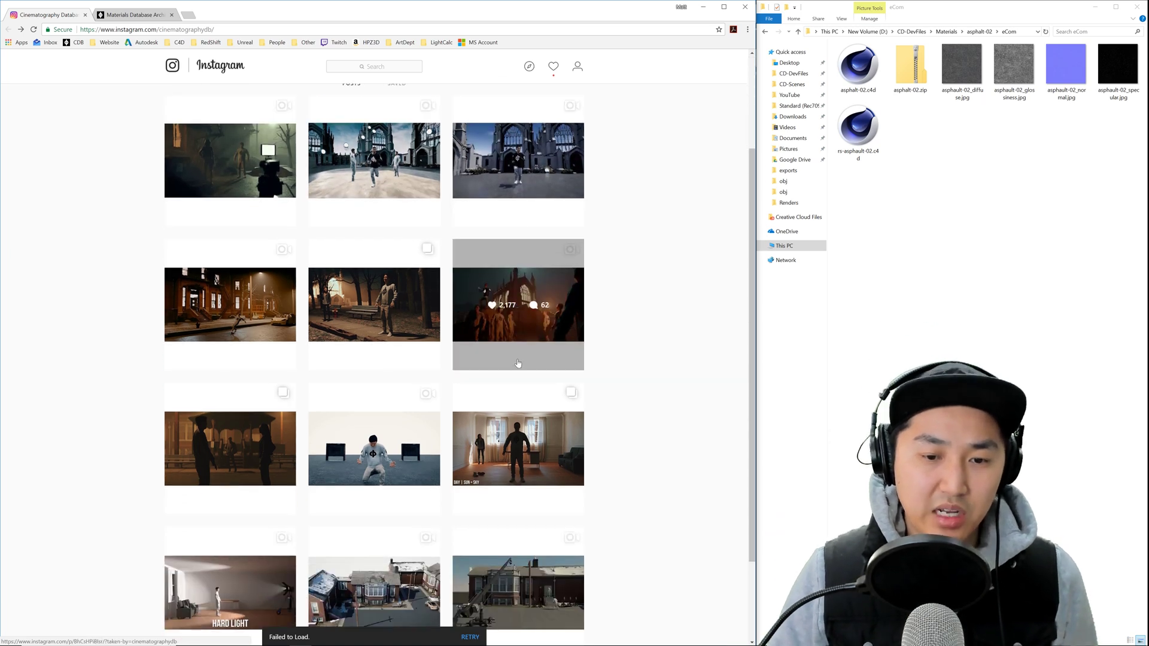
{"action": "scroll", "coordinate": [281, 353], "scroll_direction": "down", "scroll_amount": 1}
{"action": "scroll", "coordinate": [279, 356], "scroll_direction": "down", "scroll_amount": 1}
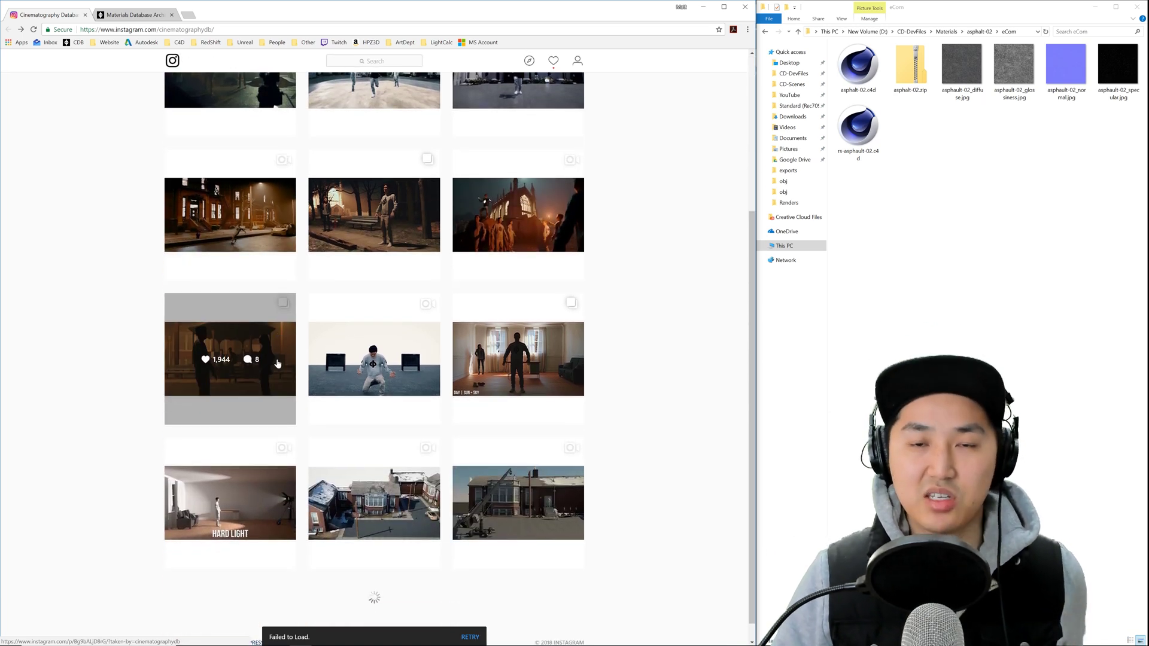
{"action": "scroll", "coordinate": [285, 371], "scroll_direction": "down", "scroll_amount": 1}
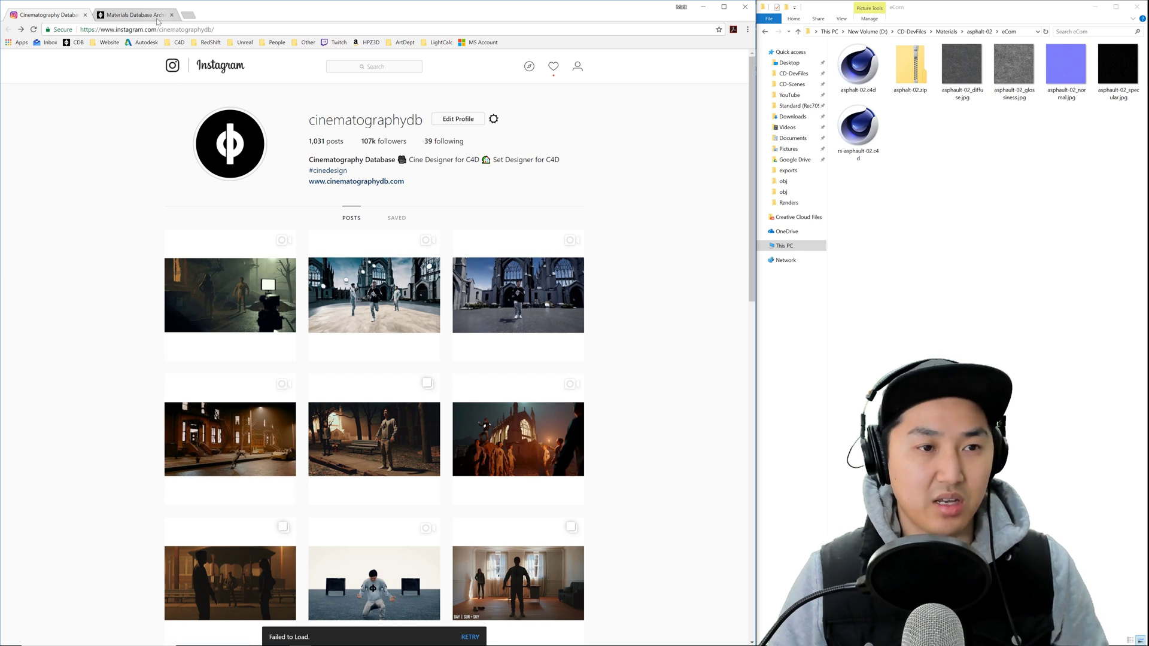
- Browse the materials offered on the Materials Database page, from Asphalt 01 to Wood Floor 02
{"action": "left_click", "coordinate": [134, 14]}
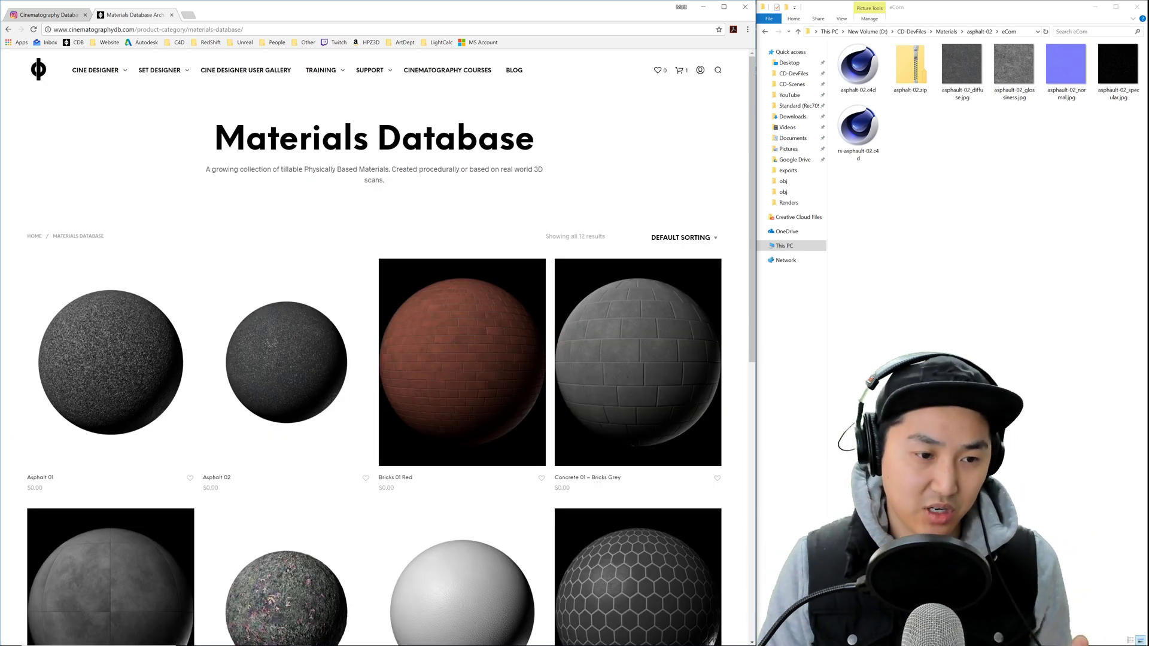
{"action": "scroll", "coordinate": [359, 228], "scroll_direction": "down", "scroll_amount": 9}
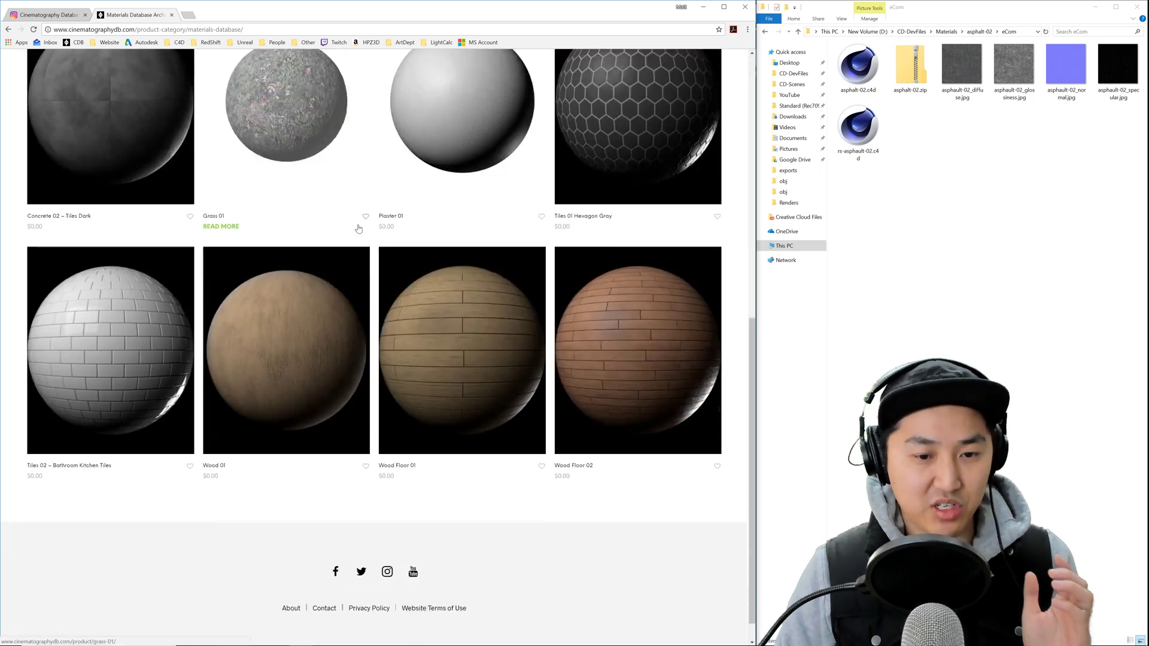
{"action": "scroll", "coordinate": [359, 228], "scroll_direction": "up", "scroll_amount": 10}
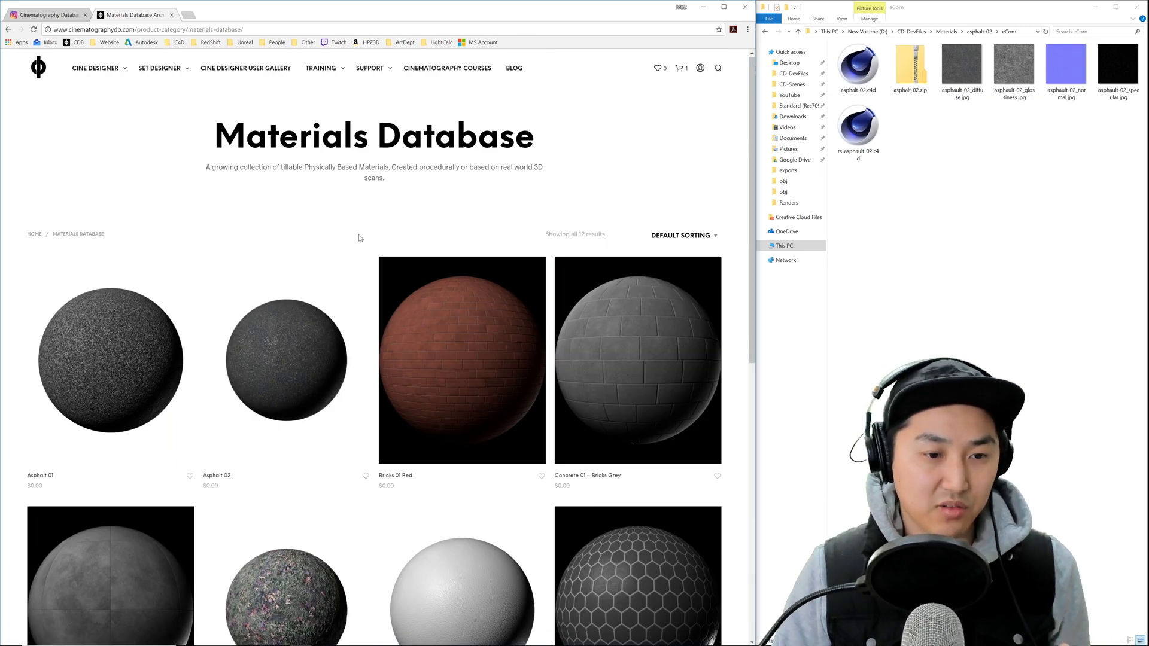
{"action": "scroll", "coordinate": [358, 237], "scroll_direction": "down", "scroll_amount": 5}
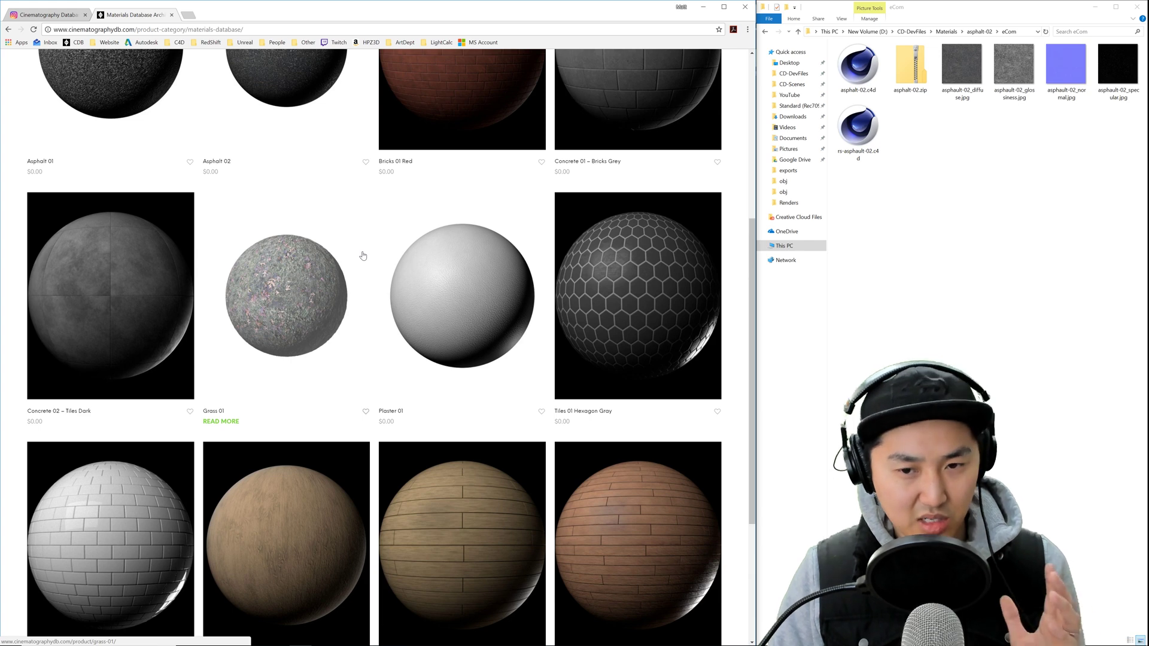
{"action": "scroll", "coordinate": [362, 255], "scroll_direction": "up", "scroll_amount": 4}
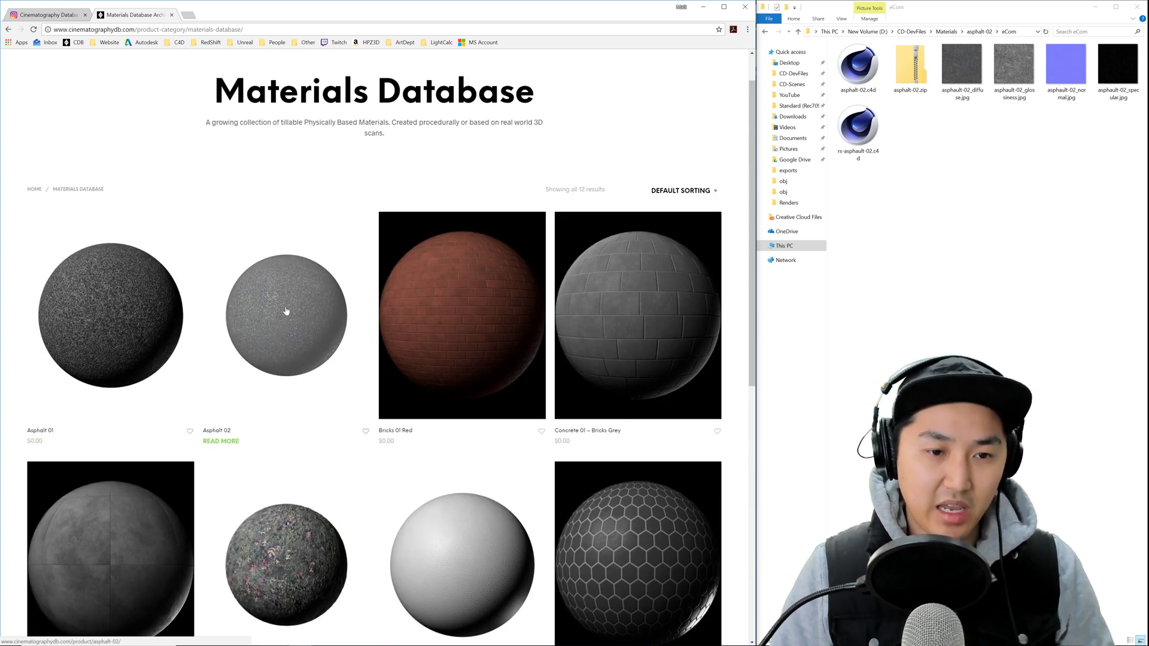
- Examine the eCom folder's asphalt-02 zip, its diffuse, glossiness, normal and specular maps, and the two .c4d files
{"action": "left_click", "coordinate": [920, 185]}
{"action": "left_click", "coordinate": [910, 77]}
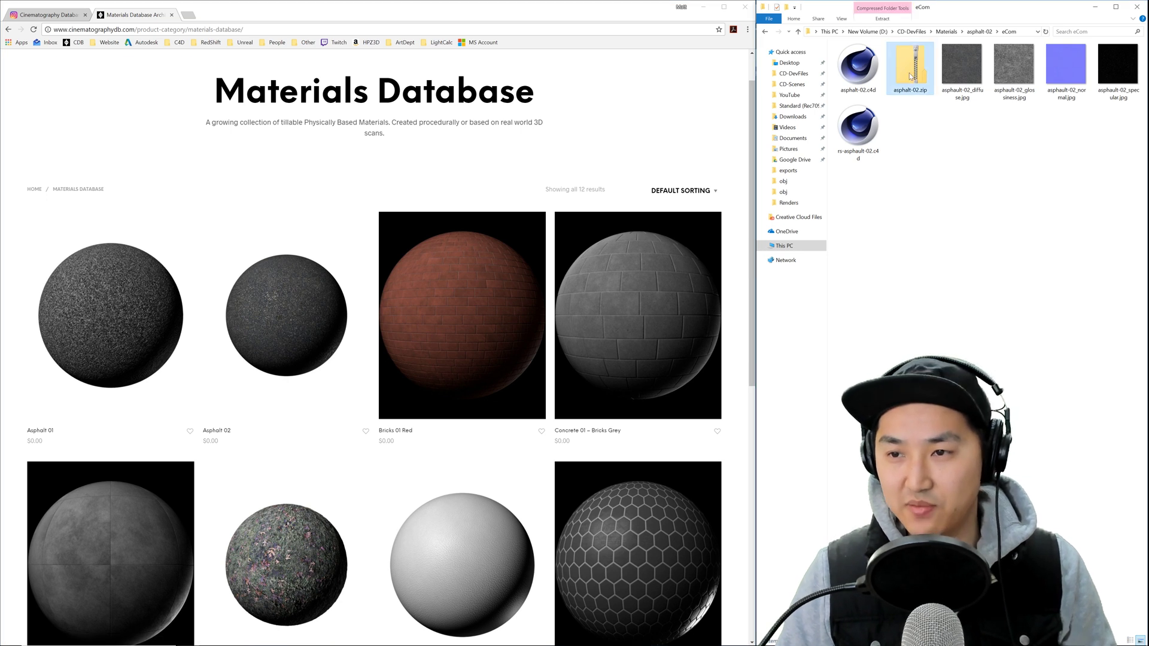
{"action": "left_click", "coordinate": [929, 144]}
{"action": "left_click_drag", "start_coordinate": [870, 213], "coordinate": [852, 71]}
{"action": "left_click", "coordinate": [987, 148]}
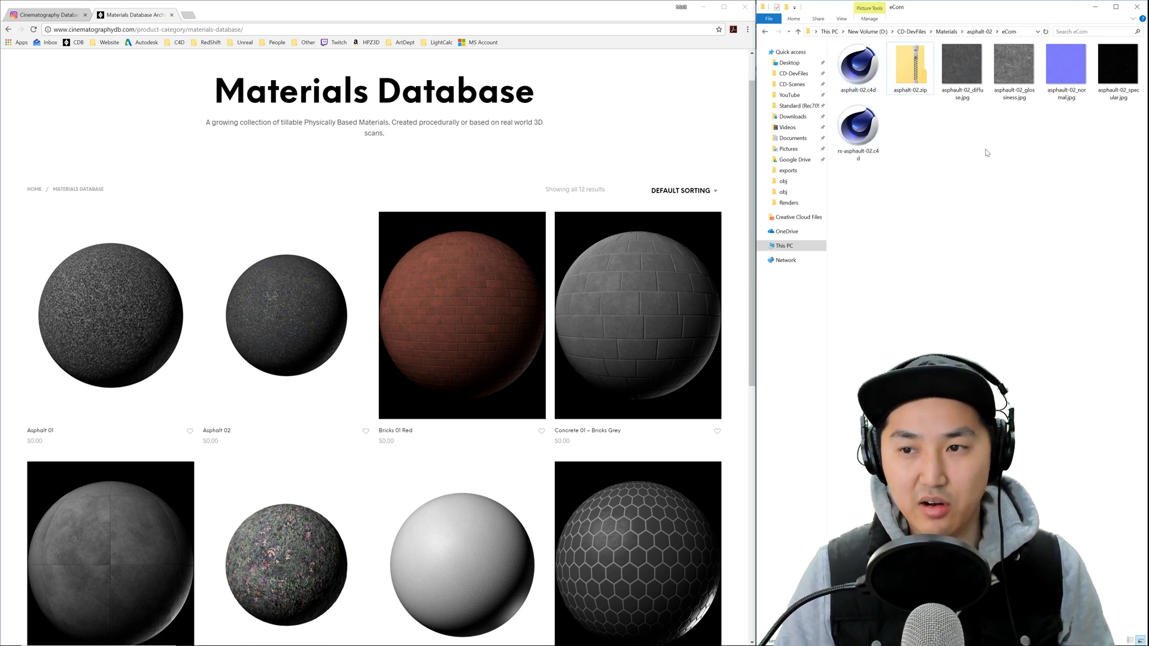
{"action": "left_click_drag", "start_coordinate": [963, 147], "coordinate": [1122, 68]}
{"action": "left_click", "coordinate": [1099, 142]}
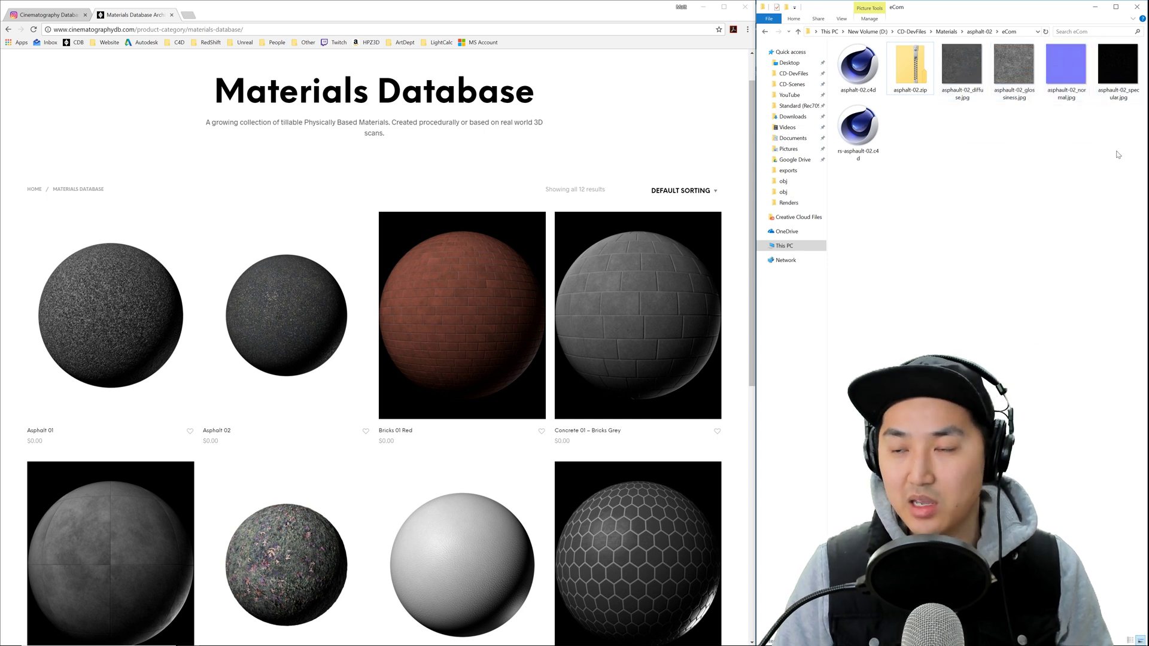
{"action": "left_click_drag", "start_coordinate": [1114, 152], "coordinate": [964, 74]}
{"action": "left_click", "coordinate": [964, 160]}
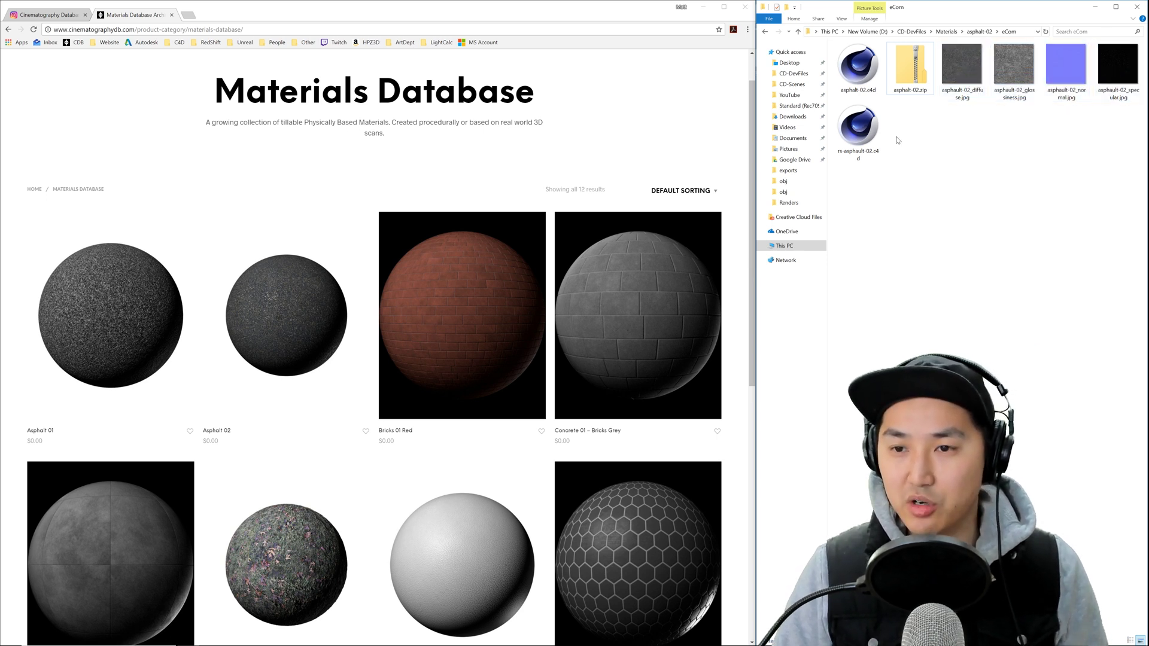
{"action": "left_click", "coordinate": [859, 133]}
{"action": "left_click", "coordinate": [857, 75]}
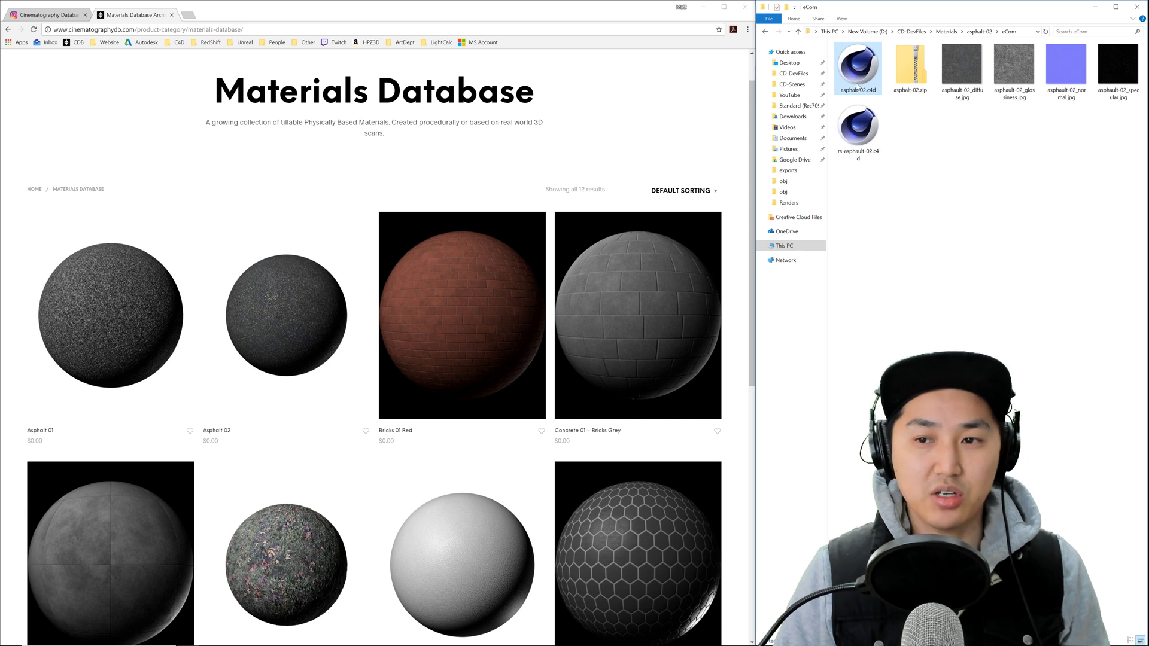
{"action": "left_click", "coordinate": [861, 126]}
{"action": "left_click", "coordinate": [855, 71]}
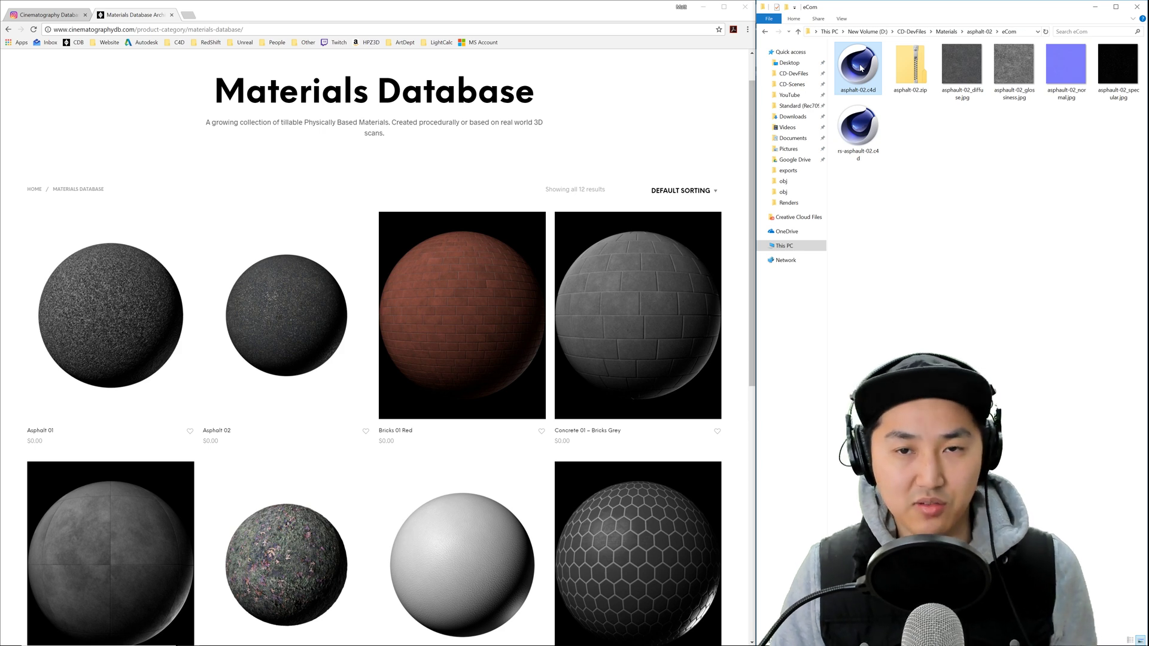
- Switch to Cinema 4D, add a plane and enlarge it to about 1052 by 1114 cm
{"action": "key", "text": "alt+Tab"}
{"action": "key", "text": "alt+Tab"}
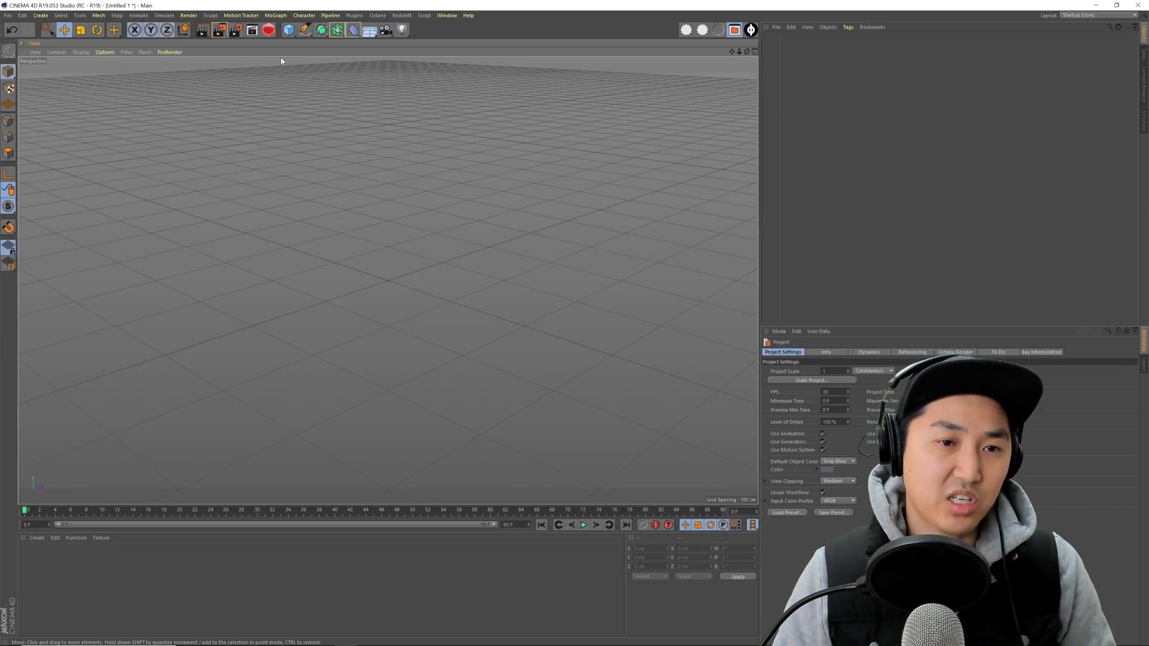
{"action": "left_click", "coordinate": [289, 29]}
{"action": "left_click", "coordinate": [372, 59]}
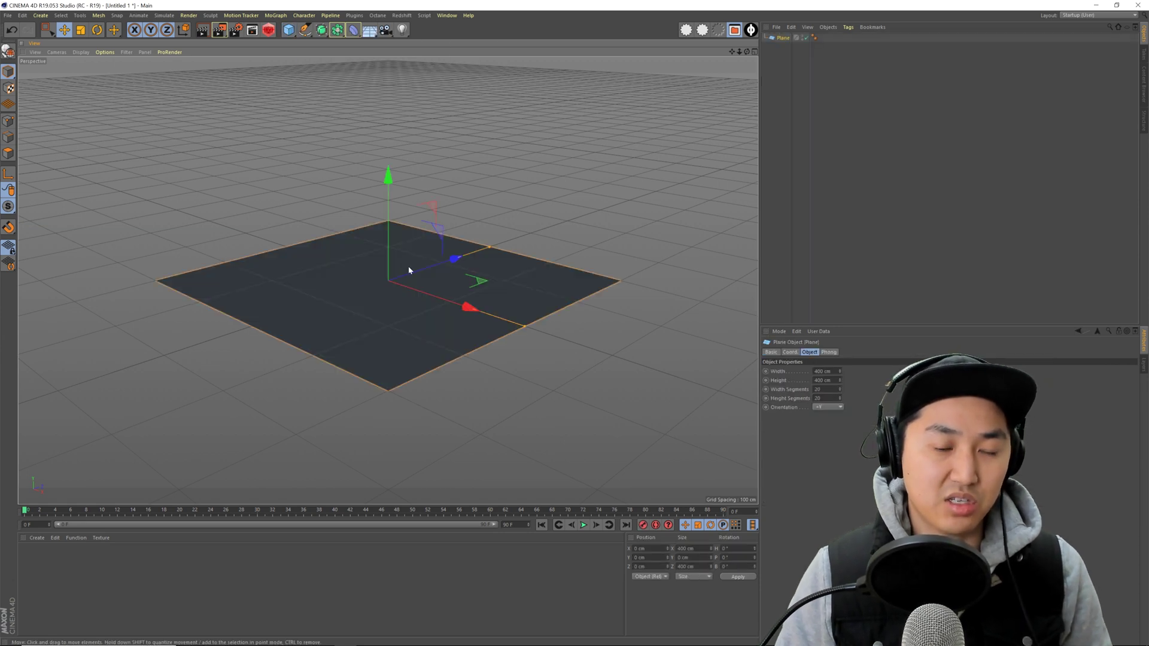
{"action": "left_click_drag", "start_coordinate": [409, 270], "coordinate": [637, 251], "text": "alt"}
{"action": "left_click_drag", "start_coordinate": [372, 289], "coordinate": [397, 305], "text": "alt"}
{"action": "left_click_drag", "start_coordinate": [495, 318], "coordinate": [501, 322]}
{"action": "middle_click_drag", "start_coordinate": [420, 286], "coordinate": [447, 275], "text": "alt"}
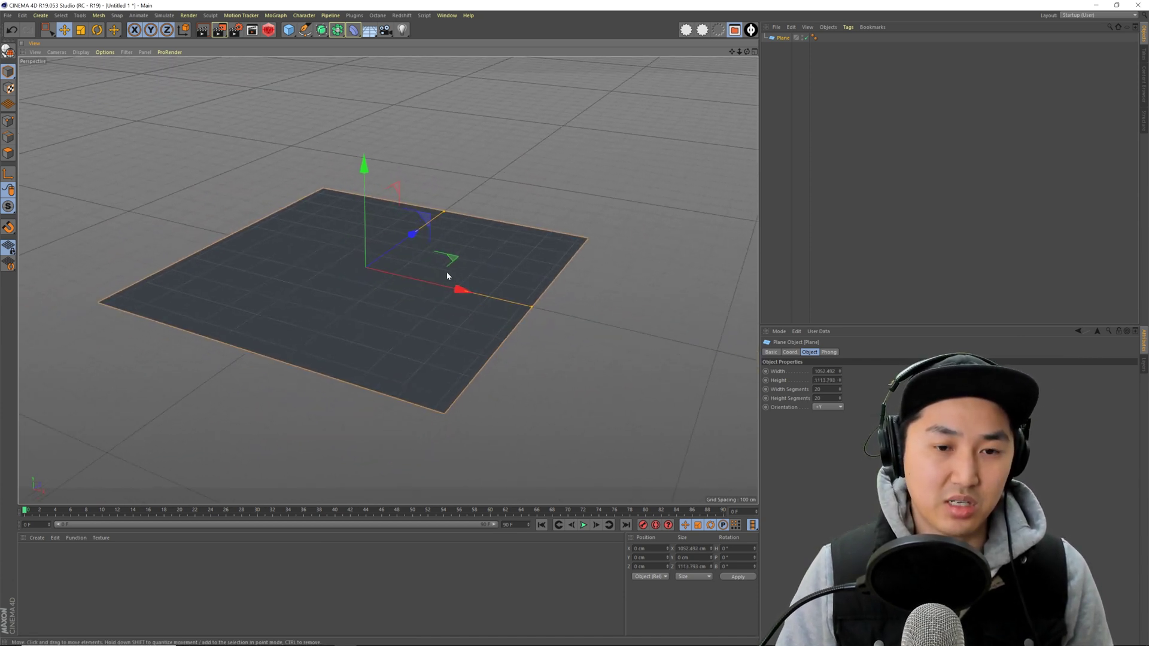
{"action": "left_click_drag", "start_coordinate": [447, 276], "coordinate": [421, 351], "text": "alt"}
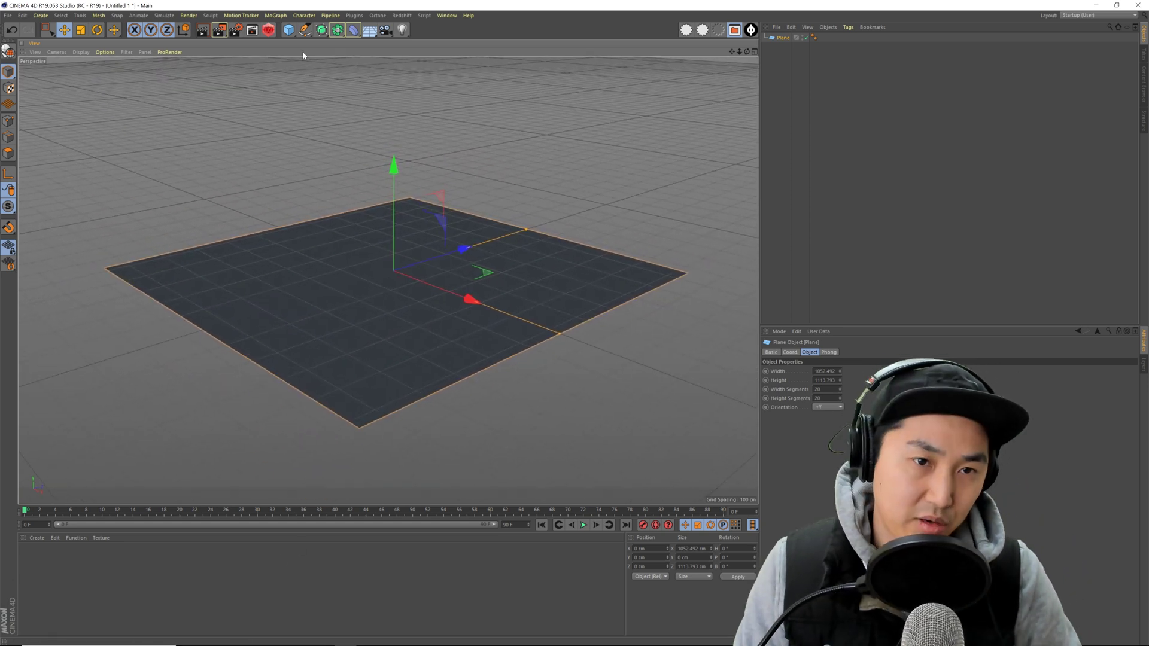
- Add a Figure primitive standing at the centre of the plane as a scale reference
{"action": "left_click", "coordinate": [288, 29]}
{"action": "left_click", "coordinate": [414, 98]}
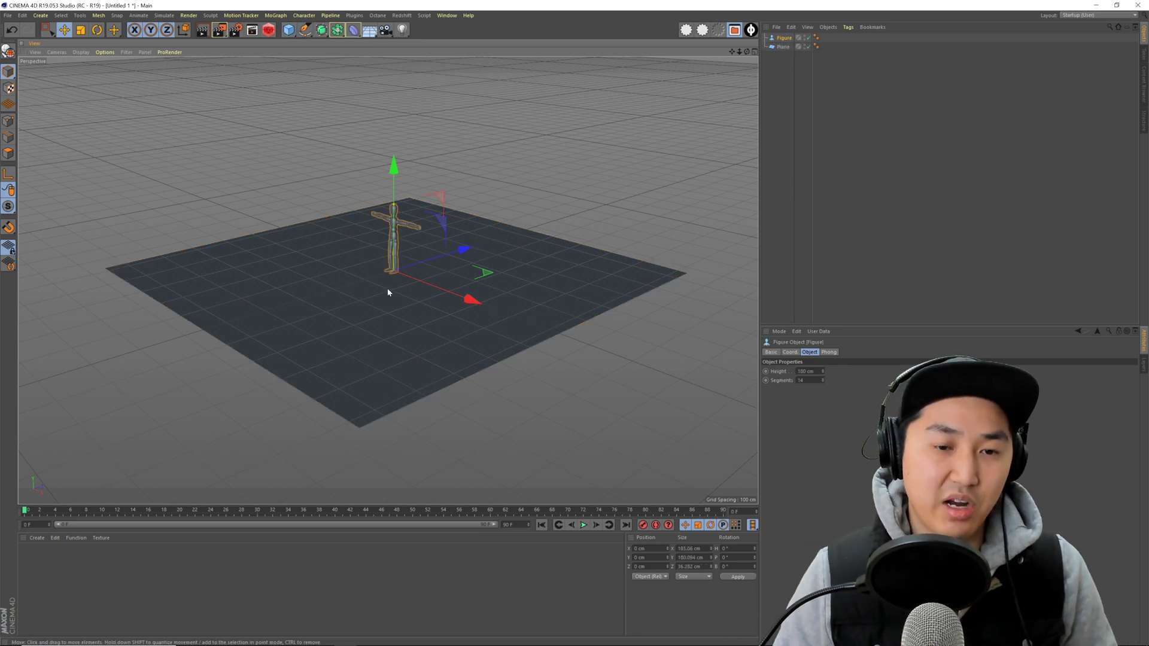
{"action": "scroll", "coordinate": [387, 288], "scroll_direction": "up", "scroll_amount": 3}
{"action": "left_click_drag", "start_coordinate": [387, 289], "coordinate": [481, 284], "text": "alt"}
{"action": "right_click_drag", "start_coordinate": [481, 284], "coordinate": [390, 286], "text": "alt"}
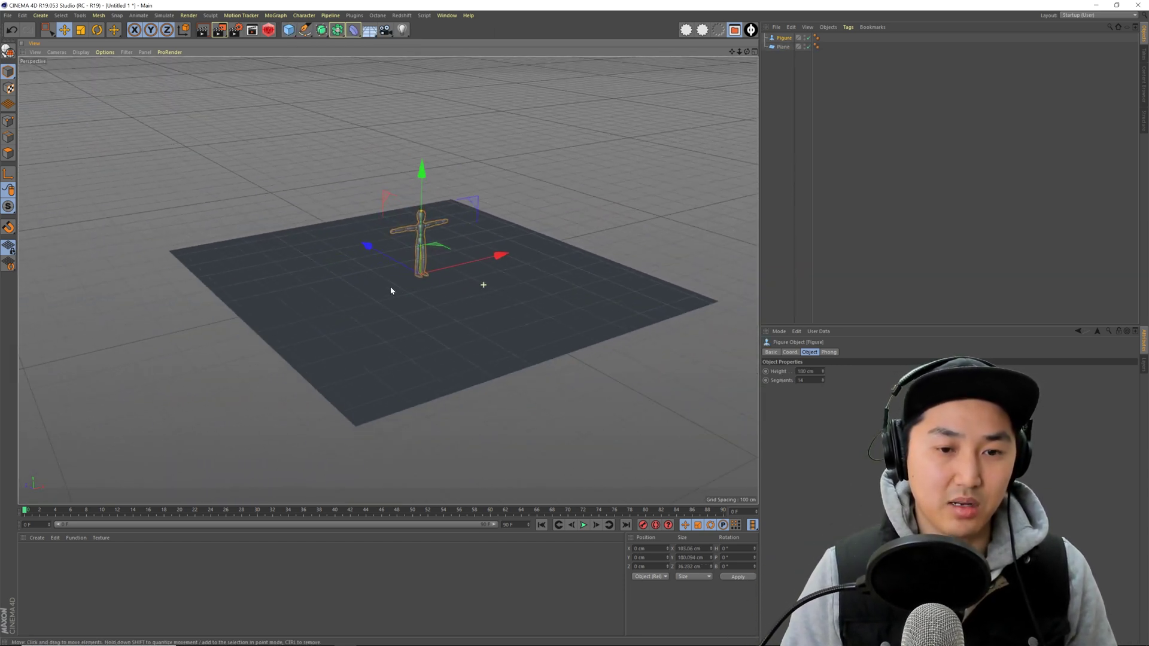
{"action": "middle_click_drag", "start_coordinate": [390, 286], "coordinate": [344, 278], "text": "alt"}
{"action": "left_click_drag", "start_coordinate": [359, 271], "coordinate": [368, 282], "text": "alt"}
{"action": "right_click_drag", "start_coordinate": [368, 282], "coordinate": [389, 280], "text": "alt"}
{"action": "mouse_move", "coordinate": [389, 280]}
{"action": "left_mouse_down", "text": "alt"}
{"action": "mouse_move", "coordinate": [394, 289]}
{"action": "mouse_move", "coordinate": [414, 267]}
{"action": "mouse_move", "coordinate": [401, 290]}
{"action": "left_mouse_up", "text": "alt"}
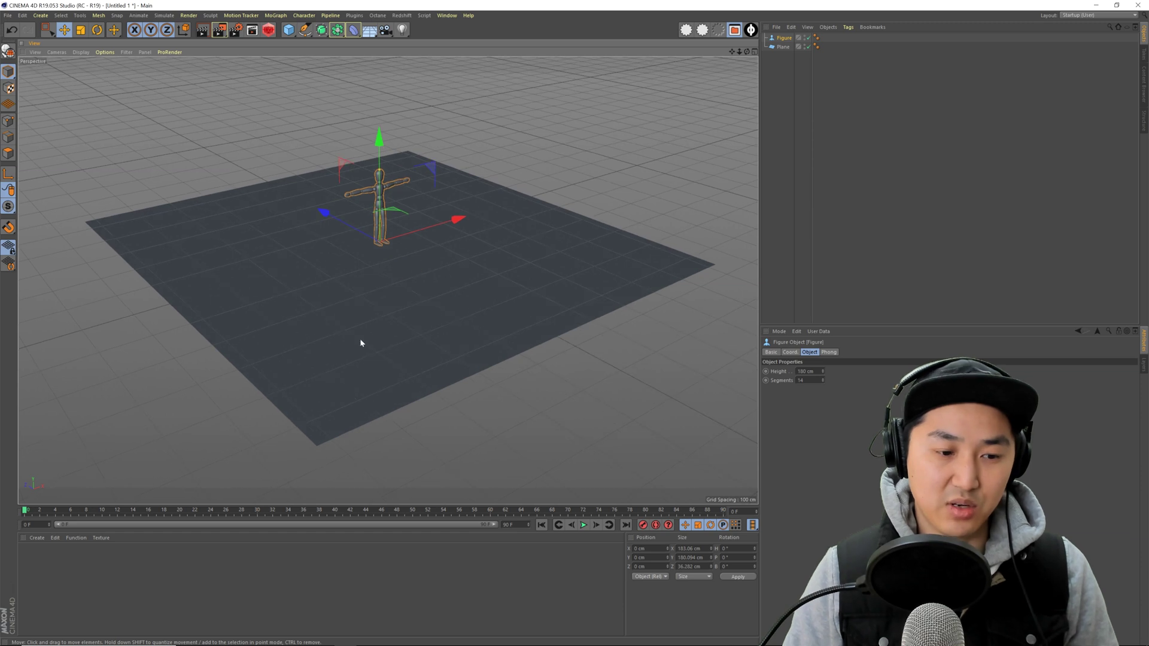
- Create a new standard material, open it in the Material Editor and name it asphalt
{"action": "left_click", "coordinate": [66, 564]}
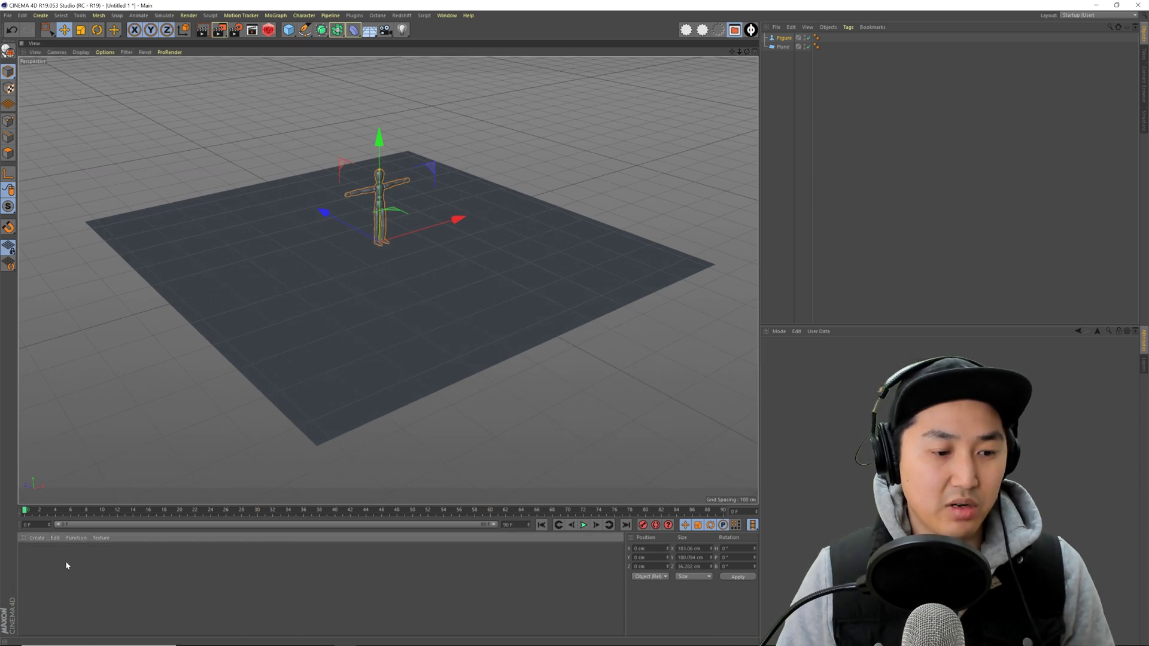
{"action": "left_click", "coordinate": [37, 537]}
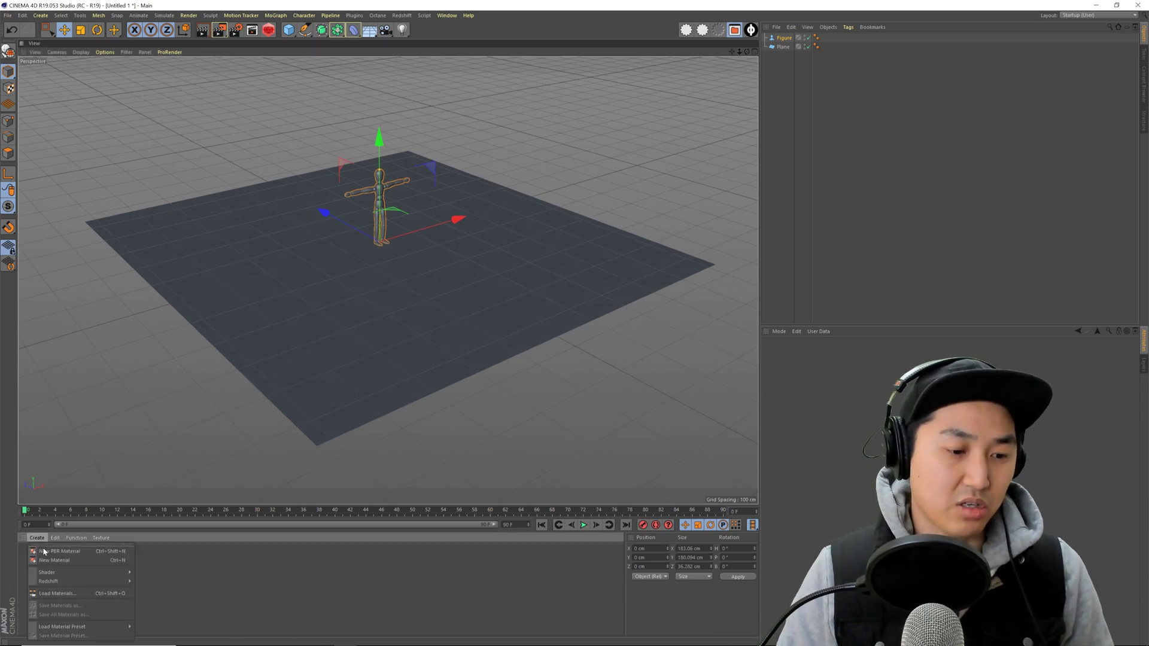
{"action": "left_click", "coordinate": [109, 561]}
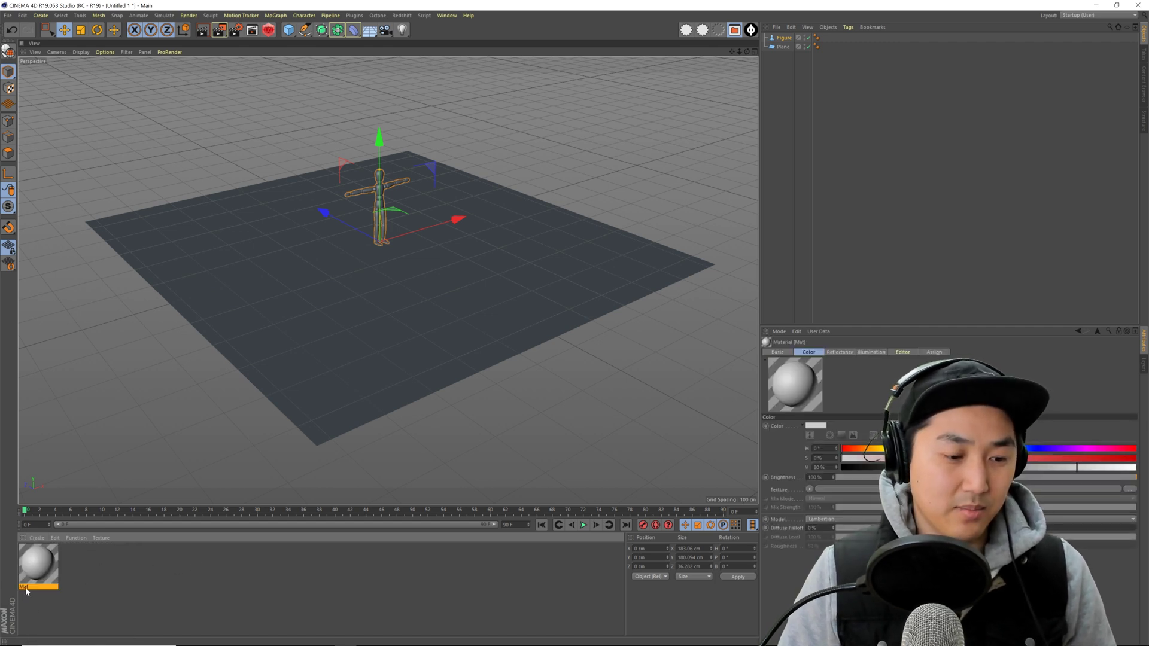
{"action": "double_click", "coordinate": [41, 563]}
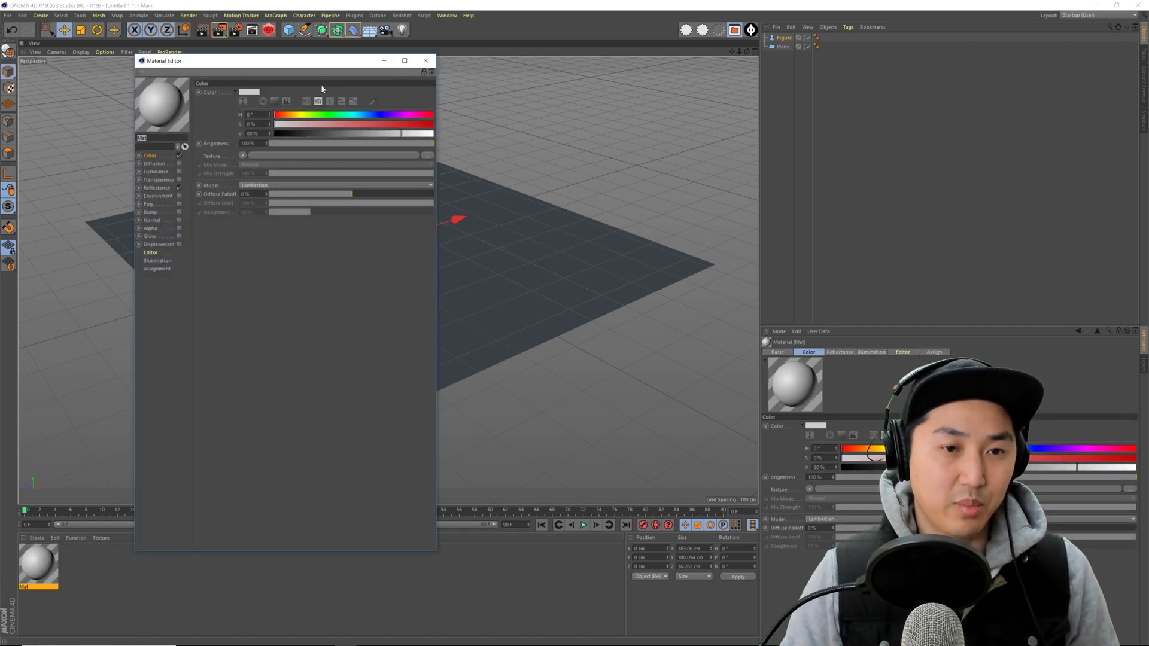
{"action": "left_click_drag", "start_coordinate": [339, 69], "coordinate": [642, 115]}
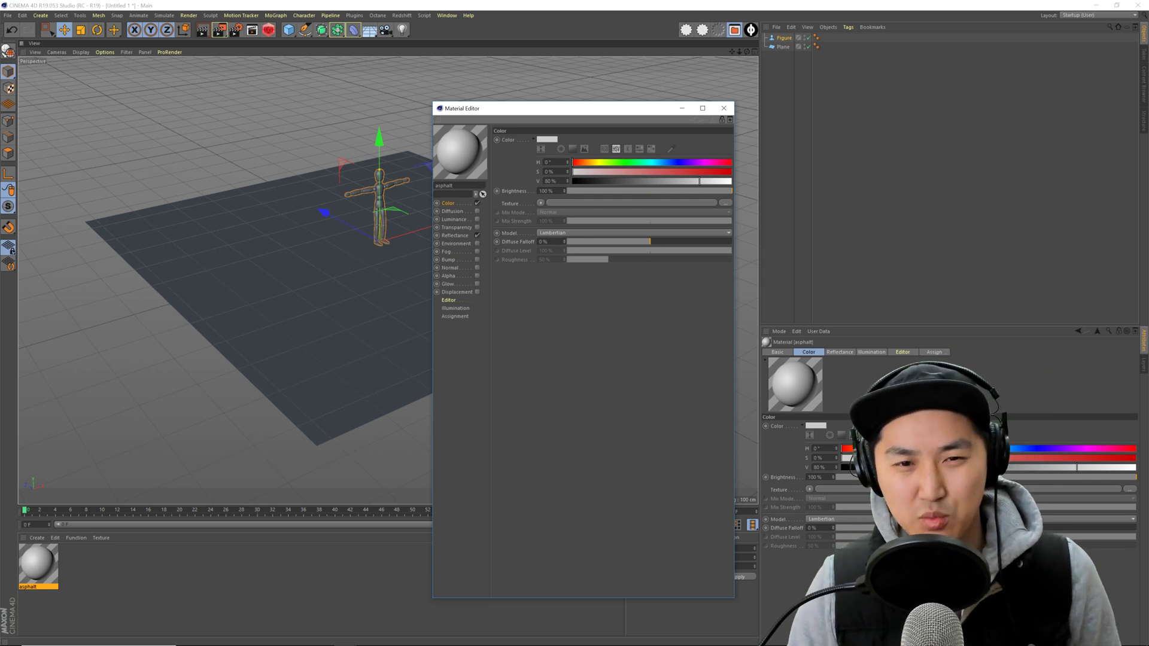
{"action": "left_click_drag", "start_coordinate": [586, 107], "coordinate": [593, 78]}
- Try applying the asphalt material directly onto the plane in the viewport, and undo the assignment
{"action": "left_click_drag", "start_coordinate": [415, 229], "coordinate": [329, 242], "text": "alt"}
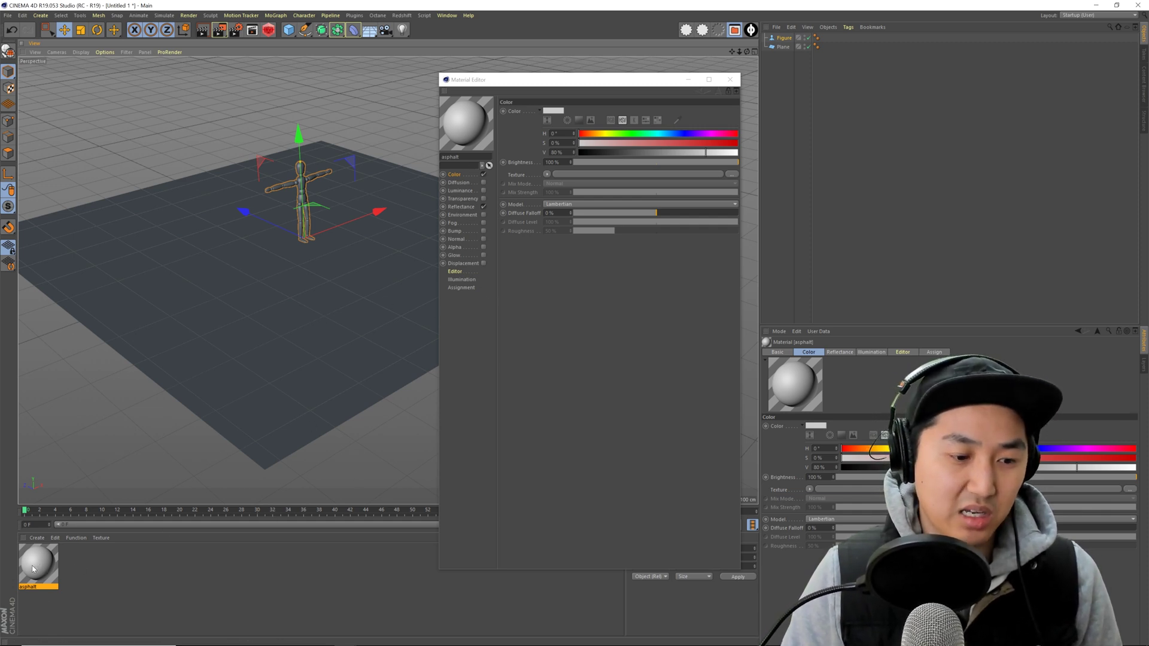
{"action": "left_click_drag", "start_coordinate": [33, 568], "coordinate": [82, 529]}
{"action": "left_click_drag", "start_coordinate": [135, 418], "coordinate": [246, 307]}
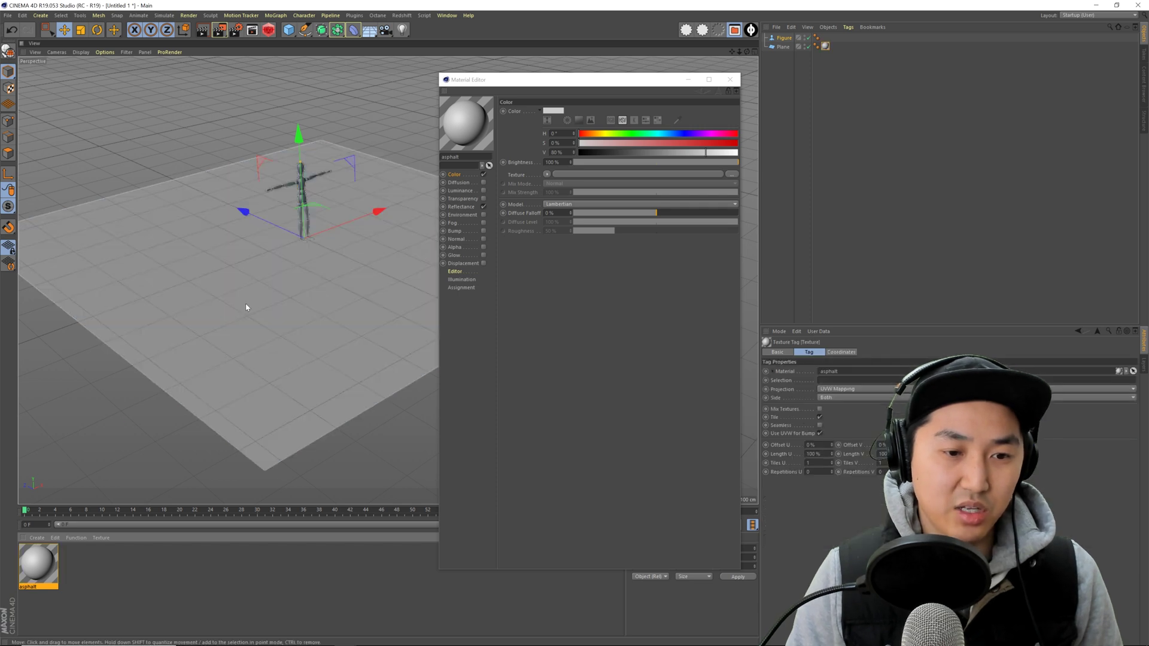
{"action": "left_click", "coordinate": [311, 319]}
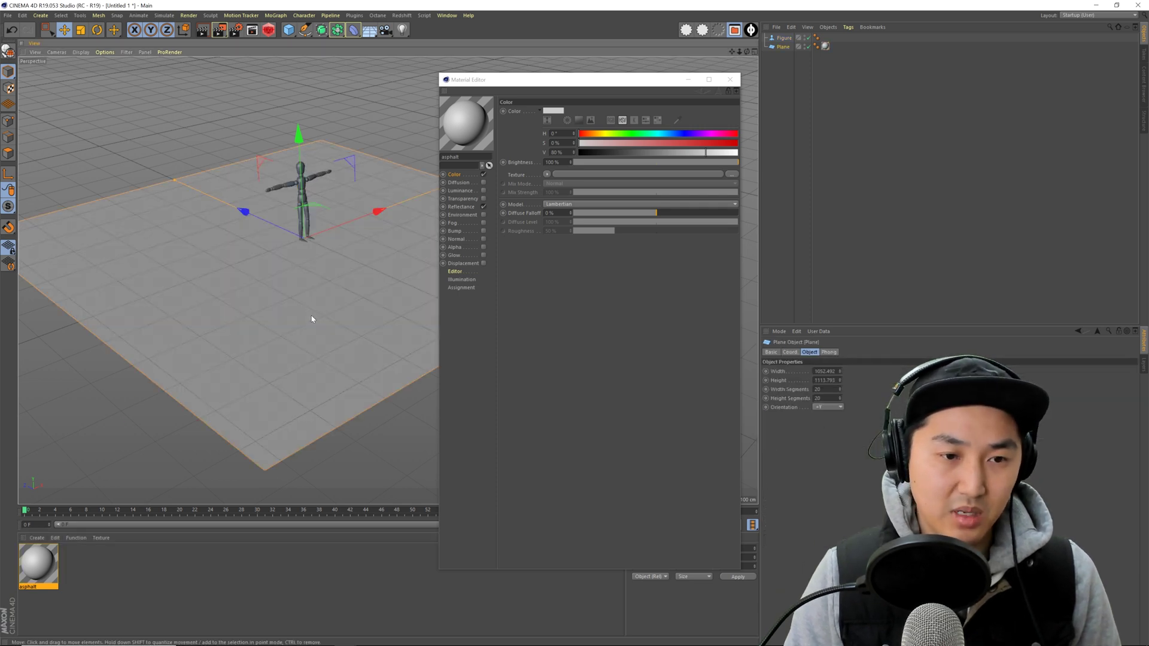
{"action": "key", "text": "ctrl+z"}
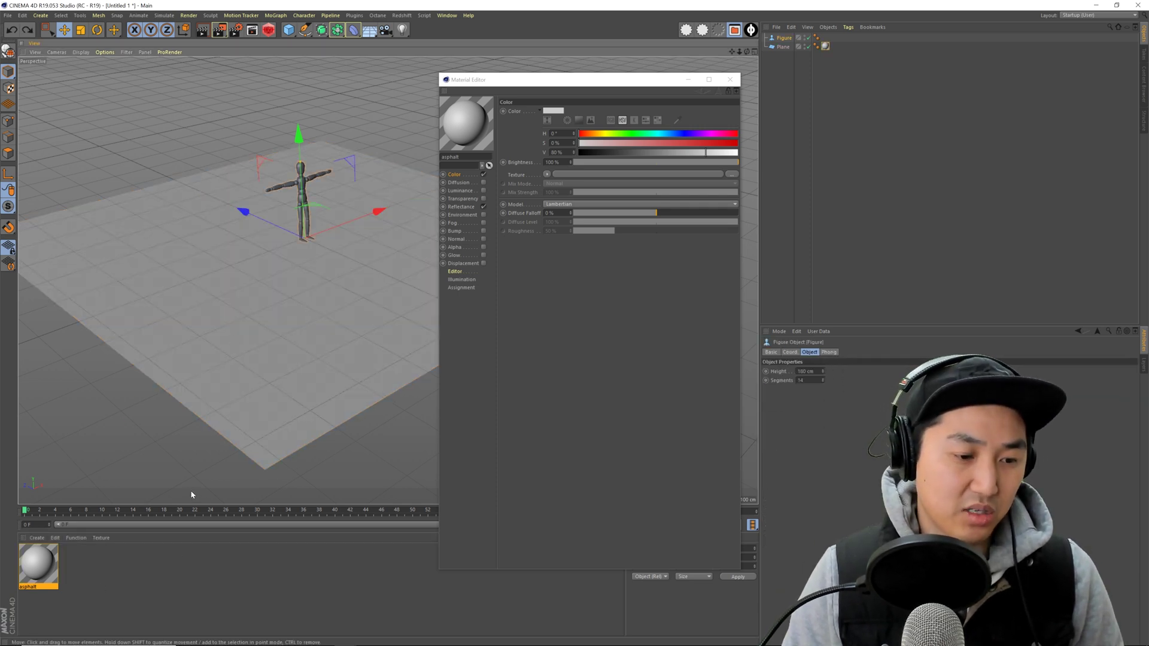
{"action": "key", "text": "ctrl+z"}
- Apply the asphalt material to the Plane in the object list and select its texture tag
{"action": "left_click_drag", "start_coordinate": [38, 563], "coordinate": [156, 516]}
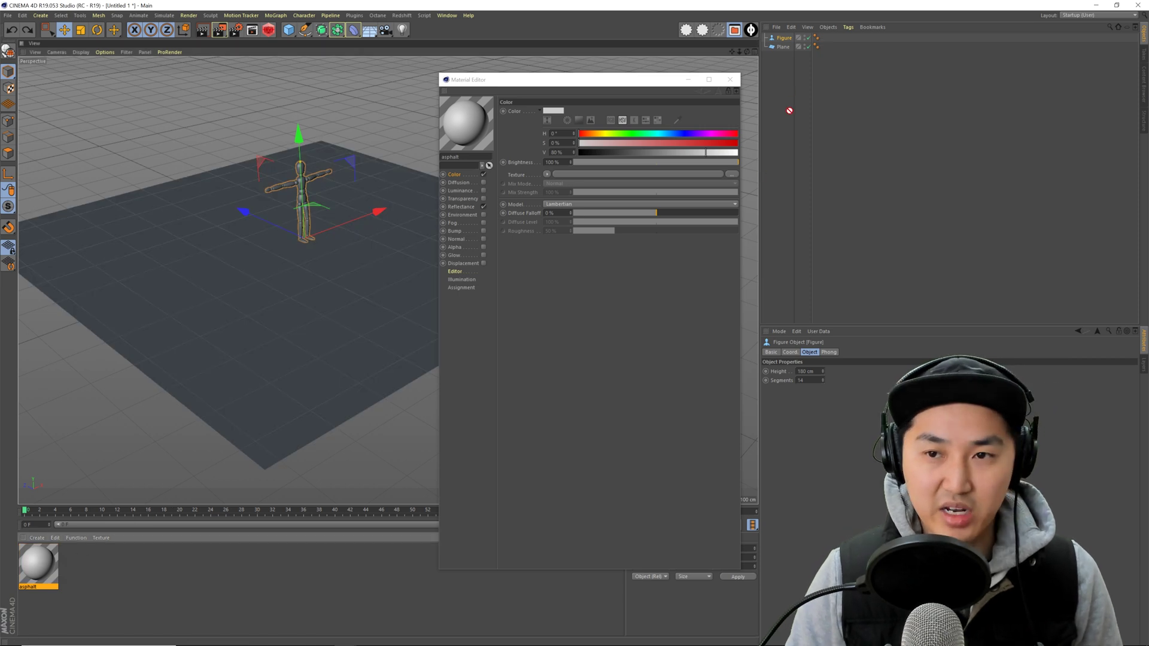
{"action": "left_click_drag", "start_coordinate": [789, 111], "coordinate": [790, 48]}
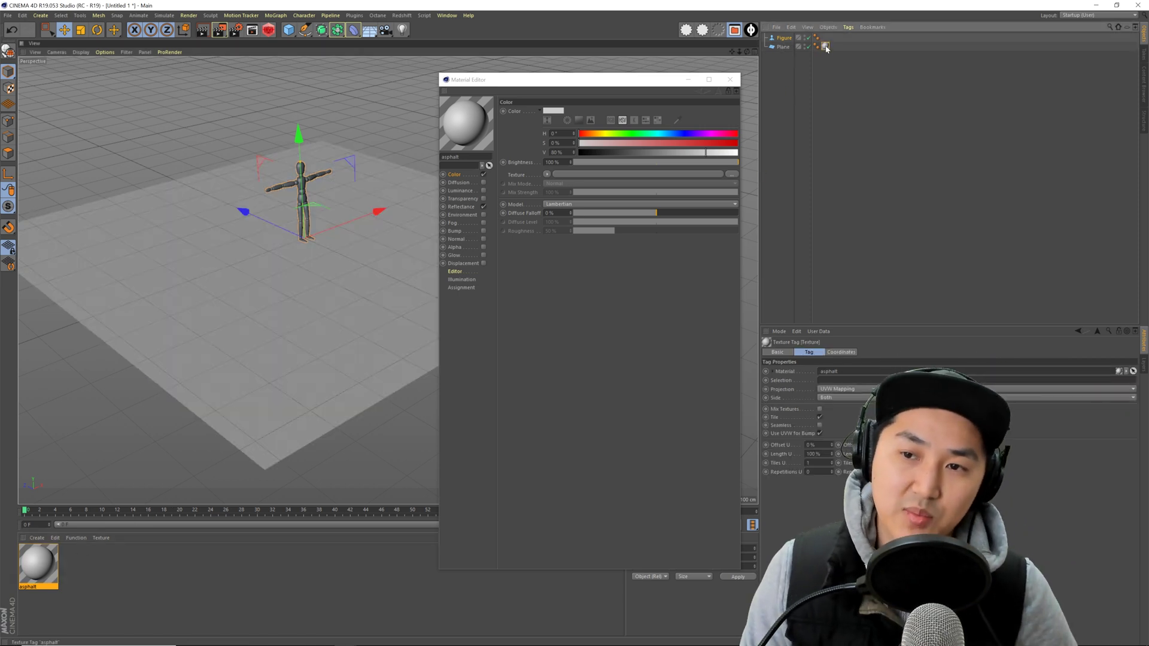
{"action": "left_click", "coordinate": [812, 58]}
{"action": "left_click", "coordinate": [825, 47]}
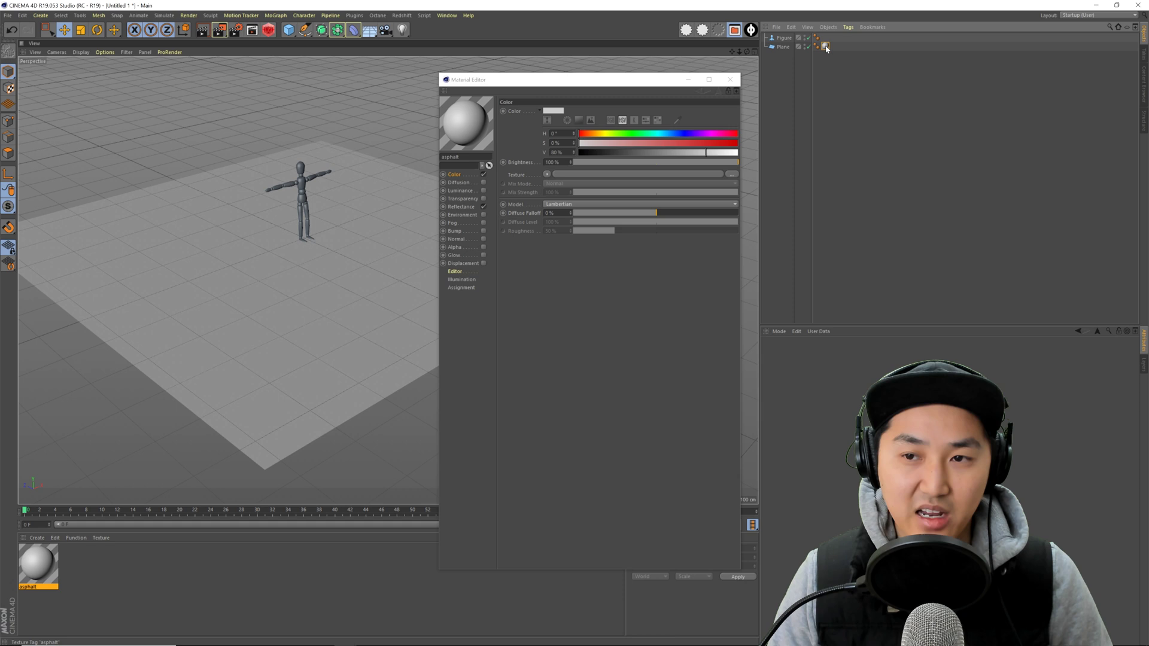
{"action": "left_click", "coordinate": [783, 66]}
{"action": "left_click", "coordinate": [826, 48]}
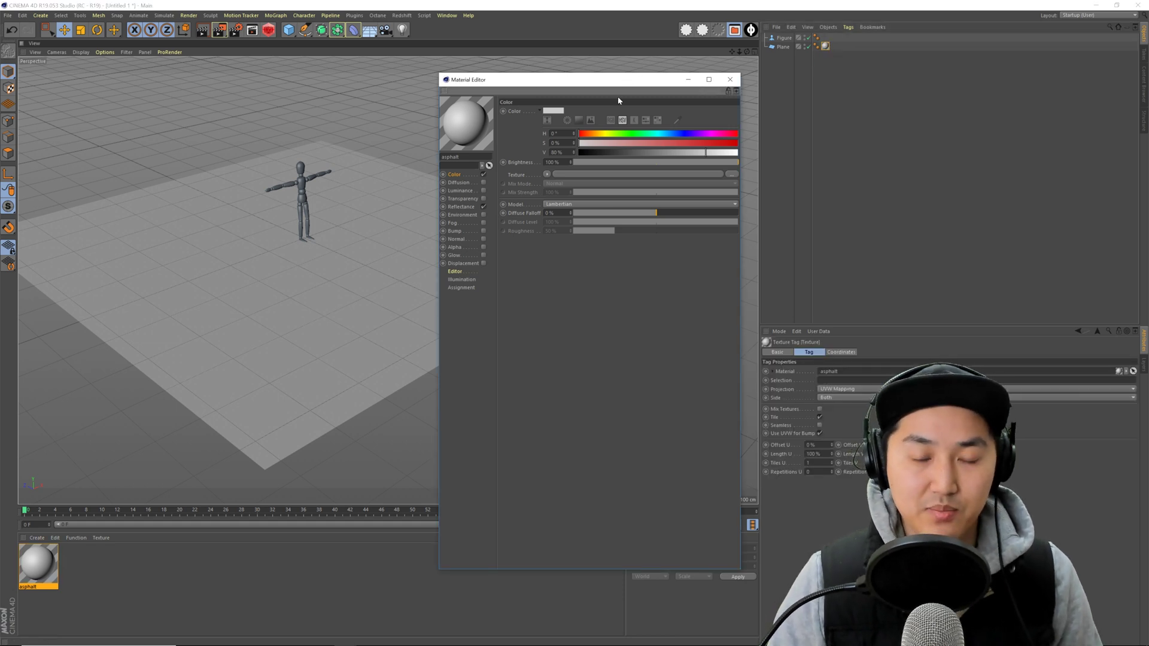
{"action": "left_click_drag", "start_coordinate": [627, 82], "coordinate": [636, 79]}
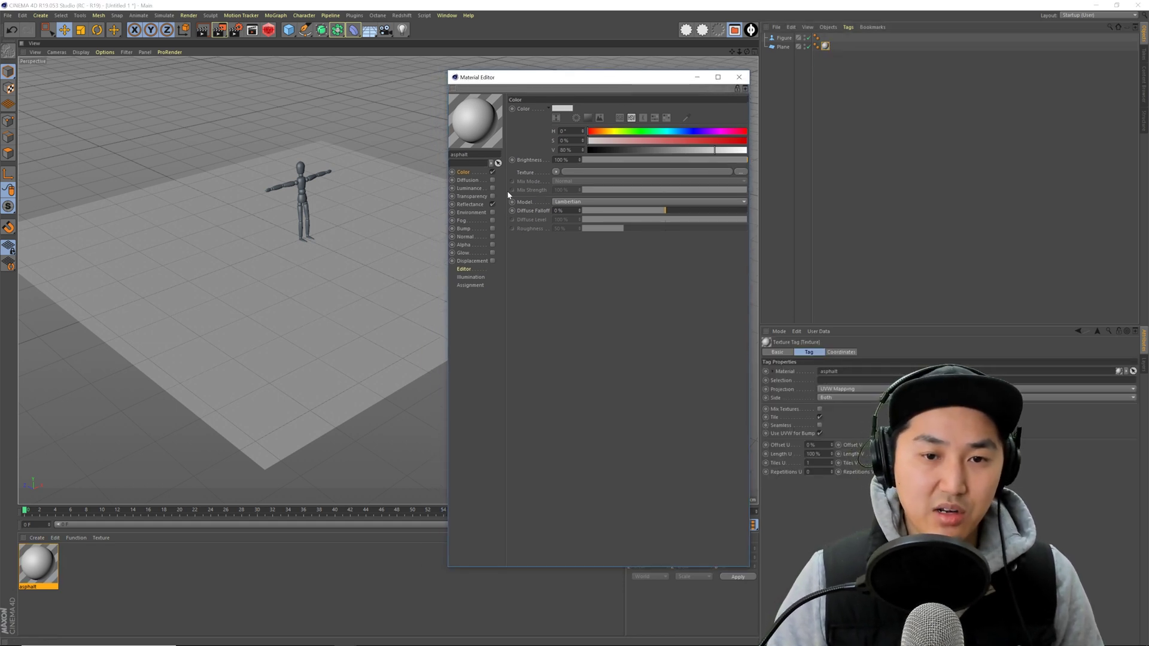
- Set the asphalt material's base colour to an orange with hue 28°, saturation 48% and value 86%
{"action": "left_click", "coordinate": [470, 180]}
{"action": "left_click", "coordinate": [470, 173]}
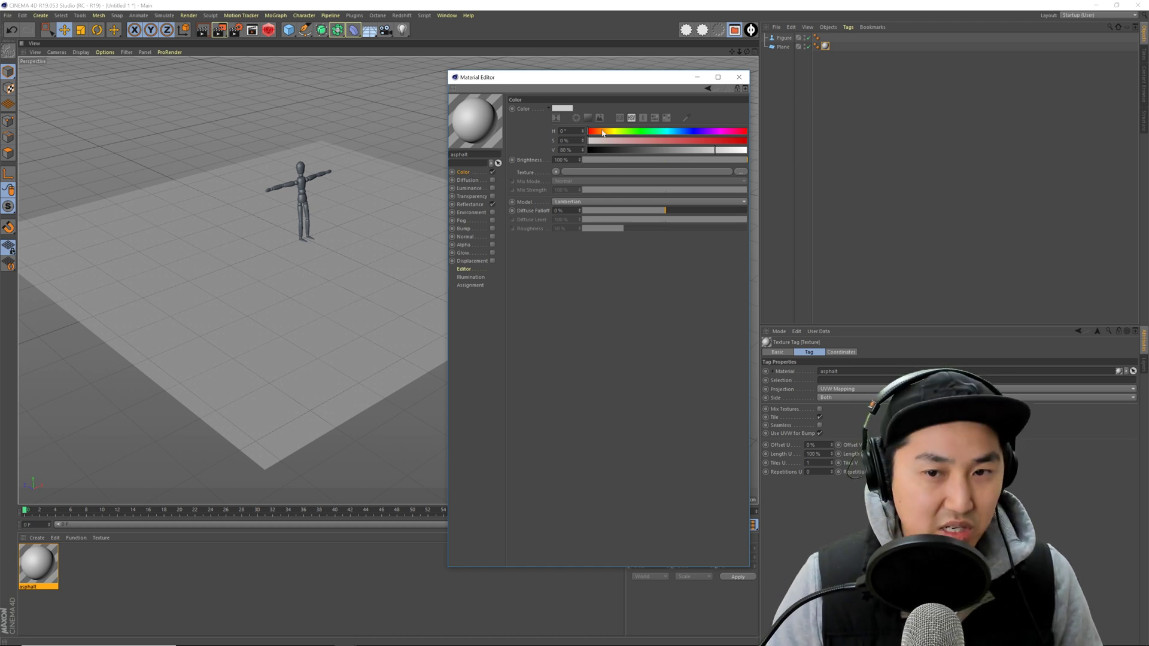
{"action": "left_click_drag", "start_coordinate": [602, 131], "coordinate": [616, 131]}
{"action": "left_click", "coordinate": [684, 141]}
{"action": "left_click_drag", "start_coordinate": [694, 132], "coordinate": [723, 132]}
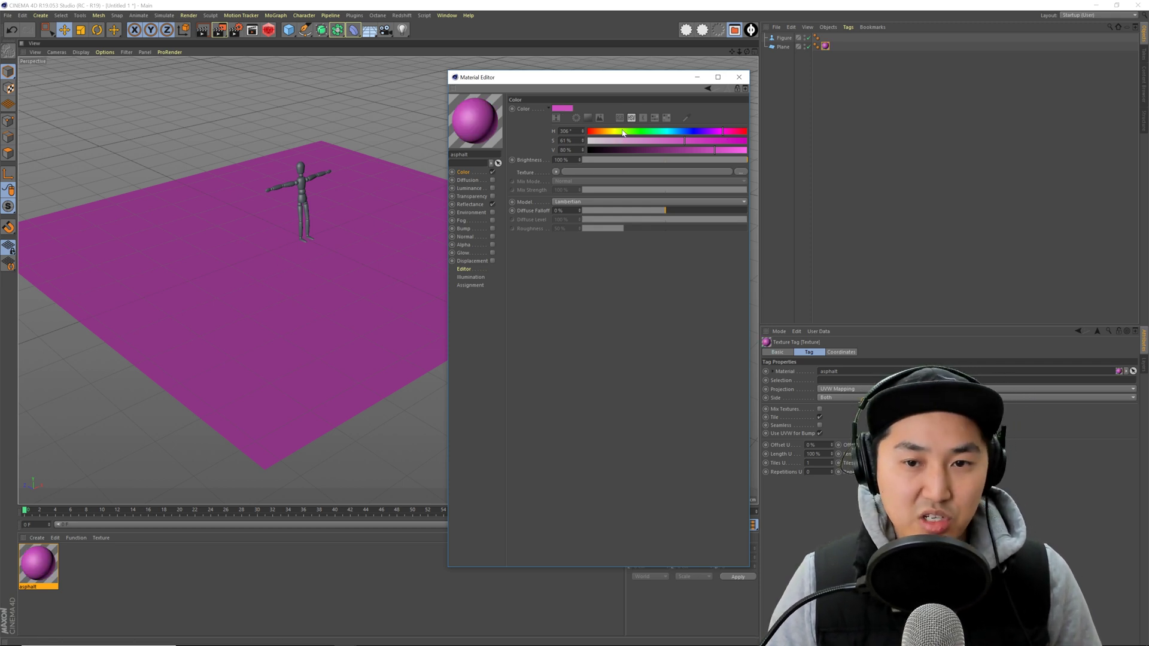
{"action": "left_click_drag", "start_coordinate": [622, 131], "coordinate": [588, 131]}
{"action": "left_click_drag", "start_coordinate": [684, 140], "coordinate": [724, 150]}
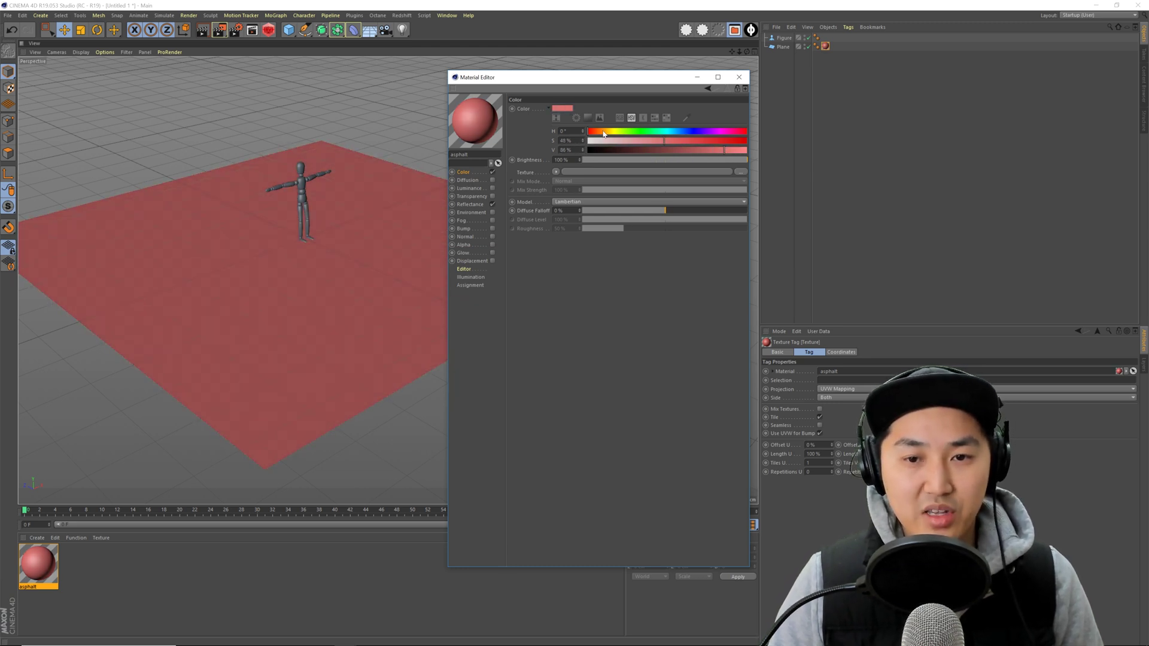
{"action": "left_click_drag", "start_coordinate": [604, 132], "coordinate": [599, 132]}
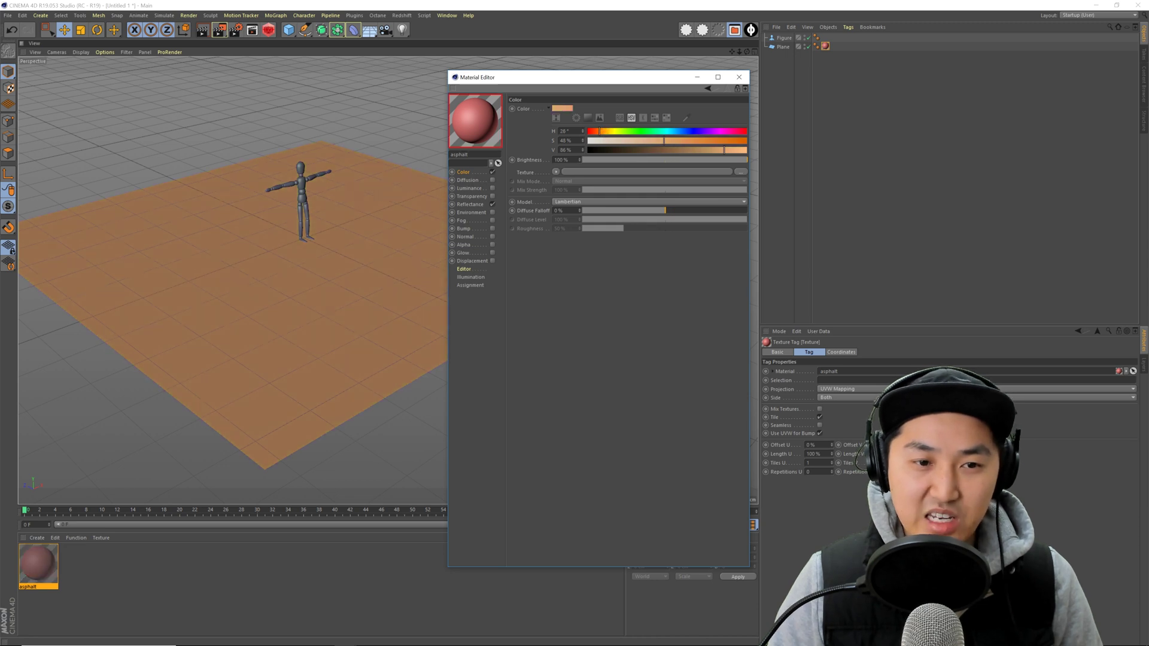
{"action": "mouse_move", "coordinate": [317, 231]}
{"action": "left_mouse_down", "text": "alt"}
{"action": "mouse_move", "coordinate": [339, 215]}
{"action": "mouse_move", "coordinate": [328, 220]}
{"action": "mouse_move", "coordinate": [349, 223]}
{"action": "mouse_move", "coordinate": [325, 231]}
{"action": "mouse_move", "coordinate": [329, 216]}
{"action": "left_mouse_up", "text": "alt"}
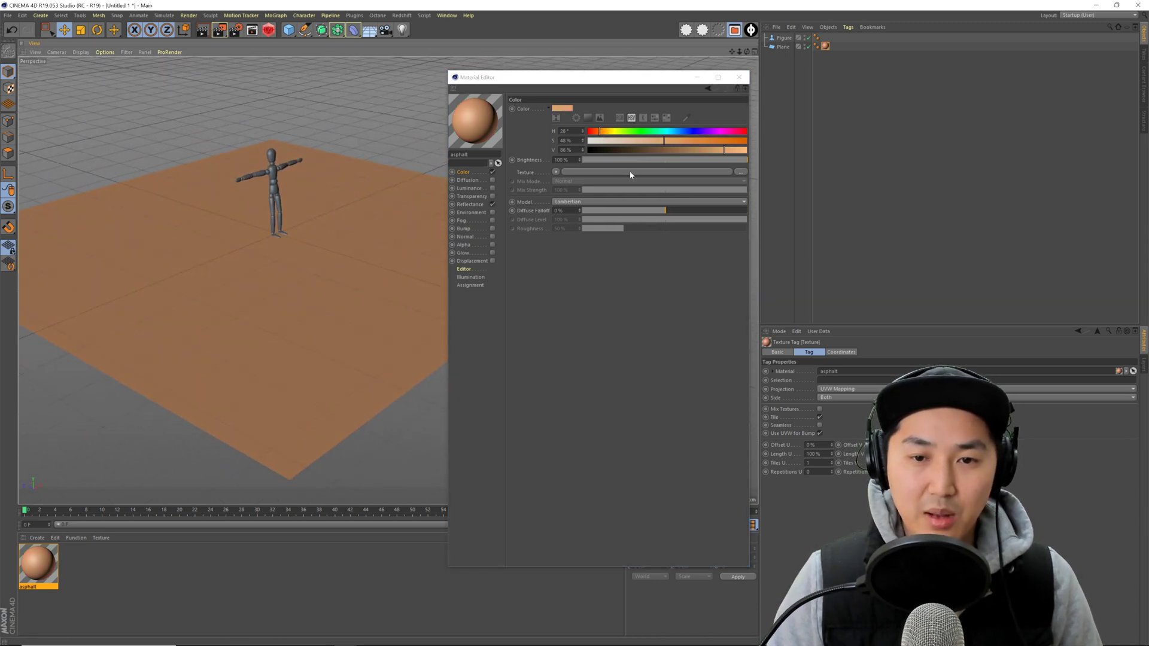
- Load asphault-02_diffuse.jpg as the asphalt material's colour texture without copying the image to the project location
{"action": "left_click", "coordinate": [609, 173]}
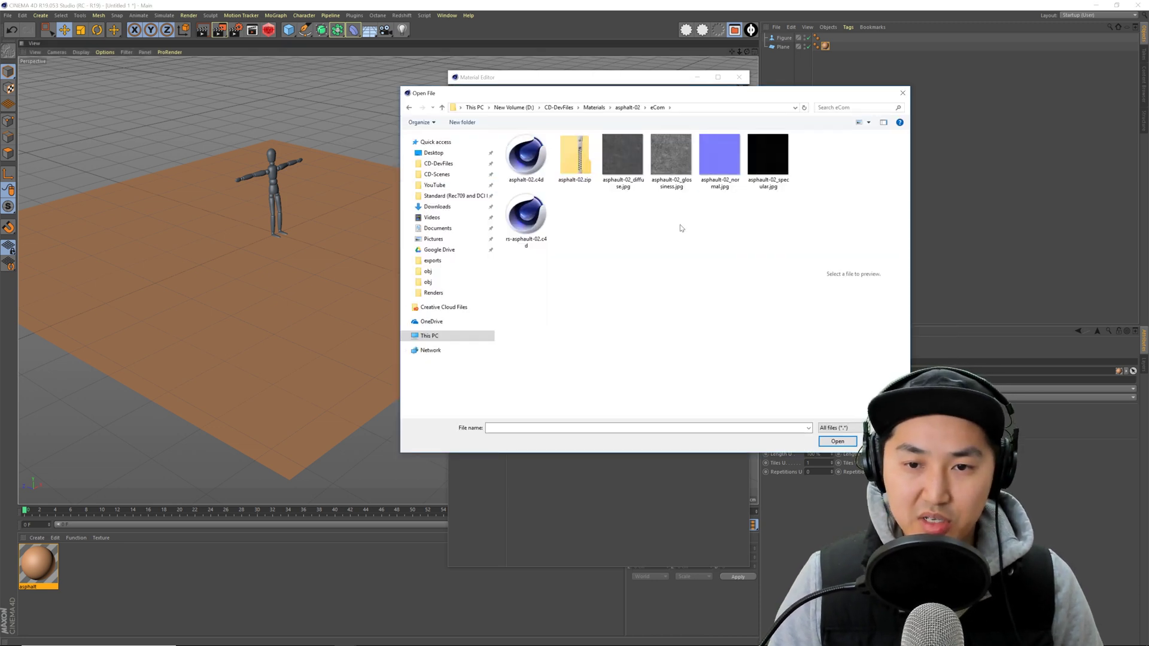
{"action": "left_click", "coordinate": [628, 160]}
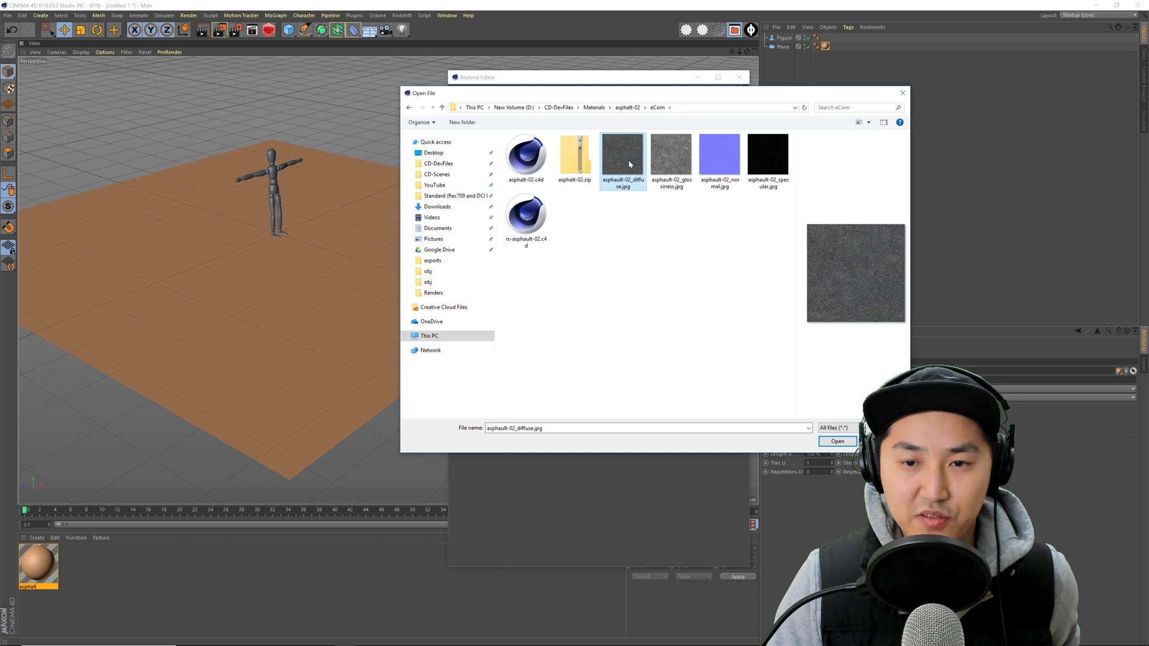
{"action": "left_click", "coordinate": [678, 161]}
{"action": "left_click", "coordinate": [720, 160]}
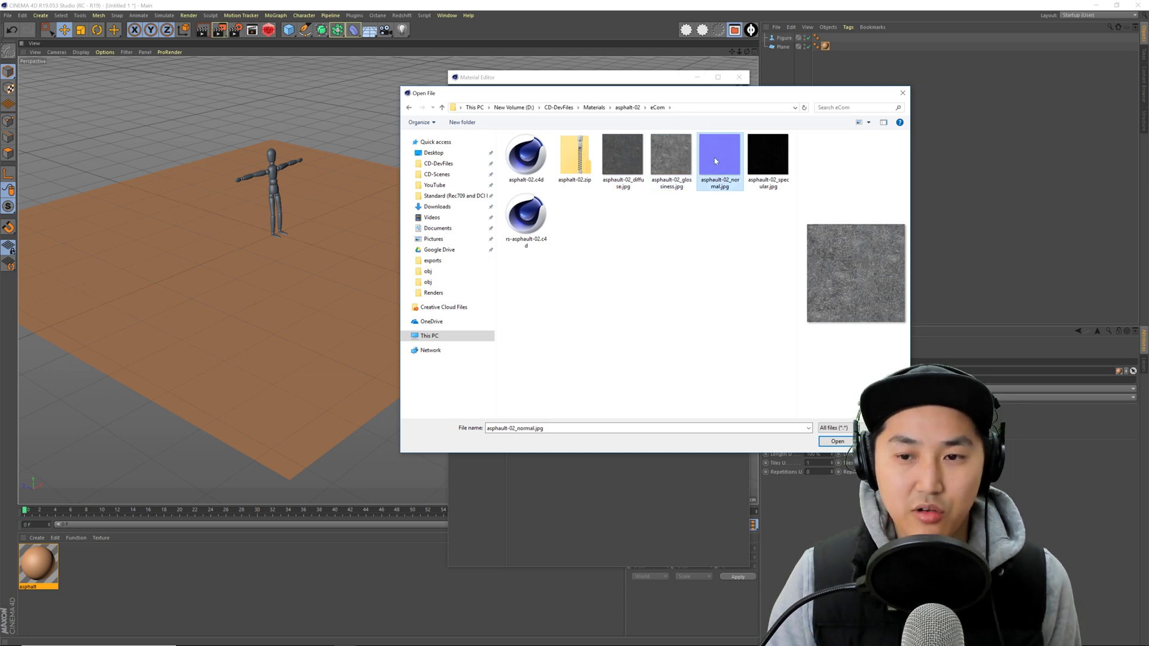
{"action": "left_click", "coordinate": [763, 152]}
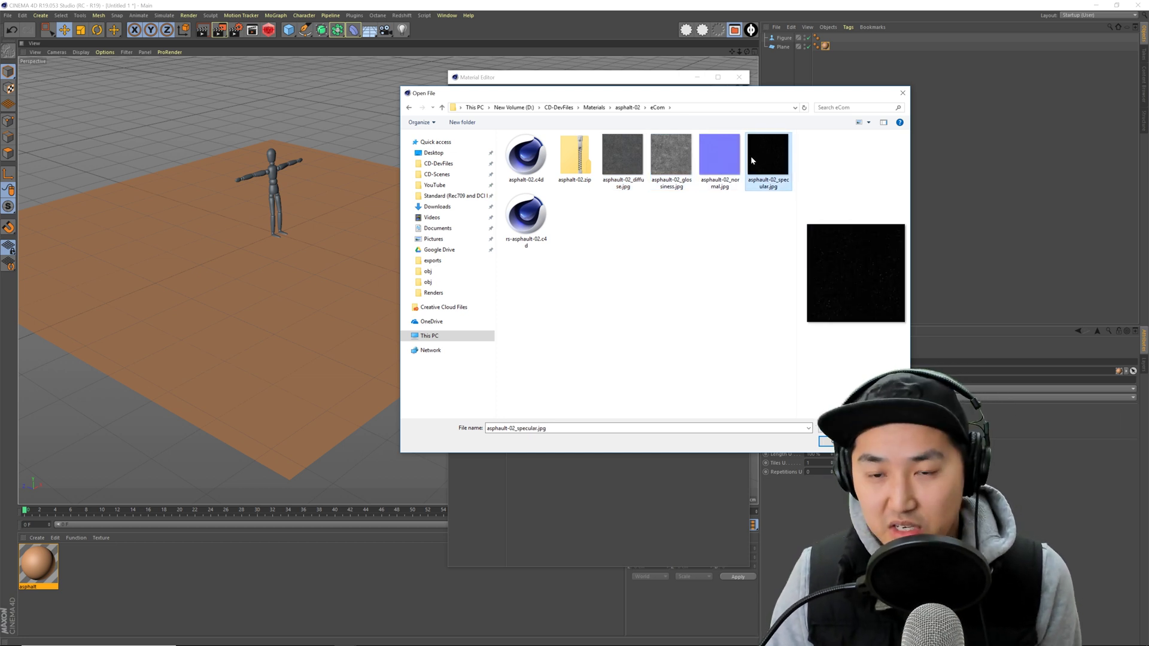
{"action": "left_click", "coordinate": [658, 221]}
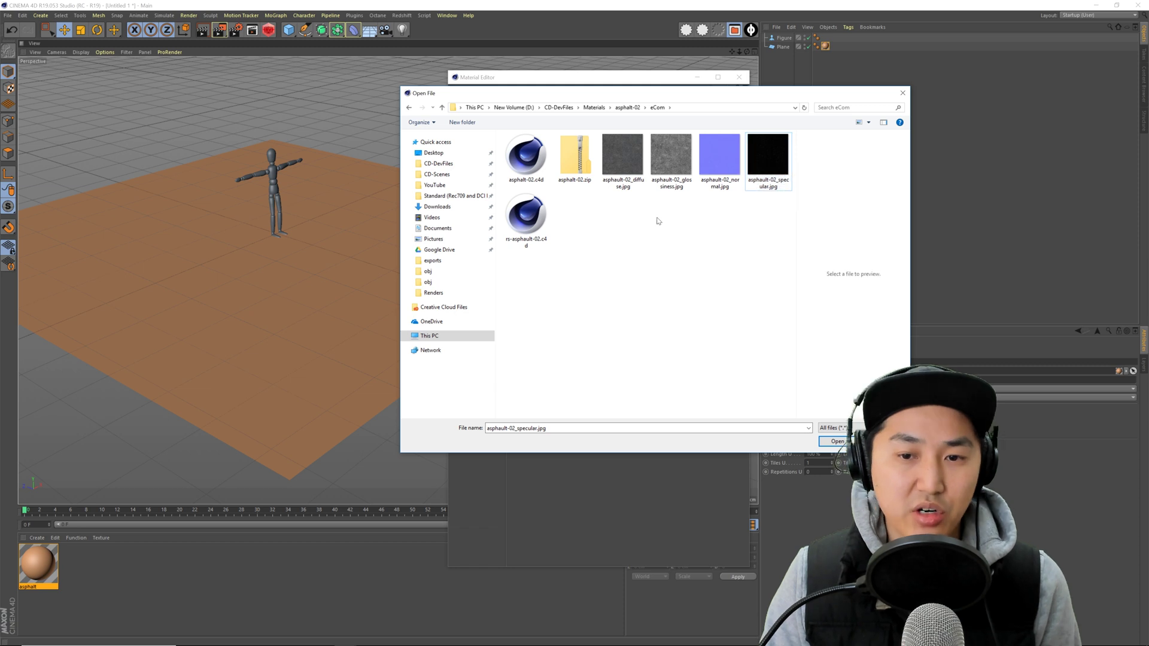
{"action": "left_click", "coordinate": [623, 155]}
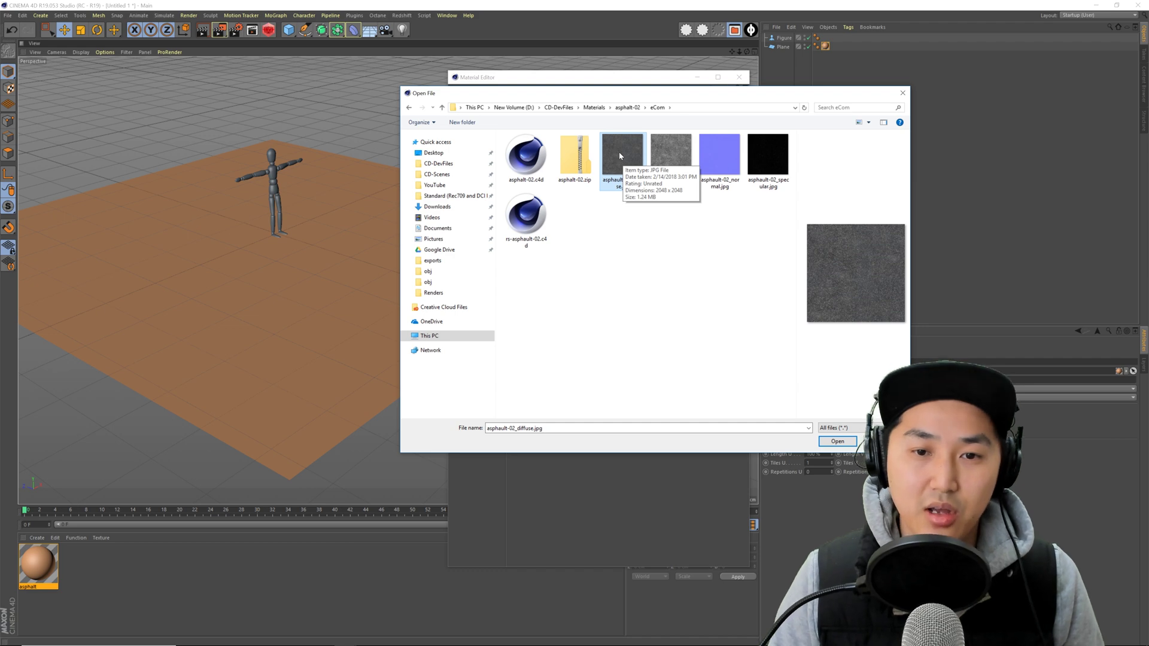
{"action": "double_click", "coordinate": [618, 152]}
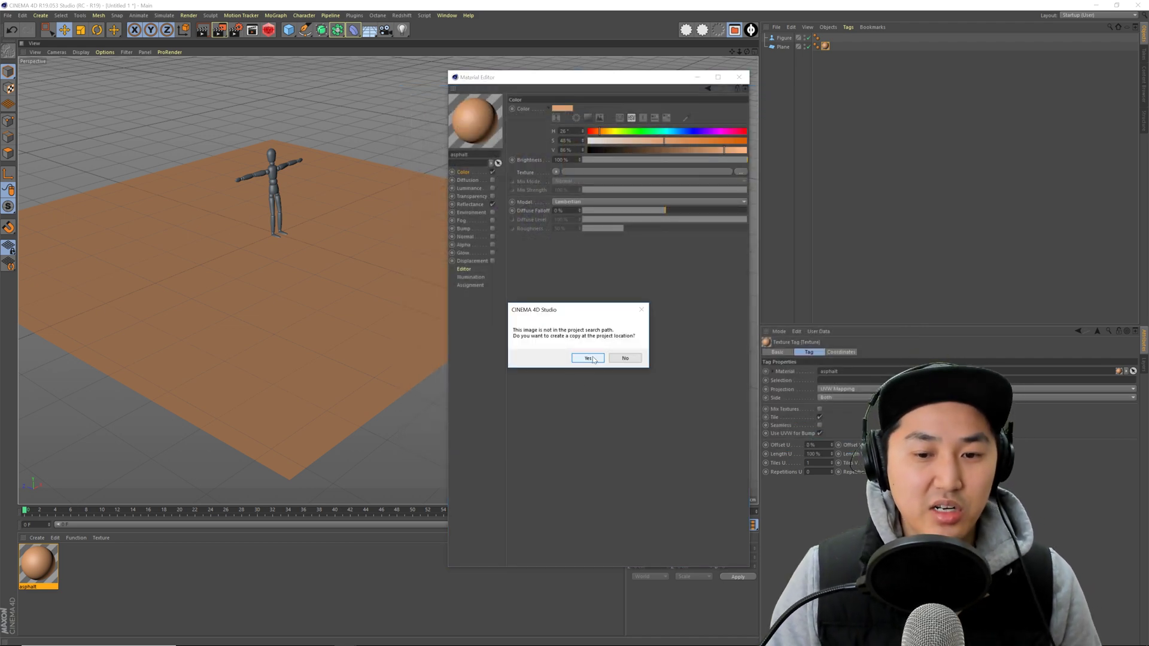
{"action": "left_click", "coordinate": [626, 359]}
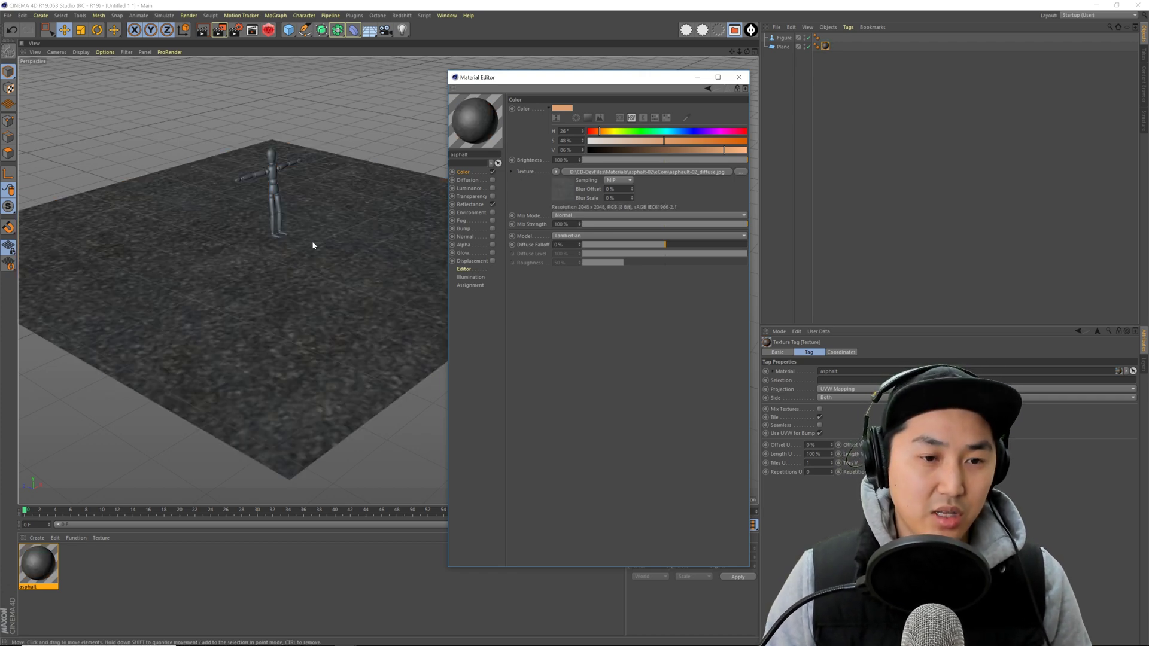
- Set the asphalt material's texture preview size to 2048x2048 (16 MB) for a sharper viewport display
{"action": "left_click_drag", "start_coordinate": [312, 245], "coordinate": [223, 264], "text": "alt"}
{"action": "right_click_drag", "start_coordinate": [223, 264], "coordinate": [387, 279], "text": "alt"}
{"action": "left_click_drag", "start_coordinate": [387, 279], "coordinate": [288, 281], "text": "alt"}
{"action": "right_click_drag", "start_coordinate": [287, 281], "coordinate": [325, 295], "text": "alt"}
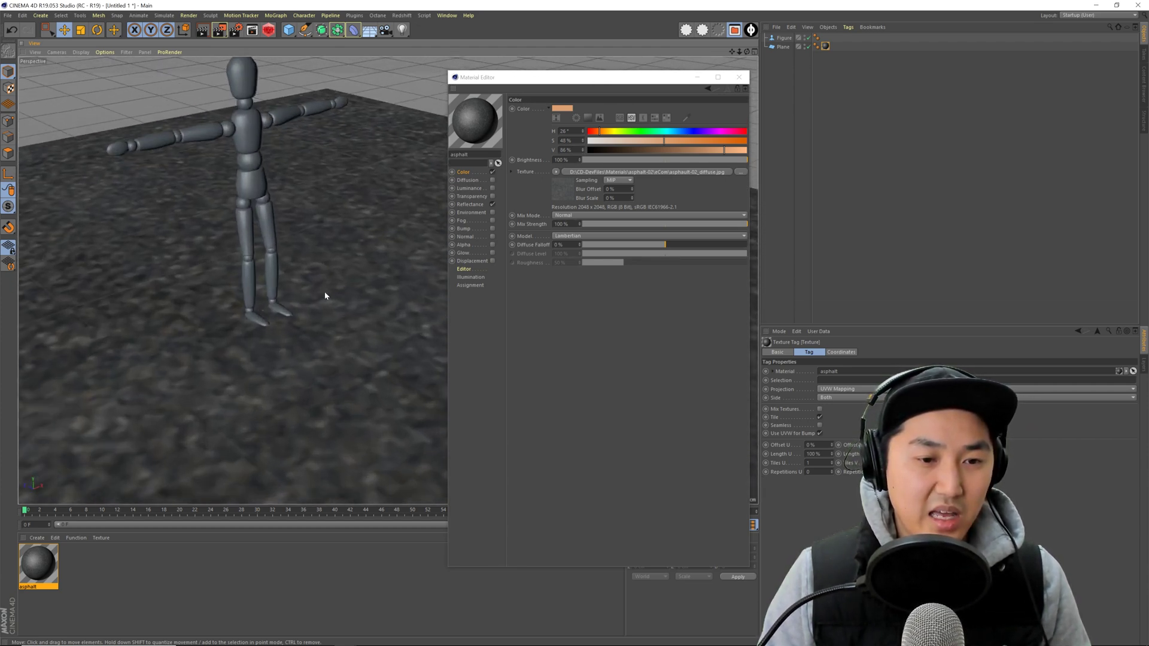
{"action": "left_click_drag", "start_coordinate": [326, 295], "coordinate": [258, 347], "text": "alt"}
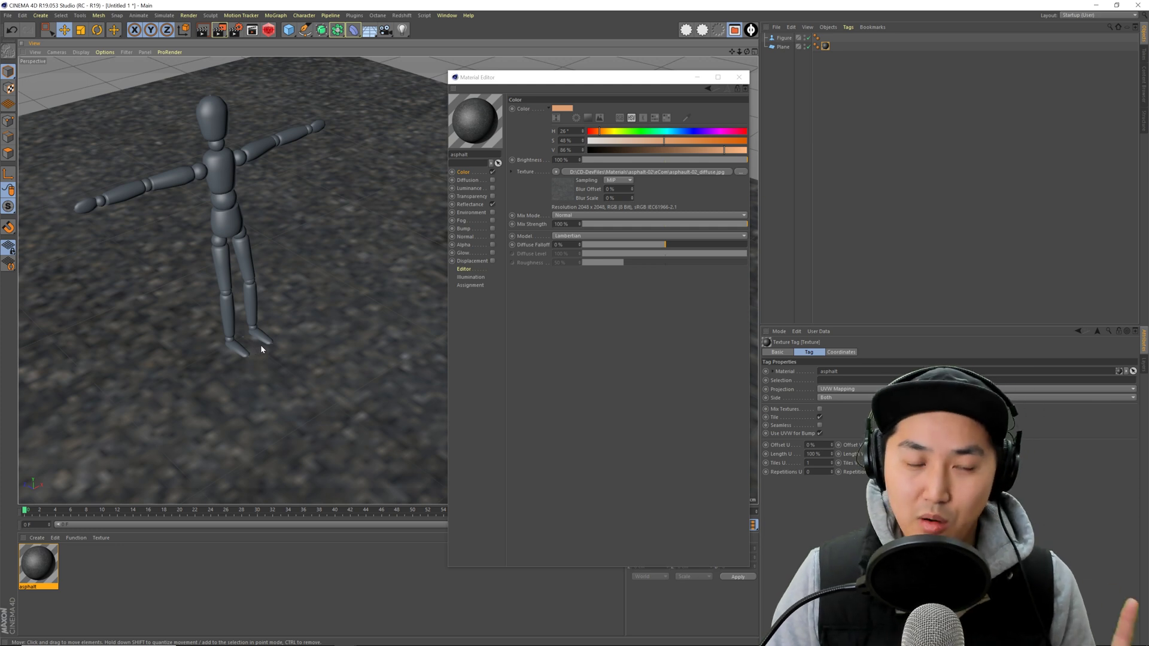
{"action": "left_click", "coordinate": [464, 269]}
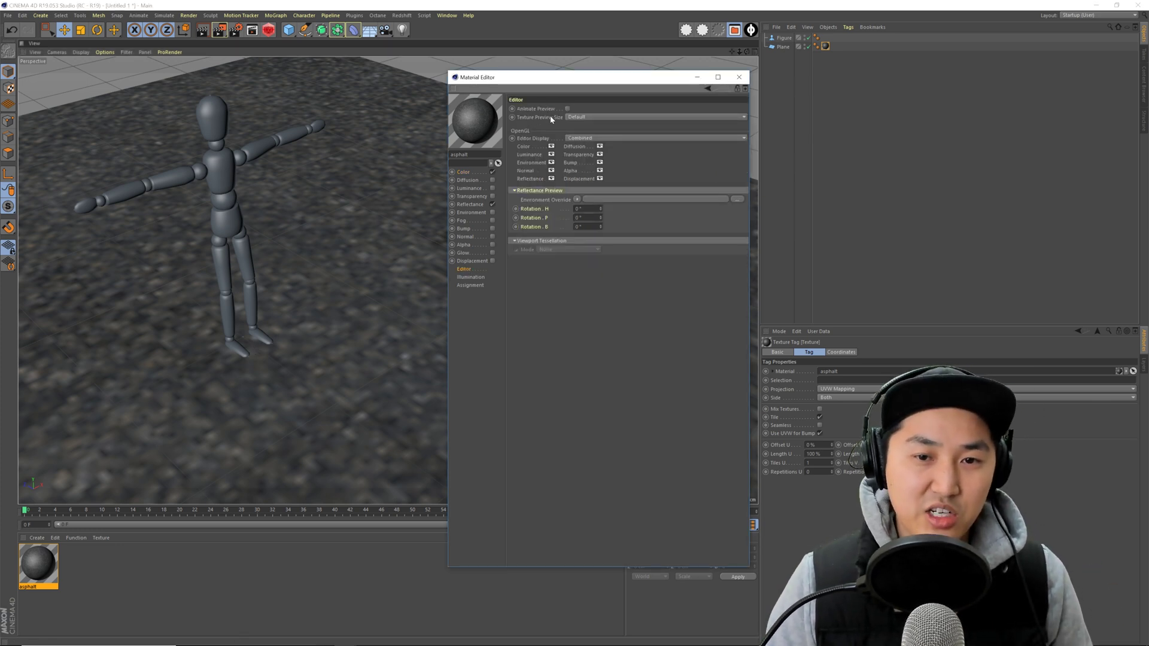
{"action": "left_click", "coordinate": [589, 116]}
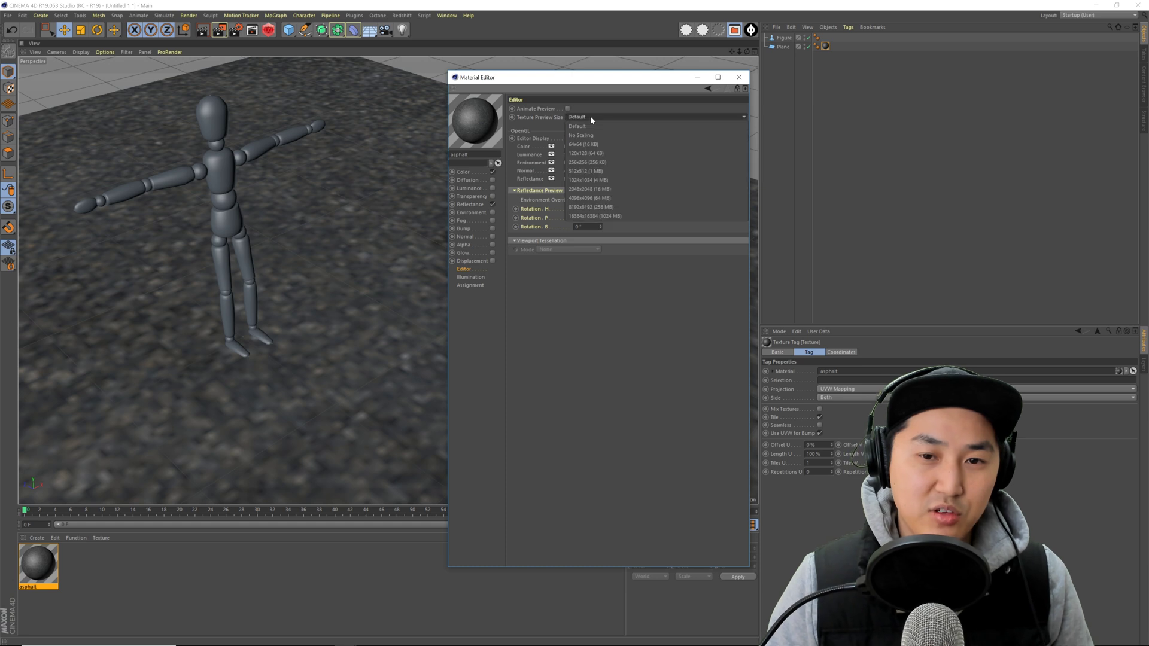
{"action": "left_click", "coordinate": [590, 189]}
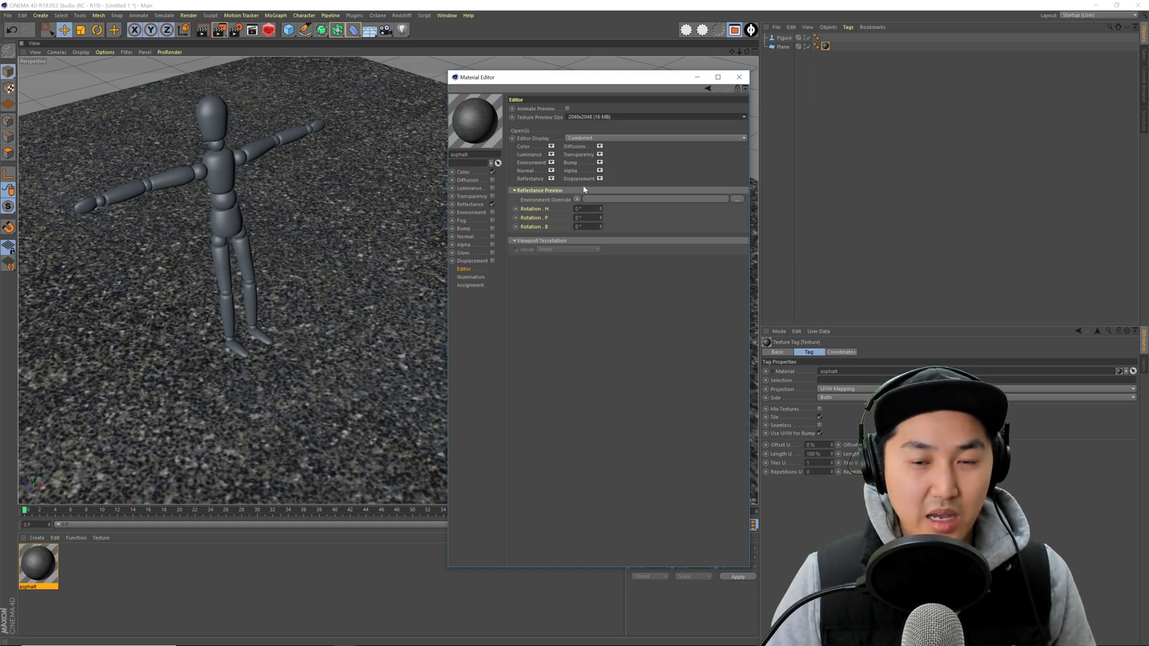
- Compare texture preview sizes of 512x512 and 1024x1024, and return the setting to 2048x2048
{"action": "left_click", "coordinate": [600, 117]}
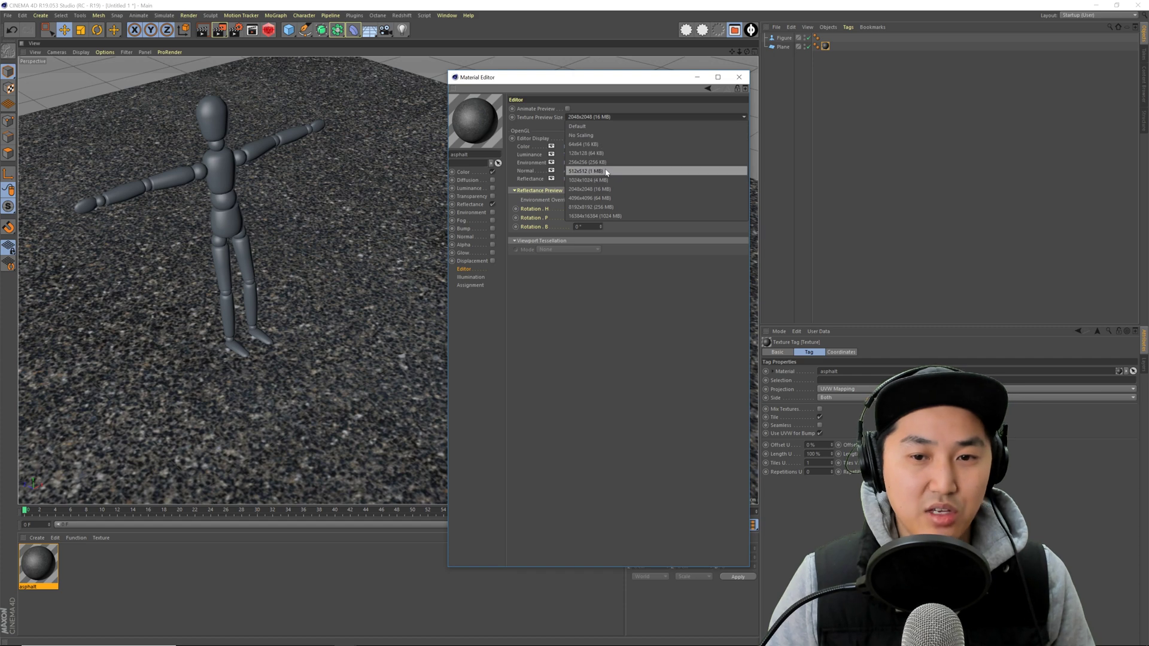
{"action": "left_click", "coordinate": [601, 169]}
{"action": "left_click", "coordinate": [601, 117]}
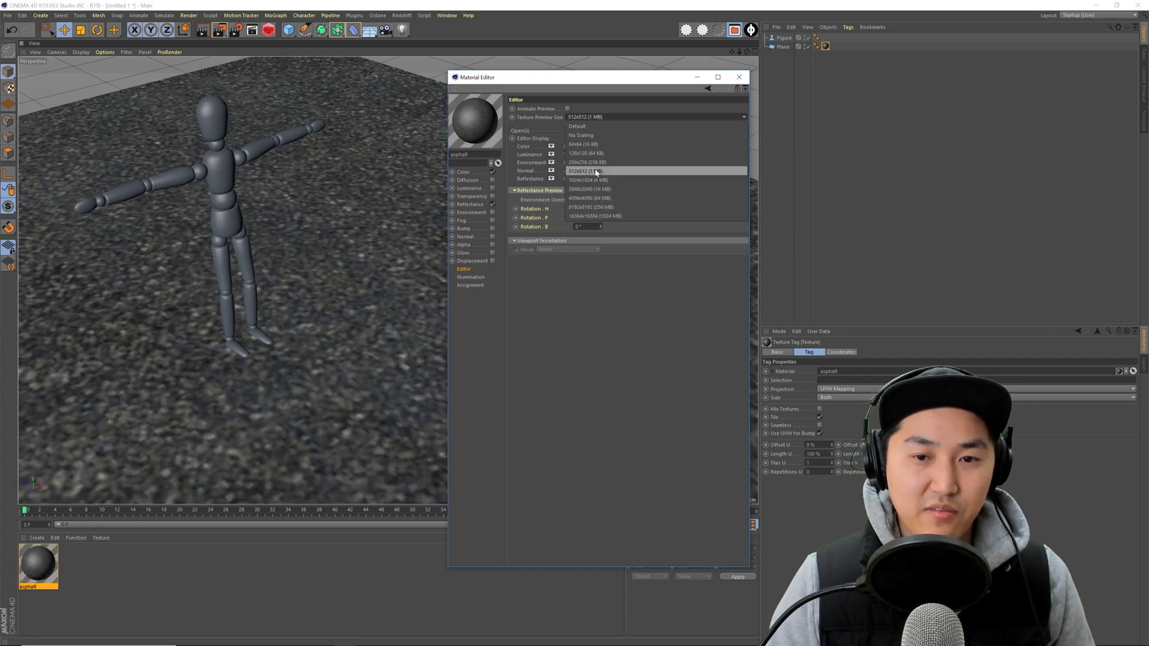
{"action": "left_click", "coordinate": [601, 179]}
{"action": "left_click", "coordinate": [597, 118]}
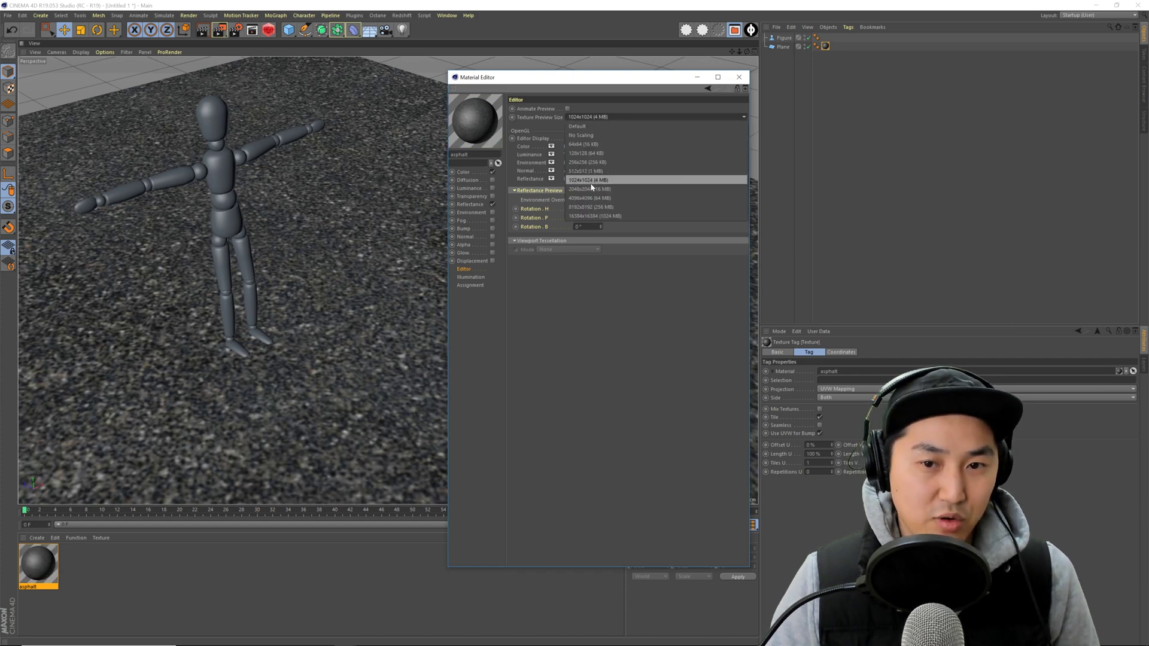
{"action": "left_click", "coordinate": [560, 189]}
- Change the projection of the Plane's asphalt texture tag to Cubic
{"action": "left_click_drag", "start_coordinate": [345, 262], "coordinate": [277, 347], "text": "alt"}
{"action": "scroll", "coordinate": [267, 280], "scroll_direction": "down", "scroll_amount": 4}
{"action": "scroll", "coordinate": [318, 317], "scroll_direction": "up", "scroll_amount": 5}
{"action": "scroll", "coordinate": [320, 320], "scroll_direction": "up", "scroll_amount": 4}
{"action": "scroll", "coordinate": [320, 319], "scroll_direction": "down", "scroll_amount": 5}
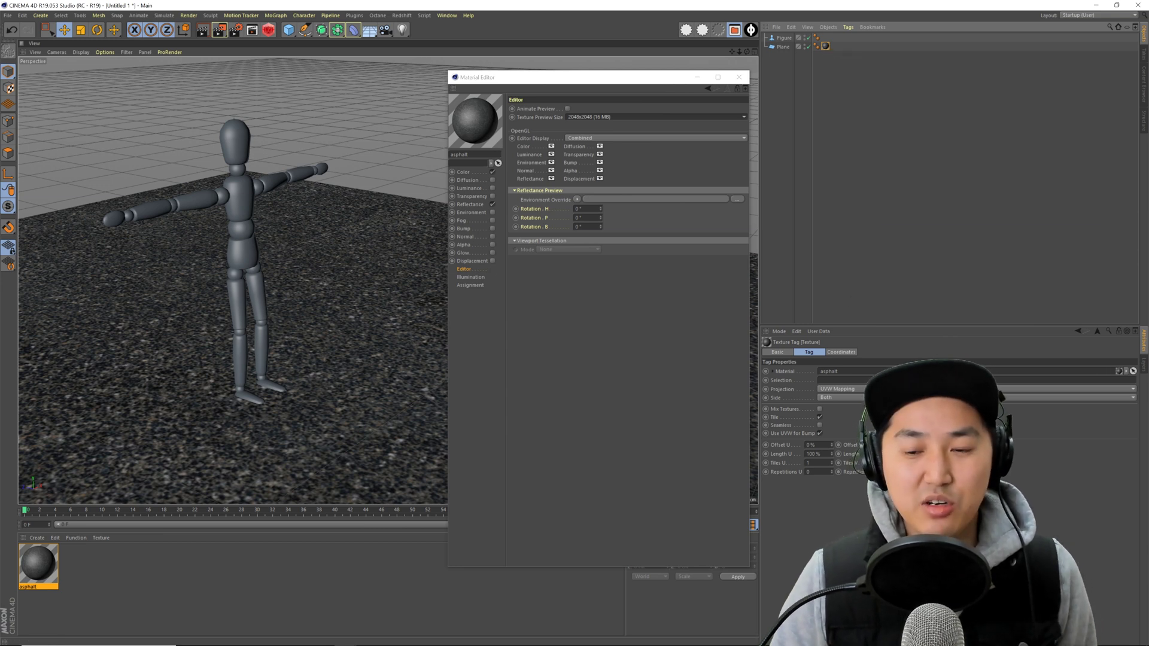
{"action": "left_click", "coordinate": [846, 390]}
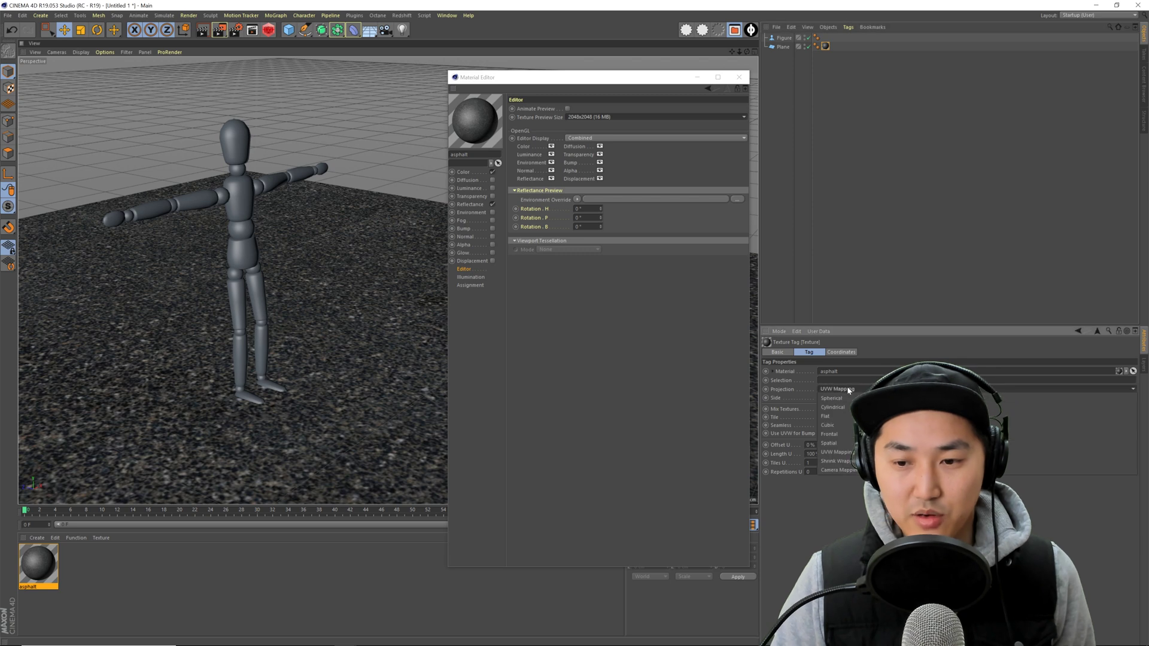
{"action": "left_click", "coordinate": [842, 423]}
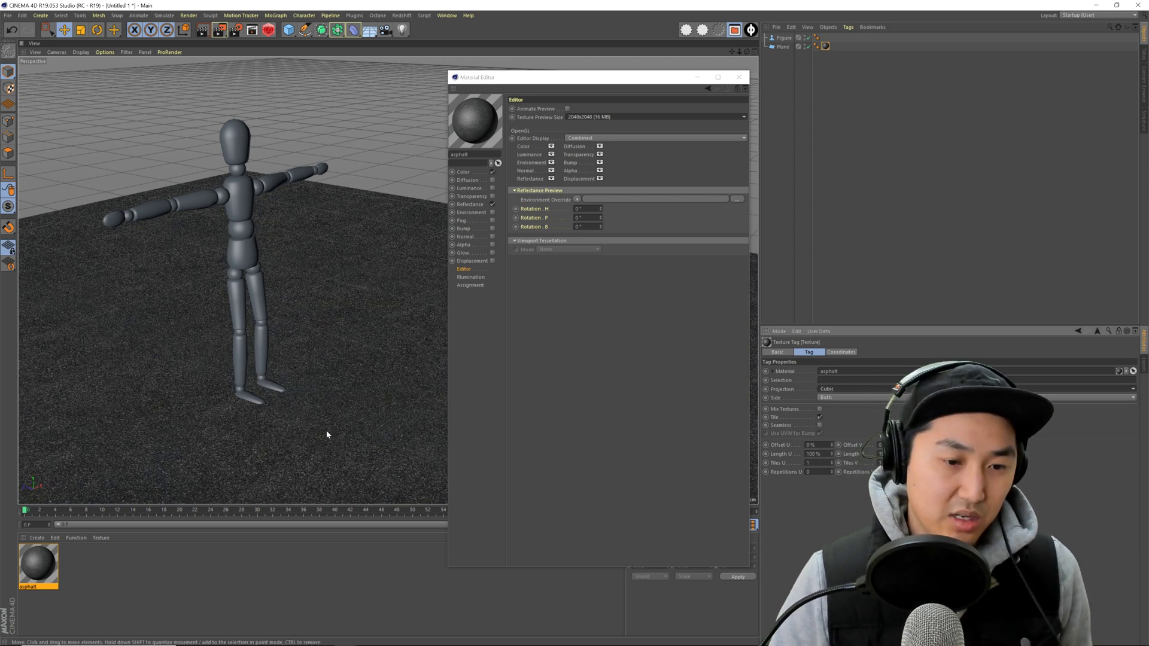
- Examine the scale of the asphalt texture around the figure's feet and across the plane from several distances and angles
{"action": "scroll", "coordinate": [302, 377], "scroll_direction": "up", "scroll_amount": 5}
{"action": "scroll", "coordinate": [289, 405], "scroll_direction": "up", "scroll_amount": 6}
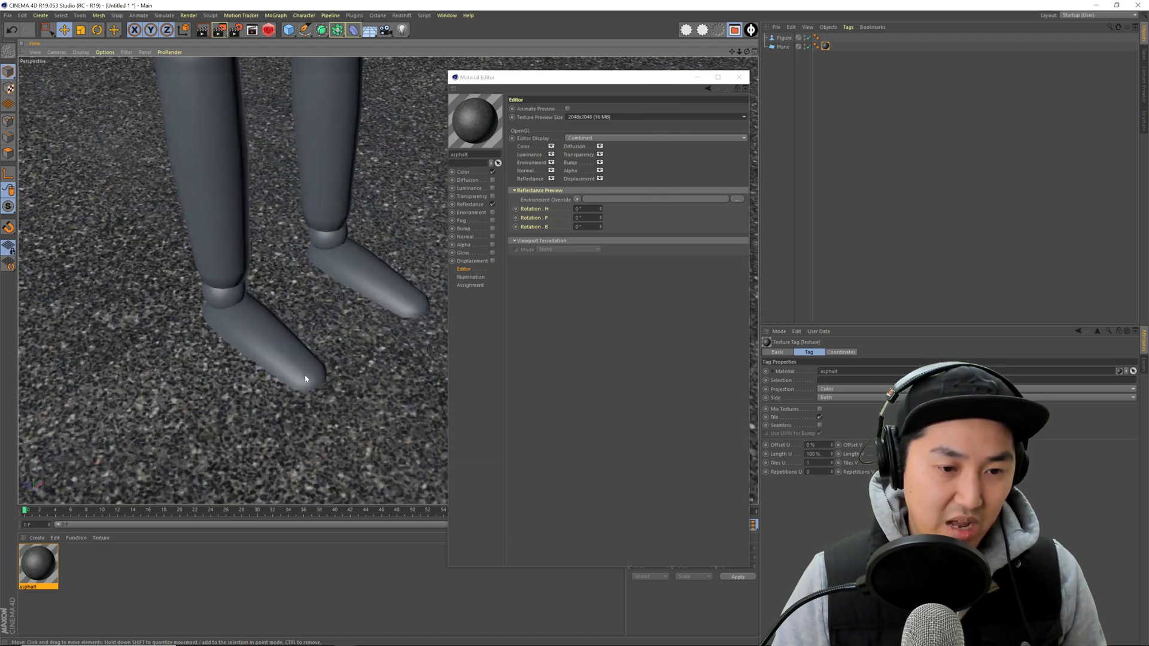
{"action": "left_click_drag", "start_coordinate": [181, 407], "coordinate": [300, 338], "text": "alt"}
{"action": "scroll", "coordinate": [299, 338], "scroll_direction": "down", "scroll_amount": 10}
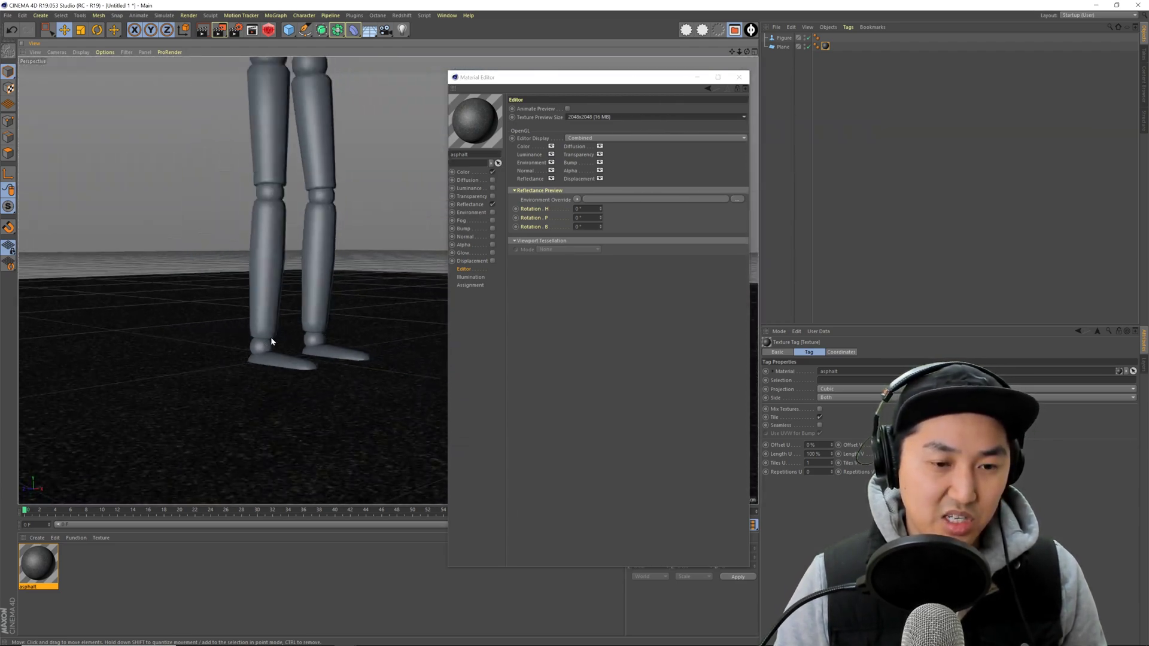
{"action": "scroll", "coordinate": [240, 347], "scroll_direction": "up", "scroll_amount": 8}
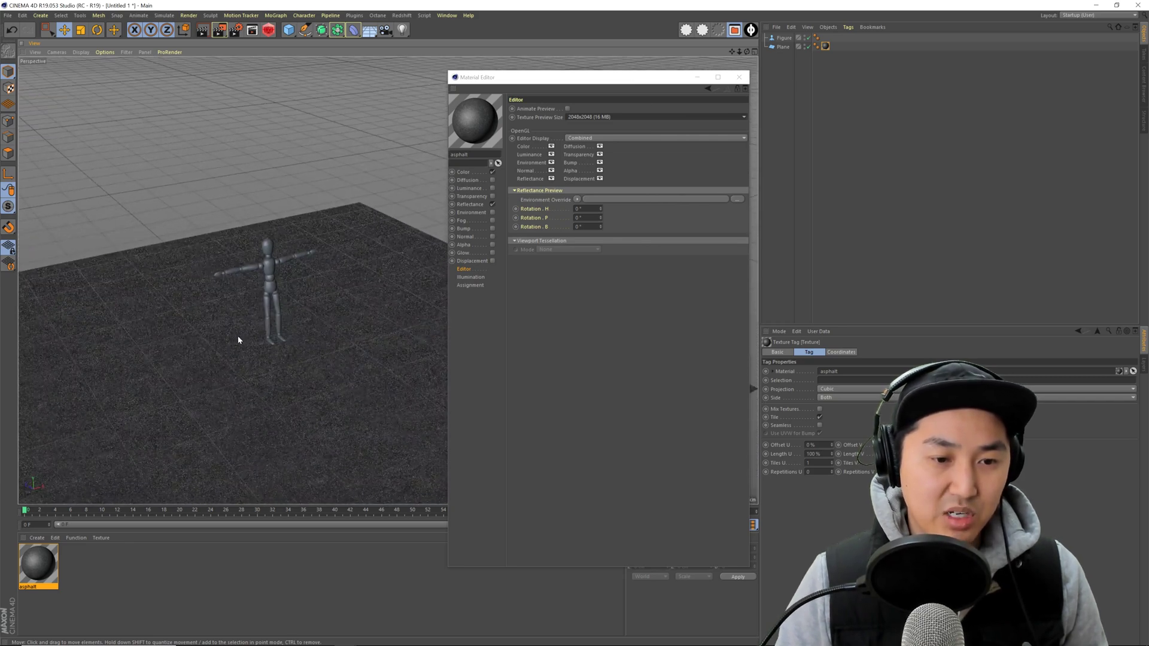
{"action": "left_click_drag", "start_coordinate": [284, 401], "coordinate": [287, 391], "text": "alt"}
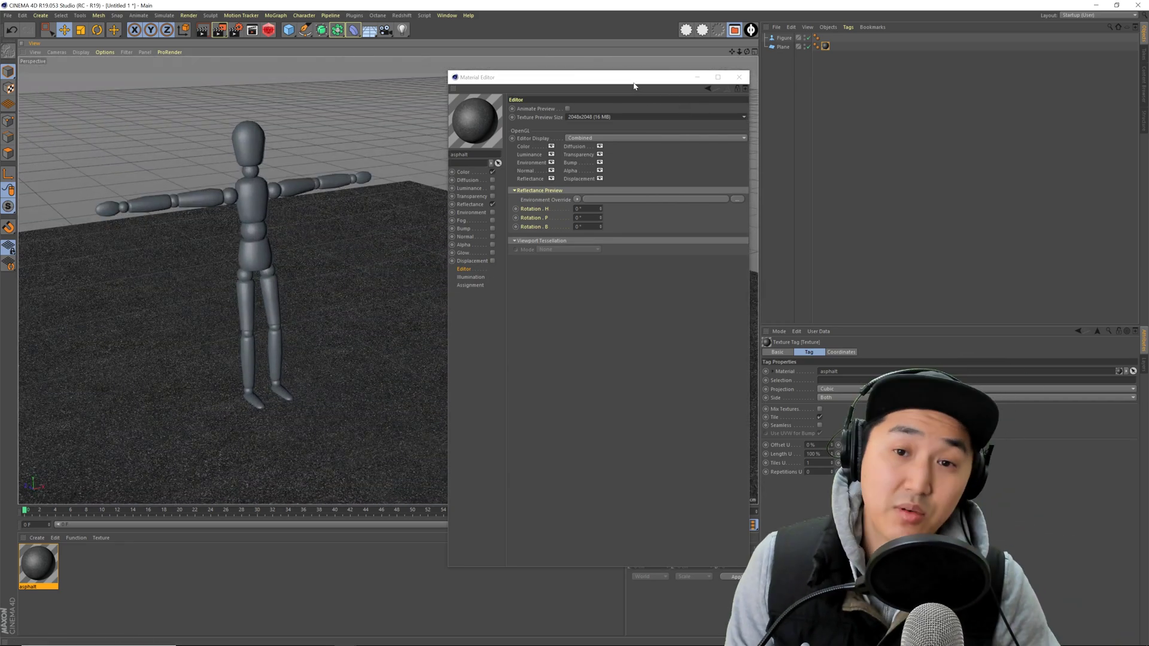
{"action": "left_click_drag", "start_coordinate": [634, 79], "coordinate": [632, 70]}
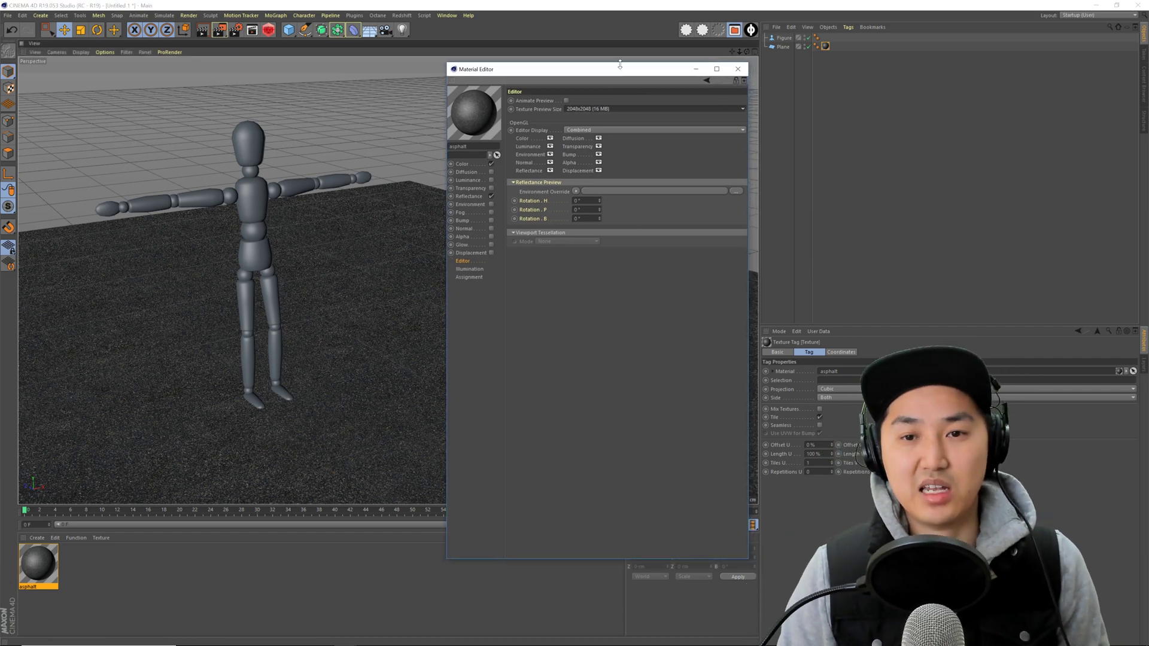
{"action": "right_click_drag", "start_coordinate": [245, 412], "coordinate": [304, 387], "text": "alt"}
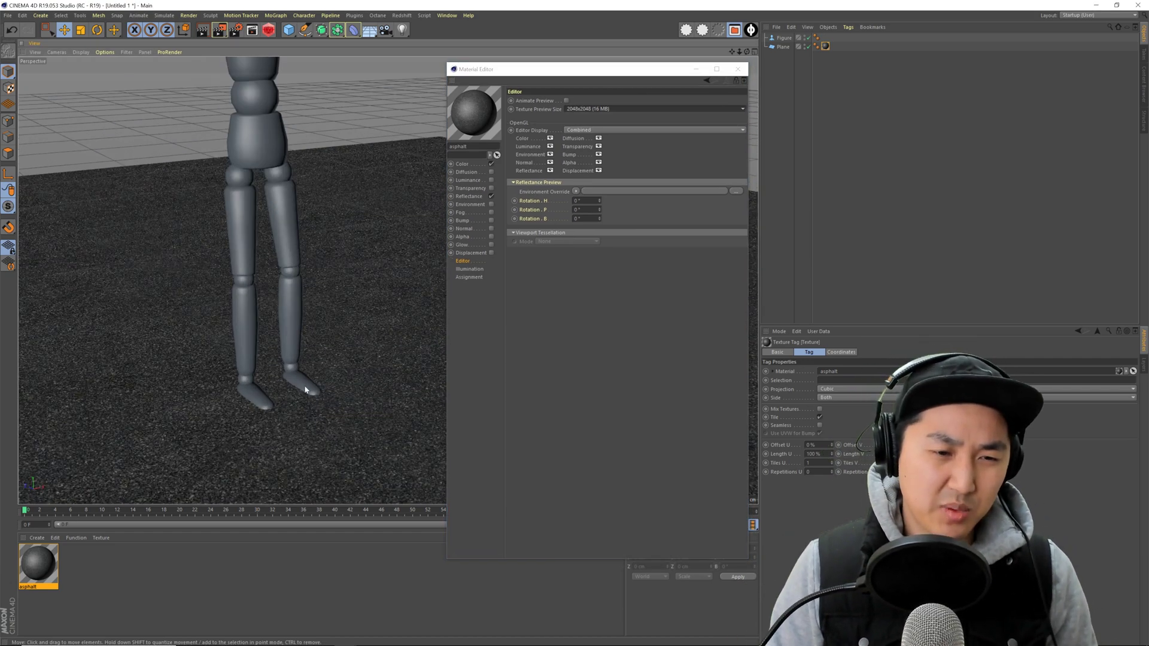
{"action": "left_click_drag", "start_coordinate": [272, 338], "coordinate": [257, 372], "text": "alt"}
{"action": "right_click_drag", "start_coordinate": [258, 372], "coordinate": [319, 354], "text": "alt"}
{"action": "middle_click_drag", "start_coordinate": [319, 354], "coordinate": [357, 344], "text": "alt"}
{"action": "left_click_drag", "start_coordinate": [315, 333], "coordinate": [290, 318], "text": "alt"}
{"action": "scroll", "coordinate": [341, 303], "scroll_direction": "down", "scroll_amount": 8}
{"action": "right_click_drag", "start_coordinate": [389, 279], "coordinate": [264, 313], "text": "alt"}
{"action": "left_click_drag", "start_coordinate": [316, 303], "coordinate": [285, 311], "text": "alt"}
{"action": "right_click_drag", "start_coordinate": [286, 310], "coordinate": [365, 273], "text": "alt"}
{"action": "middle_click_drag", "start_coordinate": [365, 272], "coordinate": [286, 378], "text": "alt"}
{"action": "left_click_drag", "start_coordinate": [286, 377], "coordinate": [260, 365], "text": "alt"}
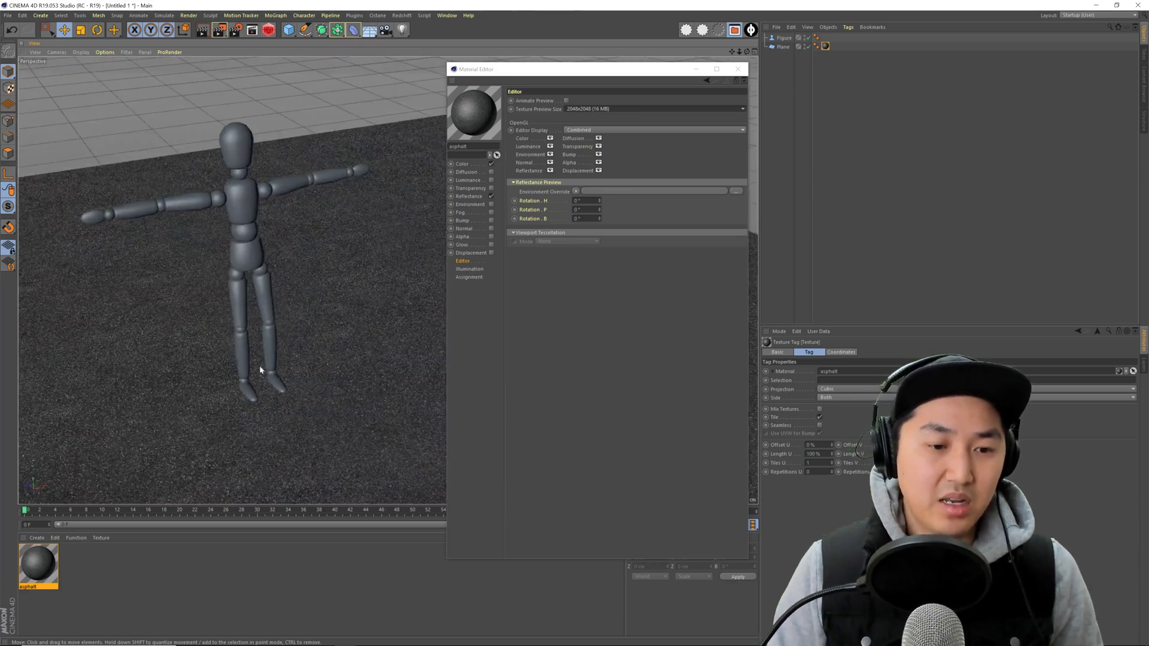
{"action": "right_click_drag", "start_coordinate": [260, 365], "coordinate": [273, 385], "text": "alt"}
{"action": "left_click_drag", "start_coordinate": [273, 386], "coordinate": [328, 402], "text": "alt"}
{"action": "right_click_drag", "start_coordinate": [328, 401], "coordinate": [310, 388], "text": "alt"}
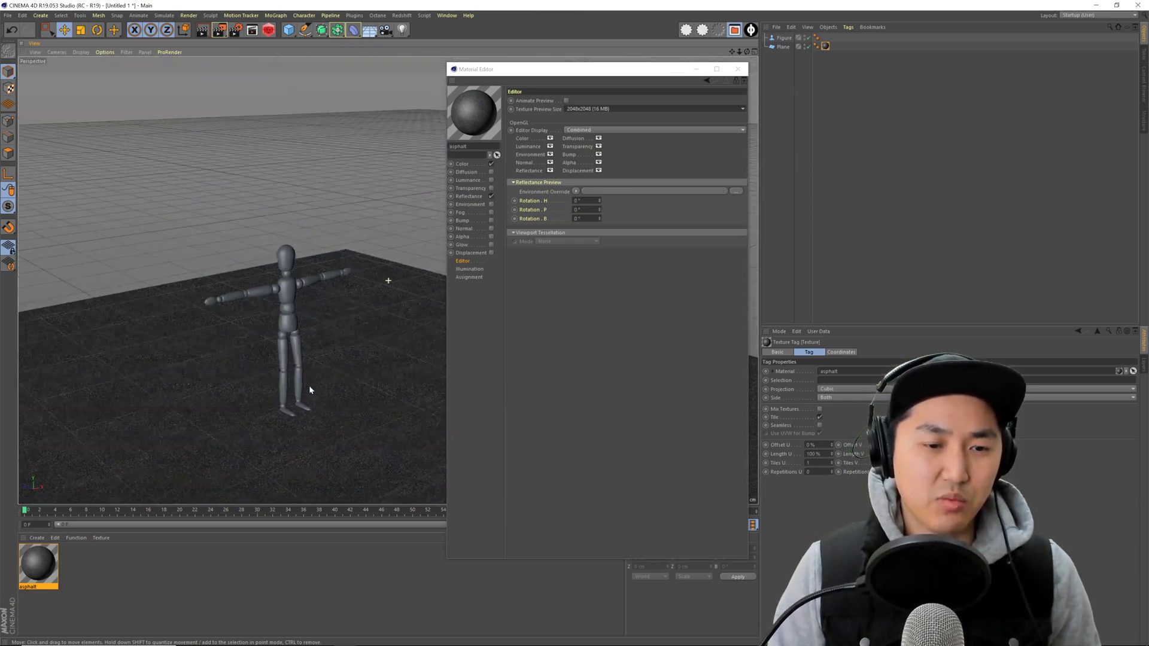
{"action": "mouse_move", "coordinate": [310, 387]}
{"action": "left_mouse_down", "text": "alt"}
{"action": "mouse_move", "coordinate": [282, 386]}
{"action": "mouse_move", "coordinate": [293, 384]}
{"action": "left_mouse_up", "text": "alt"}
{"action": "middle_click_drag", "start_coordinate": [293, 384], "coordinate": [335, 330], "text": "alt"}
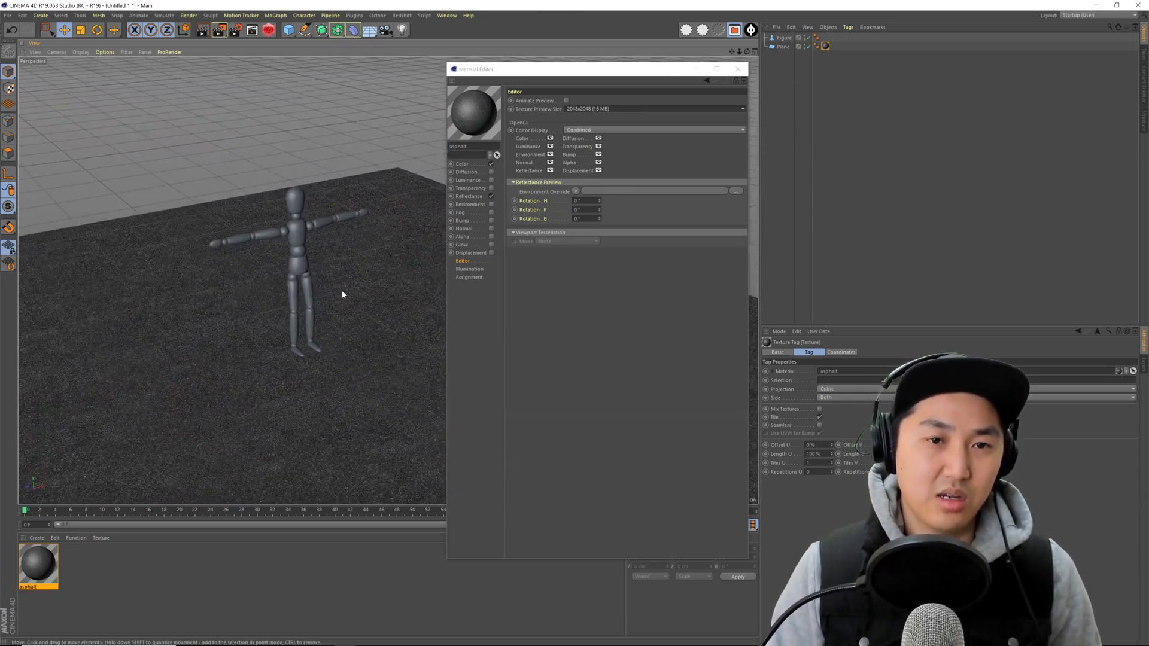
- Add the Arri-SkyPanel-S60 light from the Physical-CineDesigner presets of the Content Browser to the scene
{"action": "key", "text": "shift+F8"}
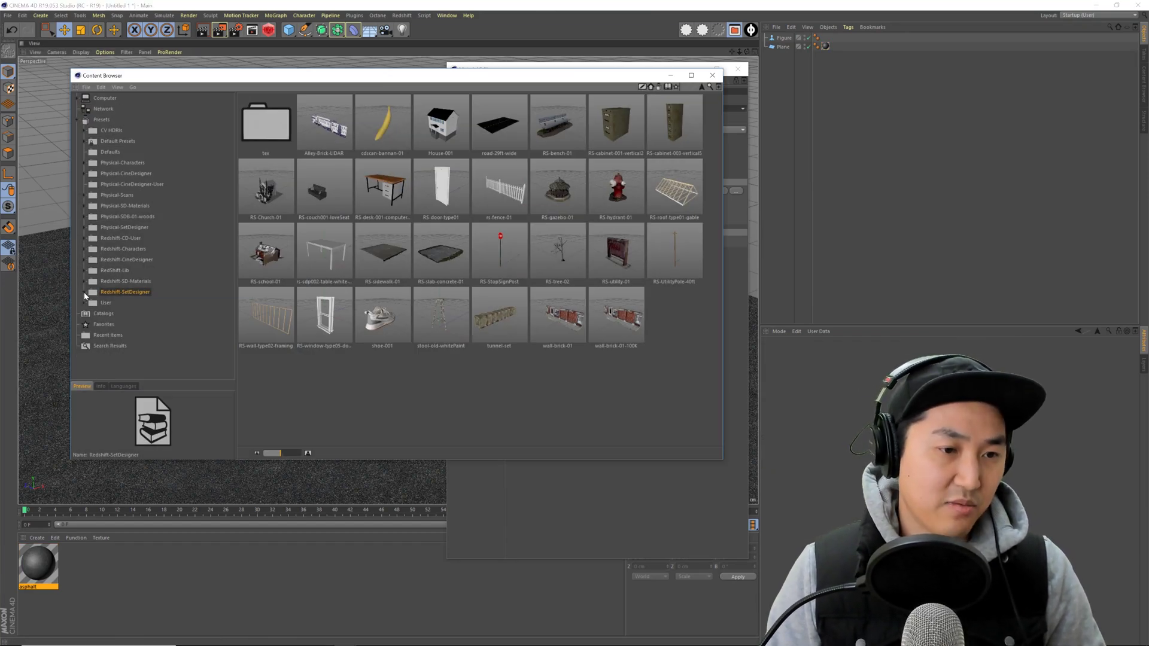
{"action": "left_click", "coordinate": [132, 174]}
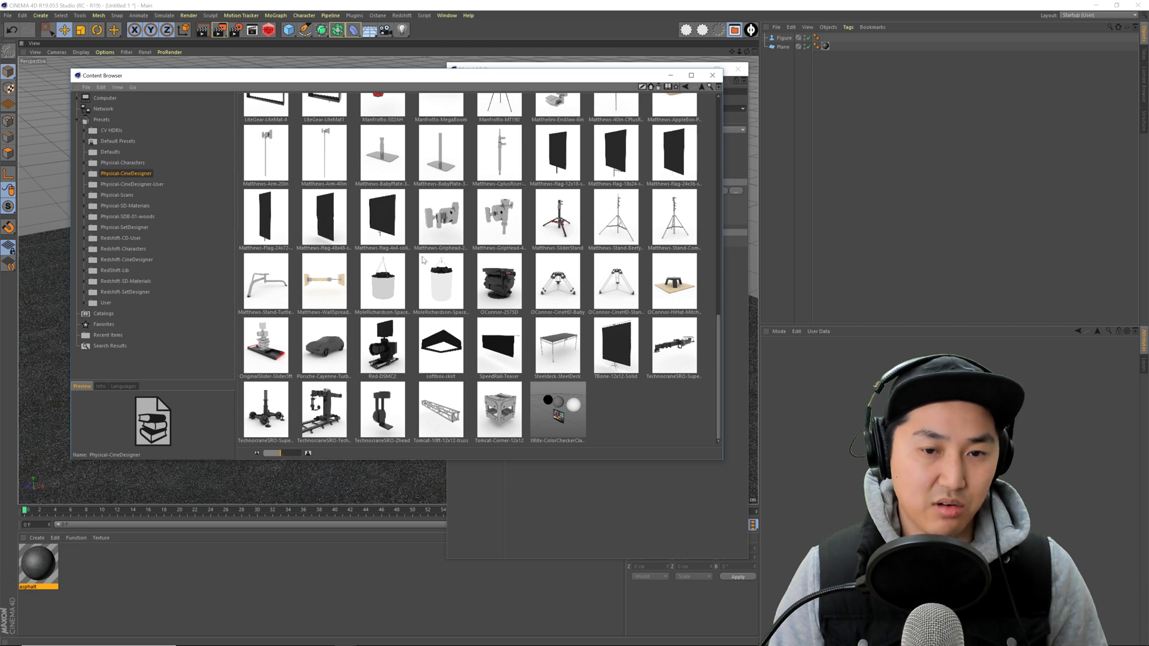
{"action": "scroll", "coordinate": [486, 281], "scroll_direction": "up", "scroll_amount": 5}
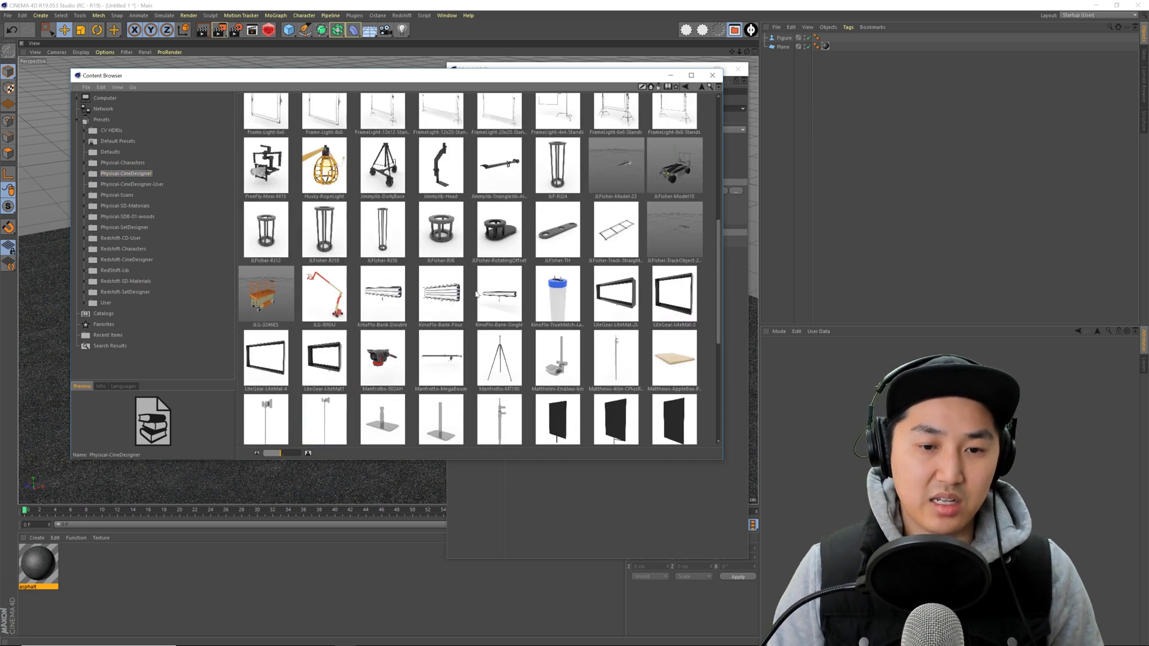
{"action": "scroll", "coordinate": [483, 291], "scroll_direction": "up", "scroll_amount": 5}
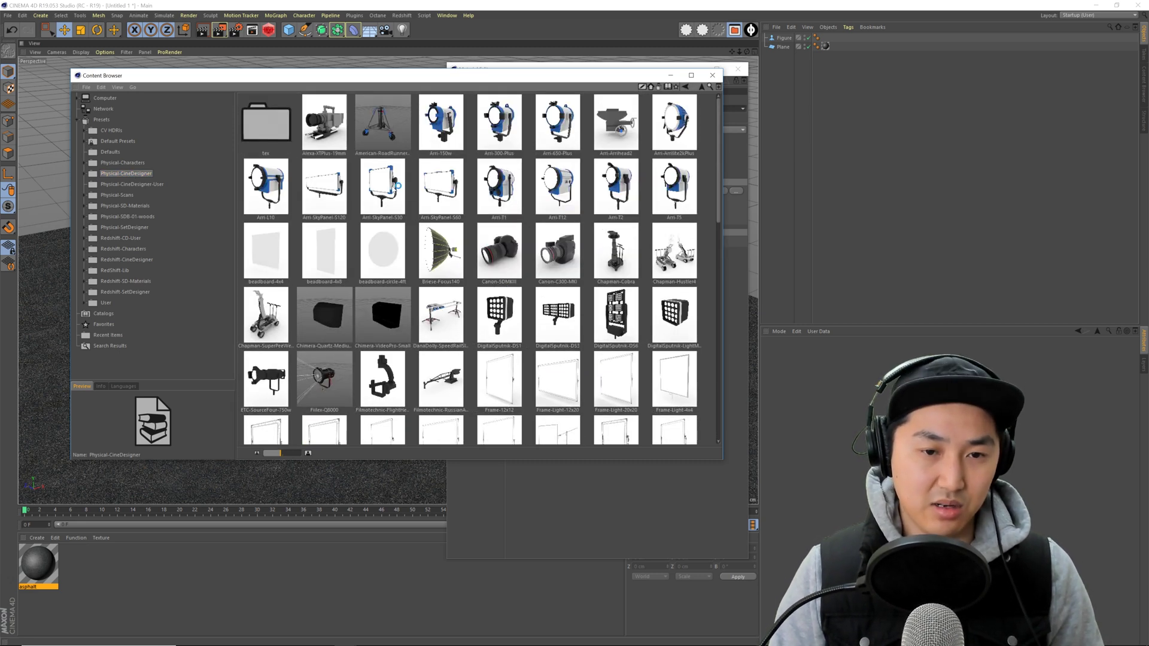
{"action": "double_click", "coordinate": [443, 186]}
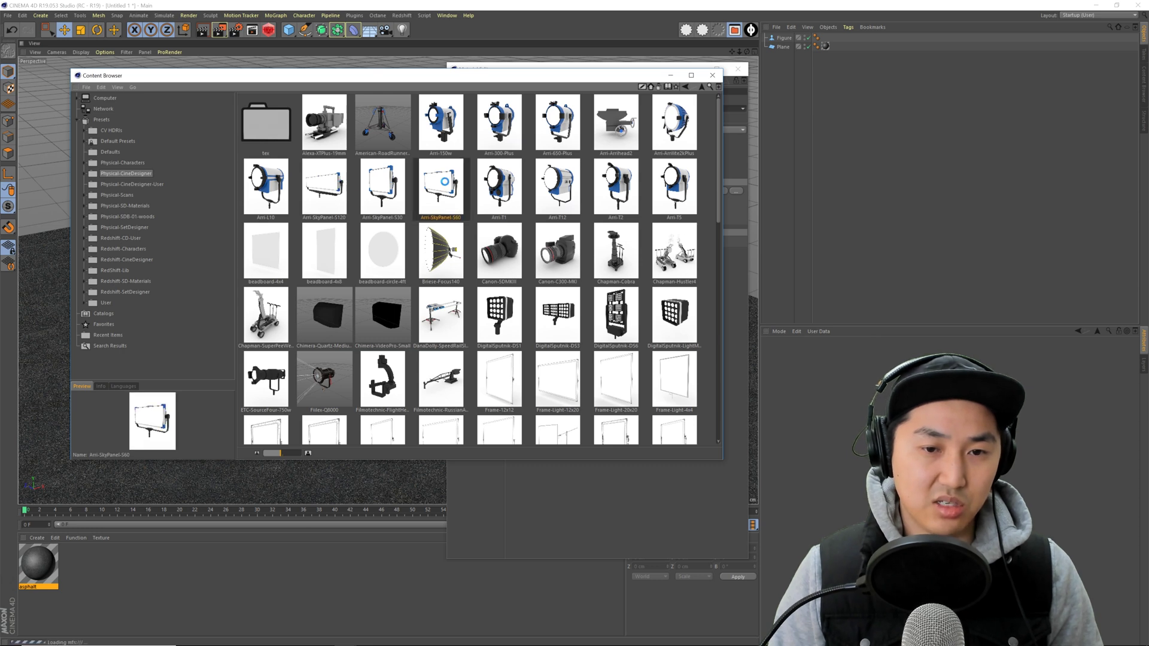
{"action": "left_click", "coordinate": [712, 76]}
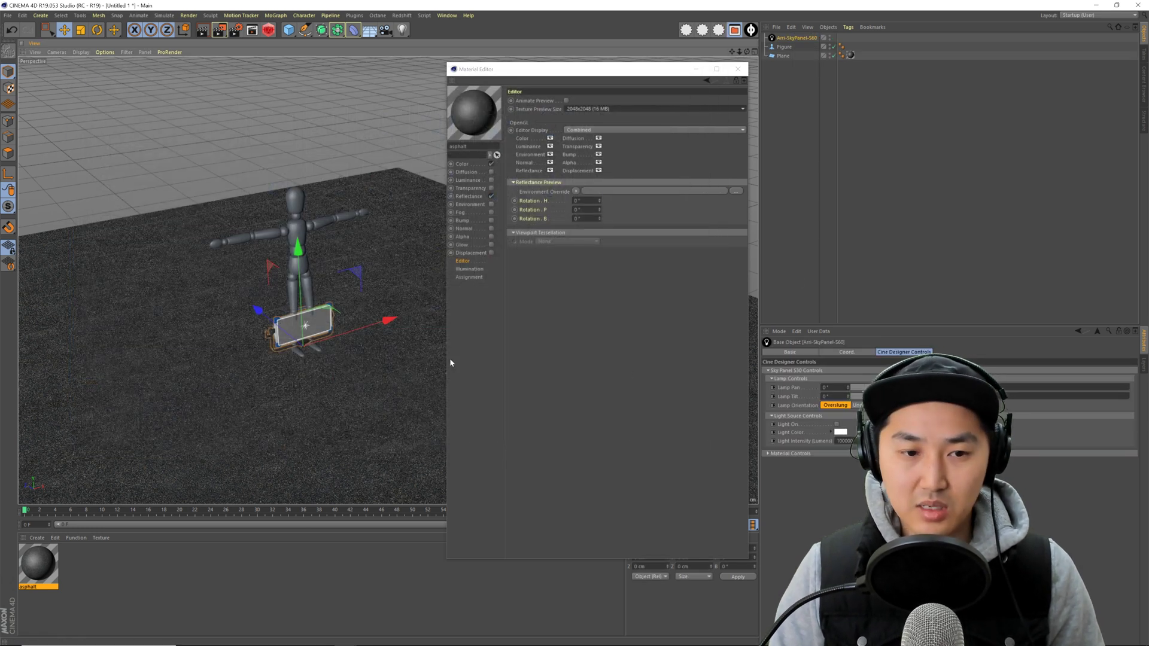
- Set the SkyPanel's lamp orientation to Underslung and place it behind the figure at about Y 63 cm, Z 356 cm
{"action": "left_click", "coordinate": [865, 405]}
{"action": "left_click_drag", "start_coordinate": [290, 336], "coordinate": [353, 339], "text": "alt"}
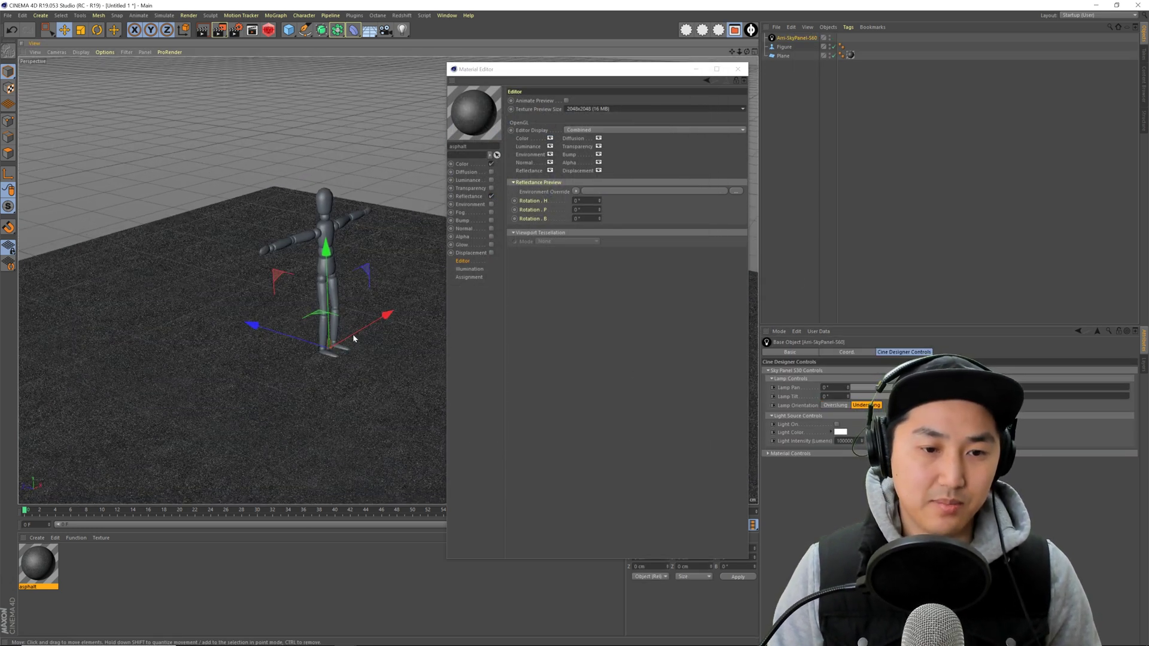
{"action": "left_click_drag", "start_coordinate": [325, 254], "coordinate": [328, 202]}
{"action": "left_click_drag", "start_coordinate": [260, 280], "coordinate": [58, 232]}
{"action": "left_click_drag", "start_coordinate": [136, 265], "coordinate": [131, 269], "text": "alt"}
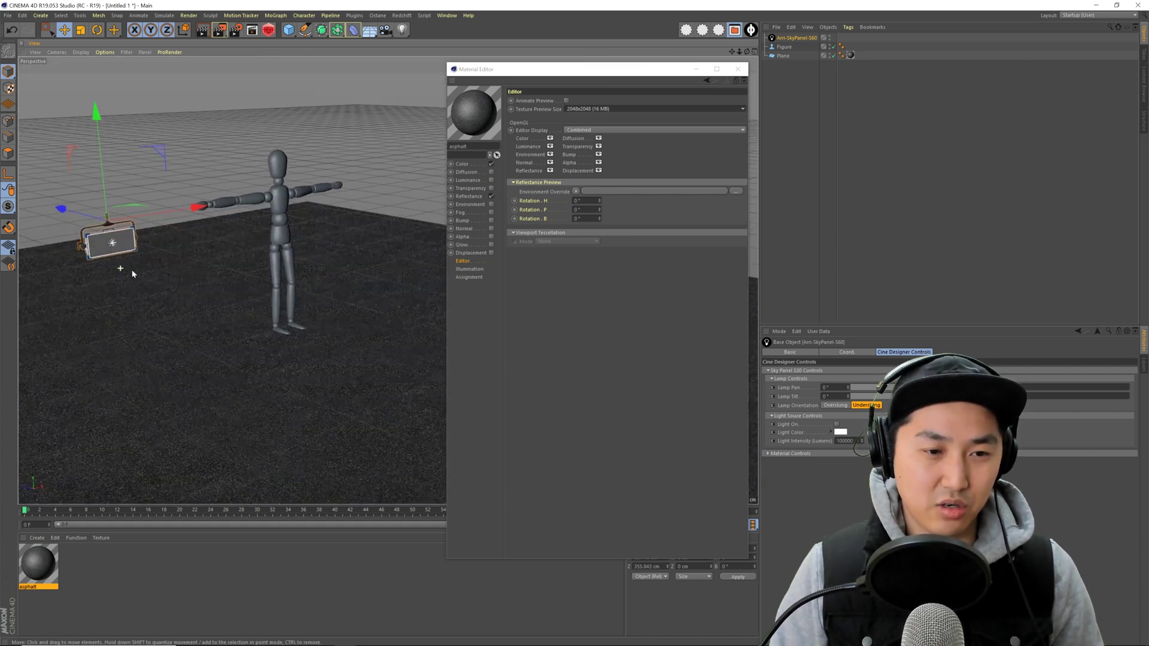
{"action": "middle_click_drag", "start_coordinate": [131, 269], "coordinate": [210, 299], "text": "alt"}
{"action": "right_click_drag", "start_coordinate": [210, 299], "coordinate": [231, 317], "text": "alt"}
{"action": "left_click_drag", "start_coordinate": [231, 317], "coordinate": [263, 278], "text": "alt"}
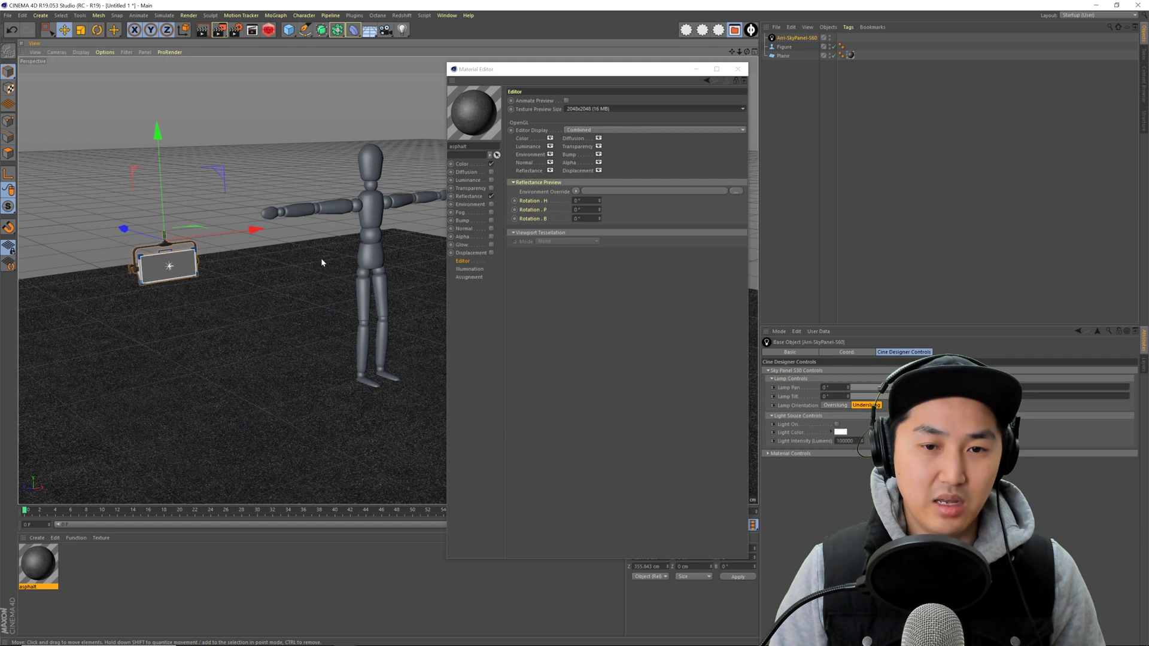
- Disable the asphalt material's Reflectance channel, check its Color channel and close the Material Editor
{"action": "left_click", "coordinate": [492, 196]}
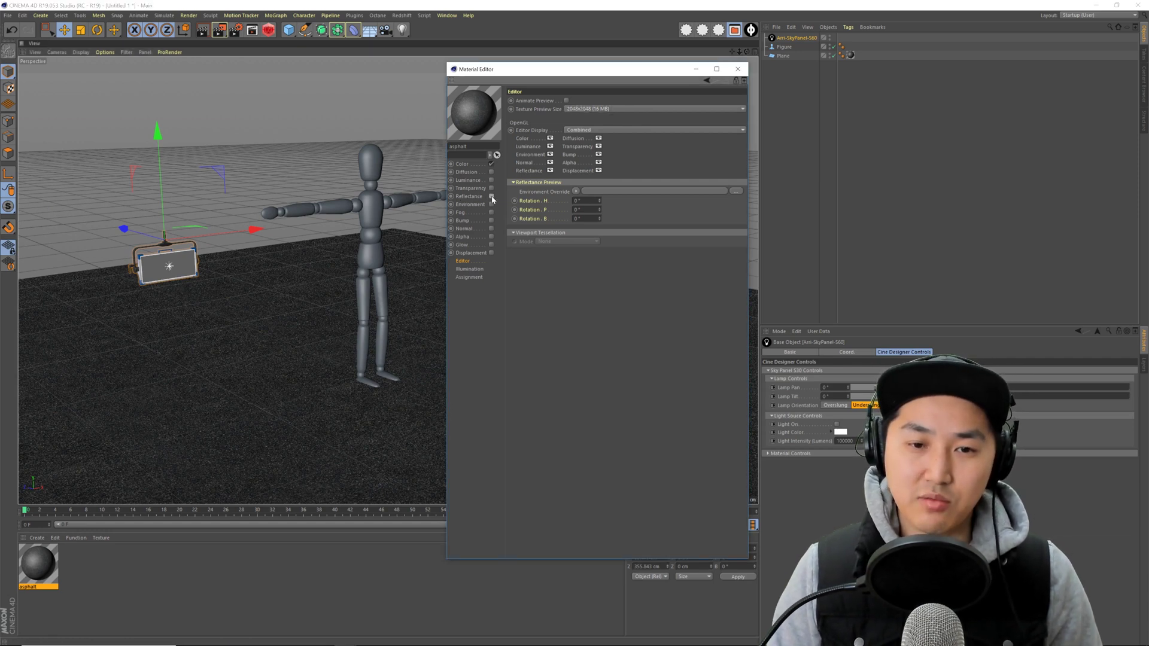
{"action": "left_click", "coordinate": [462, 164]}
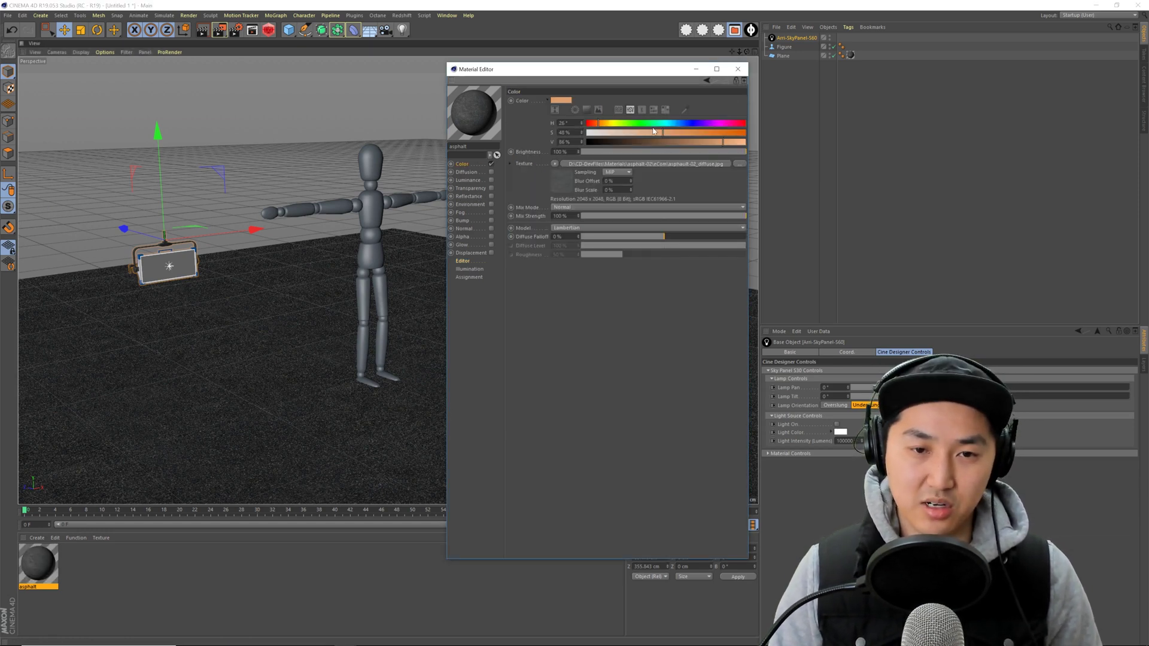
{"action": "left_click", "coordinate": [737, 69]}
- Switch on the SkyPanel's light and move the lamp farther behind the figure, to about Z 466 cm
{"action": "left_click_drag", "start_coordinate": [600, 159], "coordinate": [398, 327], "text": "alt"}
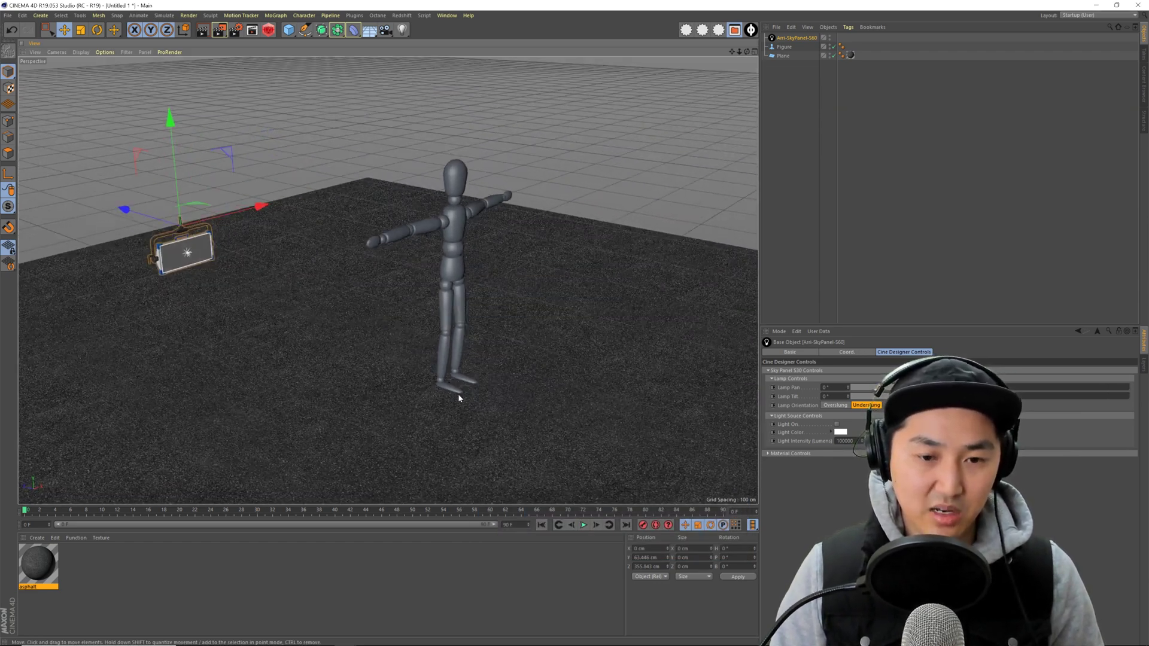
{"action": "left_click_drag", "start_coordinate": [494, 376], "coordinate": [509, 354], "text": "alt"}
{"action": "left_click", "coordinate": [836, 424]}
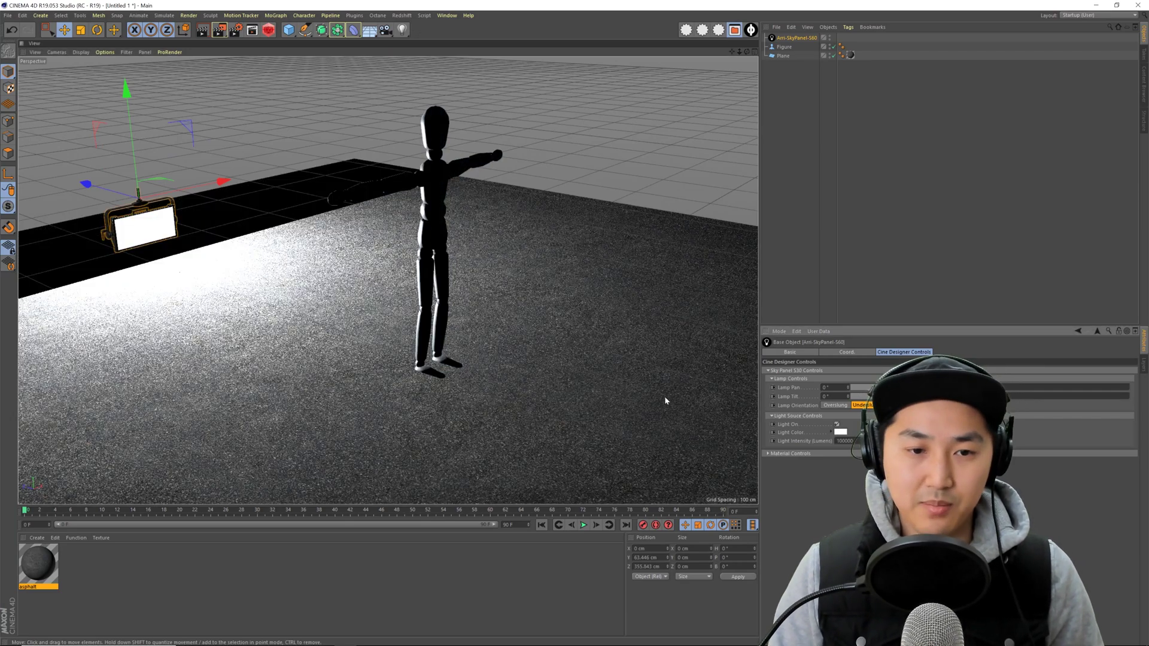
{"action": "left_click_drag", "start_coordinate": [665, 400], "coordinate": [424, 359], "text": "alt"}
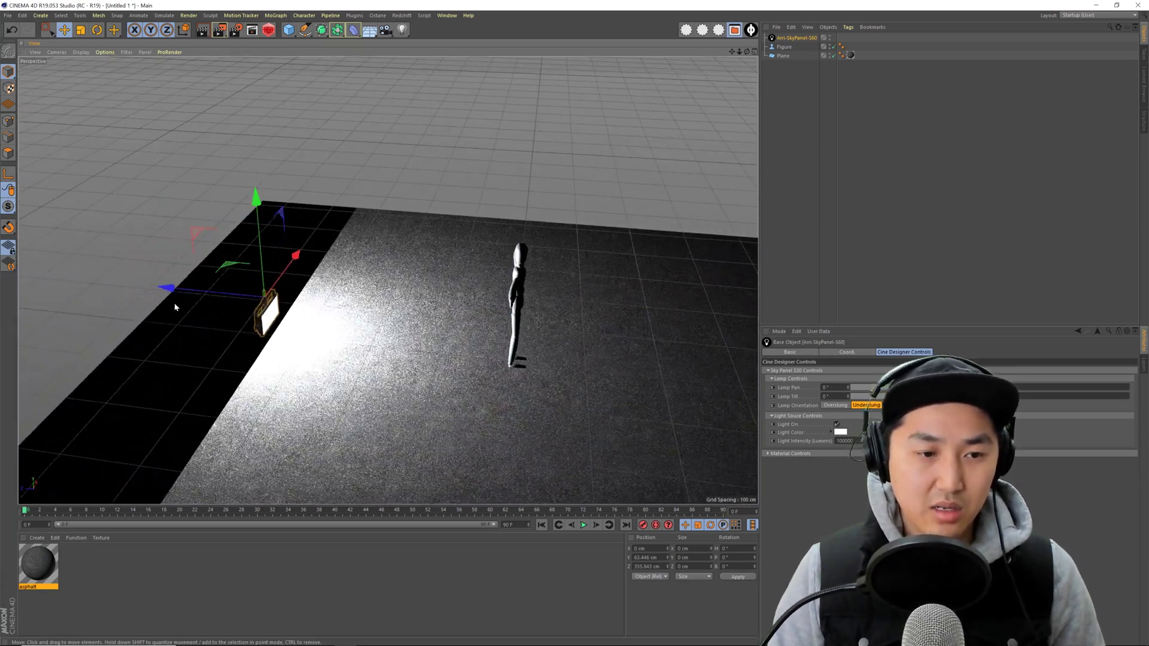
{"action": "left_click_drag", "start_coordinate": [167, 289], "coordinate": [95, 282]}
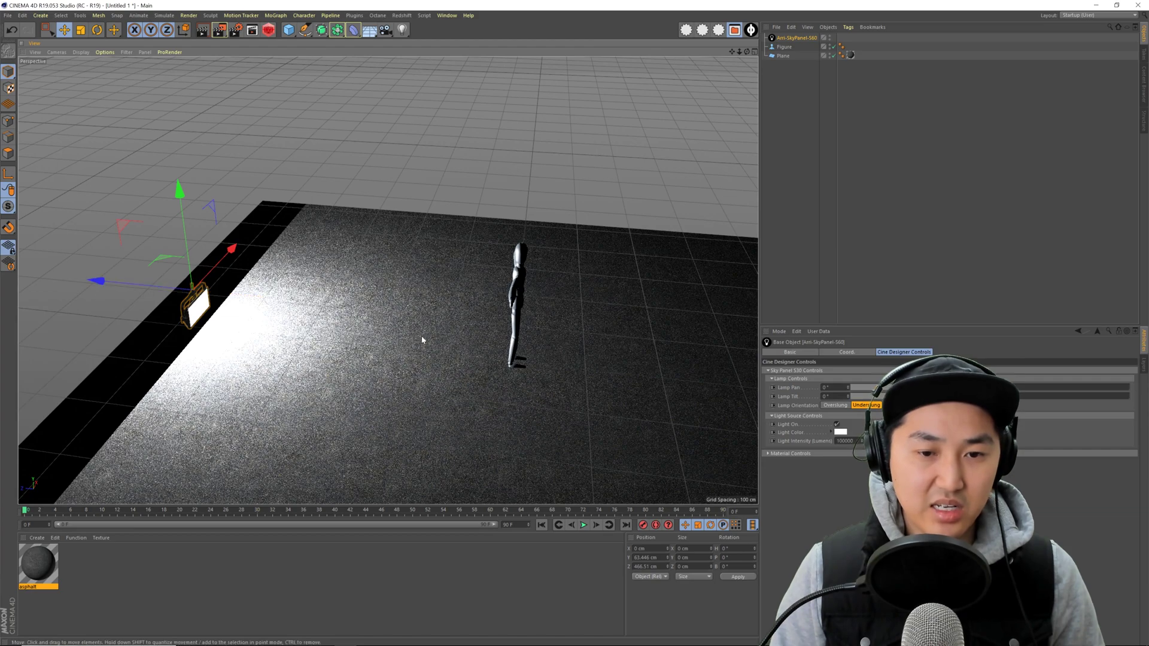
{"action": "left_click_drag", "start_coordinate": [421, 339], "coordinate": [375, 335], "text": "alt"}
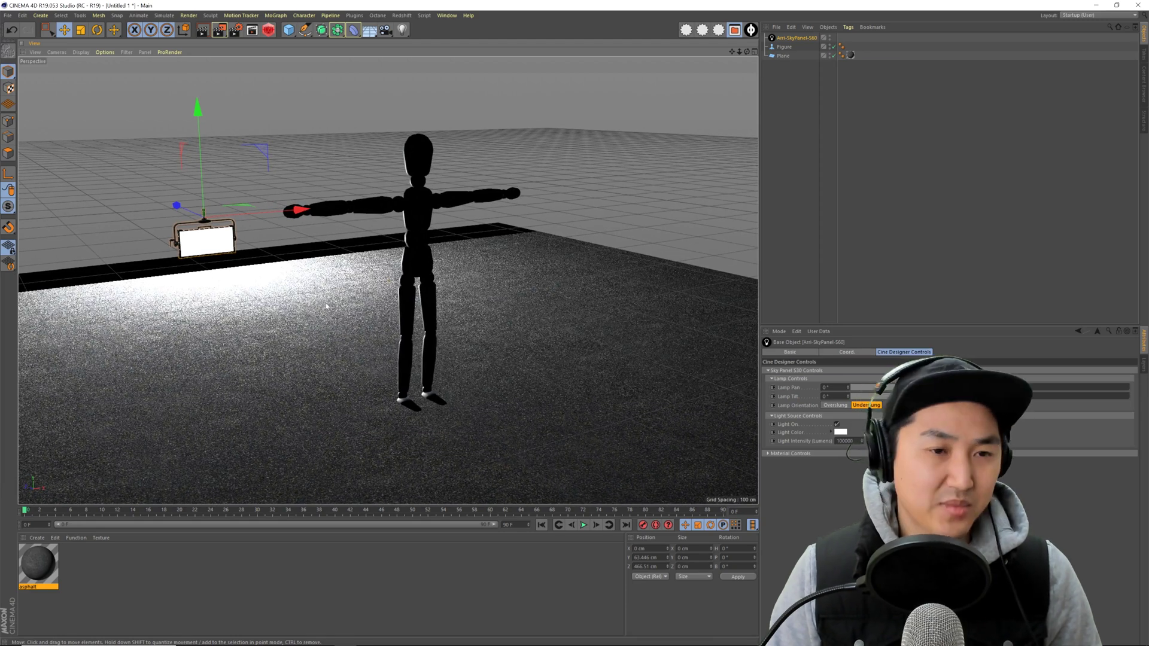
- Set the Physical renderer's sampler to Progressive in the render settings
{"action": "left_click", "coordinate": [244, 34]}
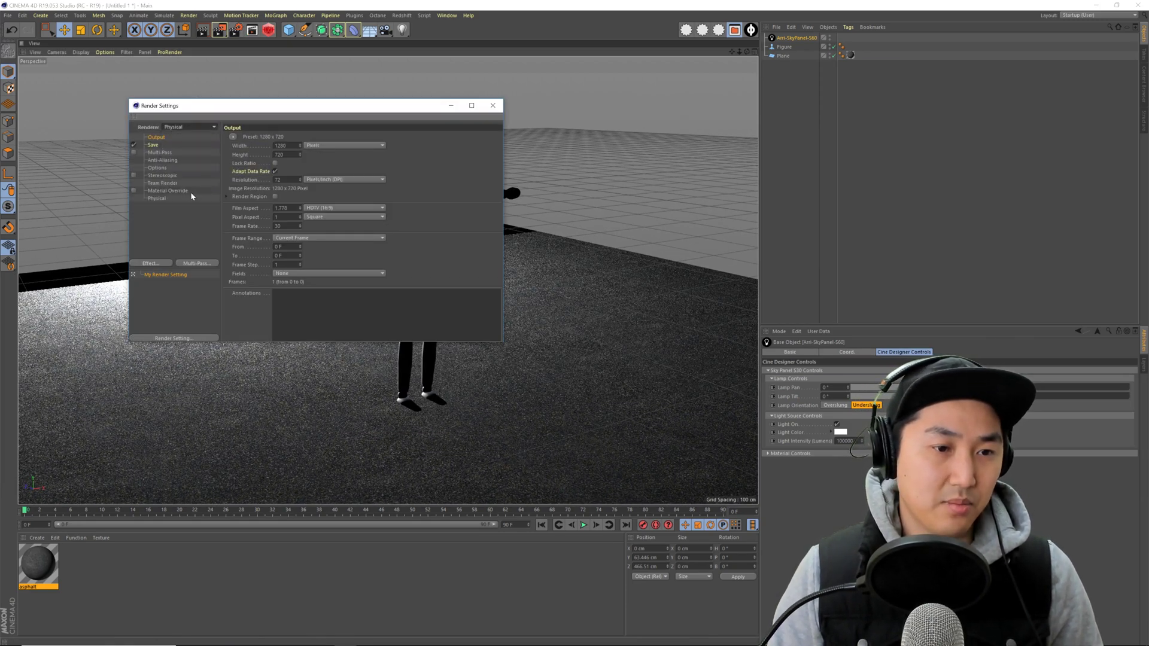
{"action": "left_click", "coordinate": [157, 198]}
{"action": "left_click", "coordinate": [347, 207]}
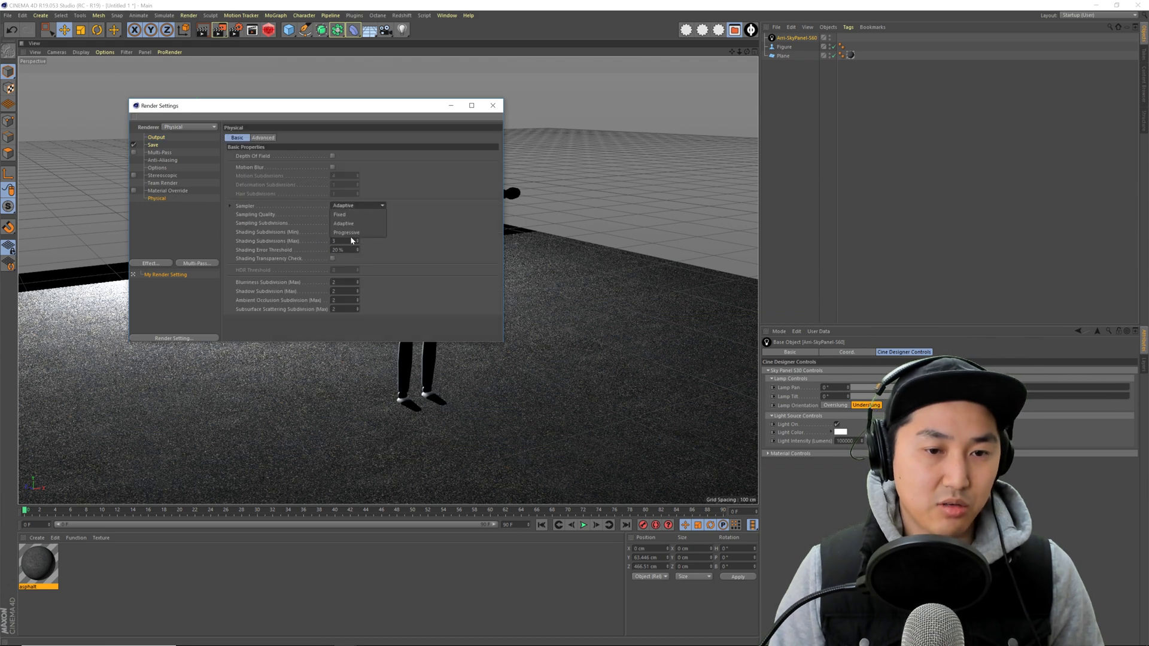
{"action": "left_click", "coordinate": [352, 235]}
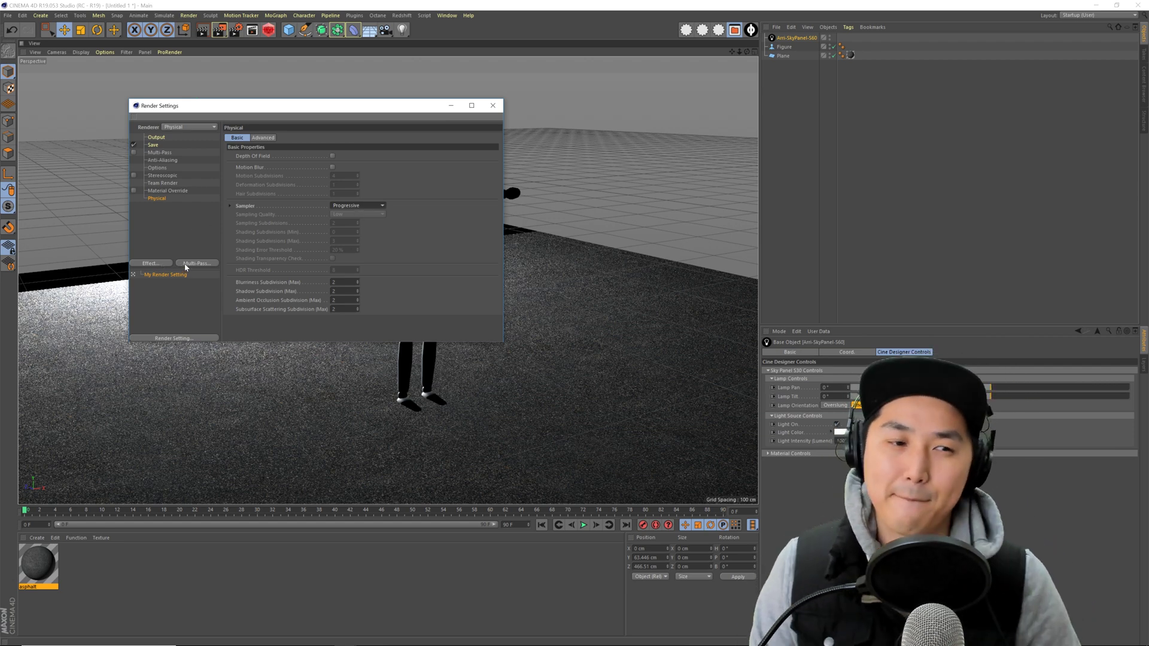
{"action": "left_click", "coordinate": [493, 106]}
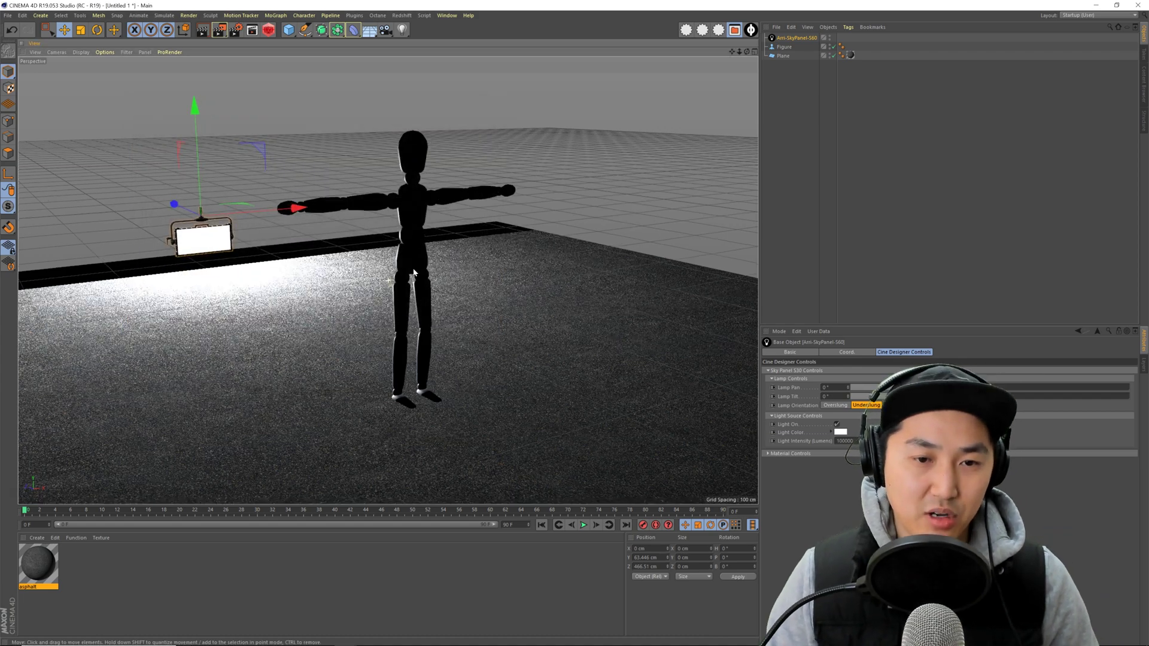
- Render the backlit scene in the Picture Viewer for a few progressive passes, stop the render and close the viewer
{"action": "left_click_drag", "start_coordinate": [400, 296], "coordinate": [399, 293], "text": "alt"}
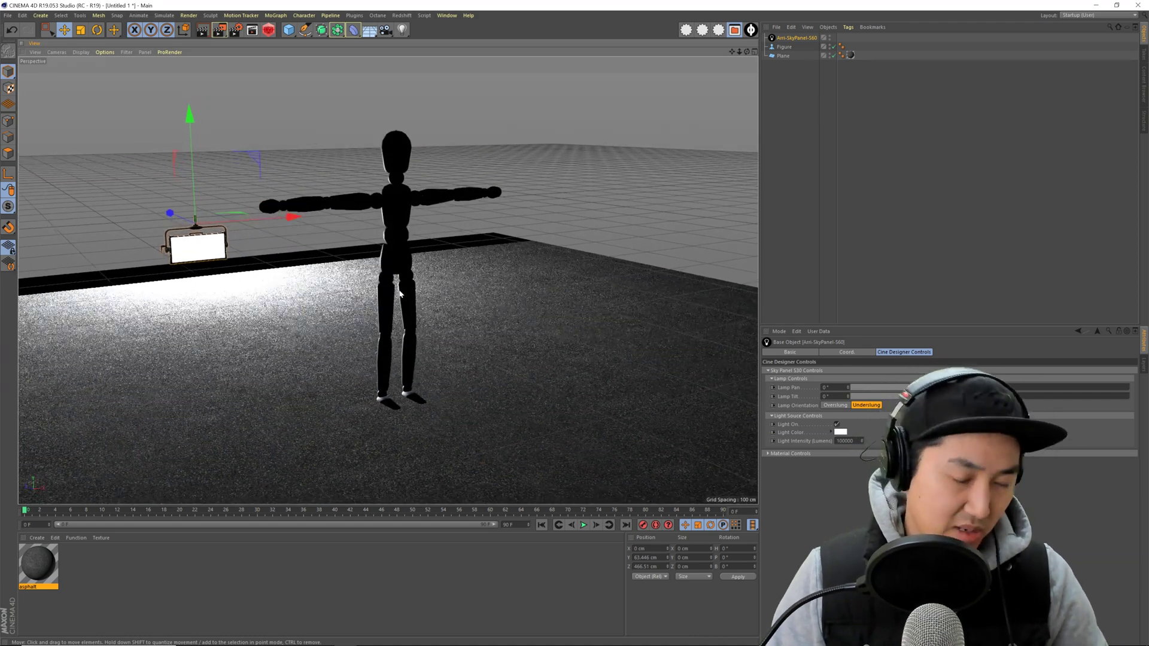
{"action": "key", "text": "shift+r"}
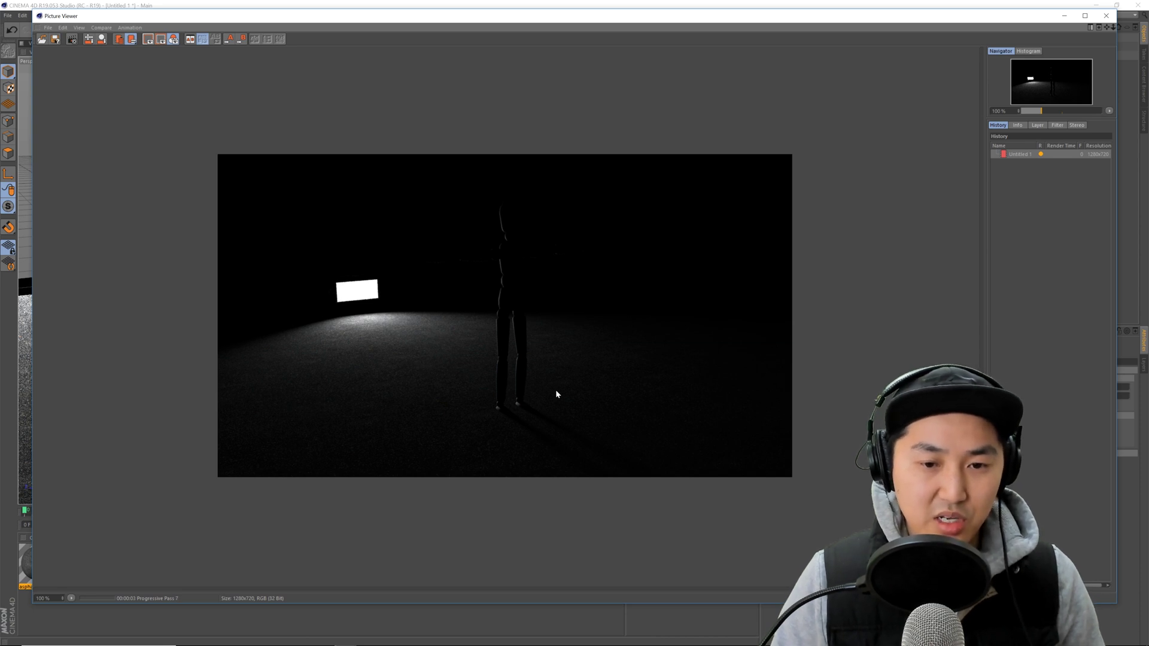
{"action": "left_click", "coordinate": [74, 41]}
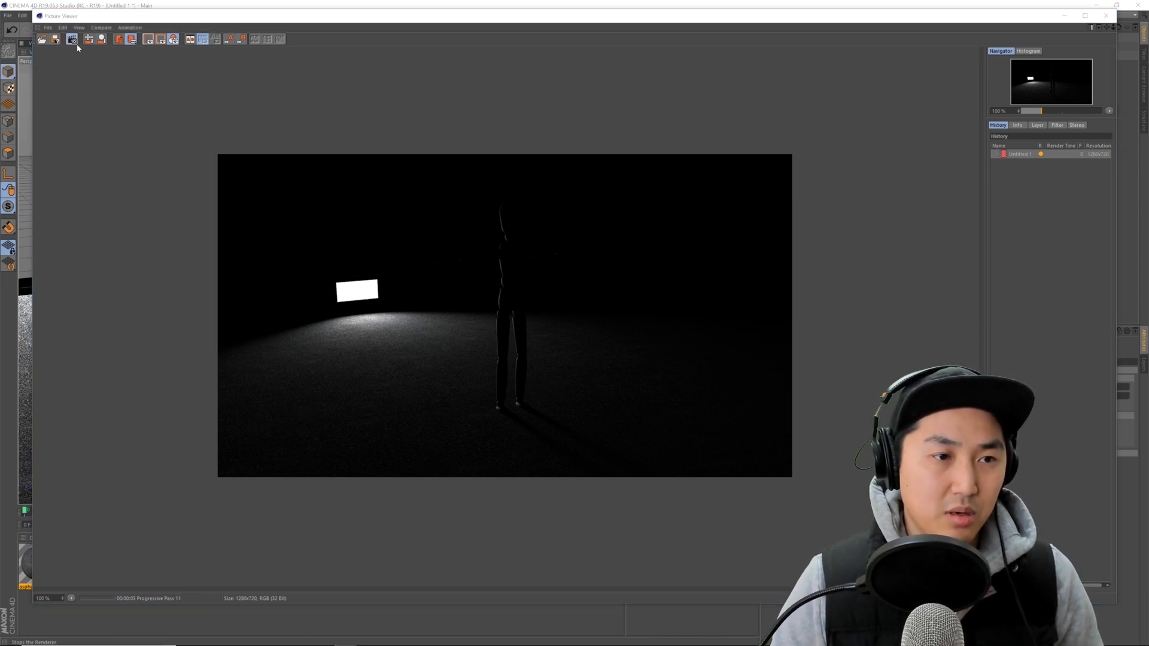
{"action": "left_click", "coordinate": [591, 360]}
{"action": "left_click", "coordinate": [1105, 16]}
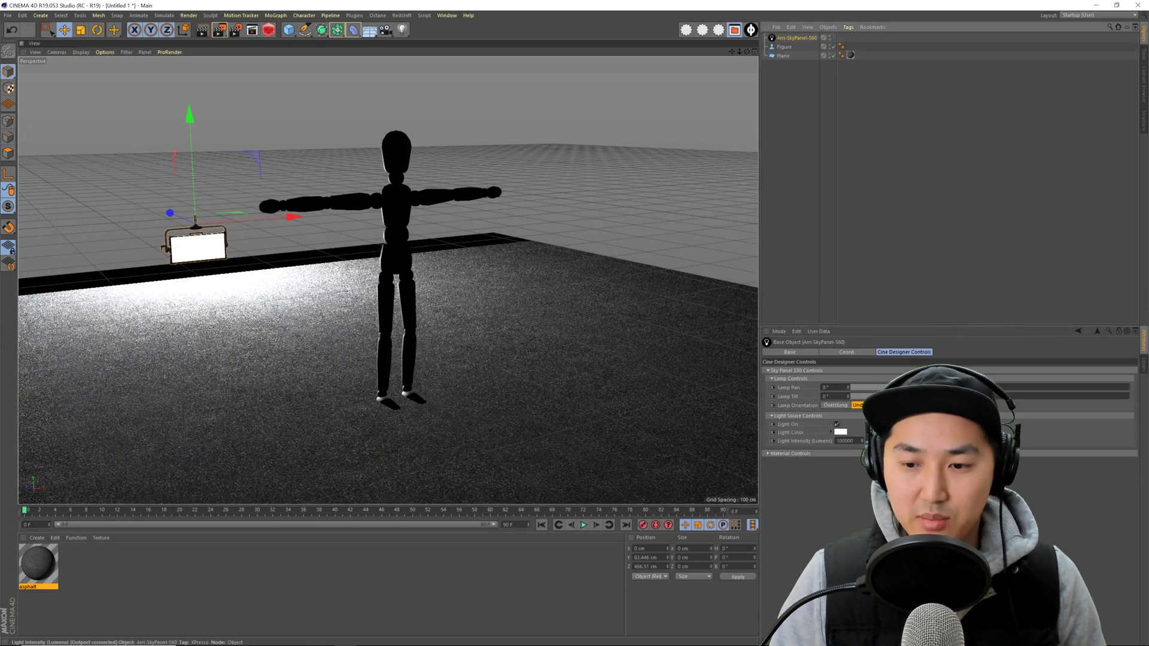
- Set the SkyPanel's light intensity to 200000 lumens
{"action": "left_click_drag", "start_coordinate": [840, 441], "coordinate": [829, 441]}
{"action": "type", "text": "2"}
{"action": "key", "text": "Return"}
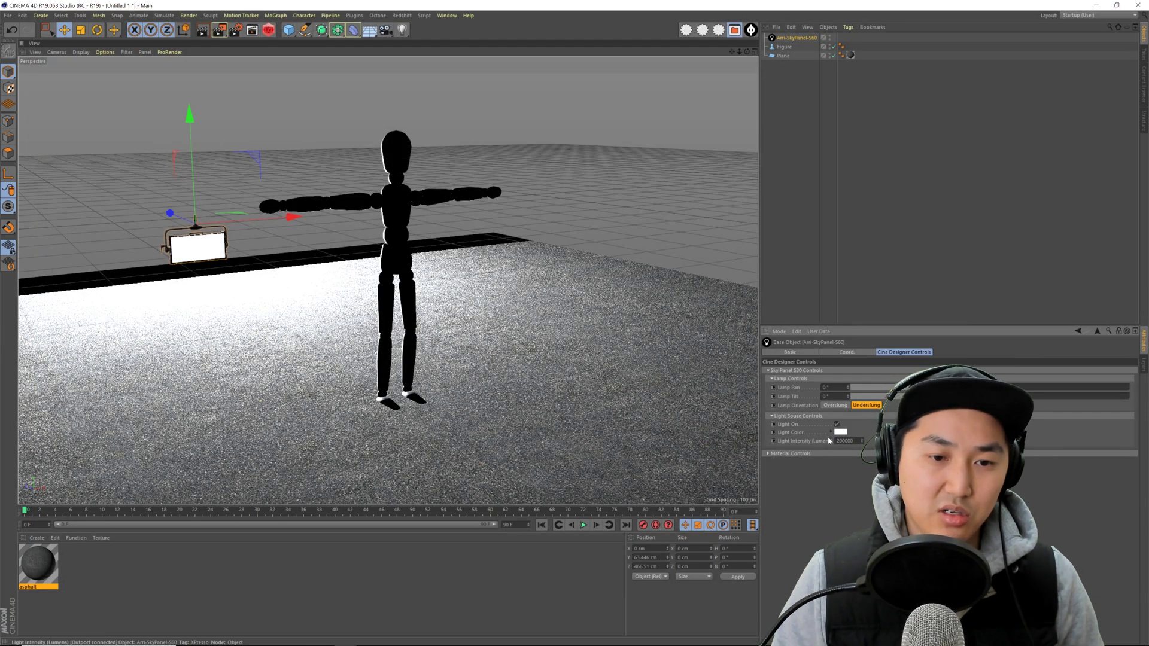
- Render the scene again with the brighter light, stop the progressive render and close the Picture Viewer
{"action": "key", "text": "shift+r"}
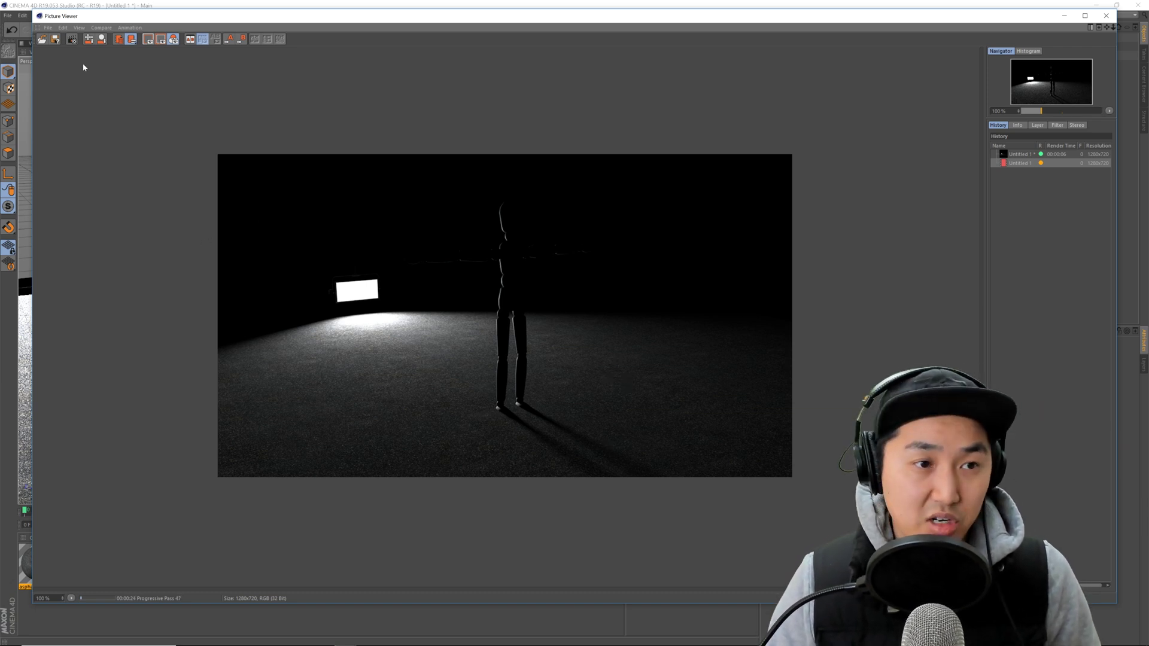
{"action": "left_click", "coordinate": [72, 39]}
{"action": "left_click", "coordinate": [590, 361]}
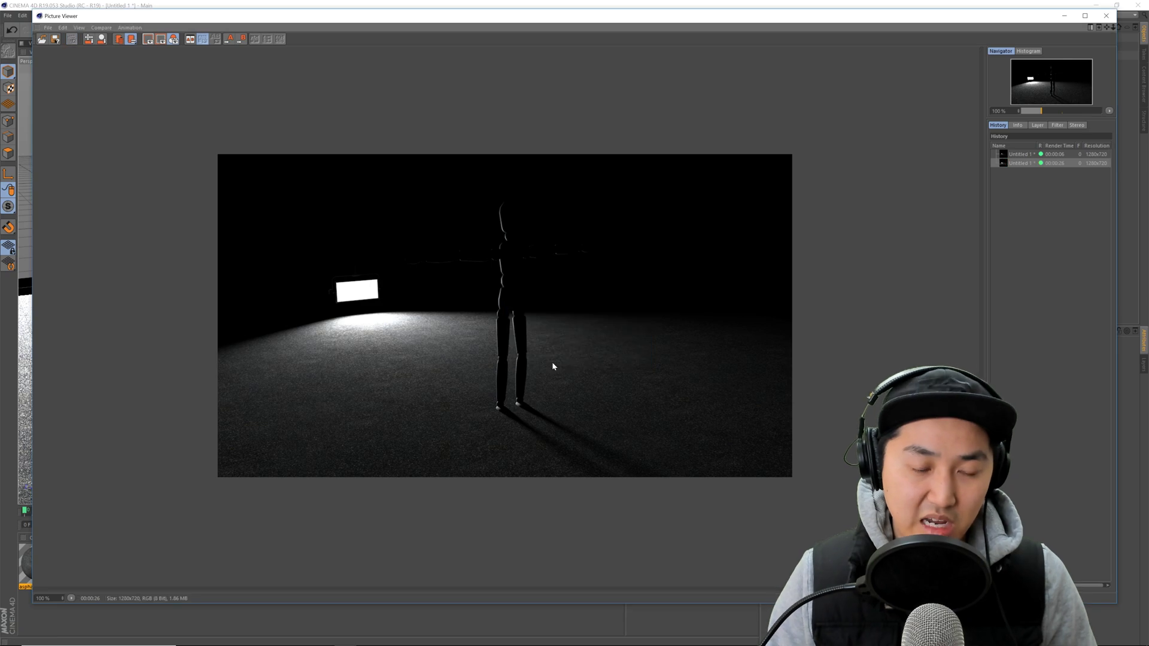
{"action": "left_click", "coordinate": [1105, 16]}
- Examine the backlit asphalt surface around the figure's feet at close range
{"action": "mouse_move", "coordinate": [419, 371]}
{"action": "left_mouse_down", "text": "alt"}
{"action": "mouse_move", "coordinate": [614, 400]}
{"action": "mouse_move", "coordinate": [493, 353]}
{"action": "mouse_move", "coordinate": [356, 378]}
{"action": "mouse_move", "coordinate": [418, 389]}
{"action": "left_mouse_up", "text": "alt"}
{"action": "right_click_drag", "start_coordinate": [419, 389], "coordinate": [395, 371], "text": "alt"}
{"action": "left_click_drag", "start_coordinate": [395, 370], "coordinate": [413, 355], "text": "alt"}
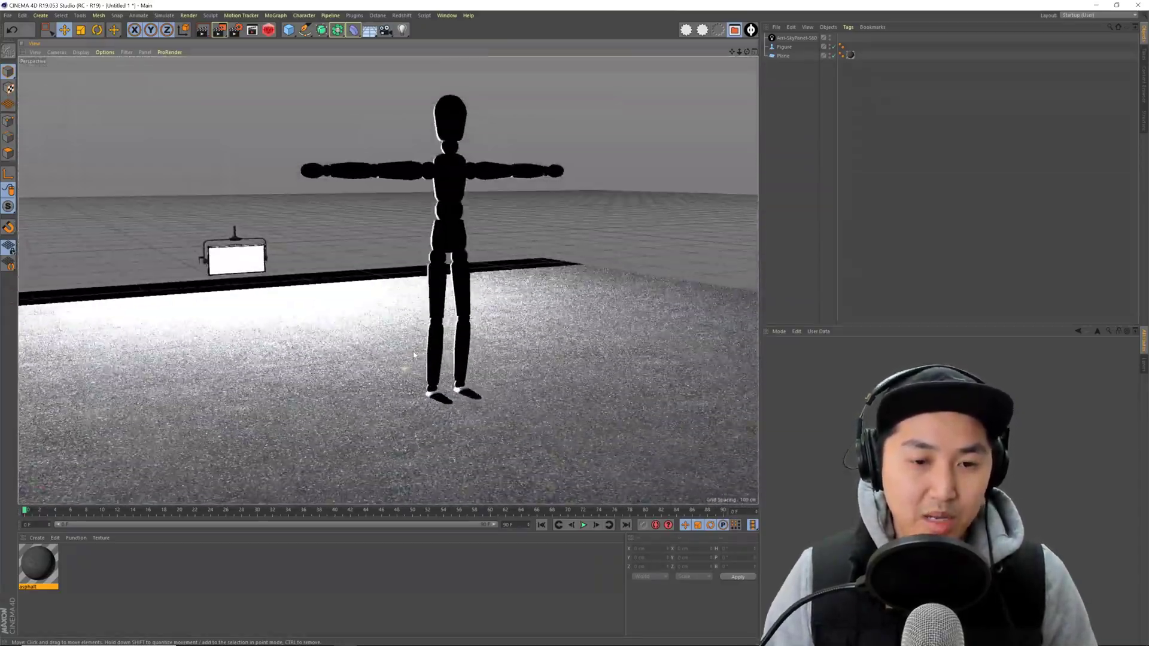
{"action": "right_click_drag", "start_coordinate": [413, 354], "coordinate": [449, 352], "text": "alt"}
{"action": "middle_click_drag", "start_coordinate": [450, 352], "coordinate": [464, 329], "text": "alt"}
{"action": "left_click_drag", "start_coordinate": [464, 329], "coordinate": [466, 341], "text": "alt"}
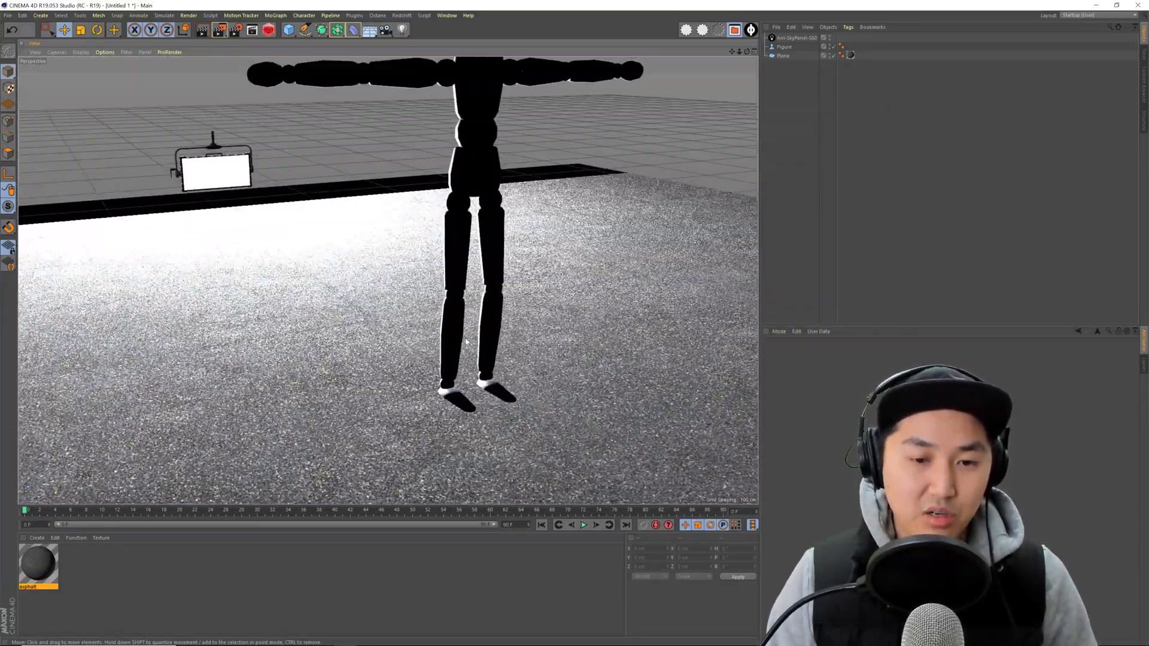
{"action": "right_click_drag", "start_coordinate": [466, 341], "coordinate": [473, 341], "text": "alt"}
{"action": "middle_click_drag", "start_coordinate": [474, 341], "coordinate": [464, 323], "text": "alt"}
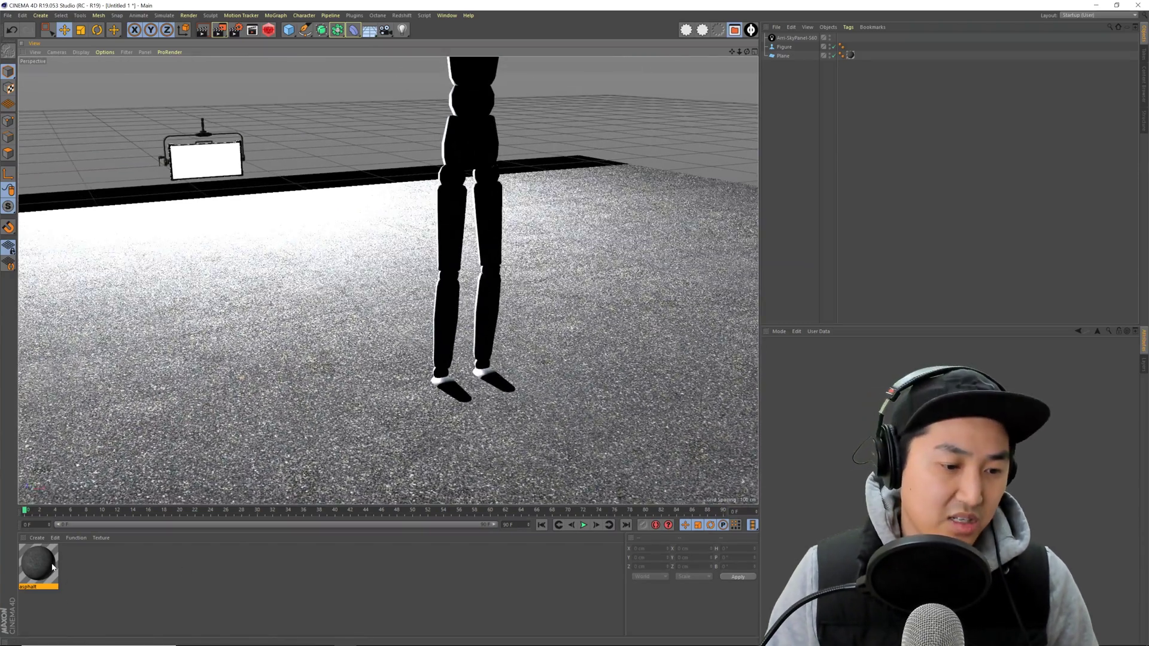
- Try black as the asphalt material's base color beneath the diffuse texture, and set it to white with 0% saturation and 100% value
{"action": "double_click", "coordinate": [52, 567]}
{"action": "left_click_drag", "start_coordinate": [344, 58], "coordinate": [876, 84]}
{"action": "left_click", "coordinate": [808, 138]}
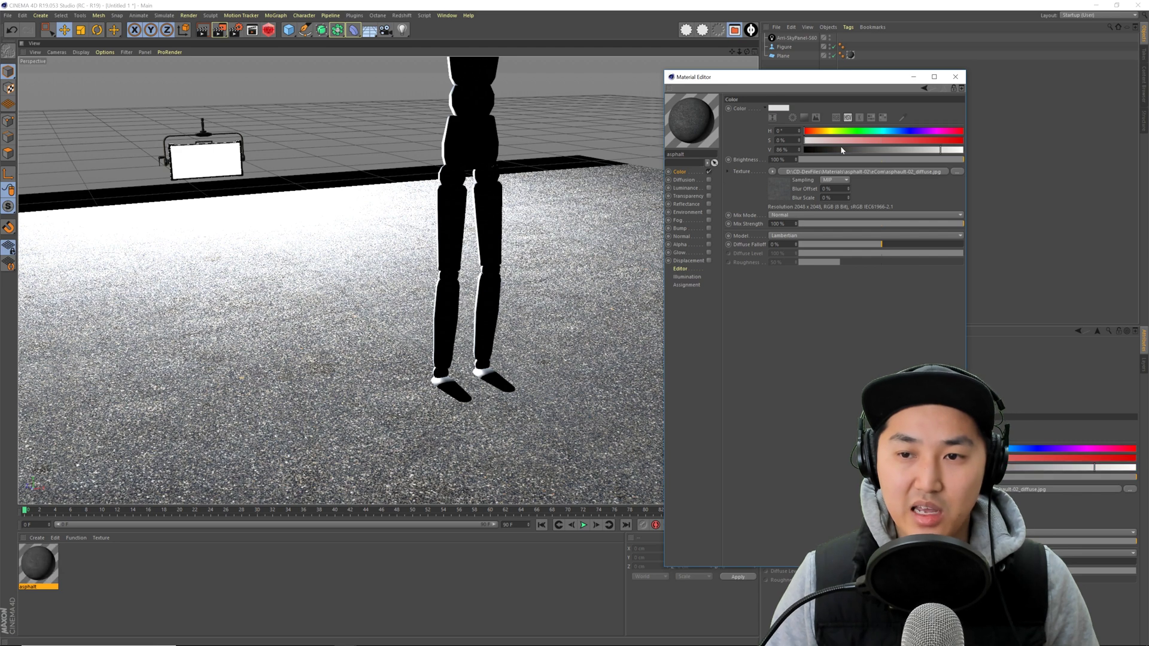
{"action": "left_click_drag", "start_coordinate": [947, 147], "coordinate": [777, 151]}
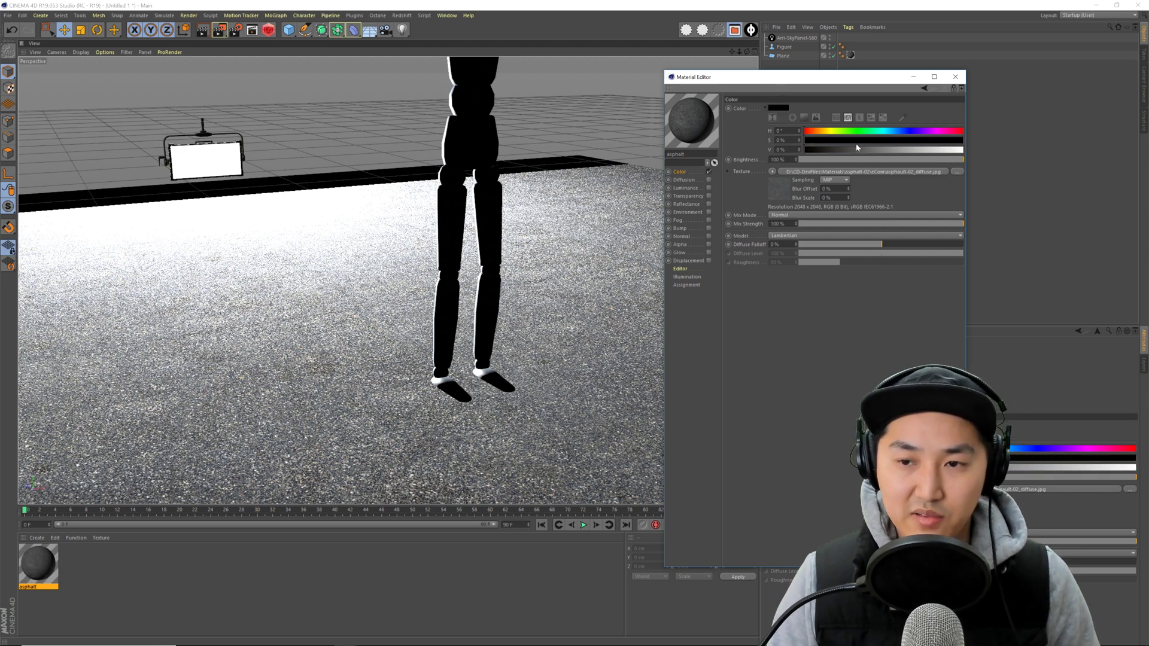
{"action": "left_click_drag", "start_coordinate": [856, 147], "coordinate": [977, 156]}
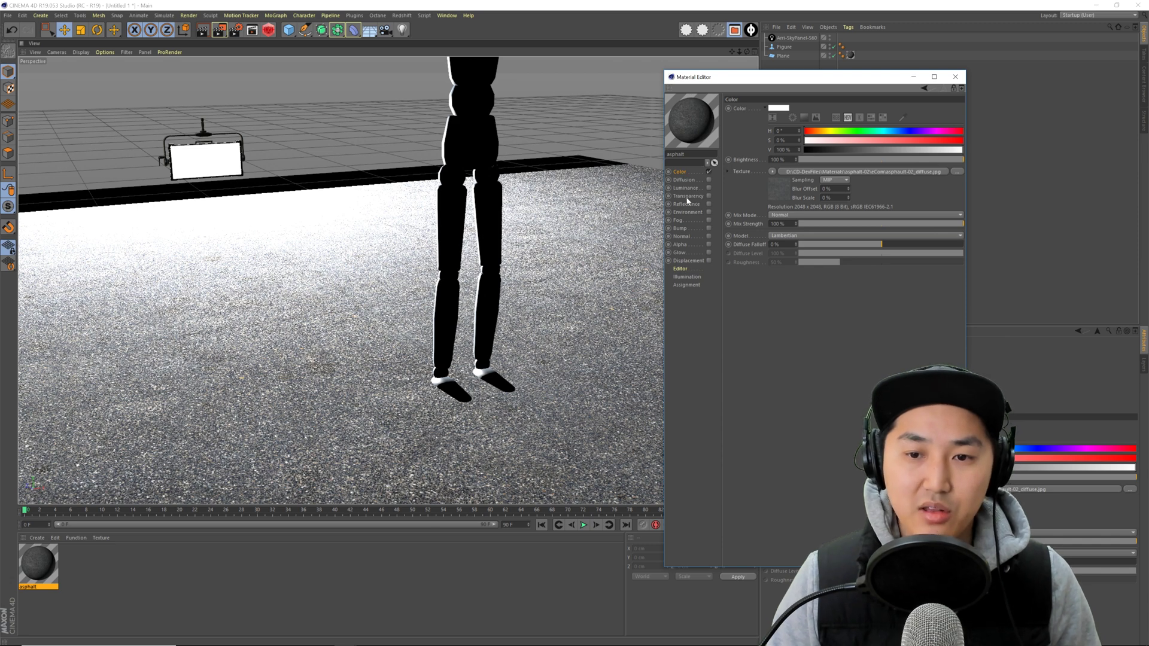
- Enable the asphalt material's Normal channel and load asphault-02_normal.jpg into it, copying the image to the project location
{"action": "left_click", "coordinate": [684, 236]}
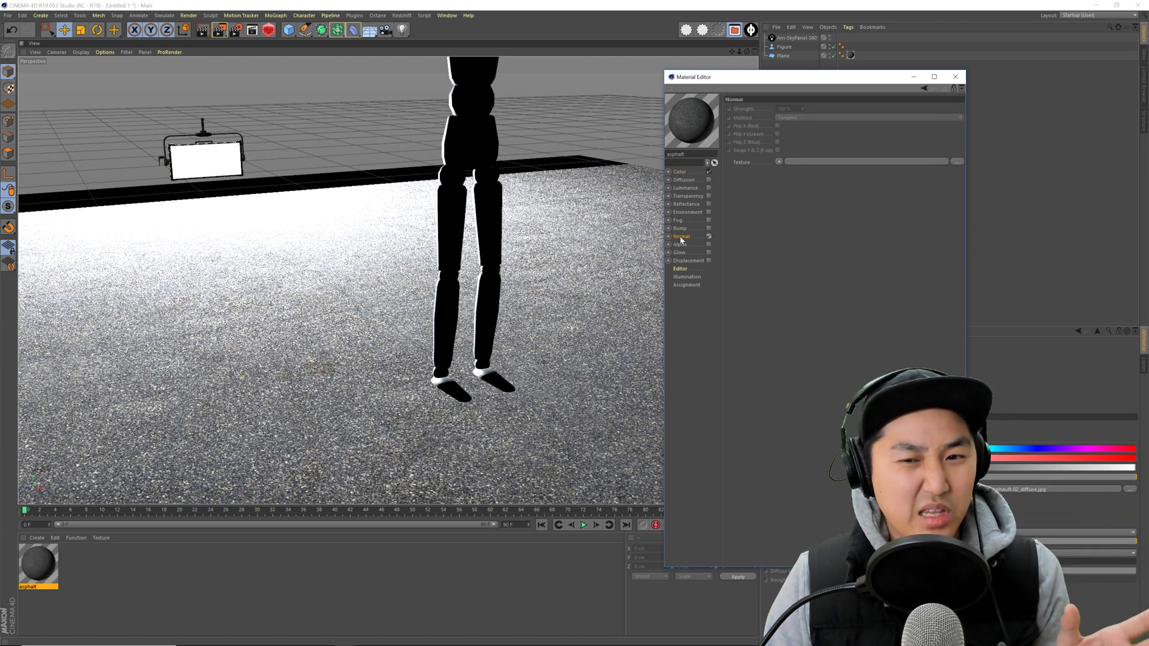
{"action": "left_click", "coordinate": [682, 237]}
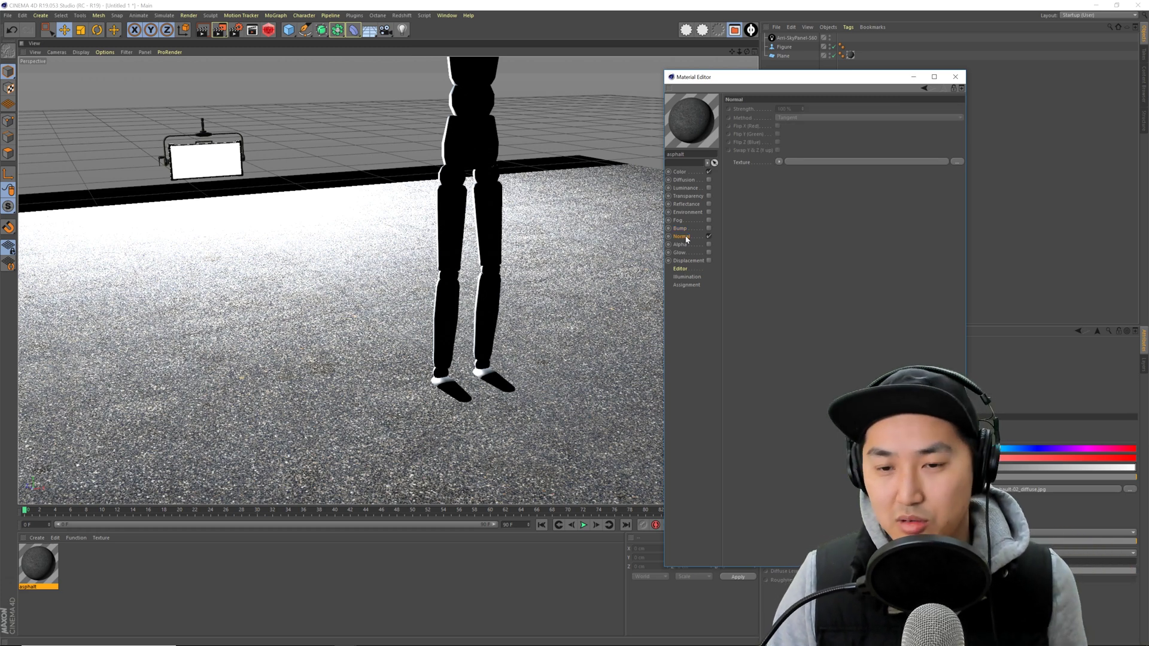
{"action": "left_click", "coordinate": [816, 163]}
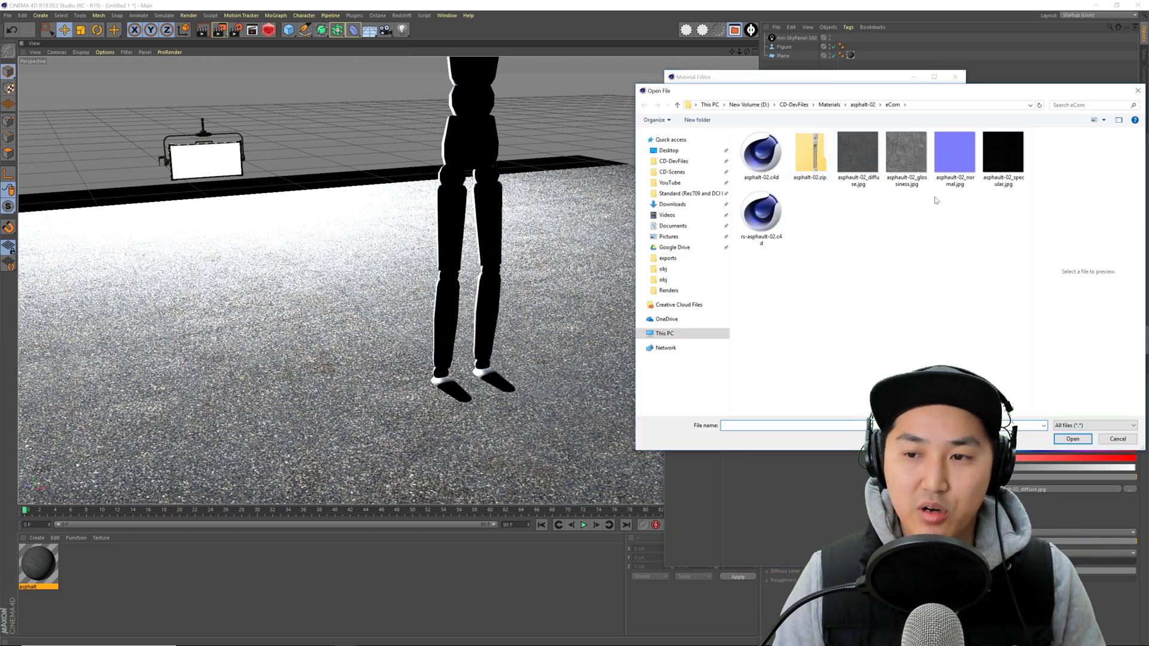
{"action": "double_click", "coordinate": [957, 163]}
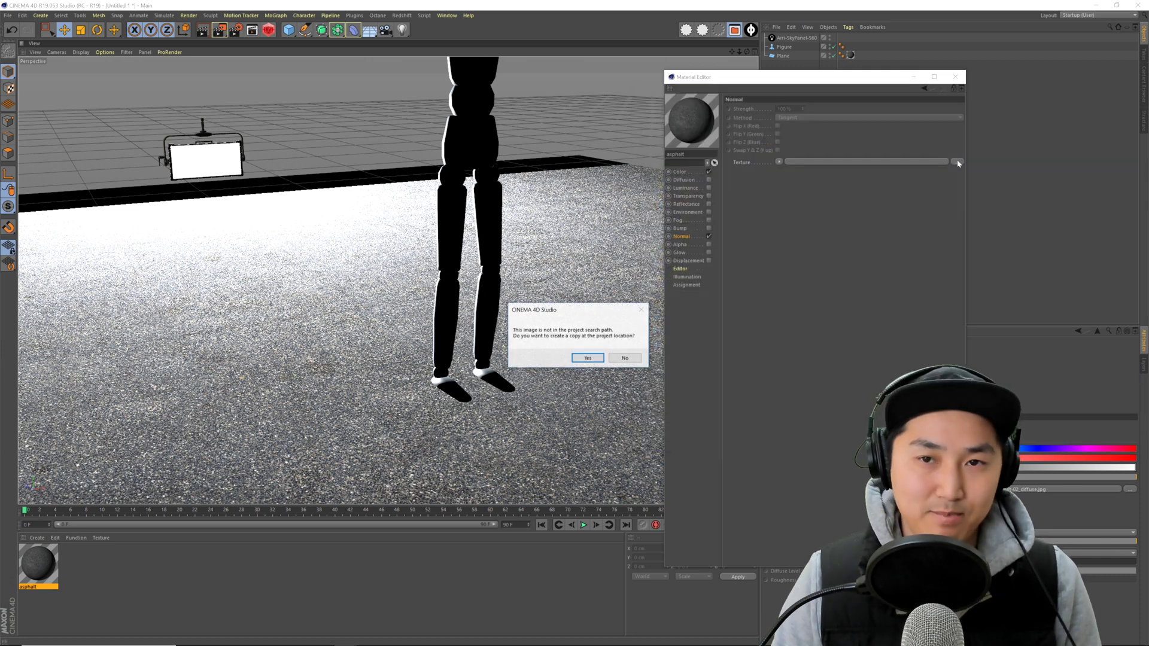
{"action": "left_click", "coordinate": [603, 358]}
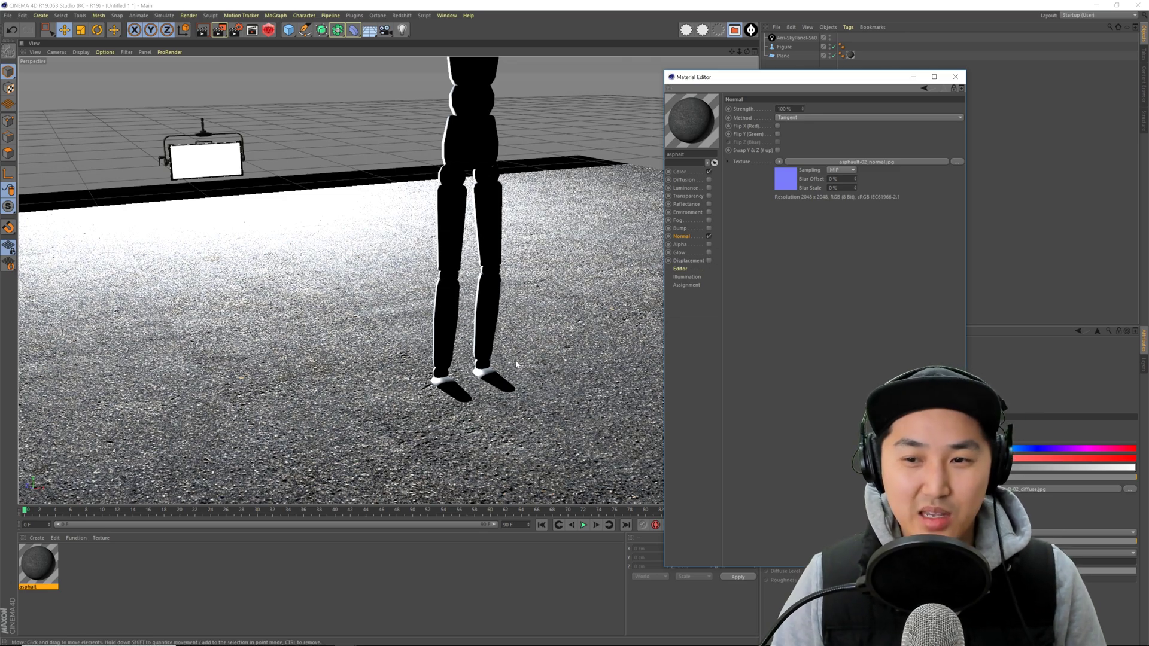
- Examine the normal-mapped asphalt around the figure's feet, comparing it with the Normal channel switched off and on
{"action": "right_click_drag", "start_coordinate": [444, 382], "coordinate": [461, 383], "text": "alt"}
{"action": "middle_click_drag", "start_coordinate": [461, 382], "coordinate": [462, 352], "text": "alt"}
{"action": "left_click_drag", "start_coordinate": [462, 352], "coordinate": [520, 361], "text": "alt"}
{"action": "right_click_drag", "start_coordinate": [520, 361], "coordinate": [544, 362], "text": "alt"}
{"action": "left_click_drag", "start_coordinate": [544, 362], "coordinate": [543, 357], "text": "alt"}
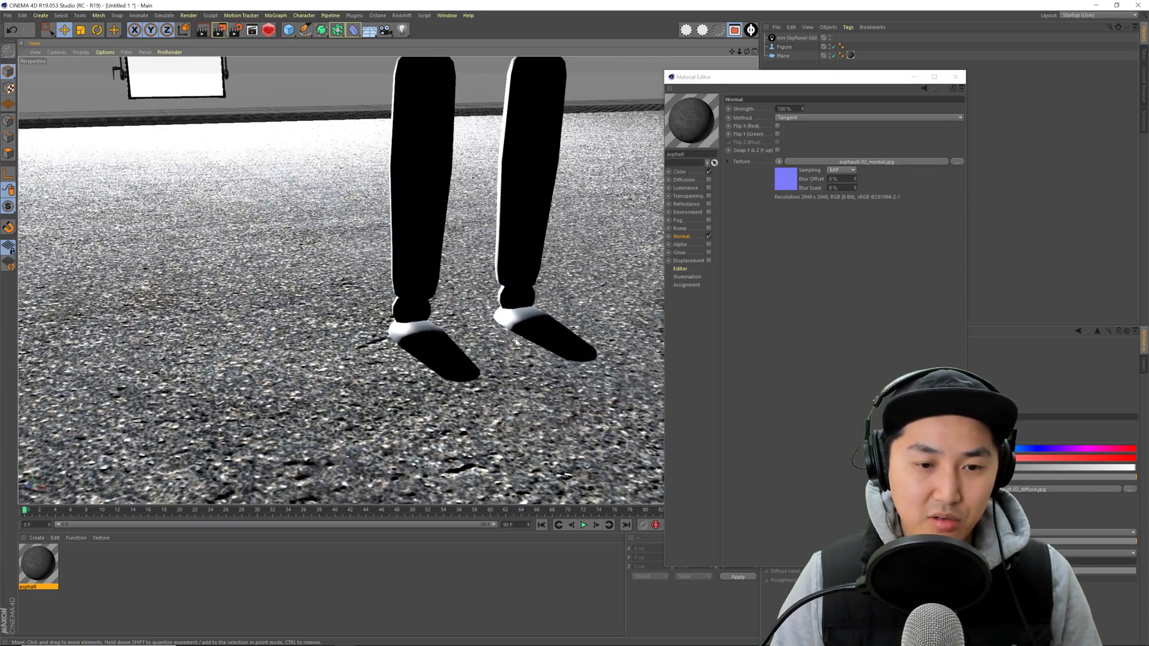
{"action": "middle_click_drag", "start_coordinate": [543, 357], "coordinate": [546, 327], "text": "alt"}
{"action": "left_click_drag", "start_coordinate": [546, 326], "coordinate": [547, 353], "text": "alt"}
{"action": "left_click", "coordinate": [708, 237]}
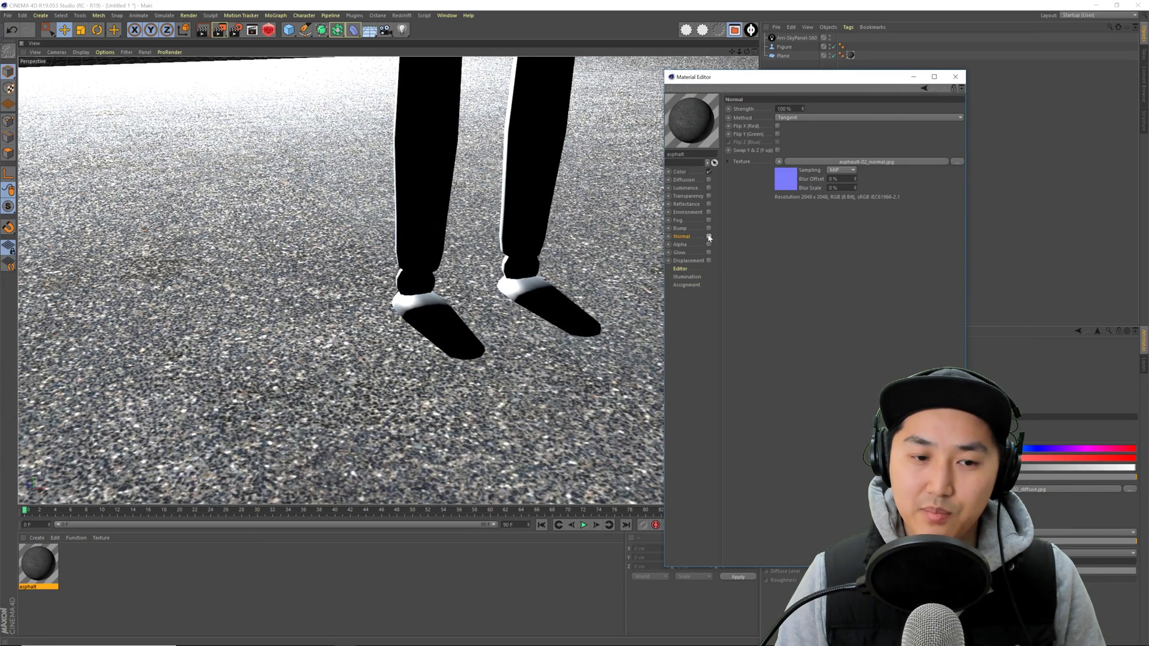
{"action": "right_click_drag", "start_coordinate": [554, 308], "coordinate": [482, 291], "text": "alt"}
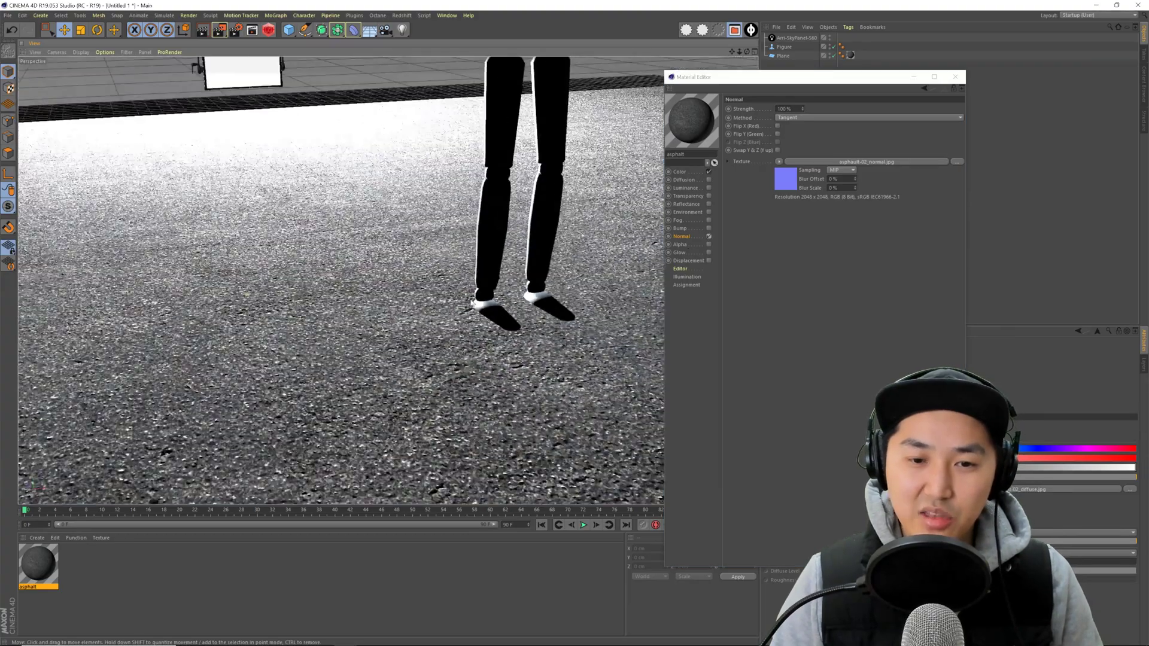
{"action": "middle_click_drag", "start_coordinate": [482, 292], "coordinate": [468, 336], "text": "alt"}
{"action": "mouse_move", "coordinate": [468, 336]}
{"action": "left_mouse_down", "text": "alt"}
{"action": "mouse_move", "coordinate": [466, 321]}
{"action": "mouse_move", "coordinate": [468, 339]}
{"action": "mouse_move", "coordinate": [458, 328]}
{"action": "left_mouse_up", "text": "alt"}
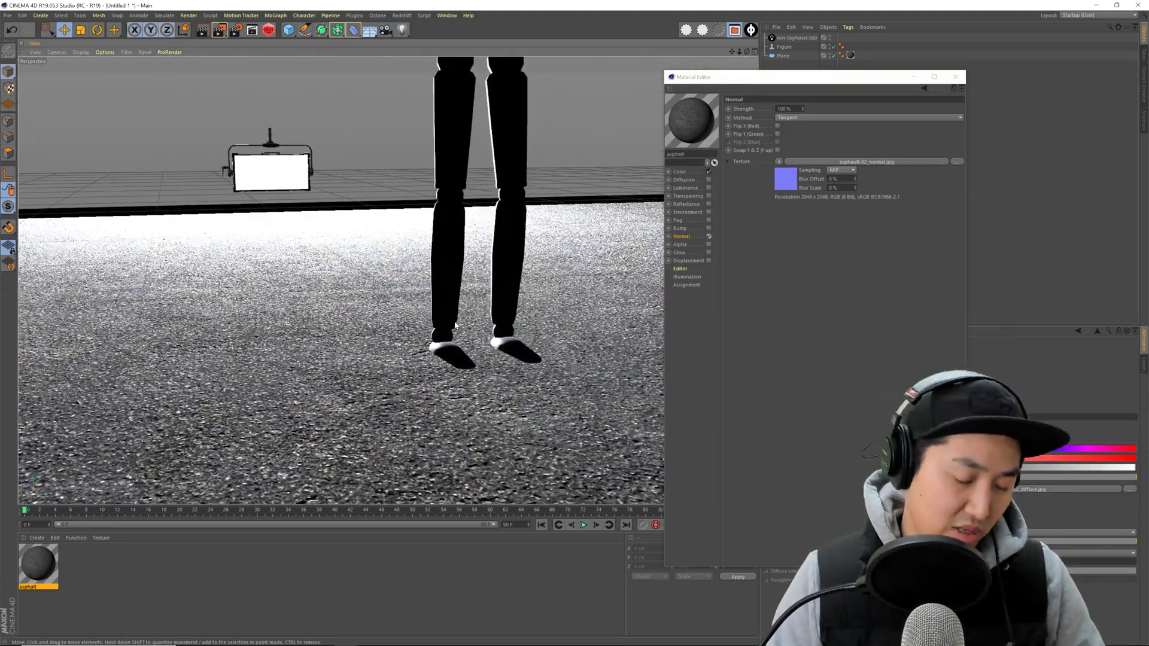
- Render the scene with the normal map applied, stop the progressive render and return to the viewport
{"action": "key", "text": "shift+r"}
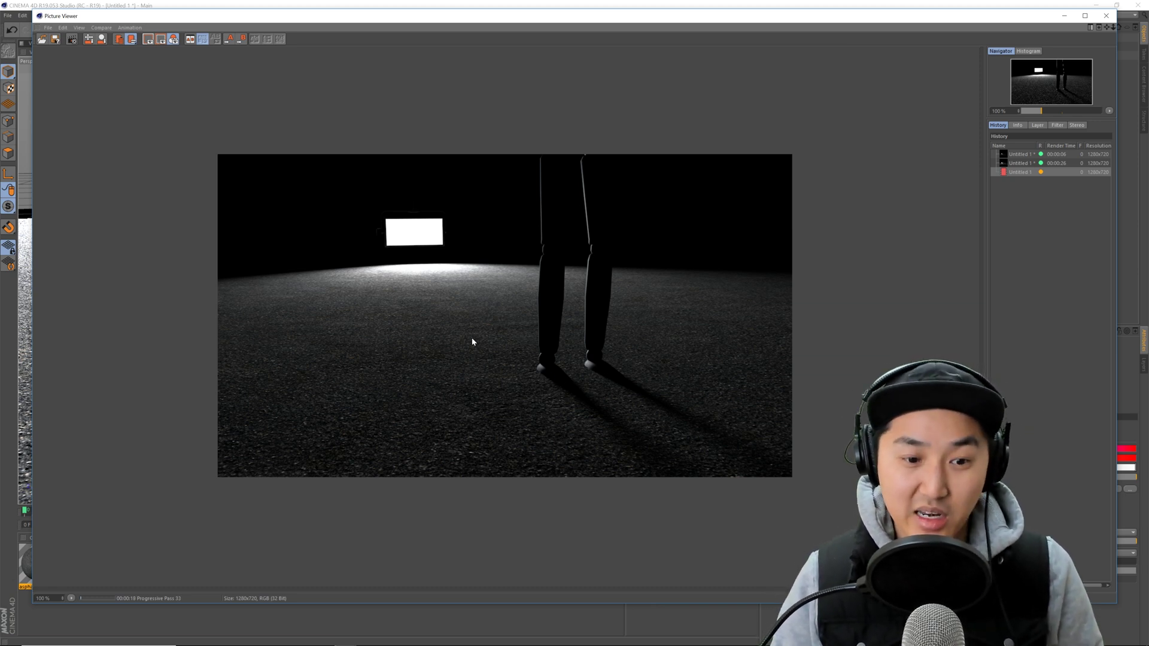
{"action": "left_click", "coordinate": [69, 40]}
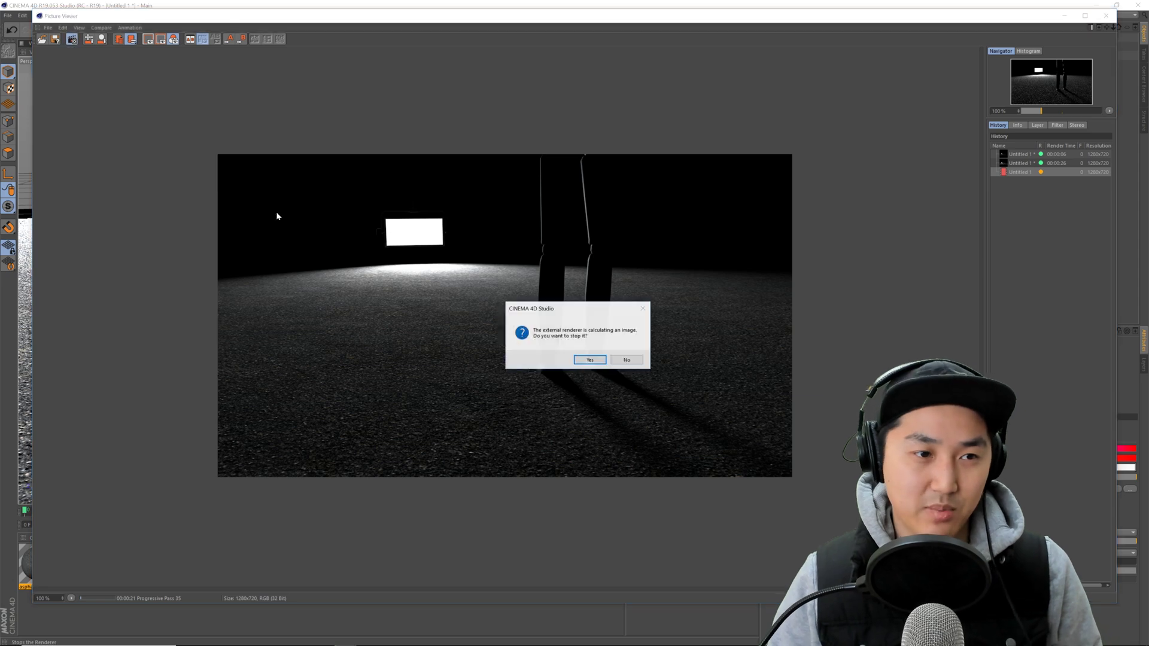
{"action": "left_click", "coordinate": [586, 364]}
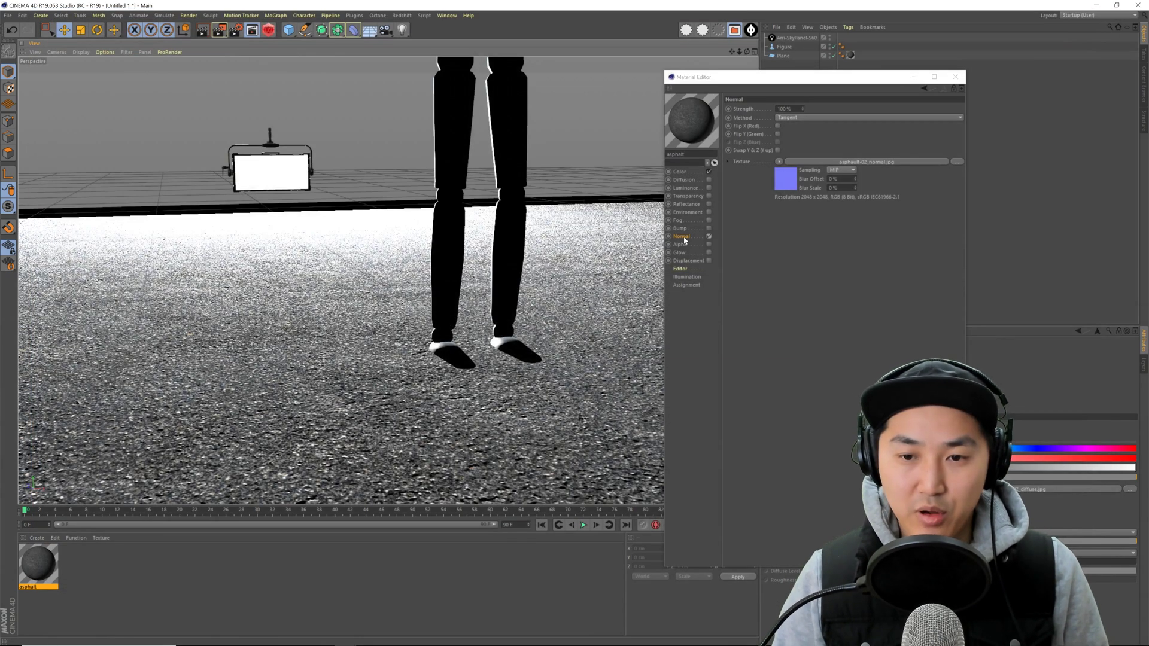
- Examine the asphalt's surface relief around the figure's feet at close range and from several angles
{"action": "middle_click_drag", "start_coordinate": [477, 342], "coordinate": [451, 332], "text": "alt"}
{"action": "left_click_drag", "start_coordinate": [451, 332], "coordinate": [444, 372], "text": "alt"}
{"action": "right_click_drag", "start_coordinate": [444, 372], "coordinate": [466, 357], "text": "alt"}
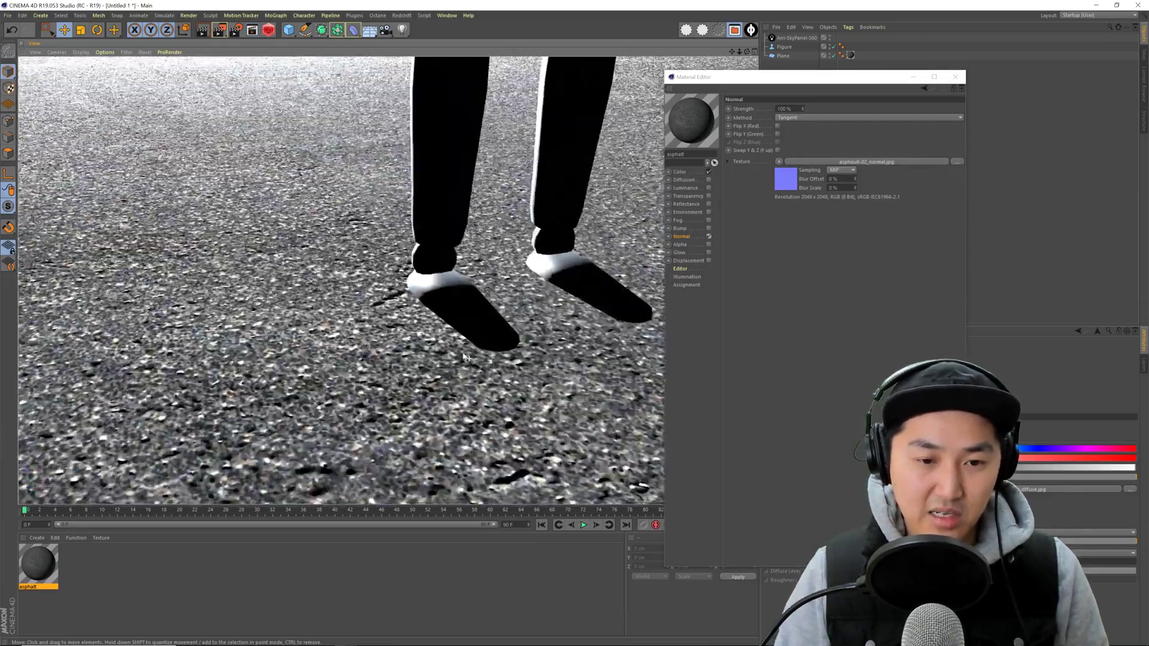
{"action": "mouse_move", "coordinate": [466, 357]}
{"action": "left_mouse_down", "text": "alt"}
{"action": "mouse_move", "coordinate": [338, 332]}
{"action": "mouse_move", "coordinate": [326, 377]}
{"action": "mouse_move", "coordinate": [473, 342]}
{"action": "left_mouse_up", "text": "alt"}
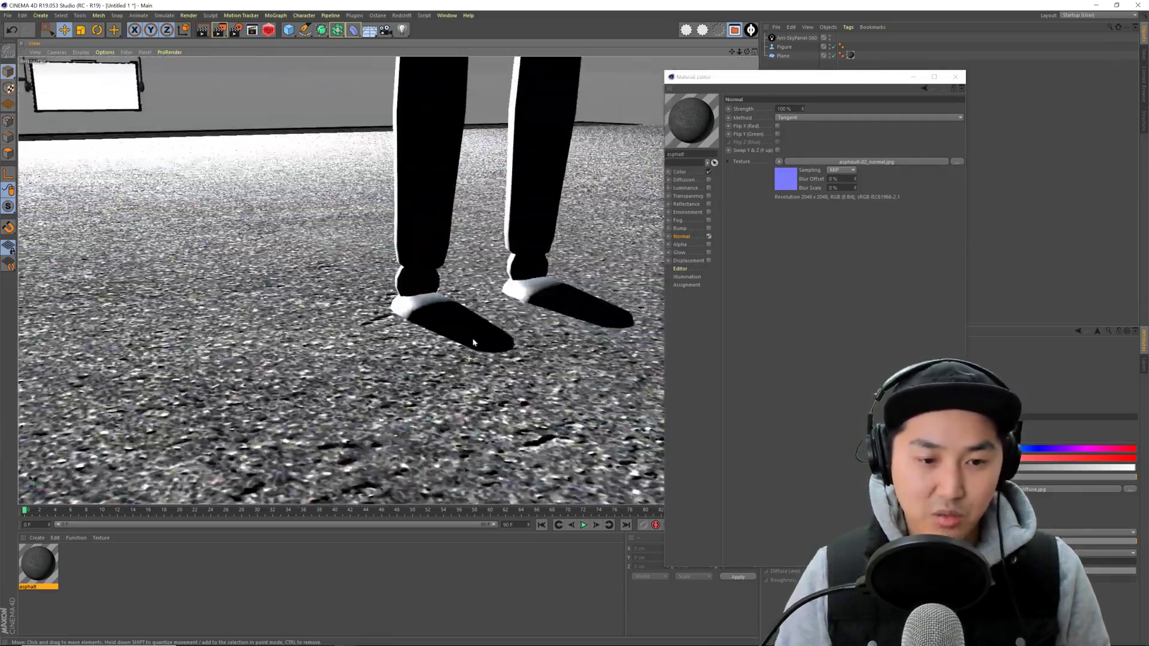
{"action": "right_click_drag", "start_coordinate": [472, 342], "coordinate": [464, 338], "text": "alt"}
{"action": "left_click_drag", "start_coordinate": [464, 339], "coordinate": [433, 327], "text": "alt"}
{"action": "middle_click_drag", "start_coordinate": [433, 328], "coordinate": [421, 367], "text": "alt"}
{"action": "right_click_drag", "start_coordinate": [420, 366], "coordinate": [432, 364], "text": "alt"}
{"action": "left_click_drag", "start_coordinate": [432, 364], "coordinate": [558, 340], "text": "alt"}
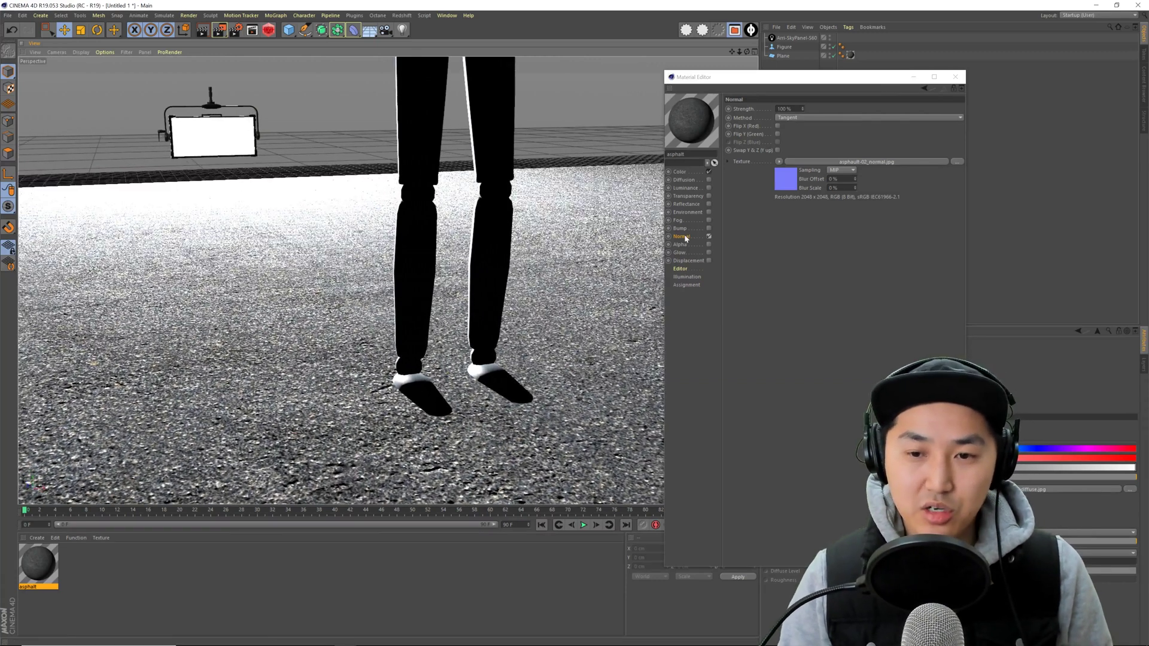
- Switch the asphalt's Normal and Color channels off to compare their contributions, and switch both on again
{"action": "left_click", "coordinate": [708, 237]}
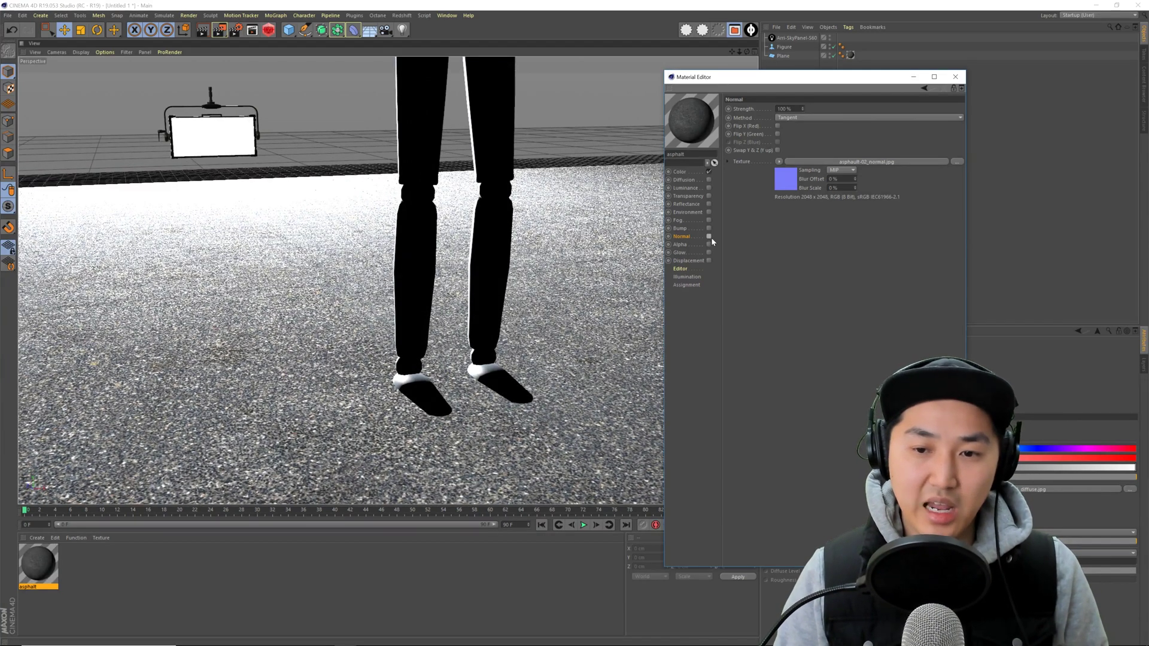
{"action": "left_click", "coordinate": [709, 172]}
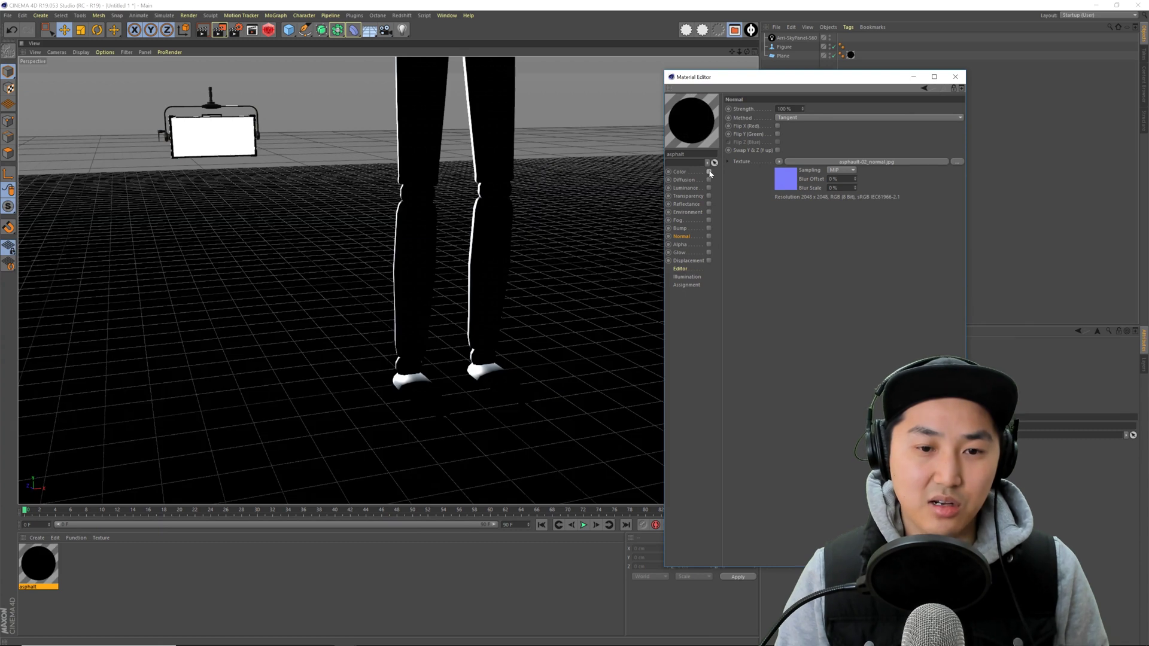
{"action": "left_click", "coordinate": [709, 172]}
{"action": "left_click", "coordinate": [709, 236]}
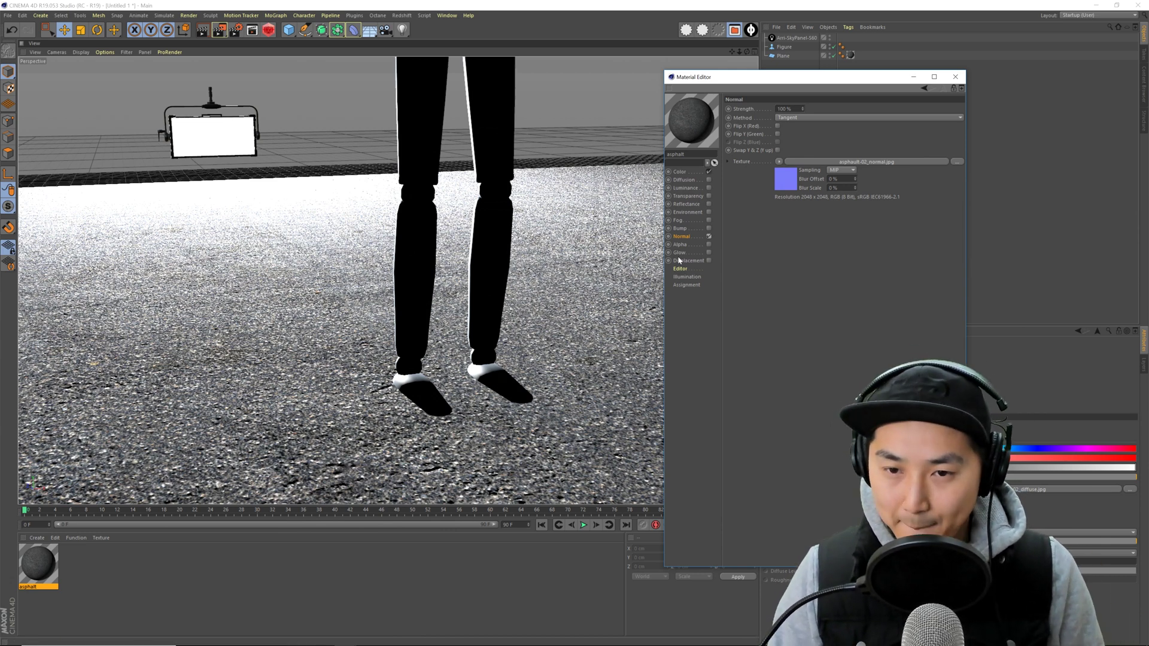
- Enable the asphalt material's Reflectance channel with its Default Specular layer
{"action": "left_click", "coordinate": [687, 204]}
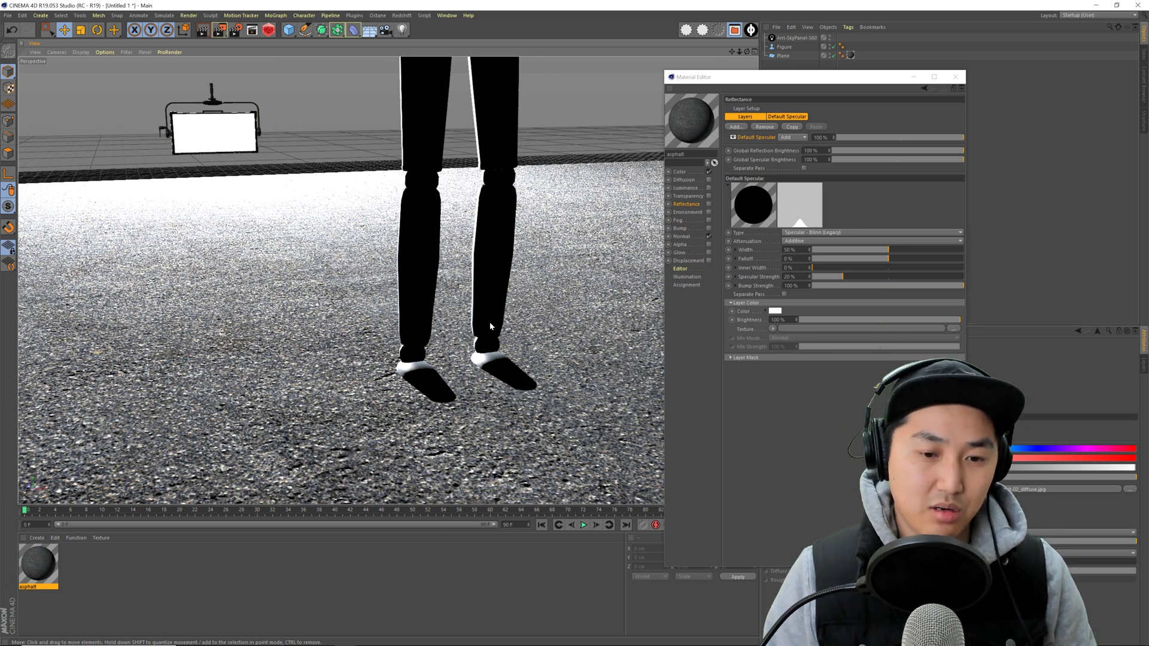
{"action": "left_click", "coordinate": [686, 198]}
{"action": "left_click", "coordinate": [689, 205]}
{"action": "left_click", "coordinate": [708, 204]}
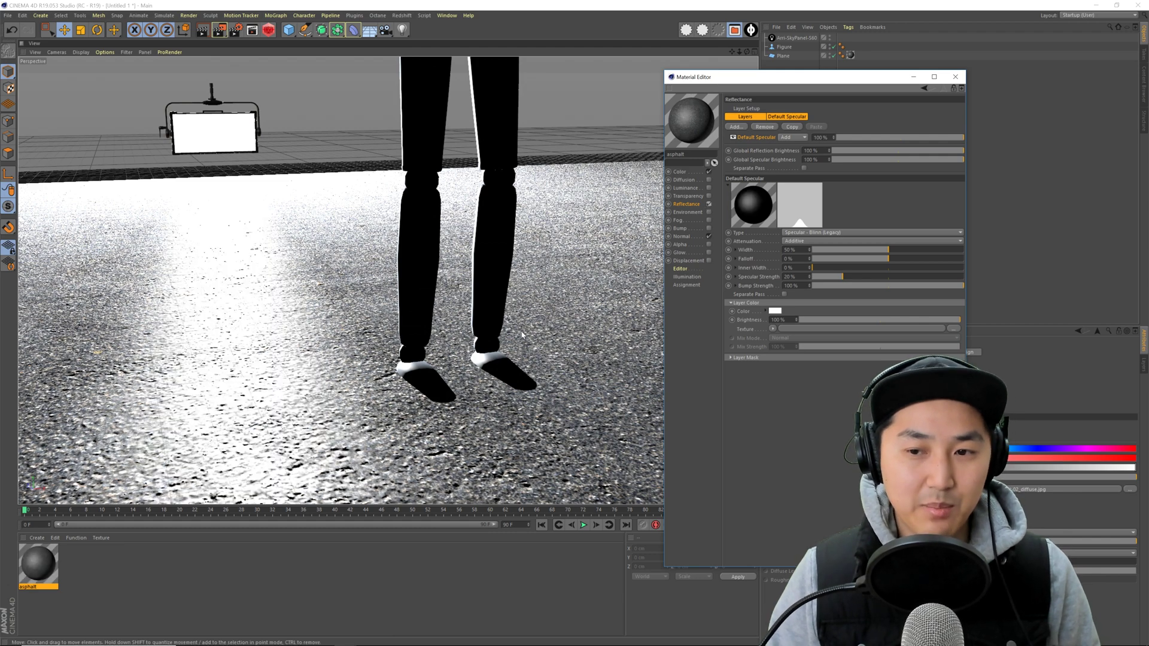
- Render the scene with the default specular reflectance, stop the progressive render and close the Picture Viewer
{"action": "key", "text": "shift+r"}
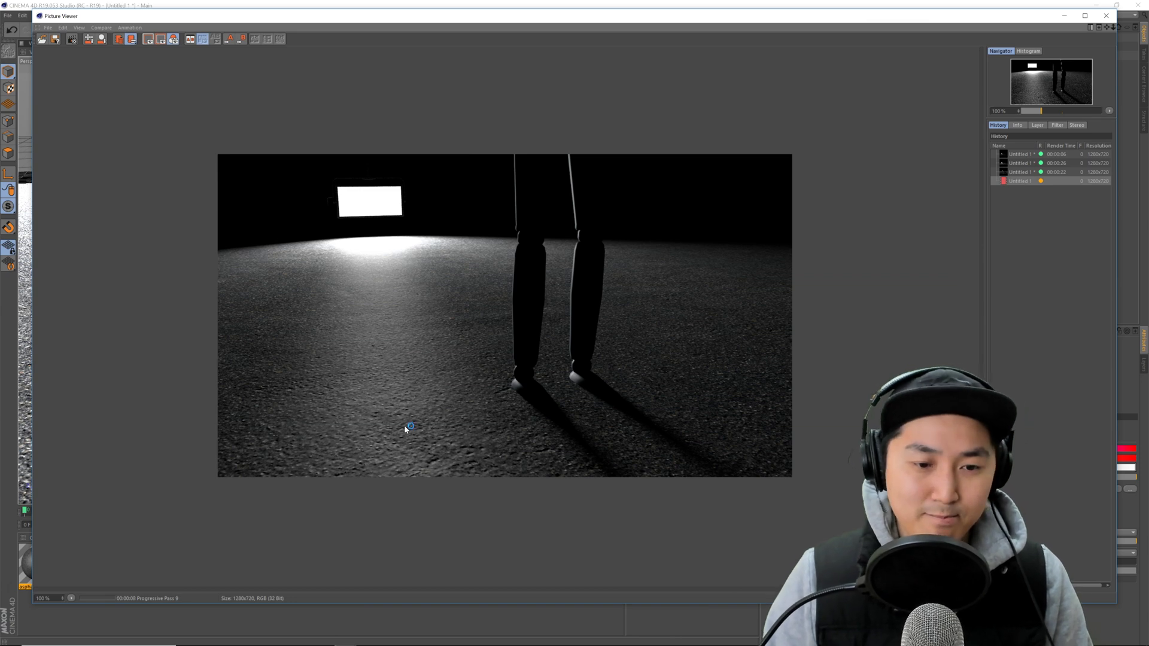
{"action": "left_click", "coordinate": [72, 39]}
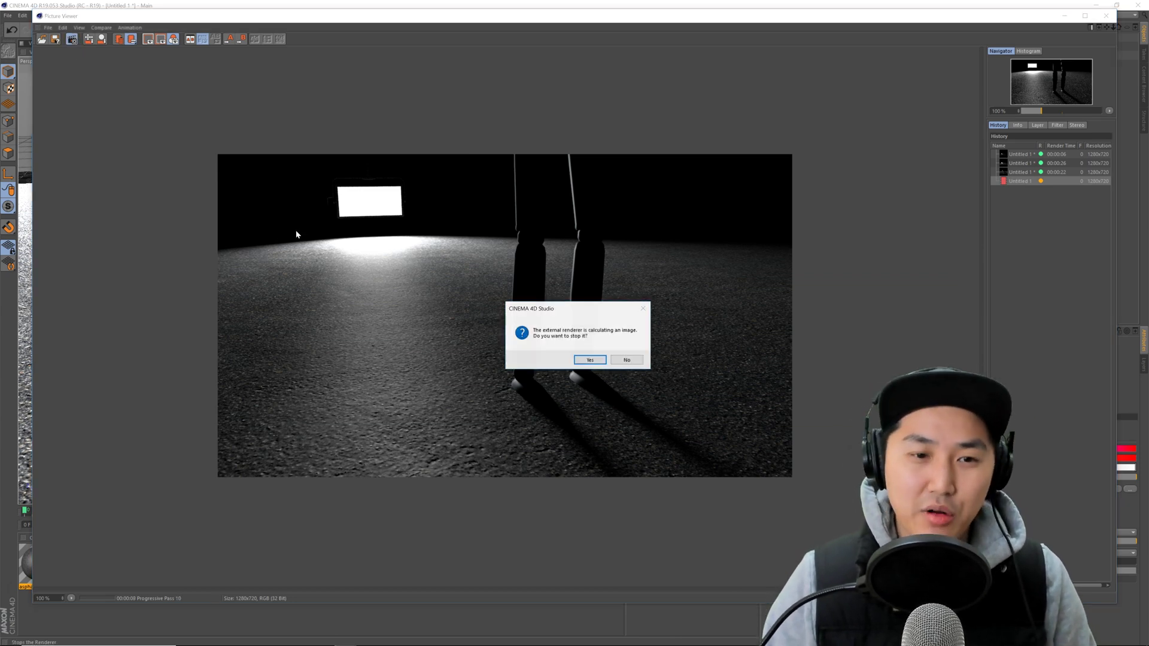
{"action": "left_click", "coordinate": [590, 361]}
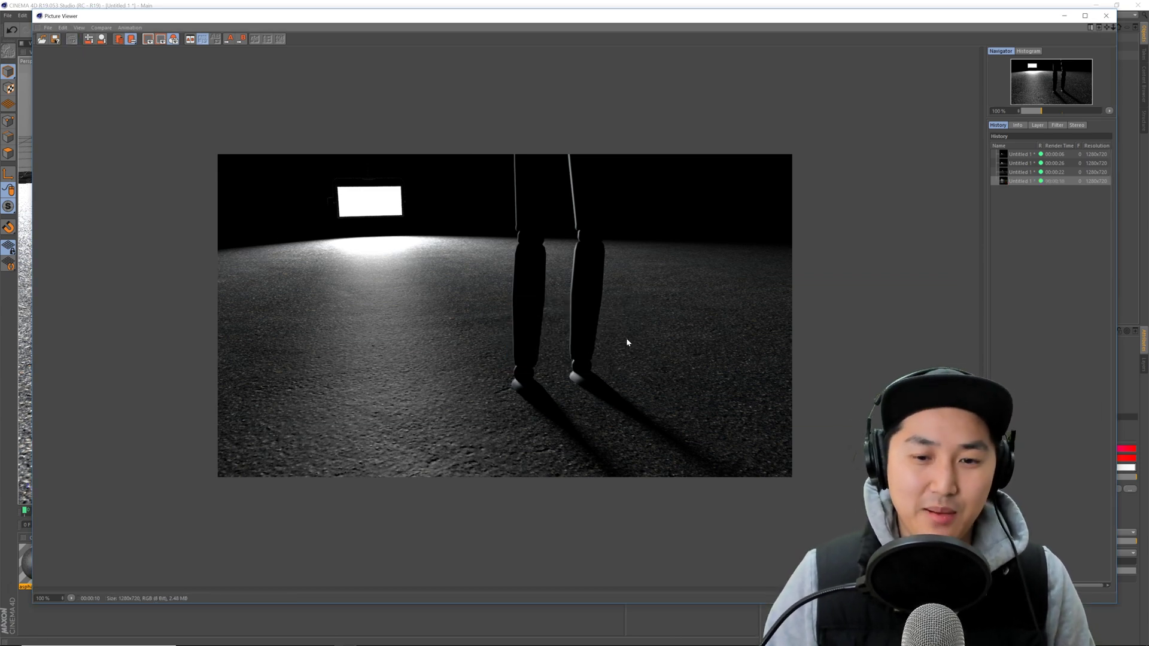
{"action": "left_click", "coordinate": [1105, 15]}
- Set the Default Specular layer's type to Beckmann and its attenuation to Average
{"action": "left_click_drag", "start_coordinate": [811, 82], "coordinate": [771, 82]}
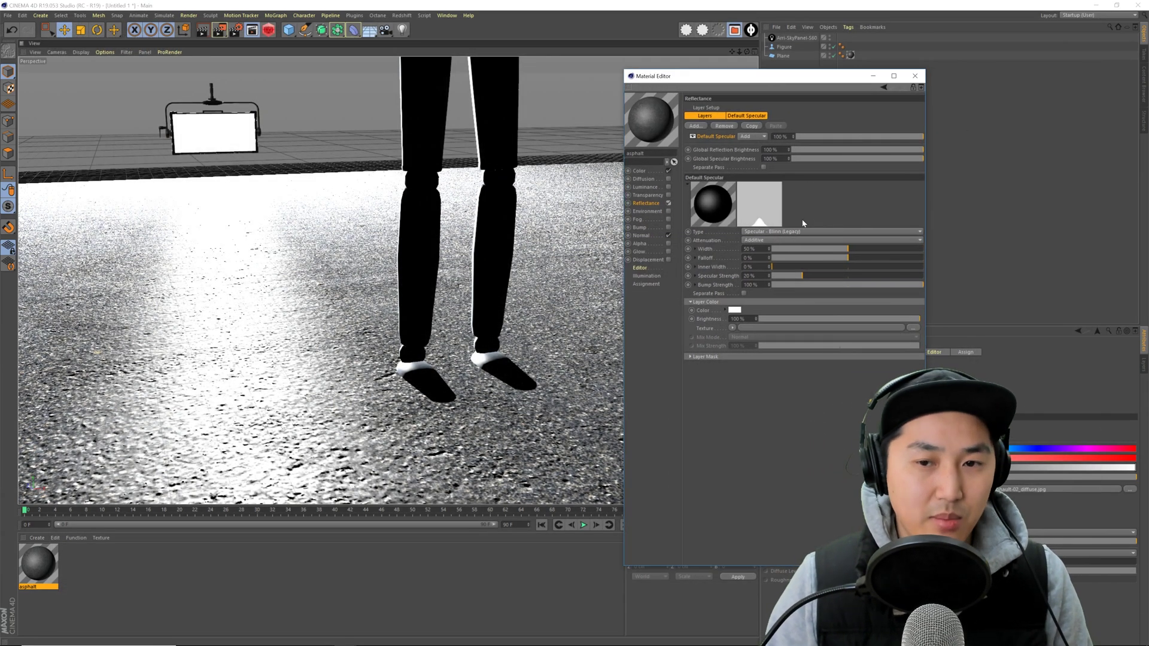
{"action": "left_click", "coordinate": [774, 231]}
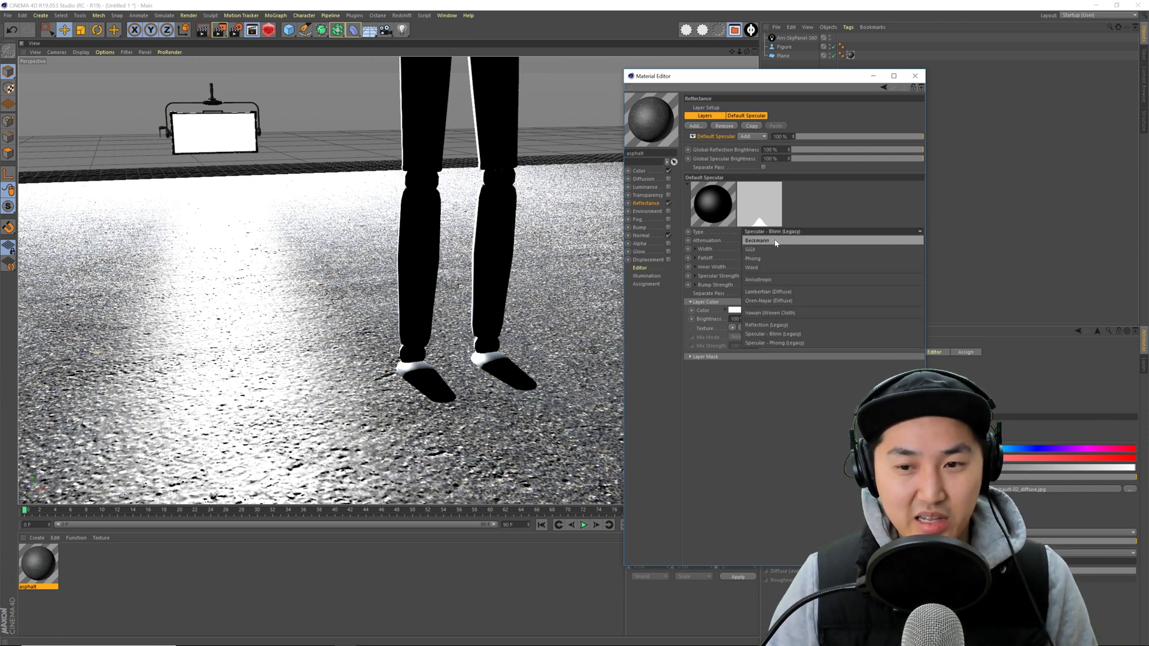
{"action": "left_click", "coordinate": [775, 242]}
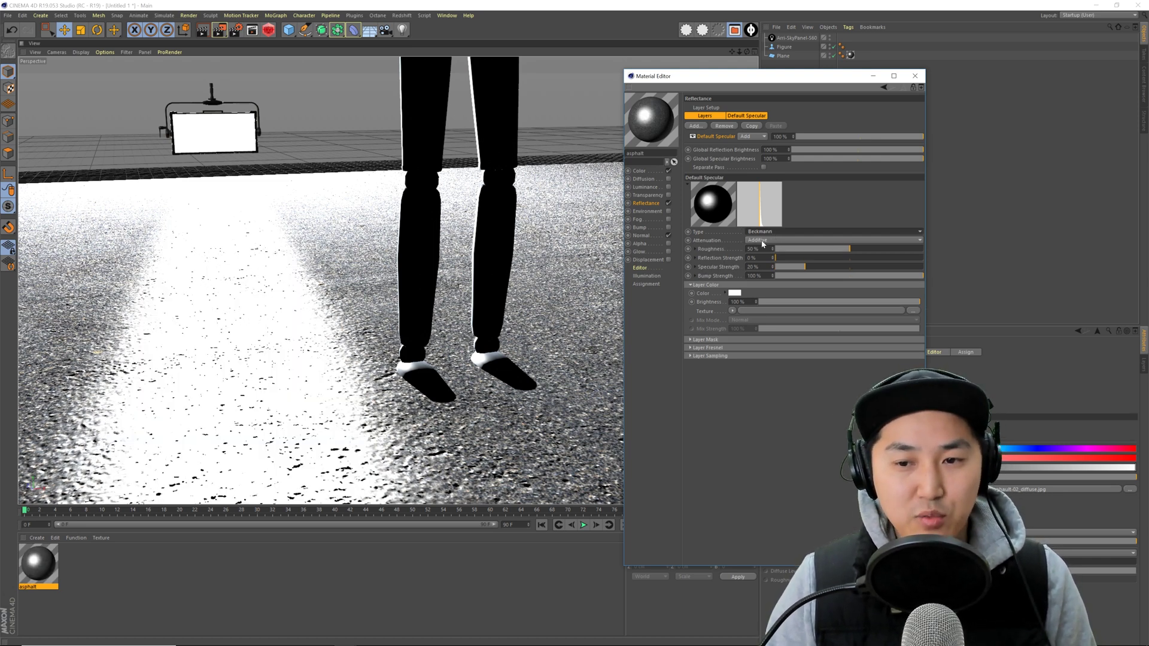
{"action": "left_click", "coordinate": [763, 241]}
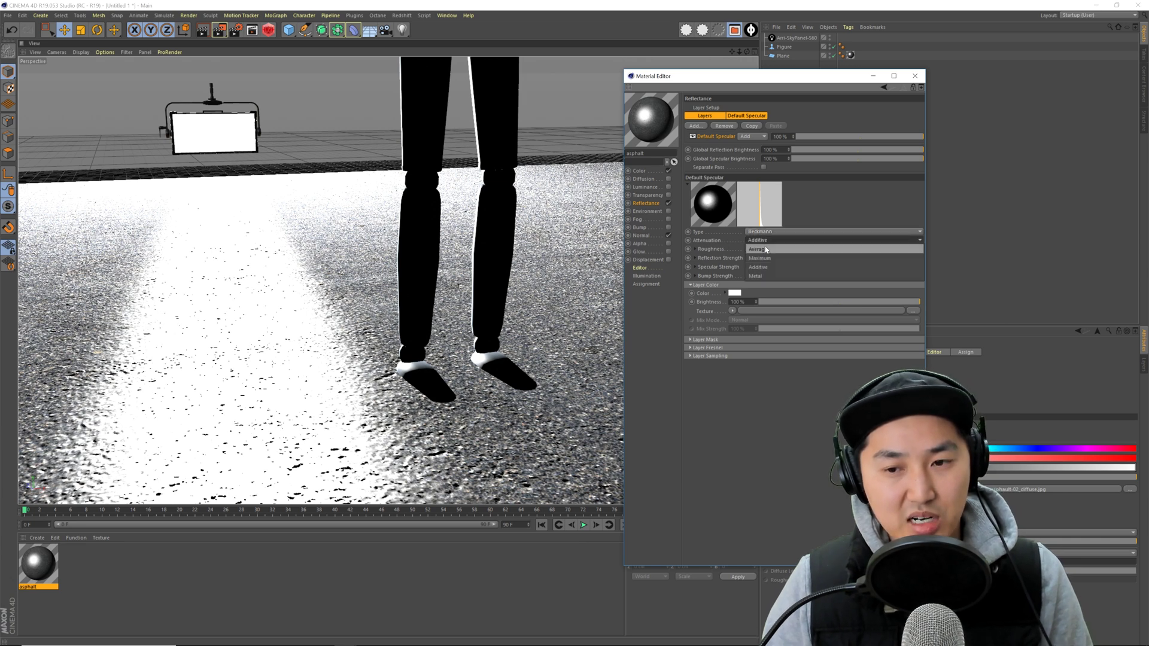
{"action": "left_click", "coordinate": [766, 249]}
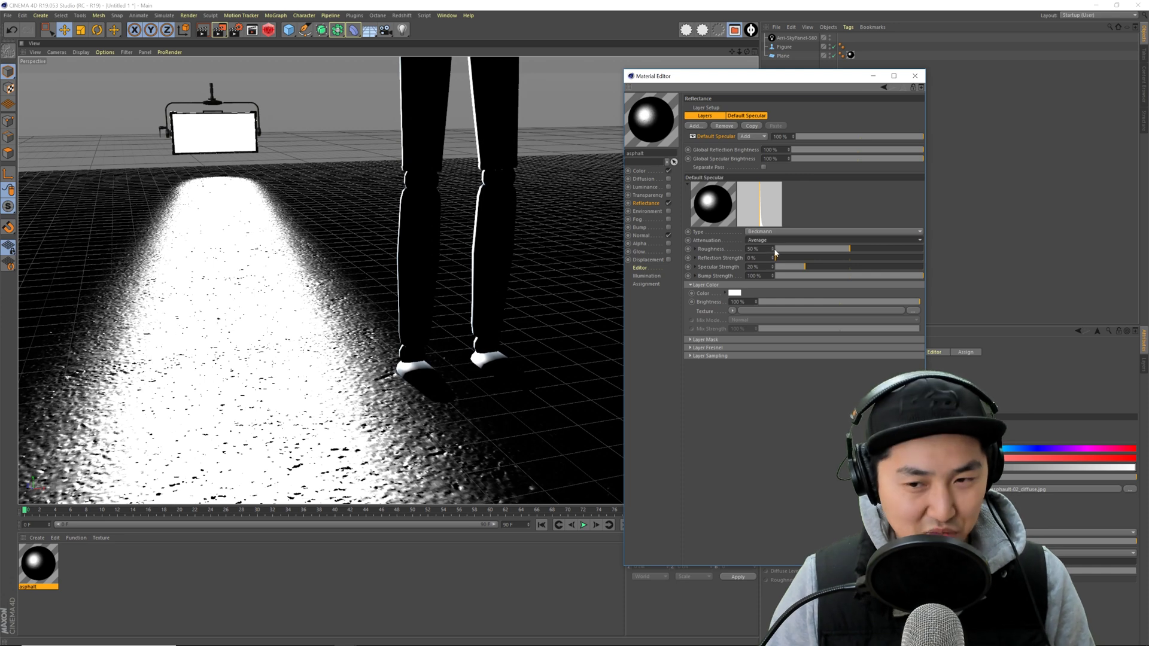
- Set the Beckmann layer's roughness to 0%, specular strength to 0% and reflection strength to 100%
{"action": "left_click_drag", "start_coordinate": [787, 251], "coordinate": [766, 256]}
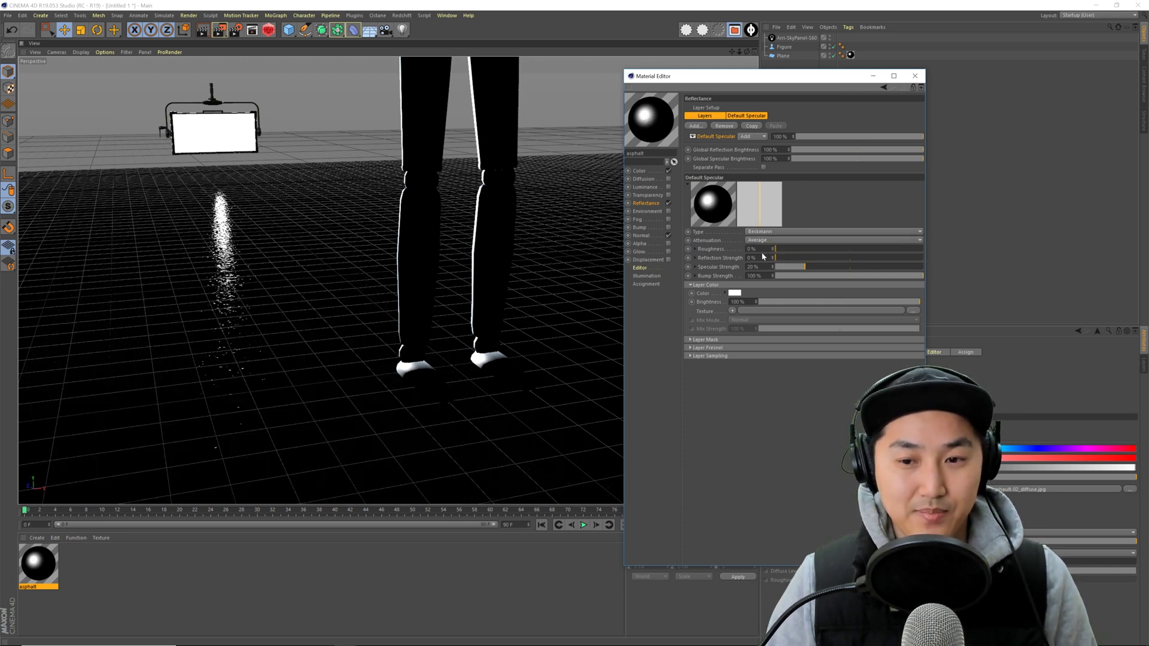
{"action": "left_click", "coordinate": [783, 267]}
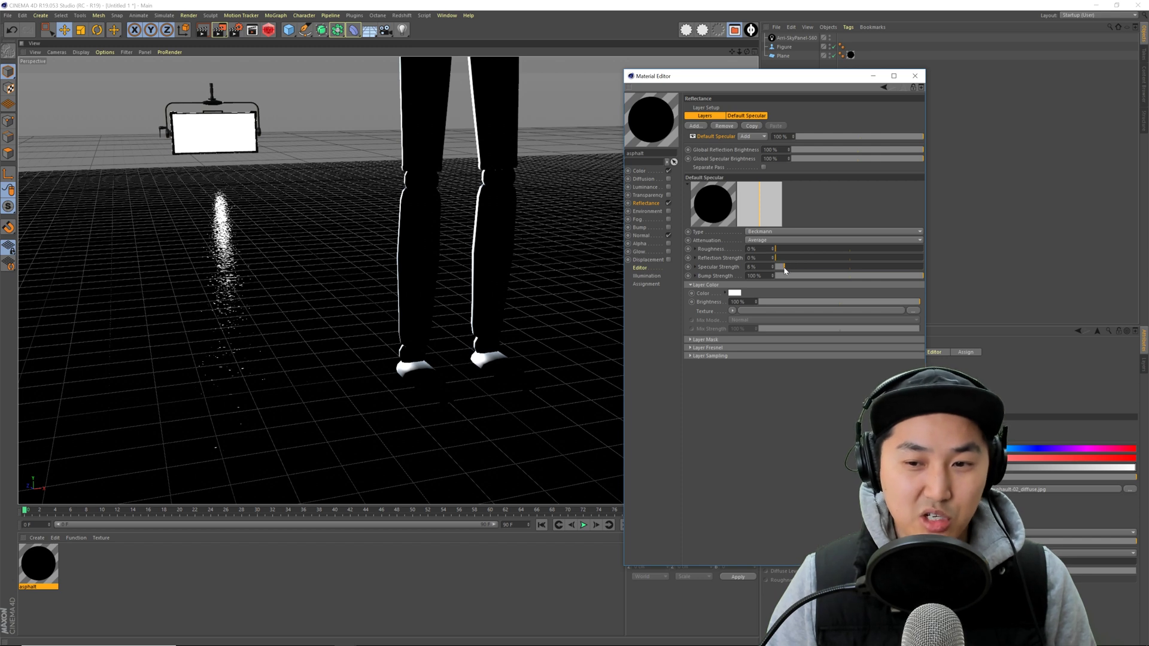
{"action": "left_click_drag", "start_coordinate": [784, 270], "coordinate": [764, 272]}
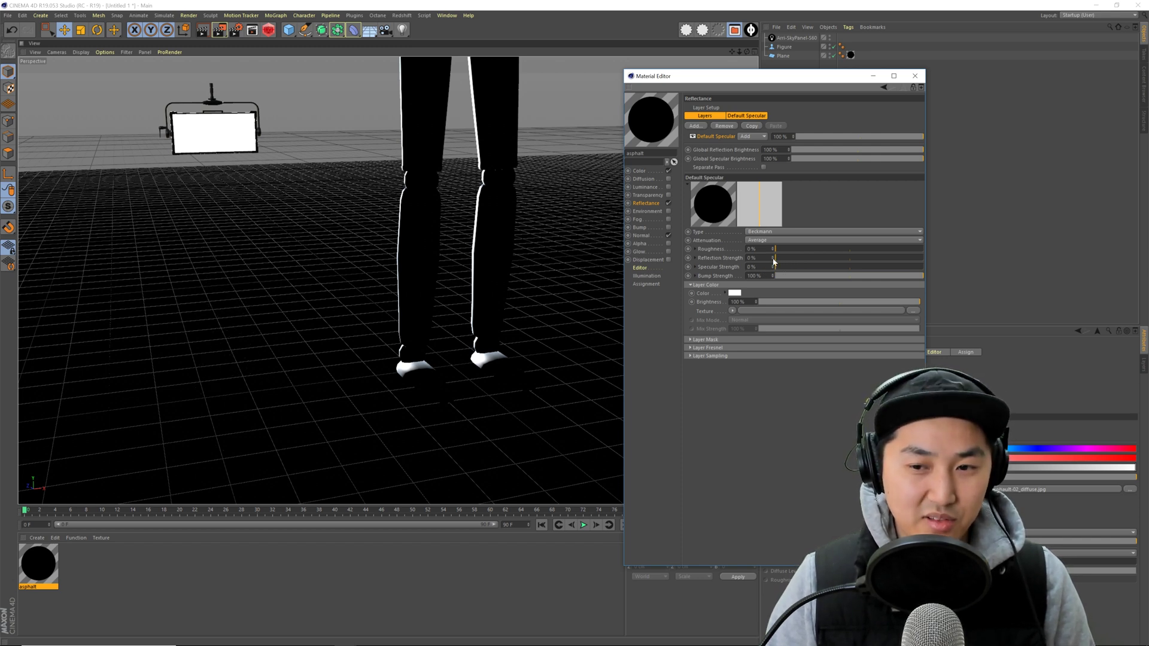
{"action": "left_click_drag", "start_coordinate": [774, 262], "coordinate": [965, 263]}
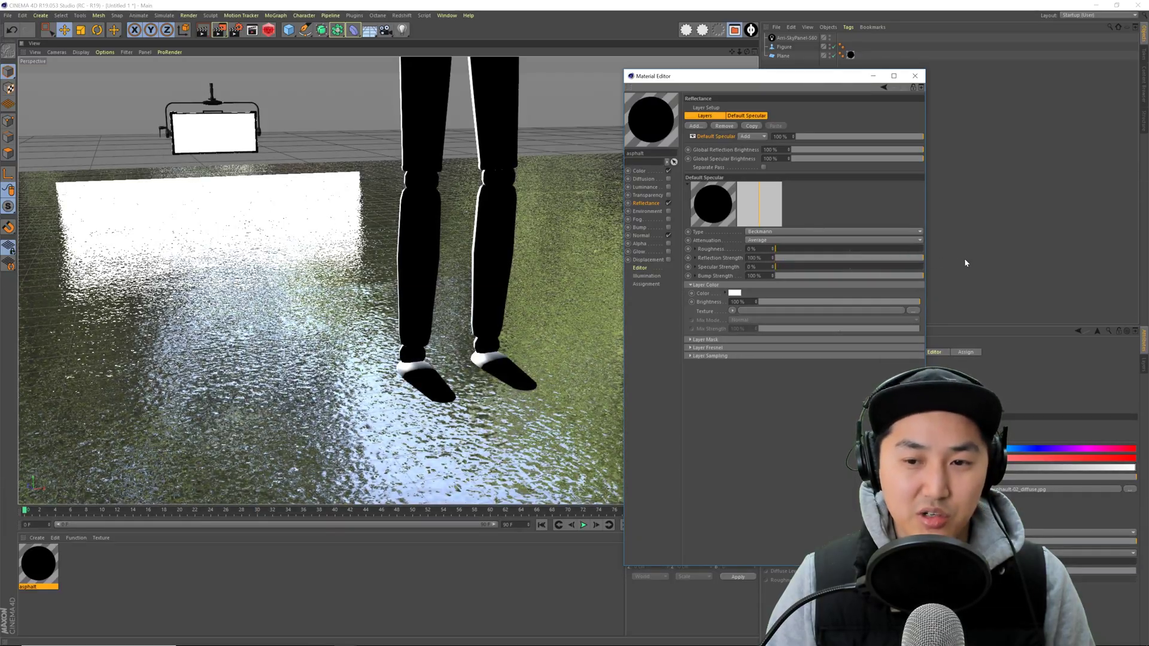
- Render the mirror-like Beckmann asphalt with the figure's legs and SkyPanel in frame, stop the render and close the Picture Viewer
{"action": "mouse_move", "coordinate": [458, 326]}
{"action": "left_mouse_down", "text": "alt"}
{"action": "mouse_move", "coordinate": [336, 311]}
{"action": "mouse_move", "coordinate": [317, 382]}
{"action": "mouse_move", "coordinate": [430, 308]}
{"action": "mouse_move", "coordinate": [441, 312]}
{"action": "left_mouse_up", "text": "alt"}
{"action": "left_click", "coordinate": [462, 273]}
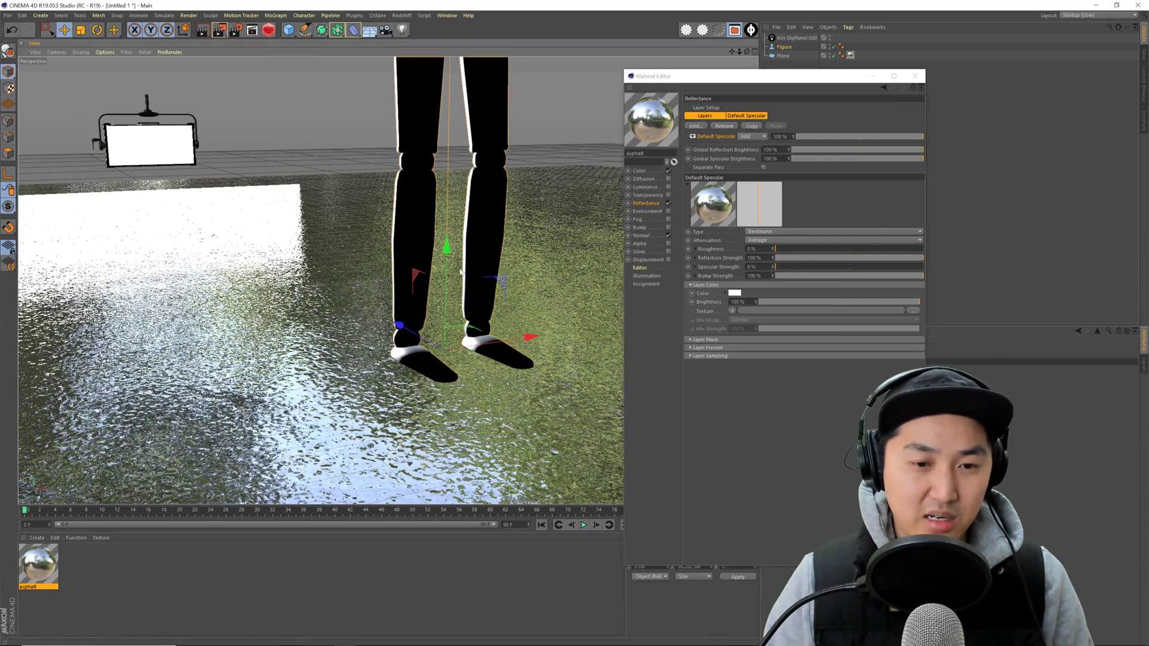
{"action": "left_click_drag", "start_coordinate": [449, 247], "coordinate": [453, 251]}
{"action": "scroll", "coordinate": [376, 265], "scroll_direction": "up", "scroll_amount": 3}
{"action": "middle_click_drag", "start_coordinate": [377, 267], "coordinate": [363, 258], "text": "alt"}
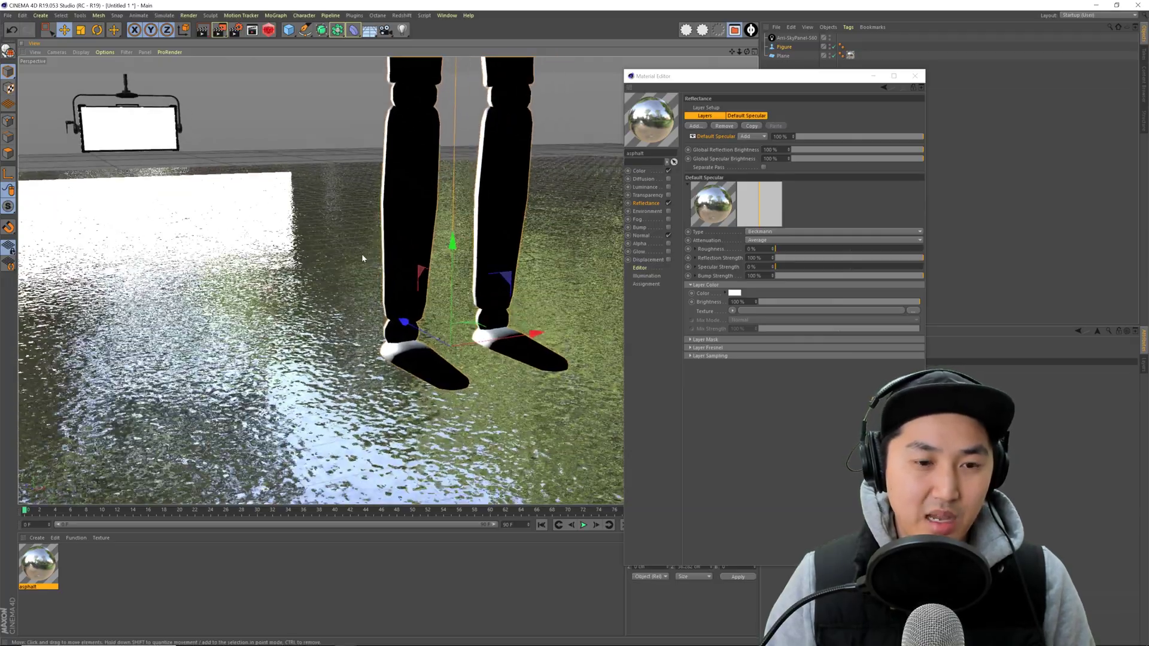
{"action": "left_click_drag", "start_coordinate": [362, 256], "coordinate": [336, 284], "text": "alt"}
{"action": "scroll", "coordinate": [351, 298], "scroll_direction": "down", "scroll_amount": 3}
{"action": "key", "text": "shift+r"}
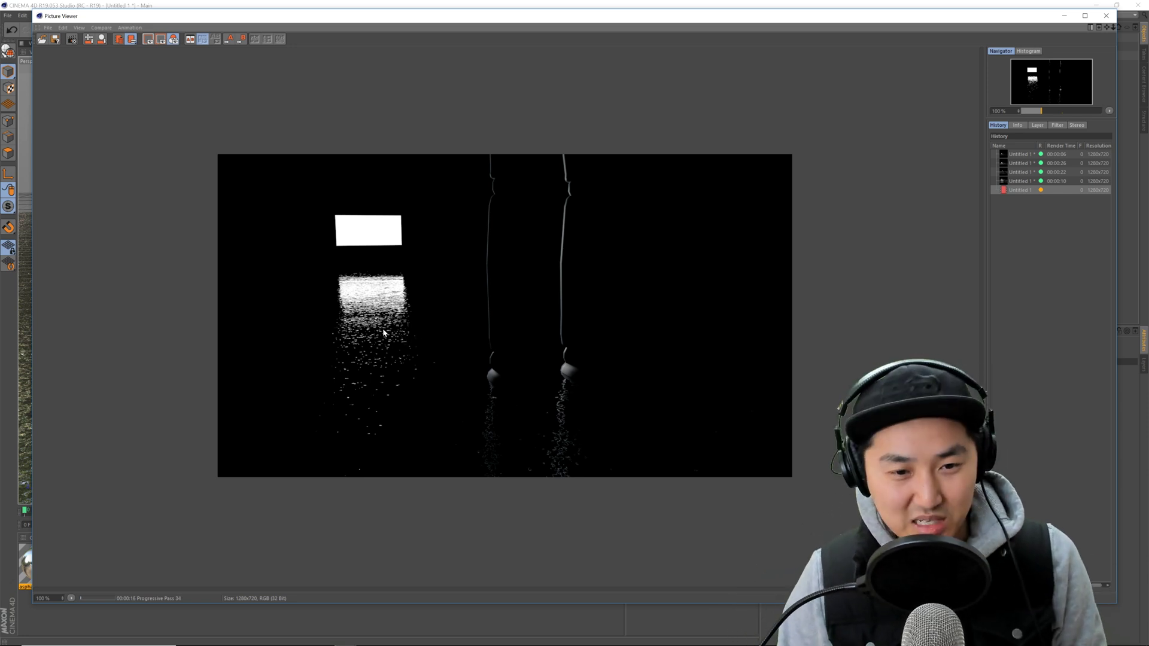
{"action": "left_click", "coordinate": [72, 39]}
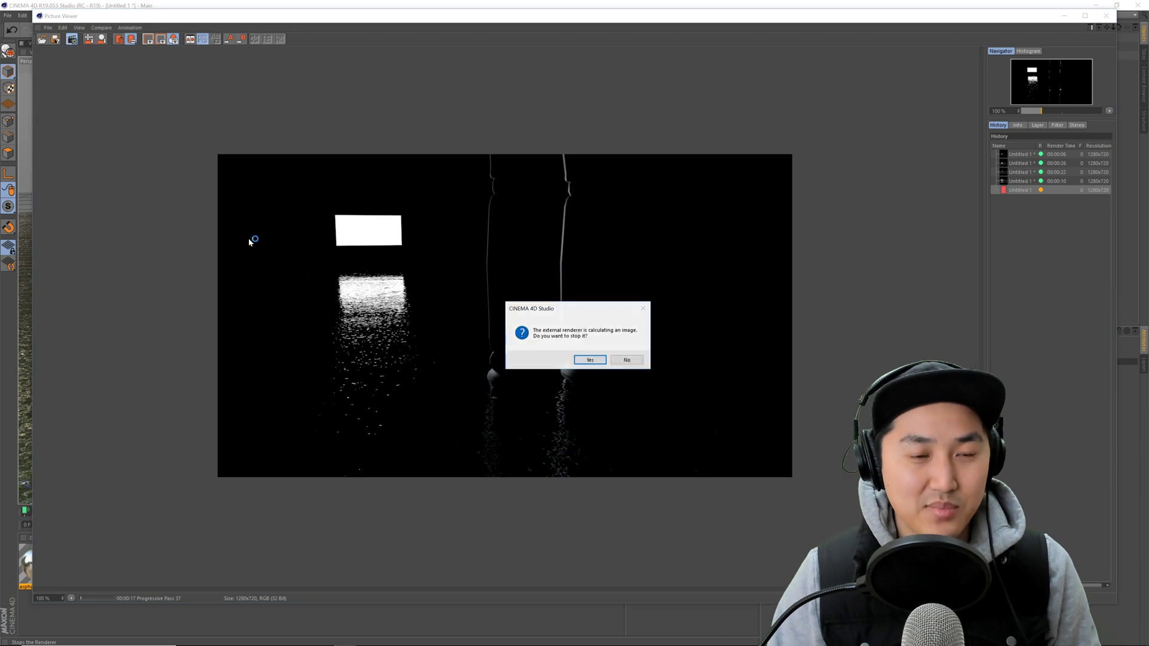
{"action": "left_click", "coordinate": [590, 359]}
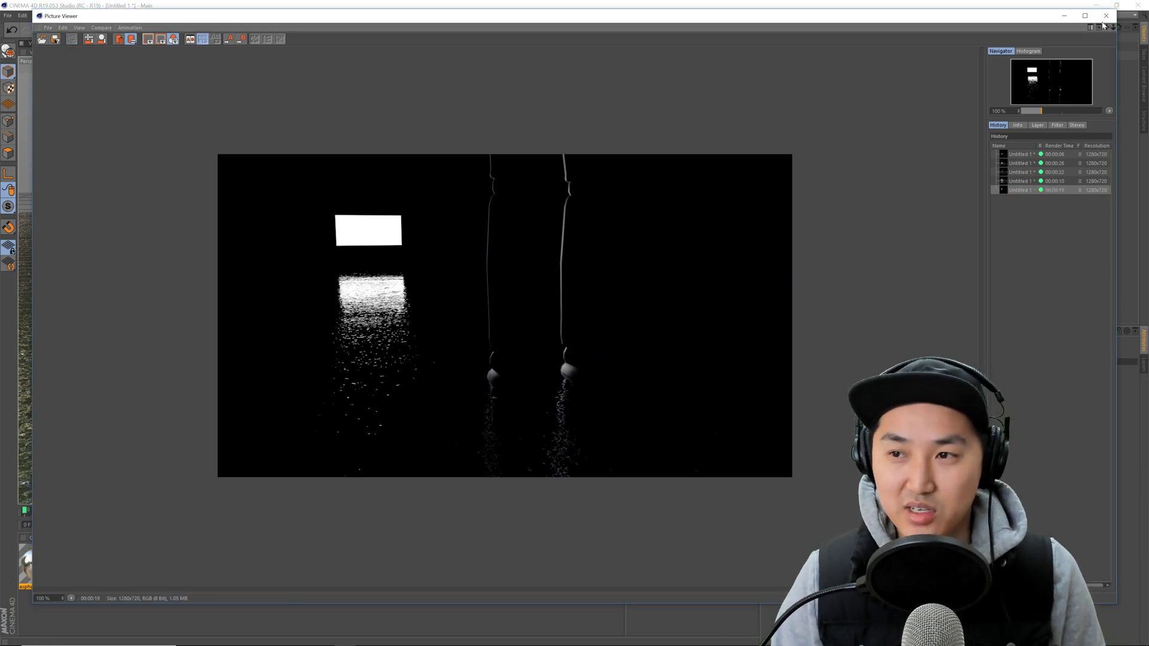
{"action": "left_click", "coordinate": [1105, 15]}
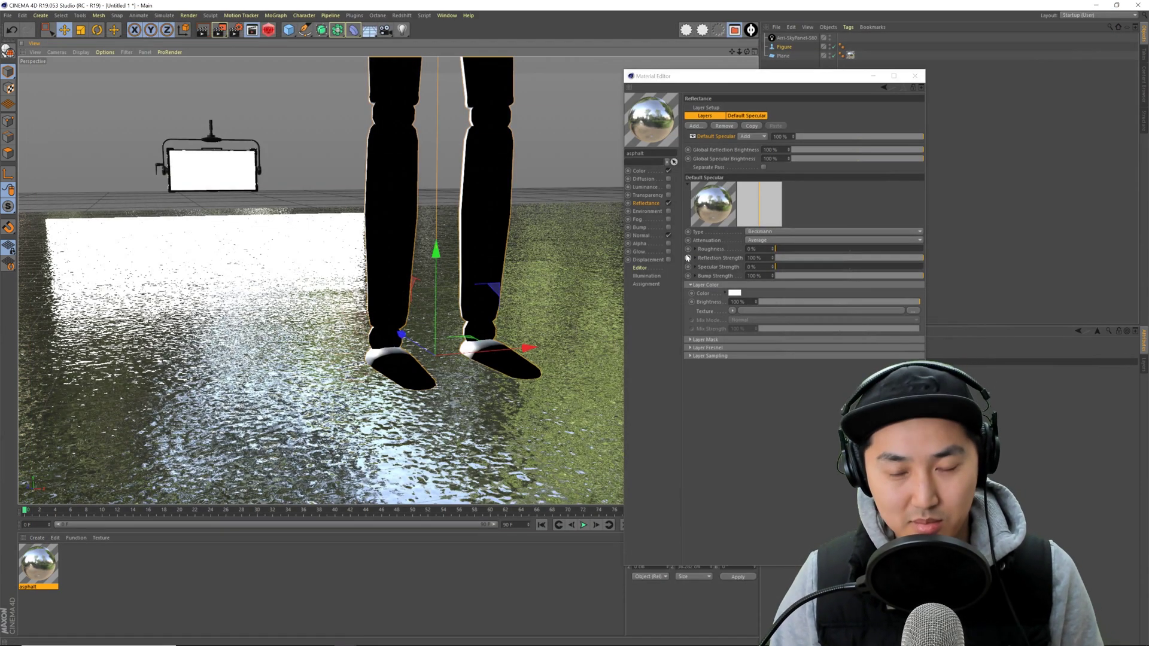
- Set the Default Specular layer's Fresnel to Dielectric
{"action": "left_click", "coordinate": [721, 349]}
{"action": "left_click", "coordinate": [726, 356]}
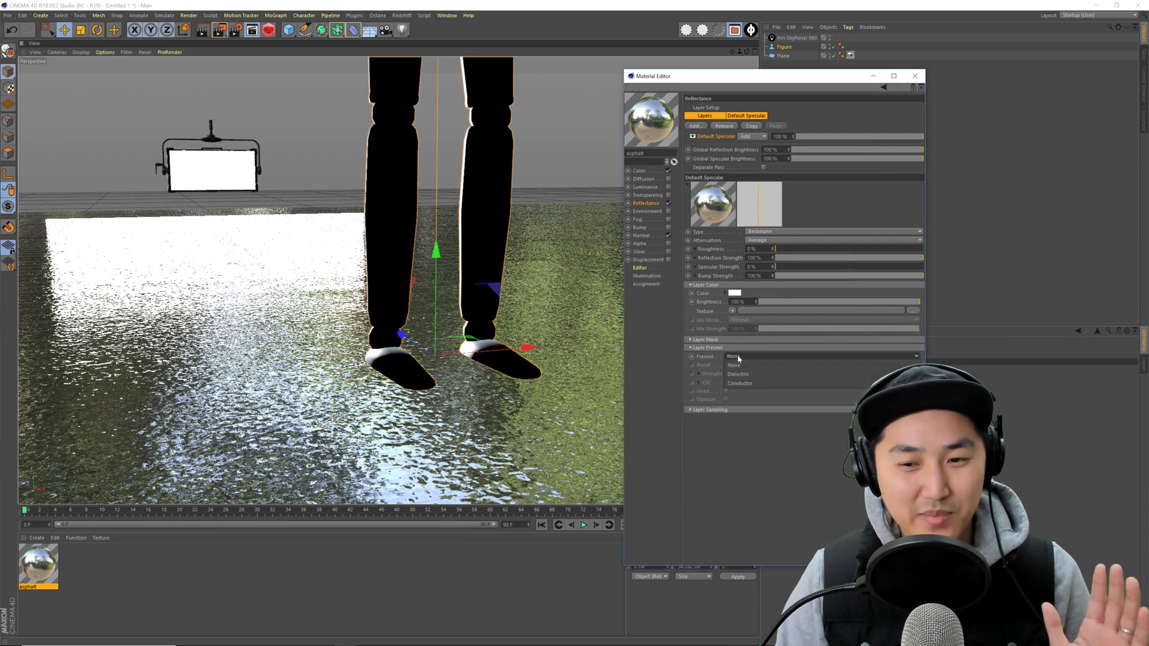
{"action": "left_click", "coordinate": [708, 351]}
{"action": "left_click", "coordinate": [716, 349]}
{"action": "left_click", "coordinate": [716, 349]}
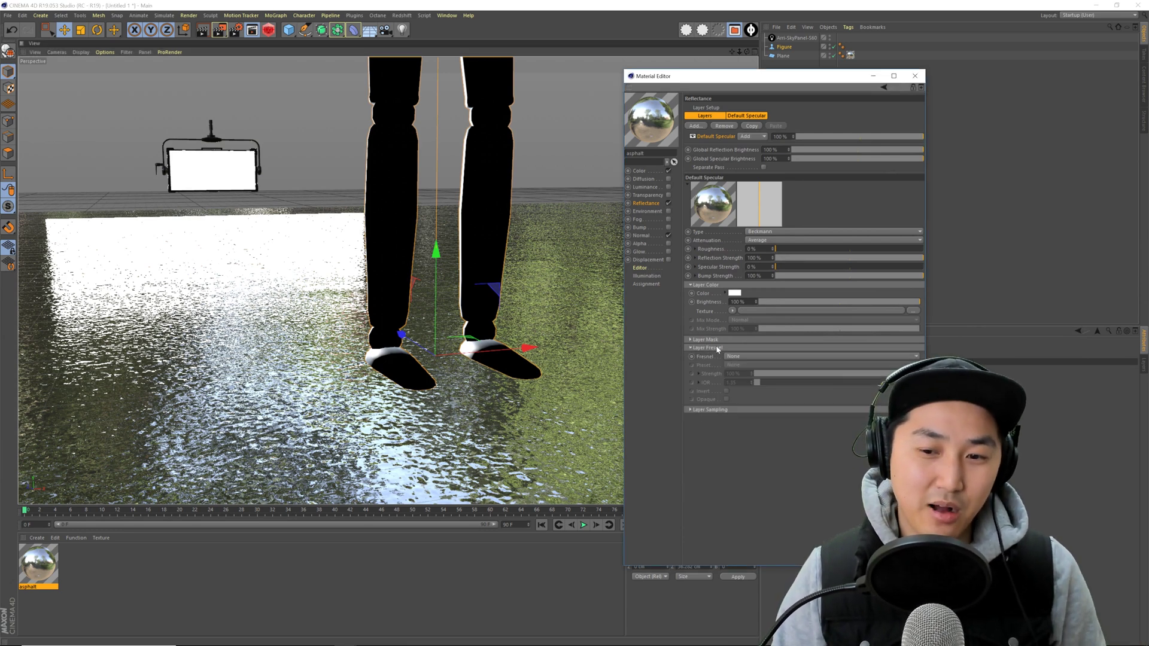
{"action": "left_click", "coordinate": [746, 357]}
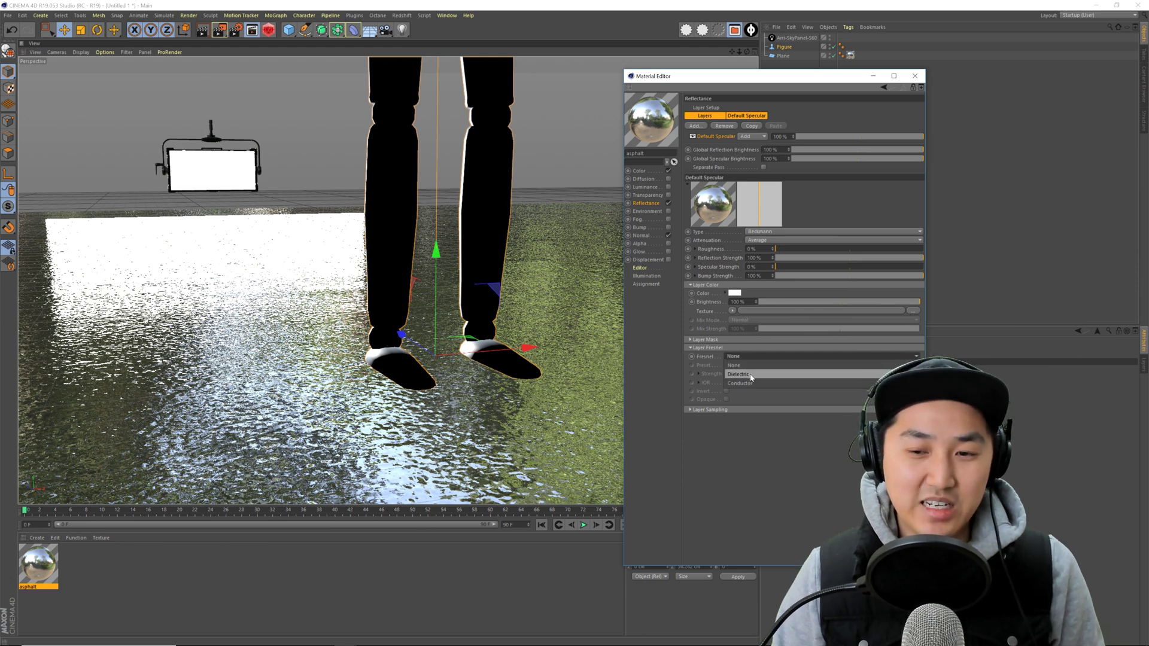
{"action": "left_click", "coordinate": [751, 375]}
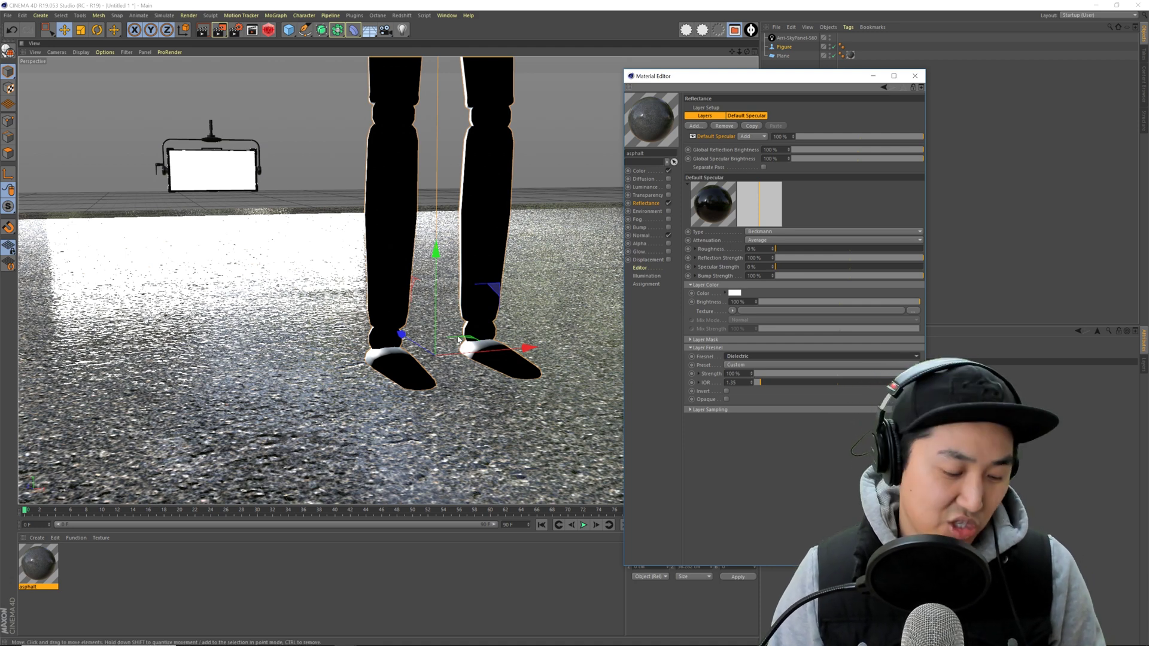
- Render the scene with the Dielectric Fresnel applied, stop the render and close the Picture Viewer
{"action": "key", "text": "shift+r"}
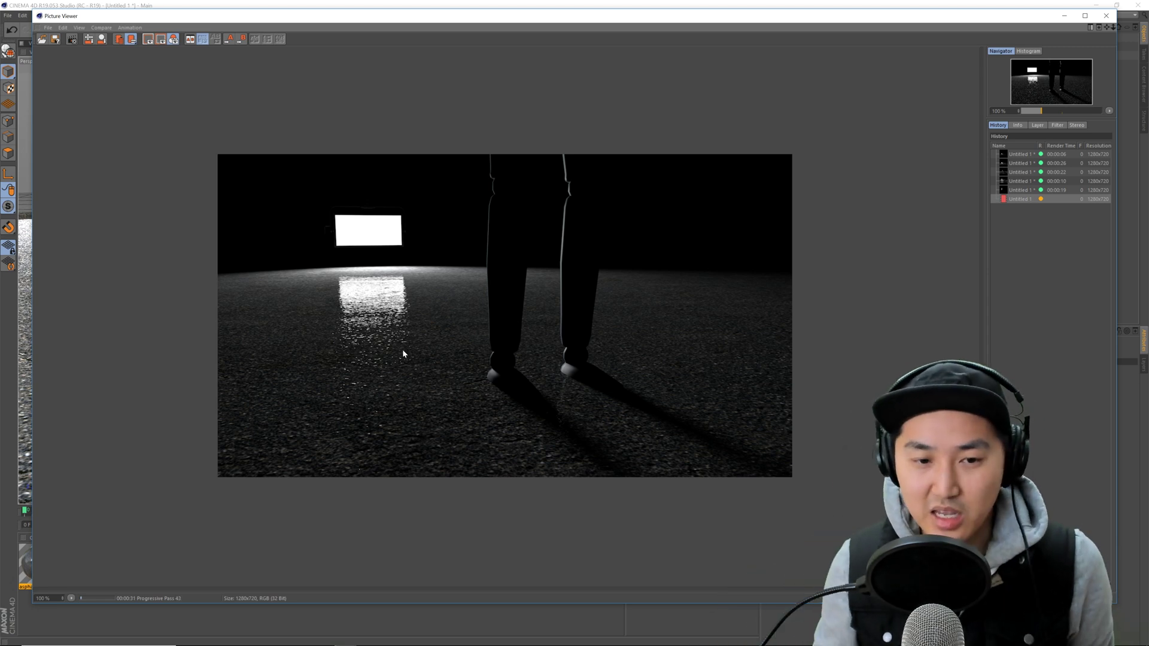
{"action": "left_click", "coordinate": [72, 38]}
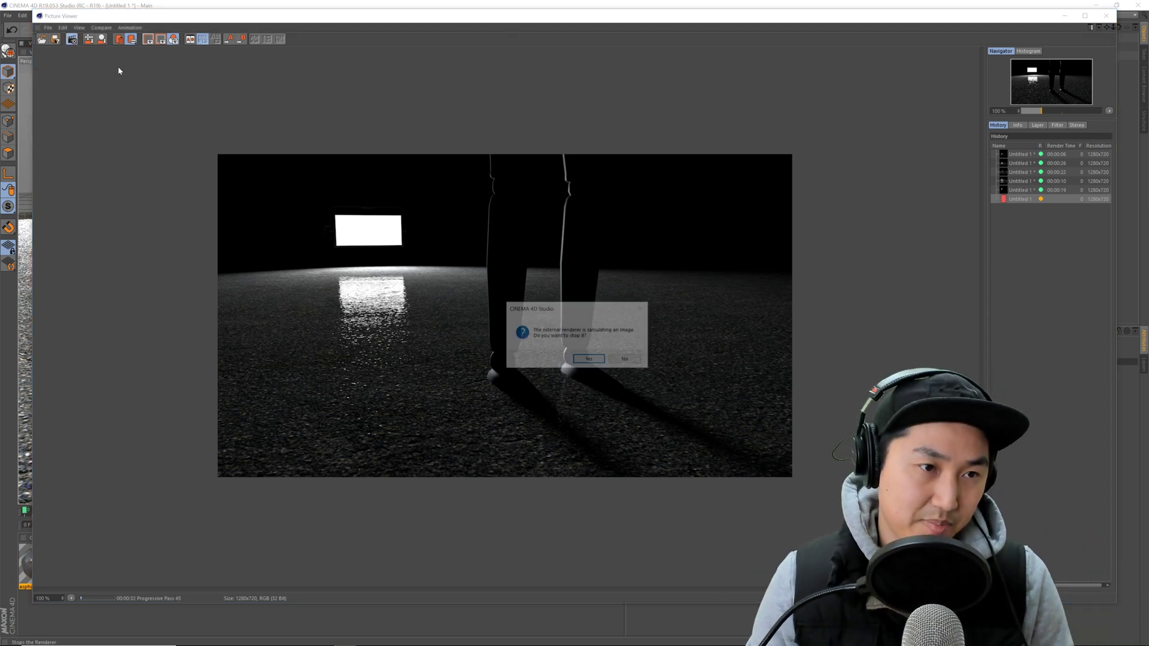
{"action": "left_click", "coordinate": [589, 362]}
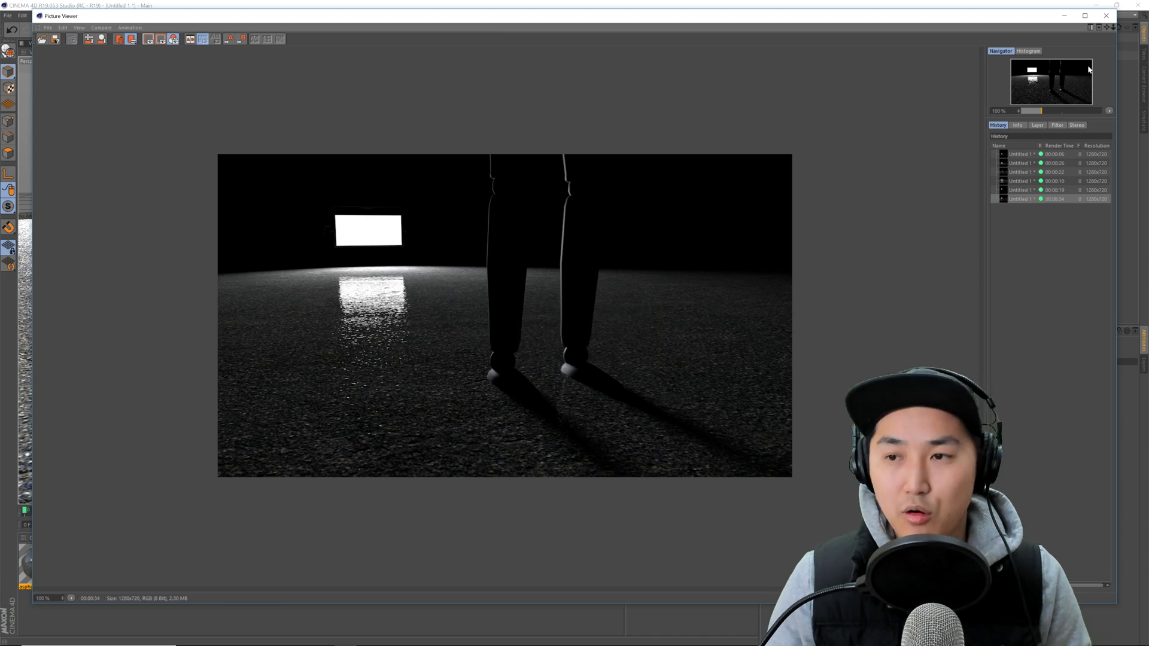
{"action": "left_click", "coordinate": [1105, 15]}
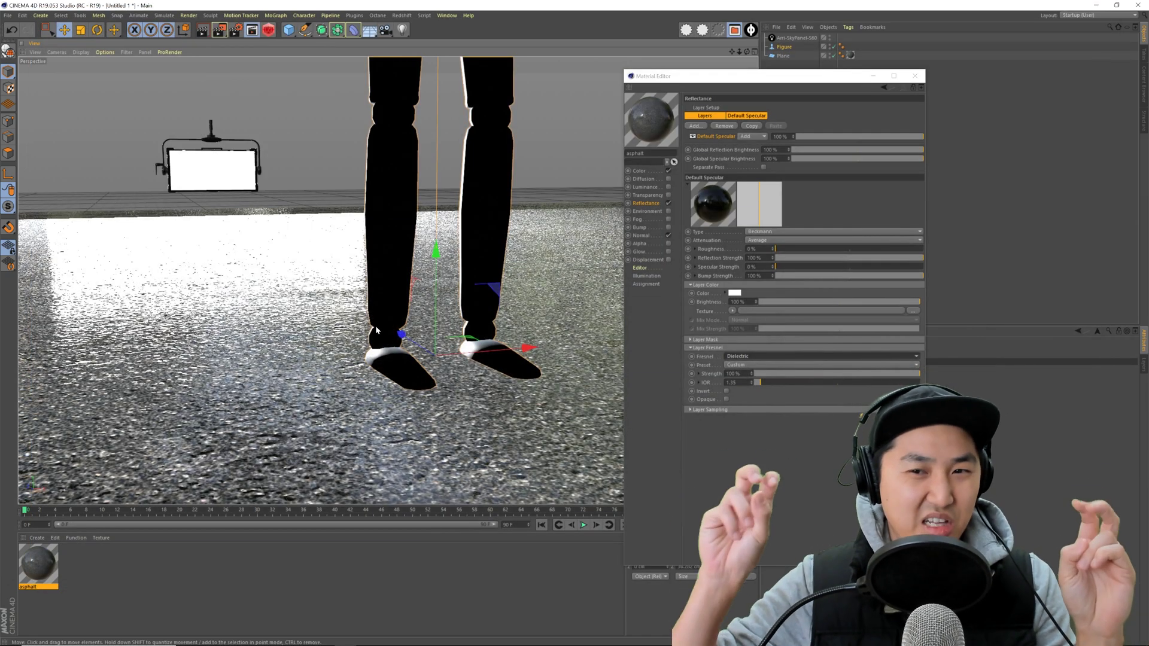
- Toggle the Default Specular layer's visibility off and on to compare the asphalt with and without reflection
{"action": "left_click", "coordinate": [712, 138]}
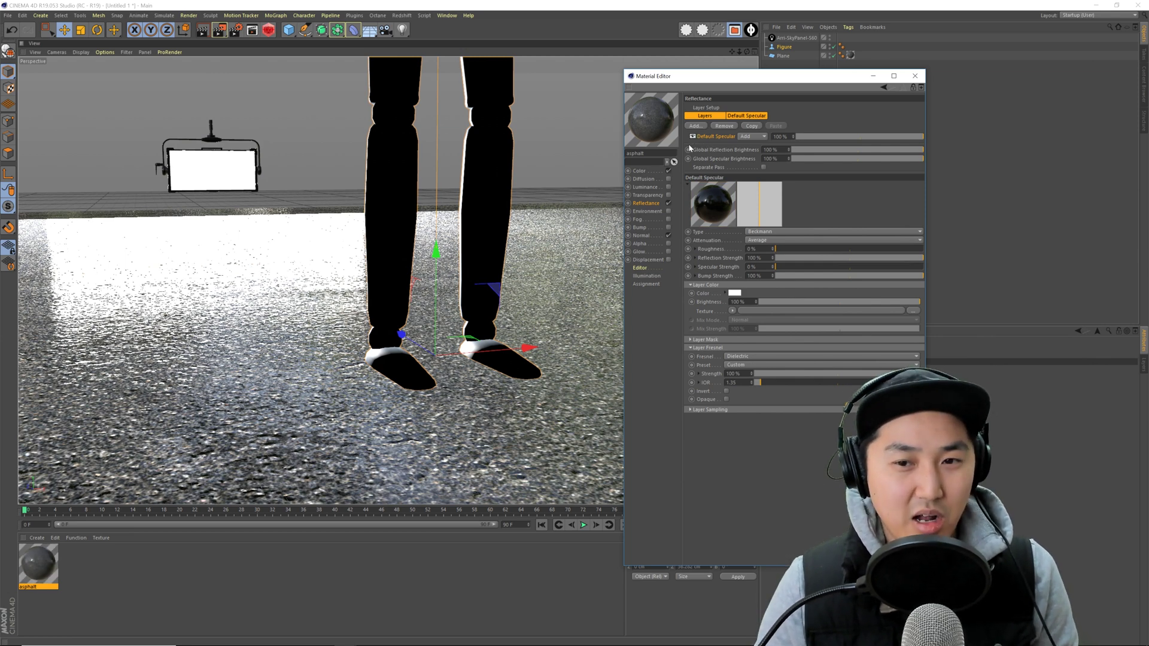
{"action": "left_click", "coordinate": [692, 137]}
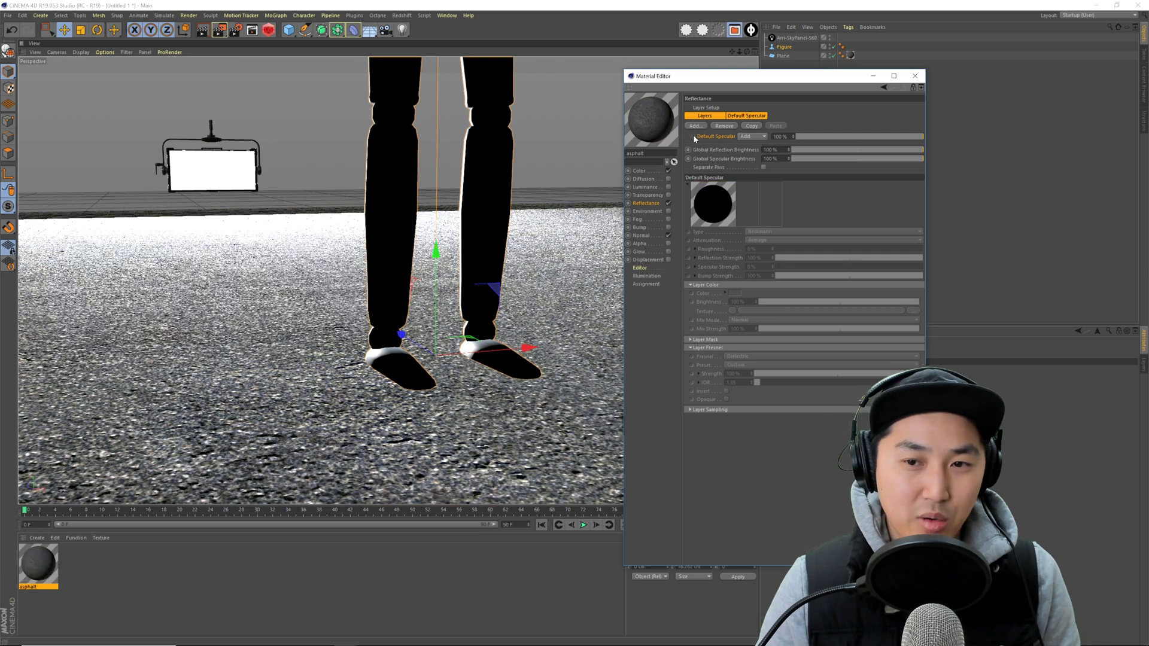
{"action": "left_click", "coordinate": [693, 136]}
{"action": "left_click", "coordinate": [693, 137]}
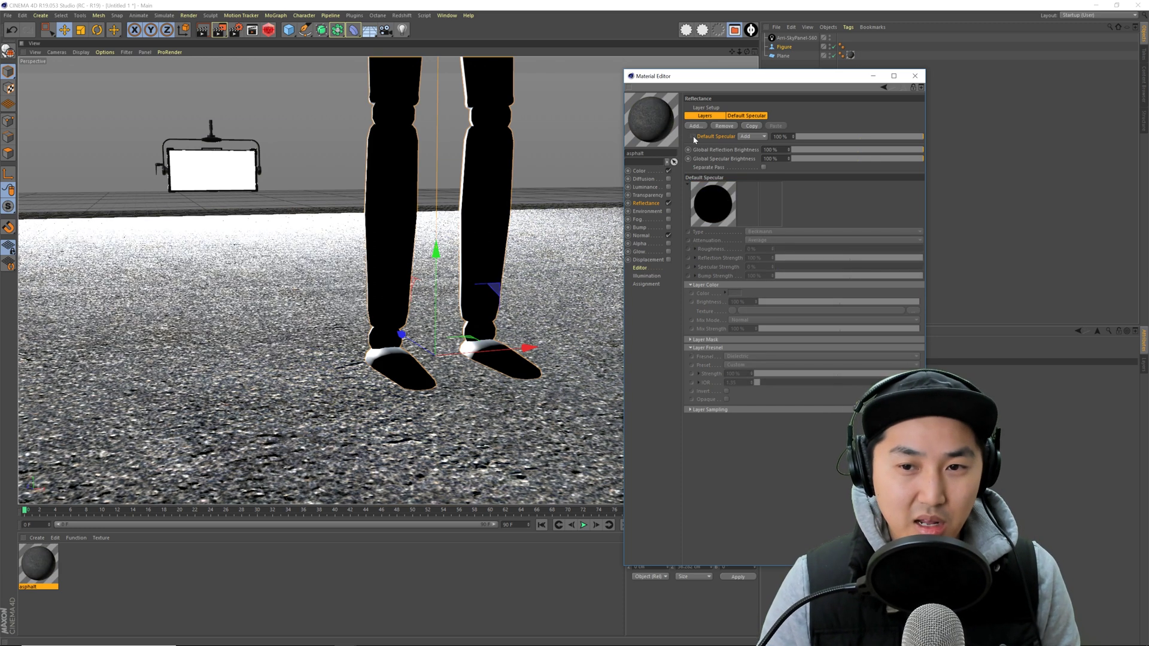
{"action": "left_click", "coordinate": [692, 137]}
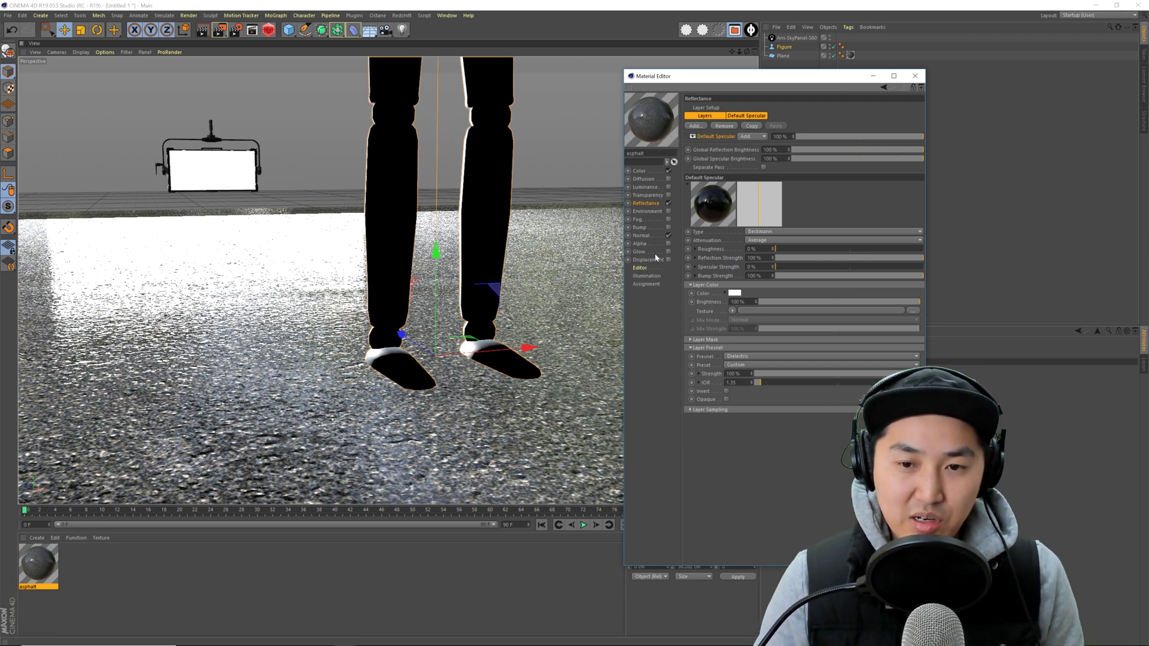
- Disable the asphalt material's Normal channel and examine the plane's reflection around the figure's feet
{"action": "left_click", "coordinate": [668, 235]}
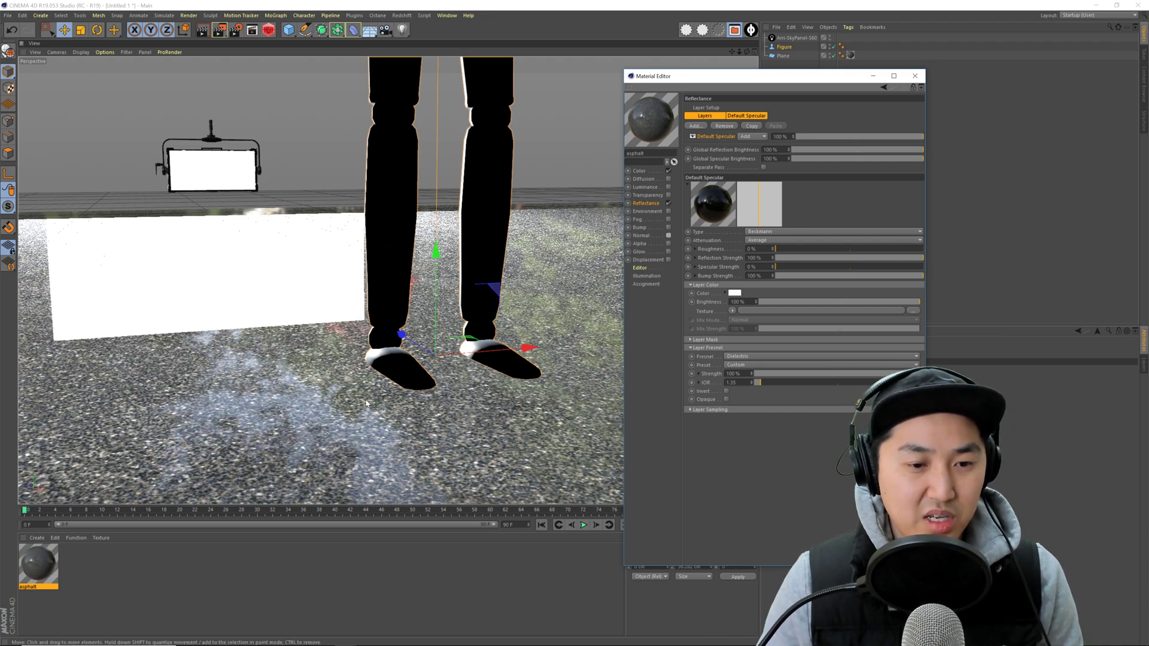
{"action": "middle_click_drag", "start_coordinate": [366, 403], "coordinate": [360, 383], "text": "alt"}
{"action": "left_click_drag", "start_coordinate": [360, 383], "coordinate": [347, 406], "text": "alt"}
{"action": "right_click_drag", "start_coordinate": [346, 407], "coordinate": [371, 395], "text": "alt"}
{"action": "left_click_drag", "start_coordinate": [353, 389], "coordinate": [367, 363], "text": "alt"}
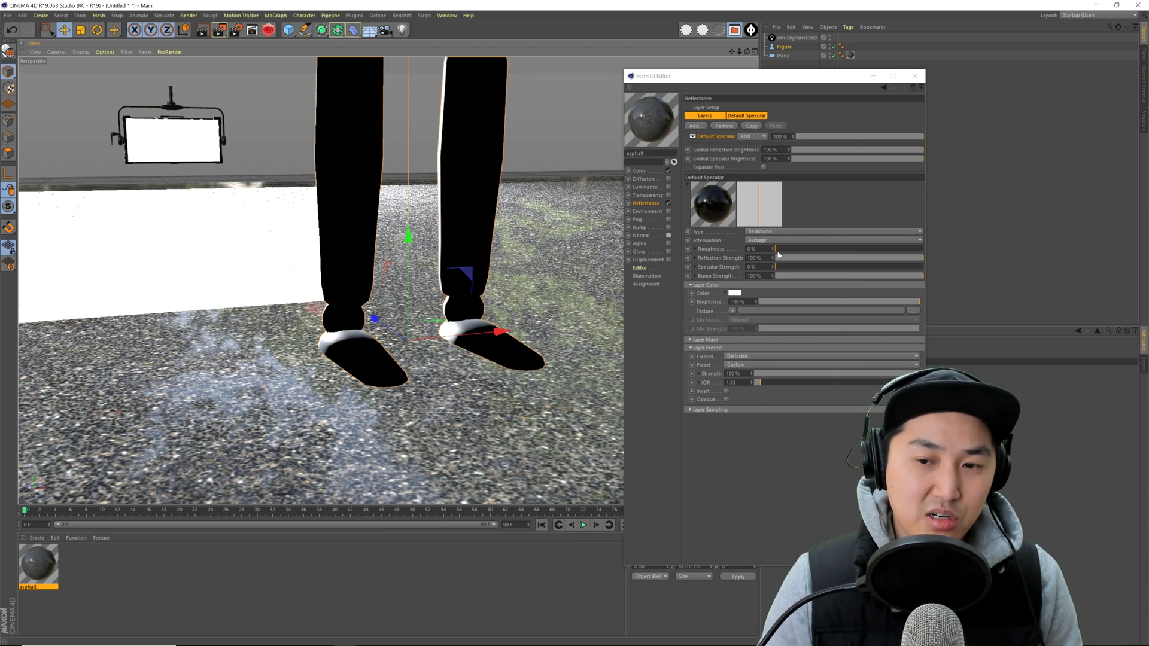
- Test the Default Specular layer's roughness at 27%, back at 0%, and at 29% with the Normal channel off
{"action": "left_click_drag", "start_coordinate": [776, 251], "coordinate": [814, 251]}
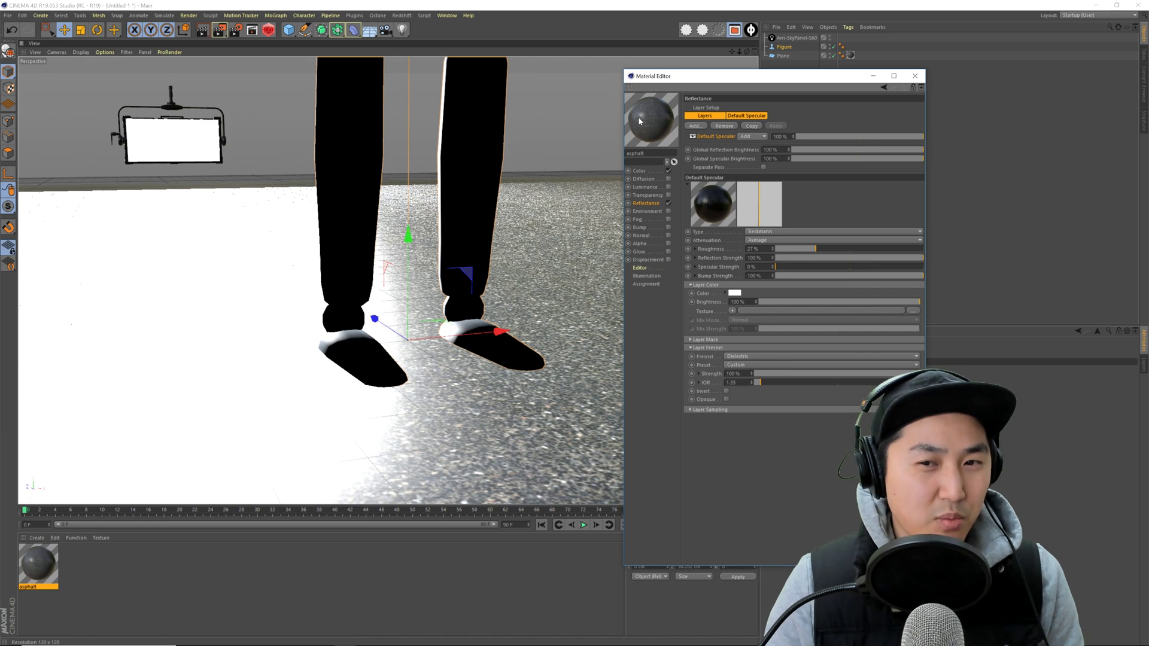
{"action": "left_click_drag", "start_coordinate": [782, 248], "coordinate": [762, 247]}
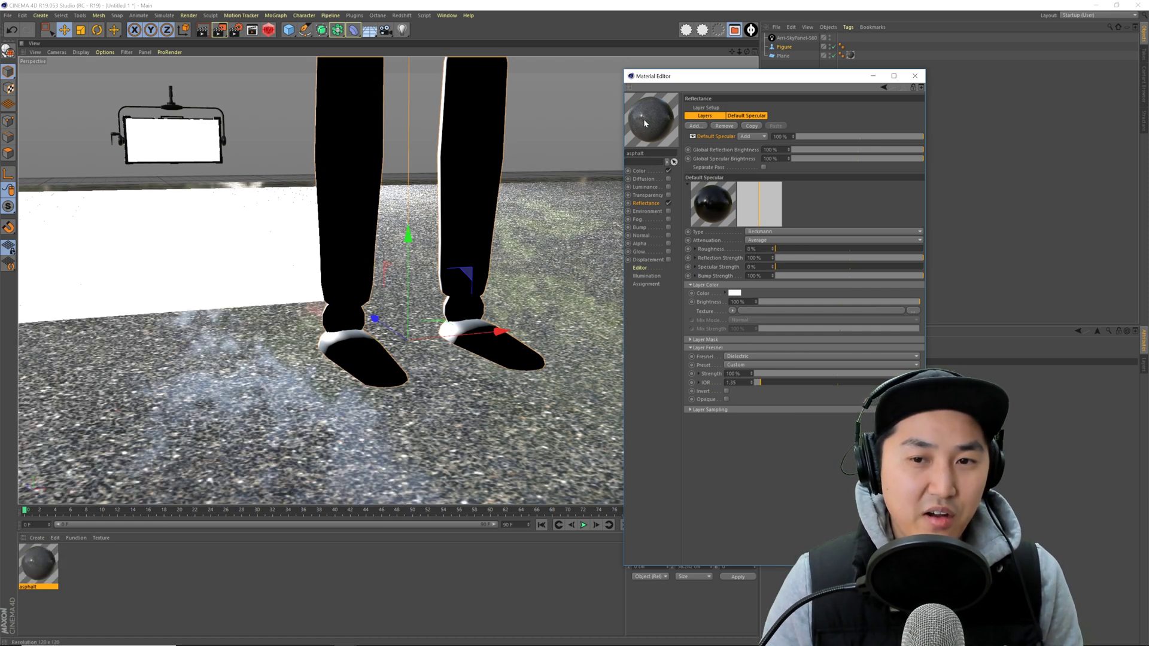
{"action": "left_click", "coordinate": [799, 249]}
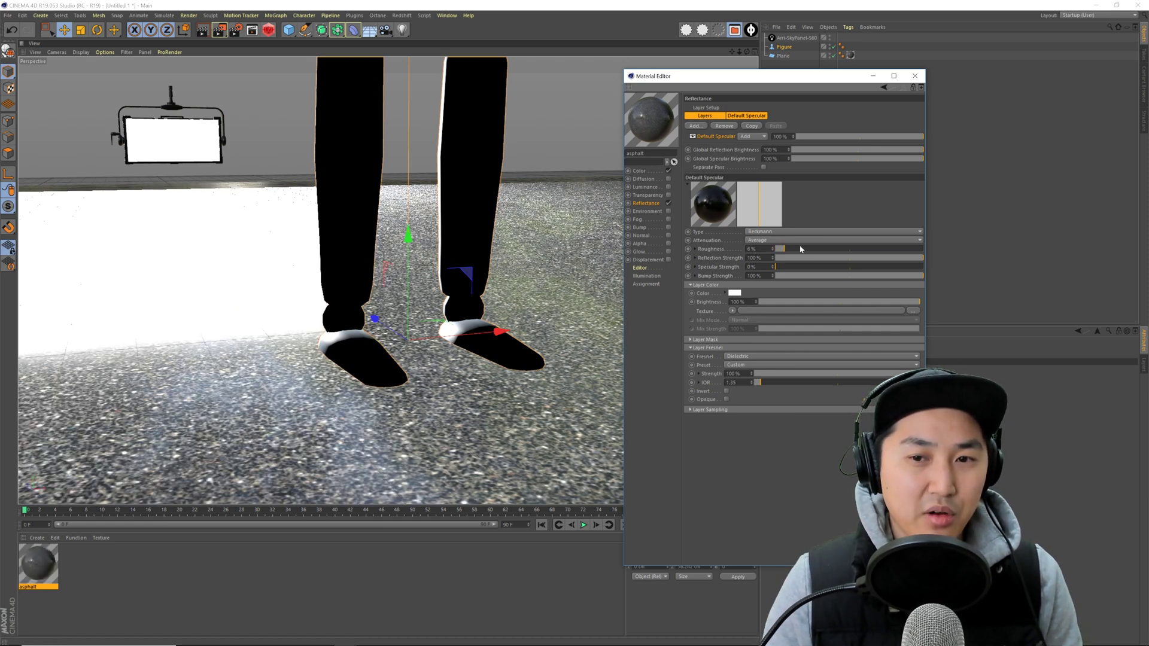
{"action": "mouse_move", "coordinate": [820, 249]}
{"action": "left_mouse_down"}
{"action": "mouse_move", "coordinate": [943, 256]}
{"action": "mouse_move", "coordinate": [817, 251]}
{"action": "left_mouse_up"}
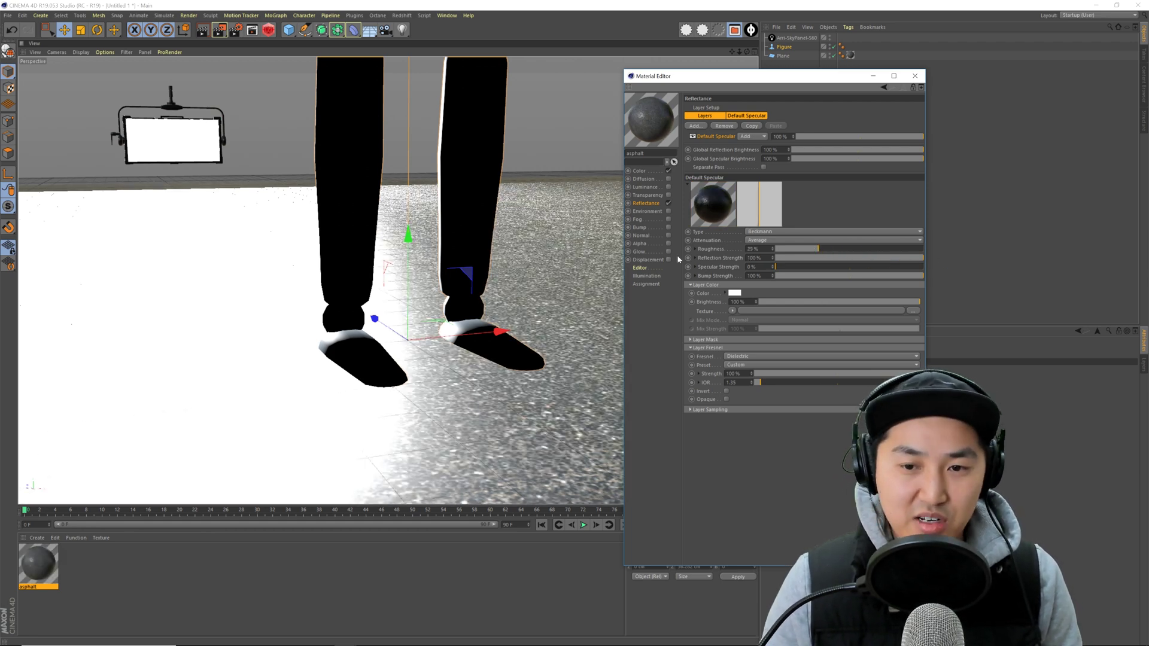
- Re-enable the Normal channel and try the Default Specular layer's roughness at 0% and about 38%
{"action": "left_click", "coordinate": [668, 236]}
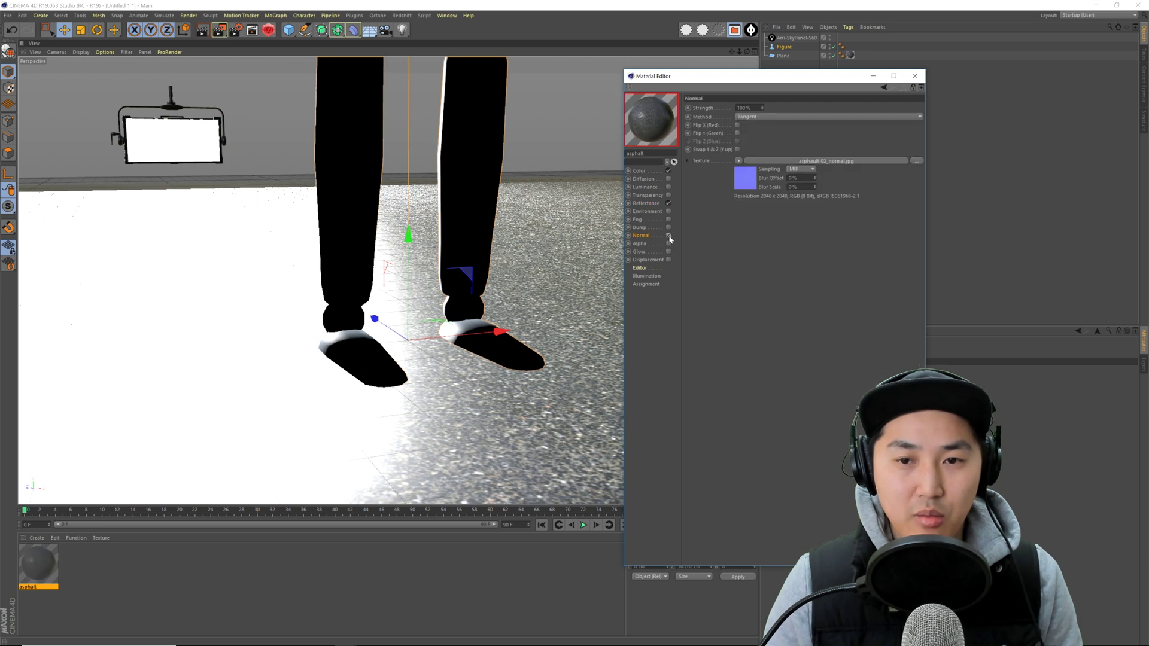
{"action": "left_click", "coordinate": [647, 204]}
{"action": "left_click_drag", "start_coordinate": [792, 251], "coordinate": [776, 246]}
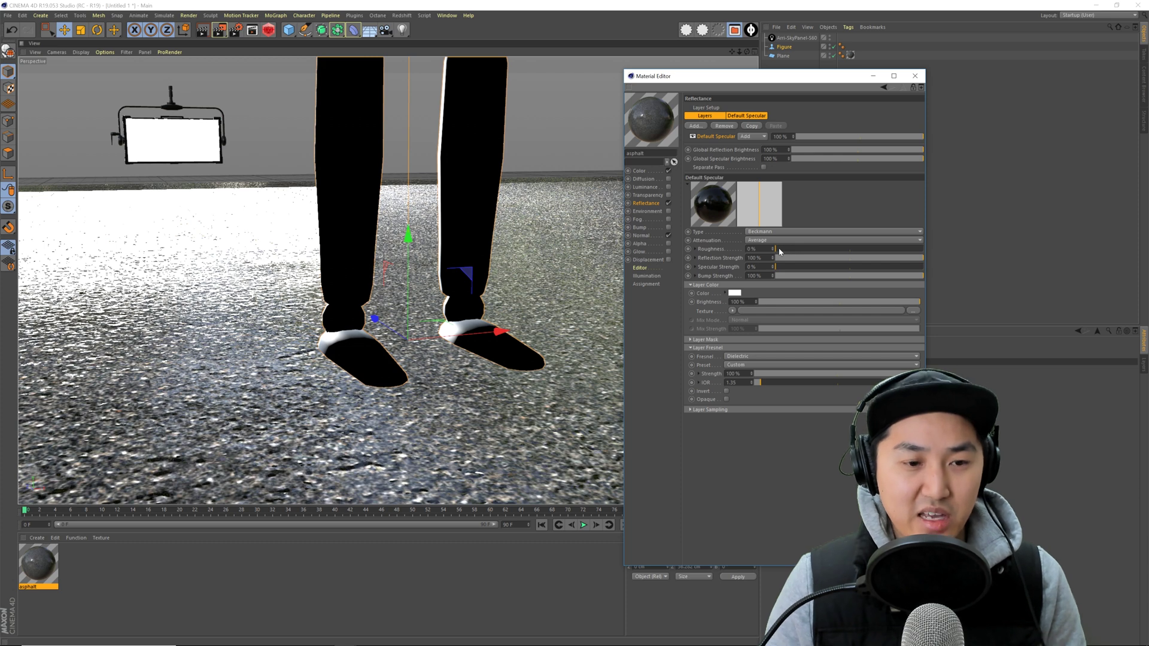
{"action": "left_click_drag", "start_coordinate": [780, 251], "coordinate": [831, 251]}
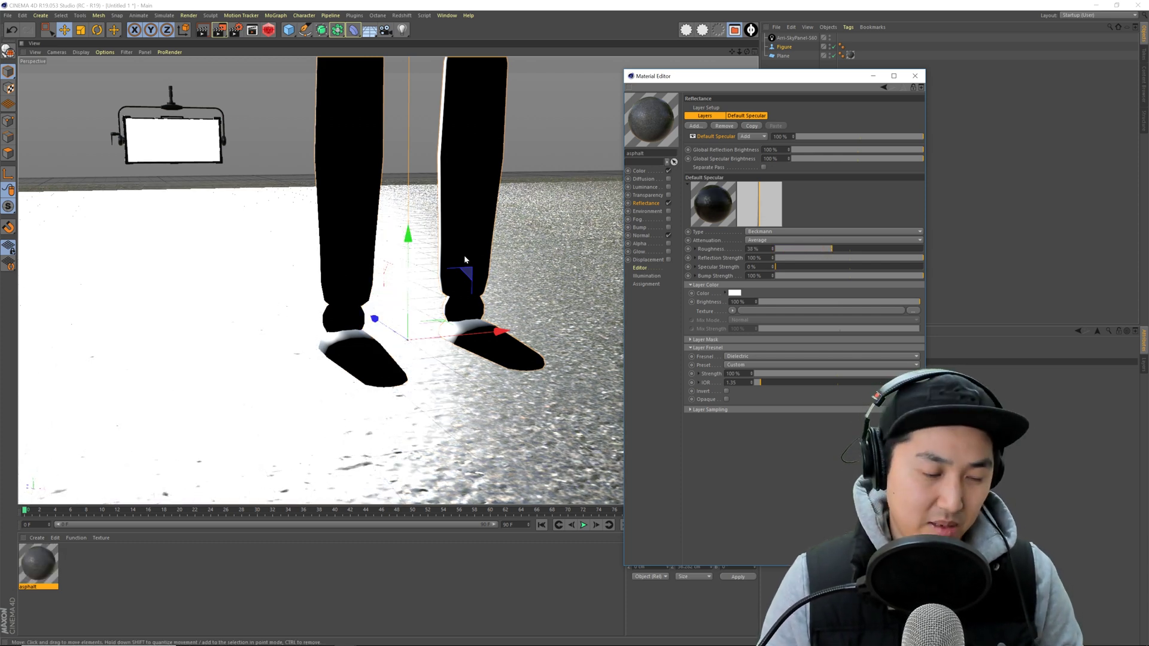
- Render the rougher asphalt, compare it with the previous render in the history, stop the render and close the Picture Viewer
{"action": "key", "text": "shift+r"}
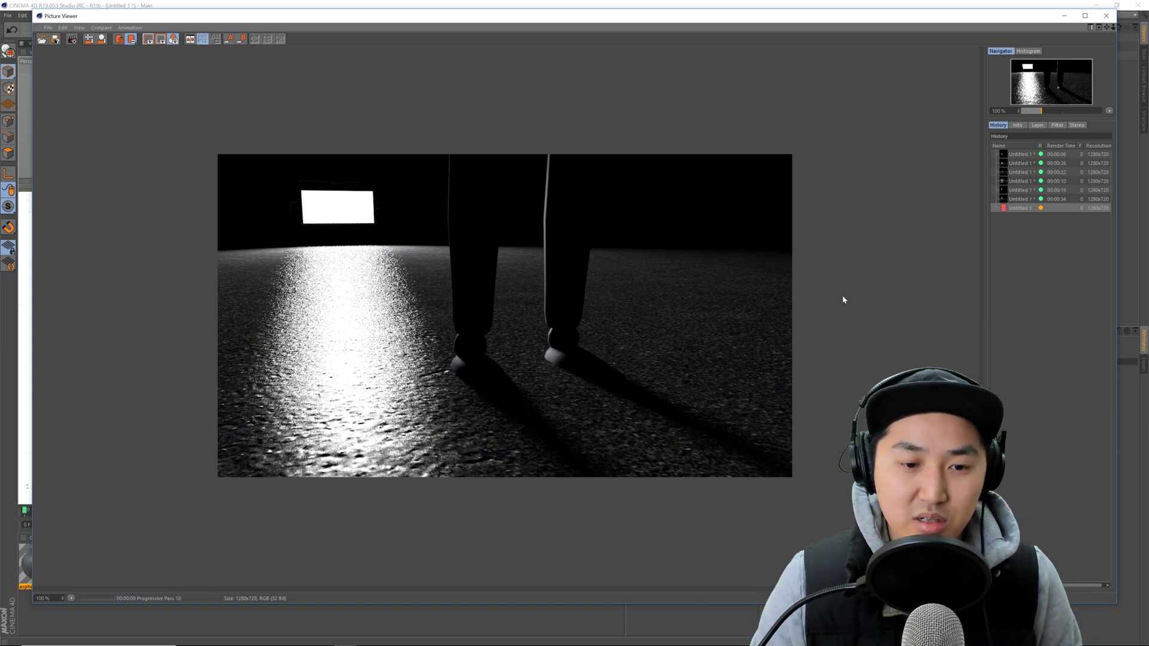
{"action": "key", "text": "Up"}
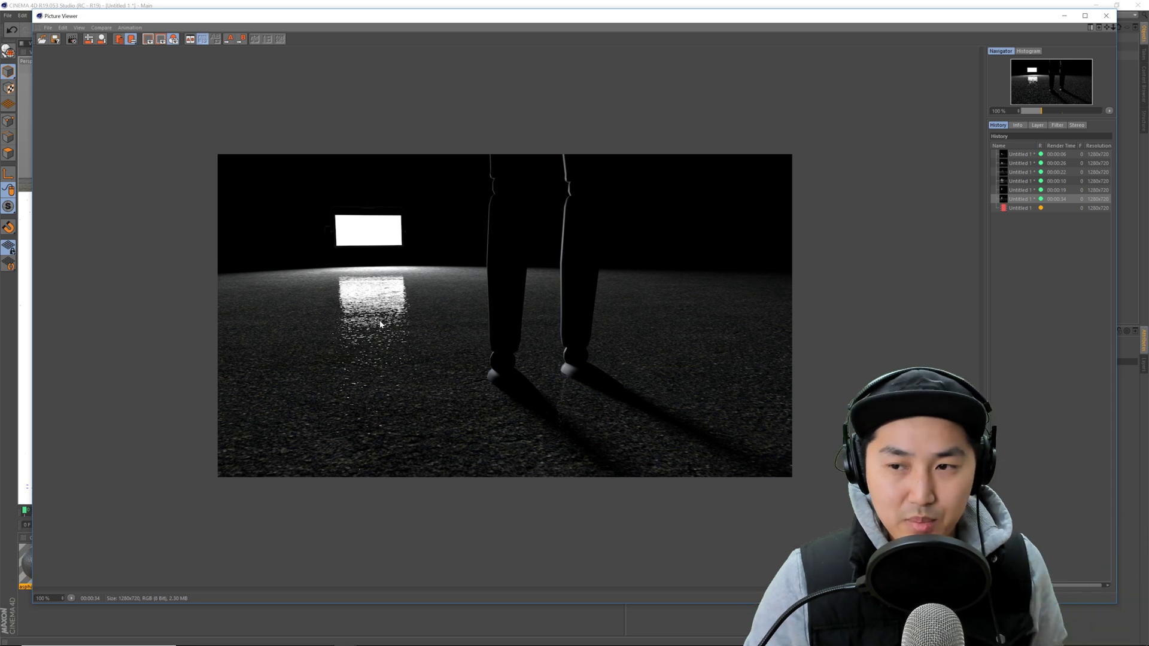
{"action": "key", "text": "Down"}
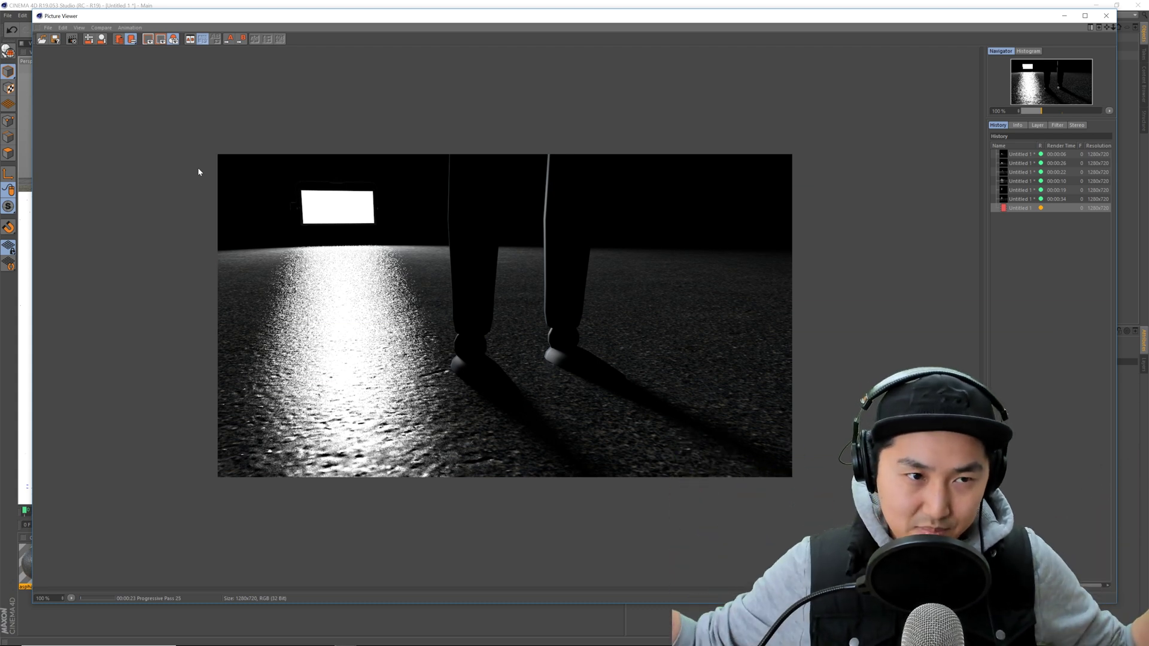
{"action": "left_click", "coordinate": [72, 39]}
{"action": "left_click", "coordinate": [590, 360]}
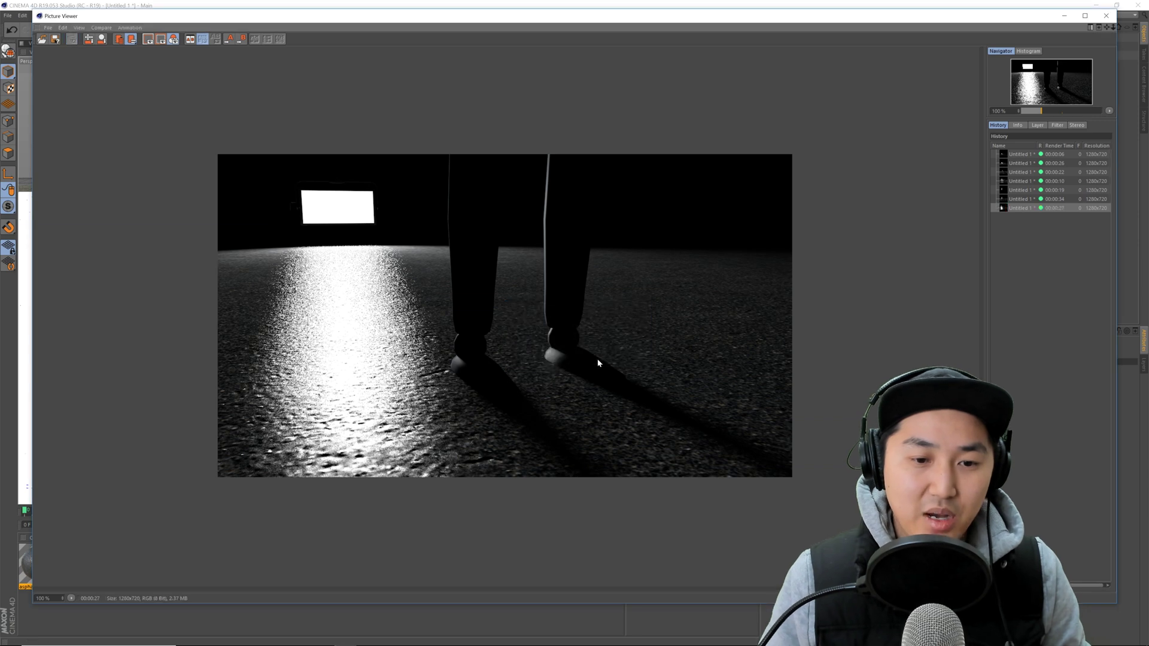
{"action": "left_click", "coordinate": [1106, 15]}
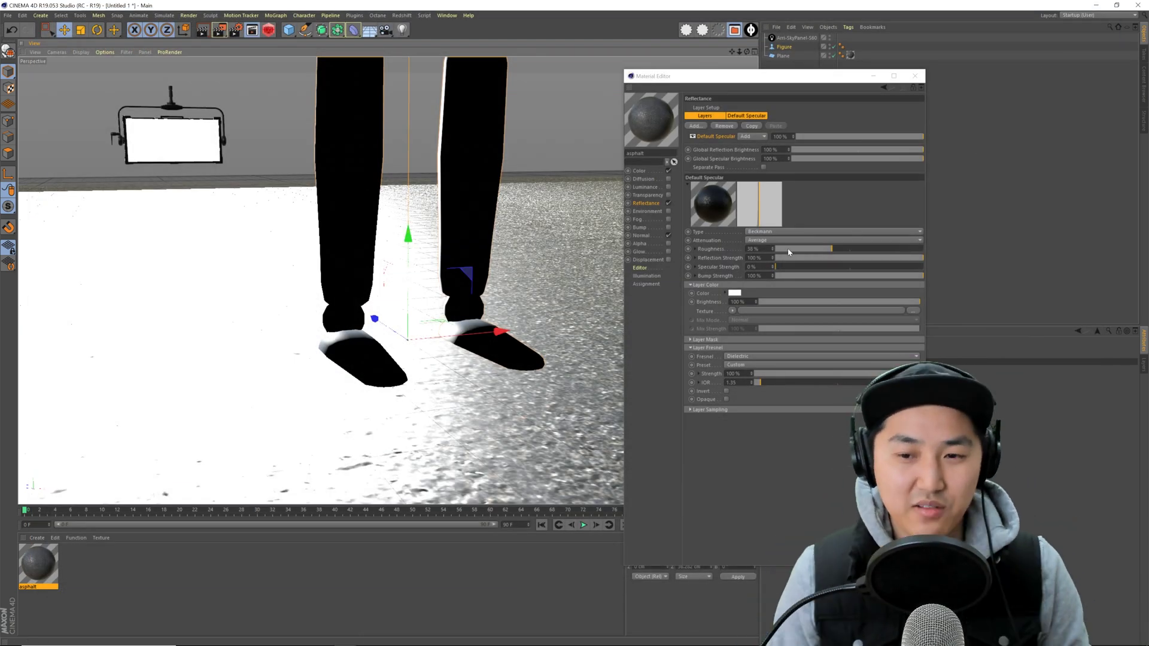
- Set the Default Specular layer's roughness to 0% and add a Colorizer shader as its roughness texture
{"action": "left_click_drag", "start_coordinate": [795, 252], "coordinate": [764, 256]}
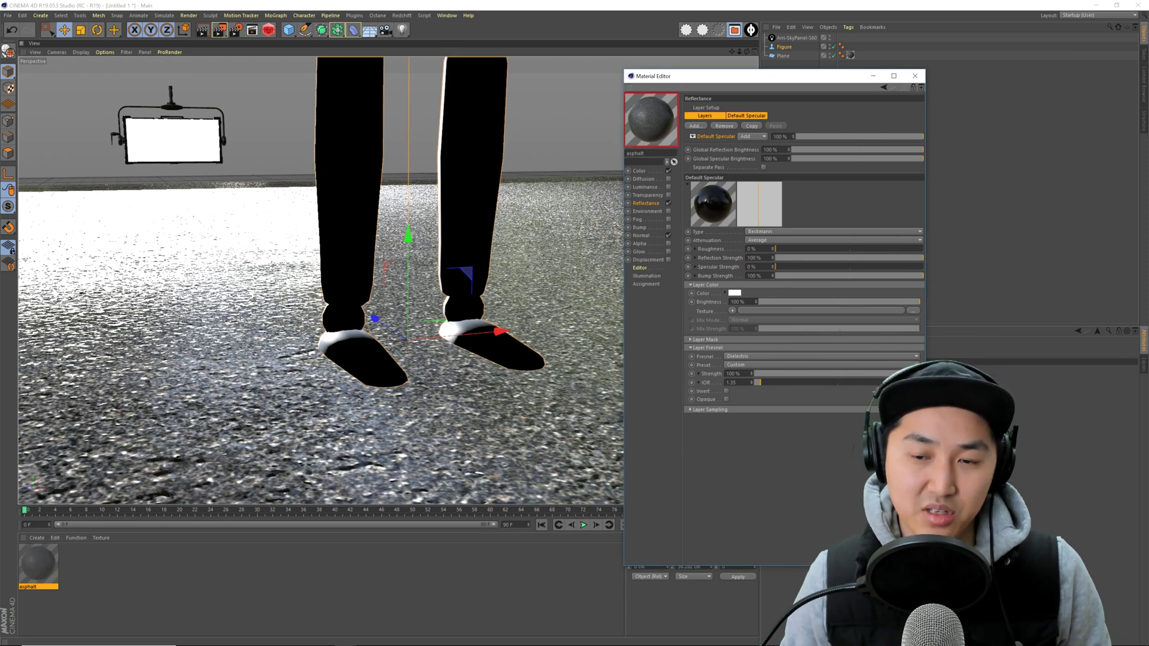
{"action": "left_click", "coordinate": [696, 250]}
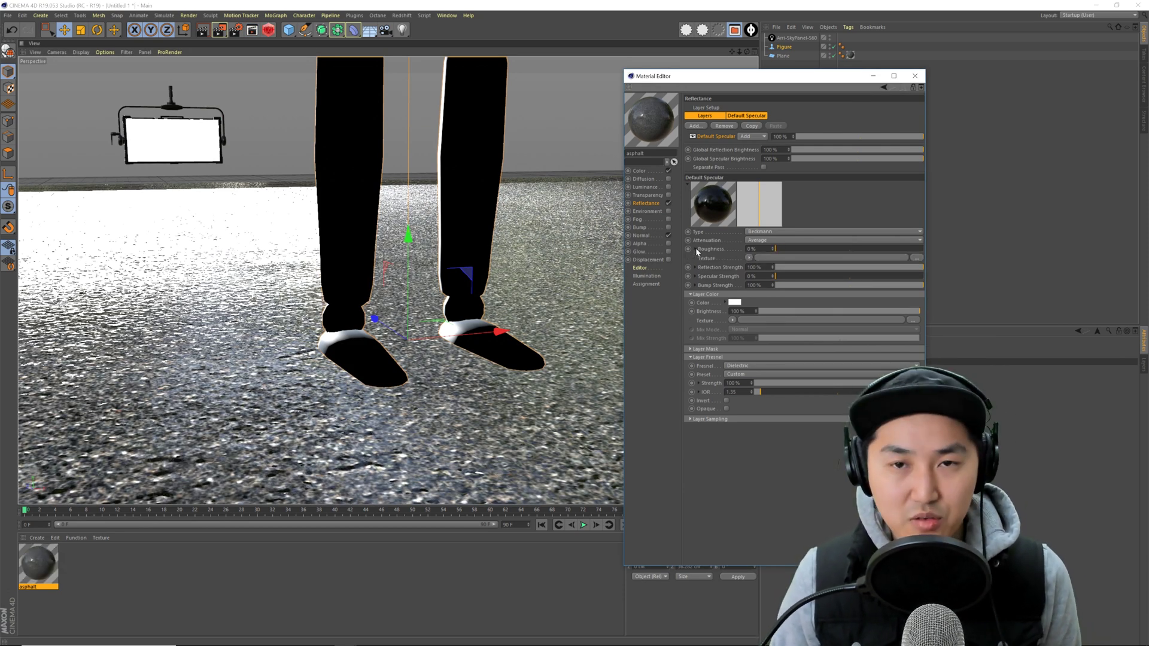
{"action": "left_click", "coordinate": [749, 258]}
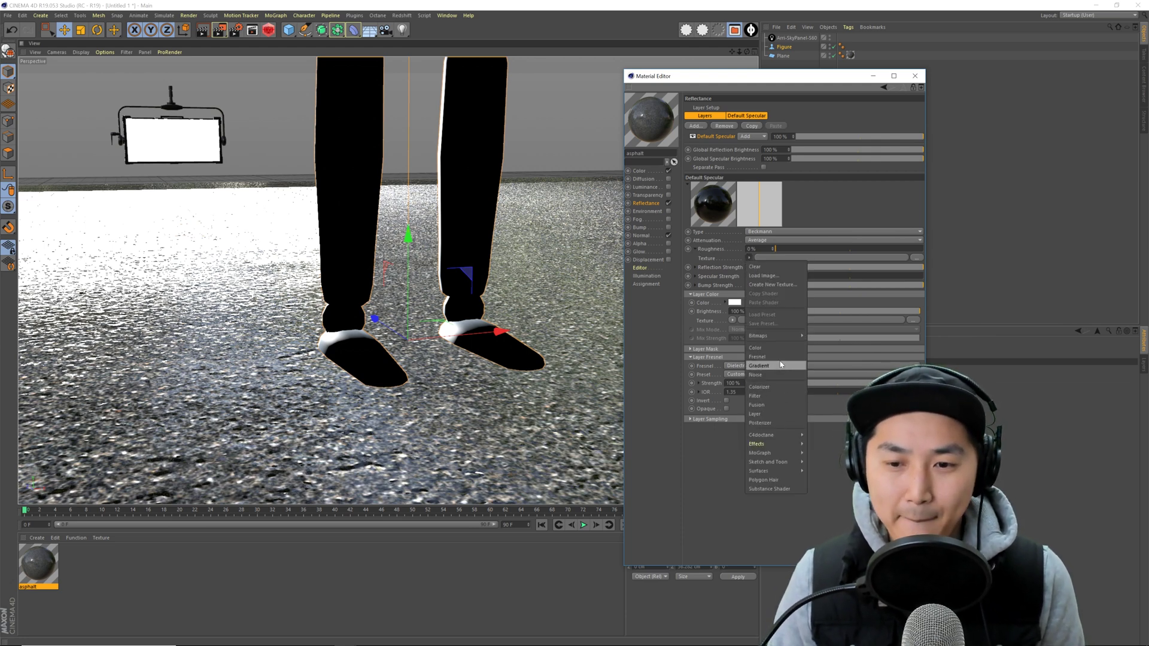
{"action": "left_click", "coordinate": [772, 386]}
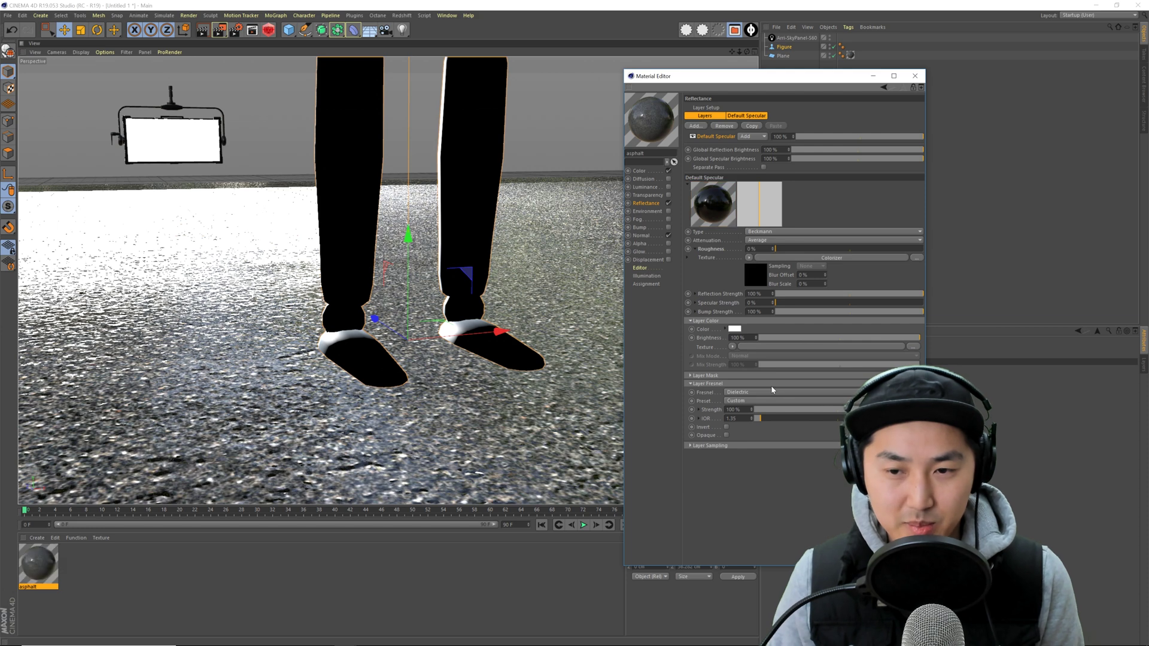
- Make the Colorizer gradient black to white by removing the red middle knot and turning the yellow end knot white
{"action": "left_click", "coordinate": [839, 260]}
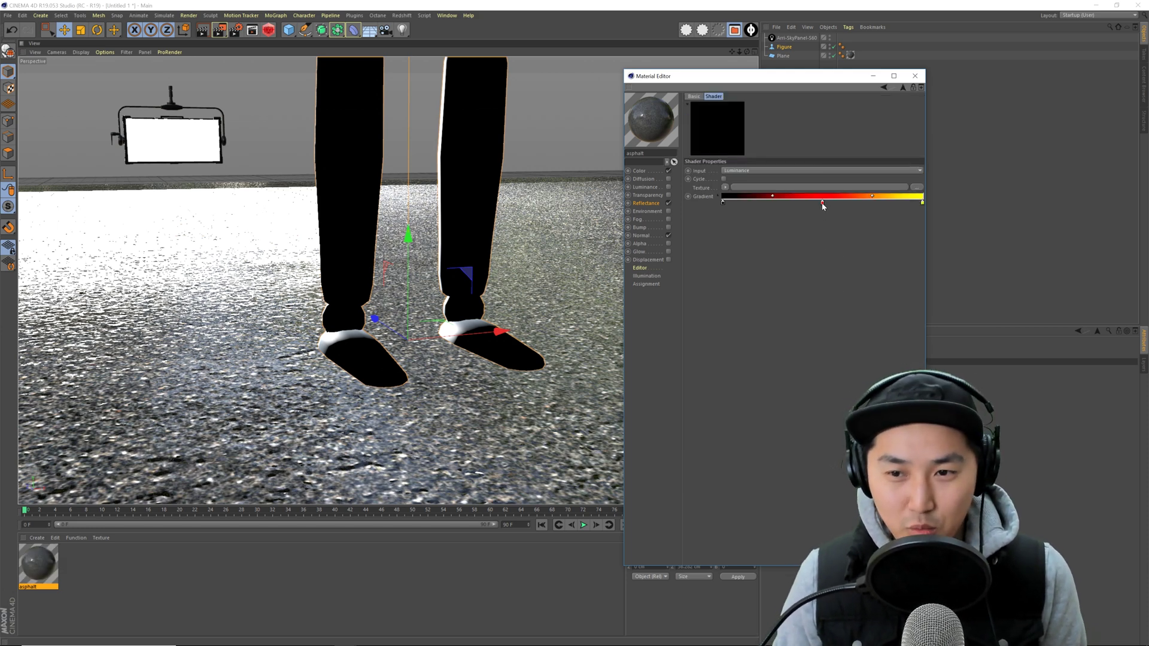
{"action": "left_click_drag", "start_coordinate": [823, 204], "coordinate": [826, 230]}
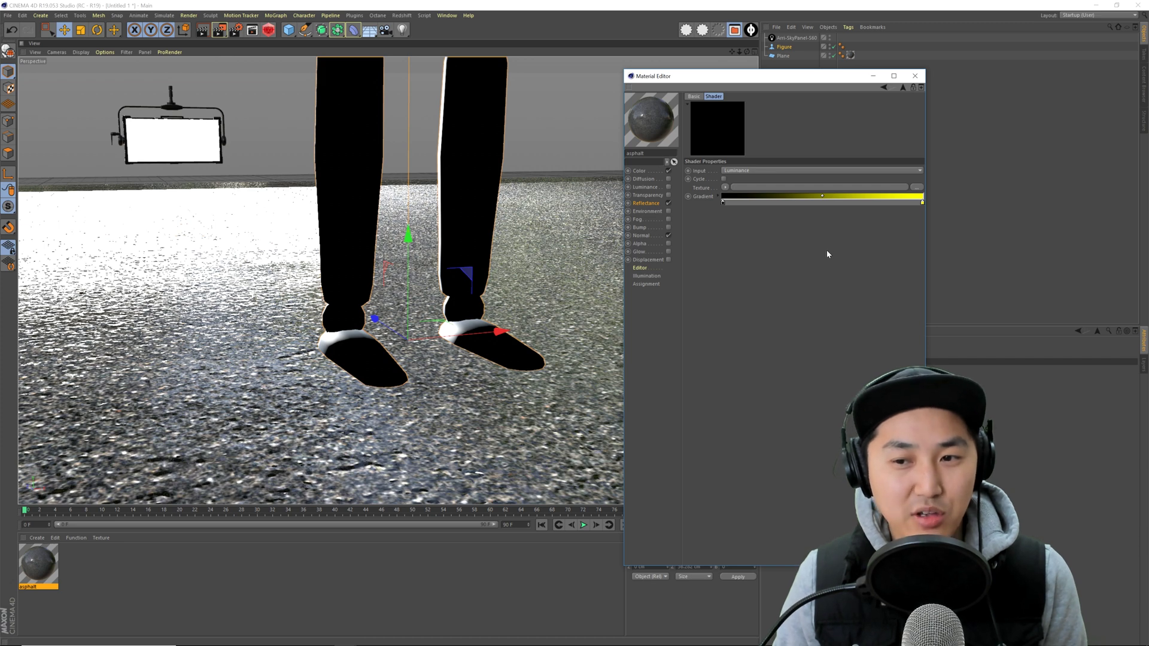
{"action": "double_click", "coordinate": [921, 204]}
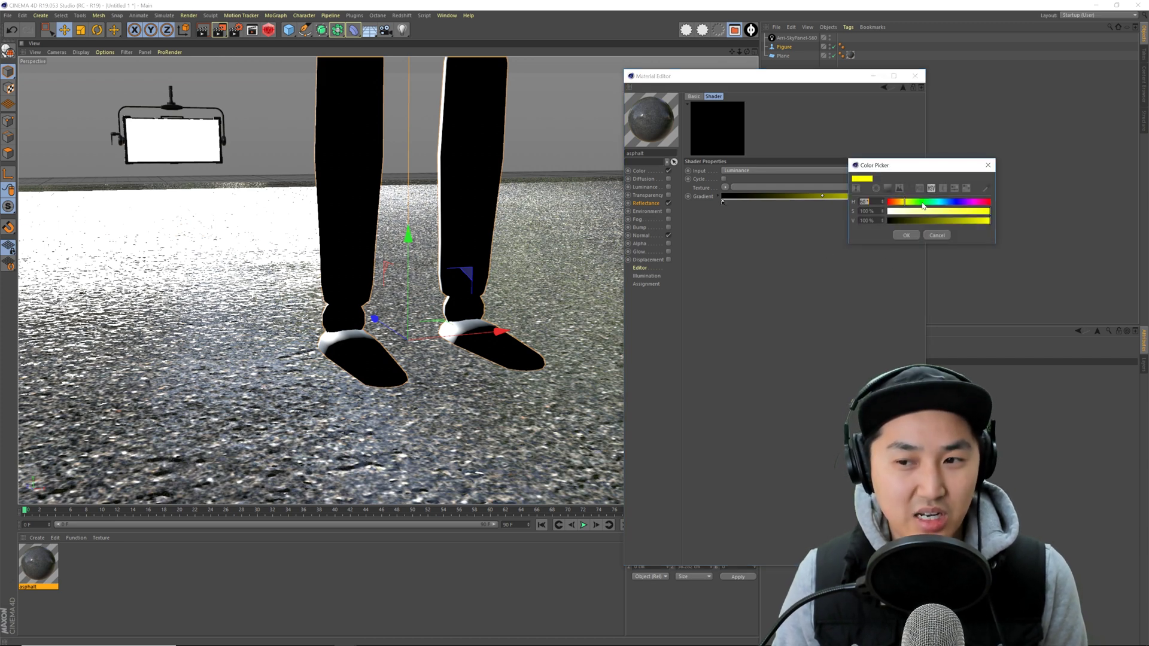
{"action": "left_click_drag", "start_coordinate": [912, 211], "coordinate": [891, 217]}
{"action": "left_click", "coordinate": [906, 235]}
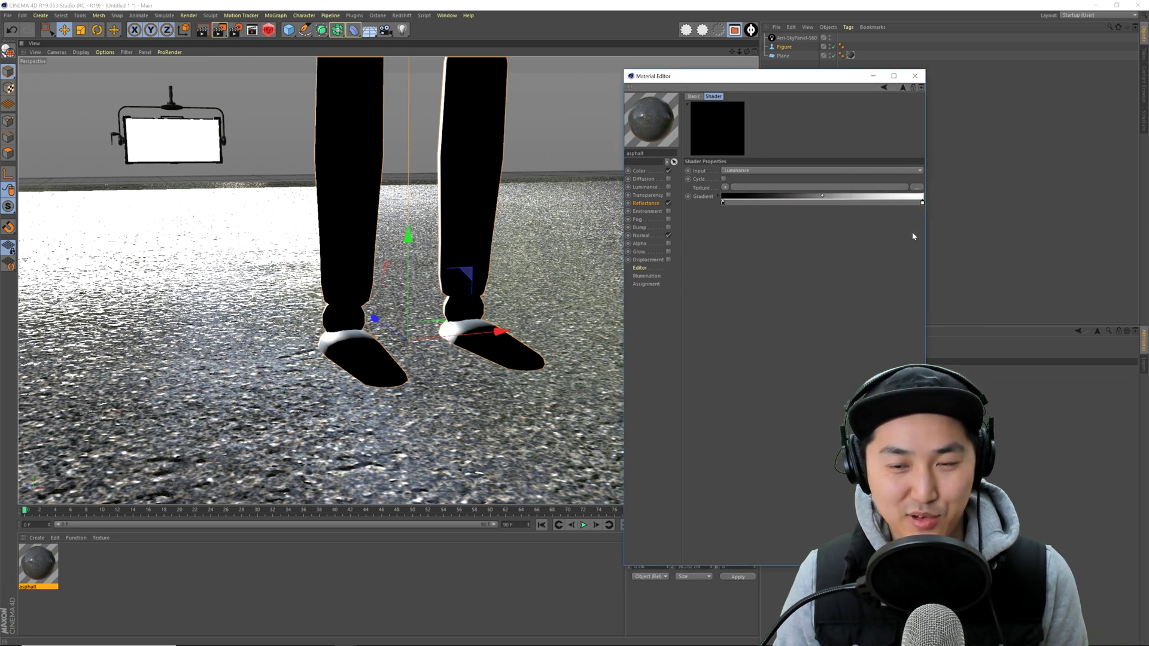
- Load asphault-02_glossiness.jpg as the Colorizer's texture without copying it to the project location
{"action": "left_click", "coordinate": [807, 187]}
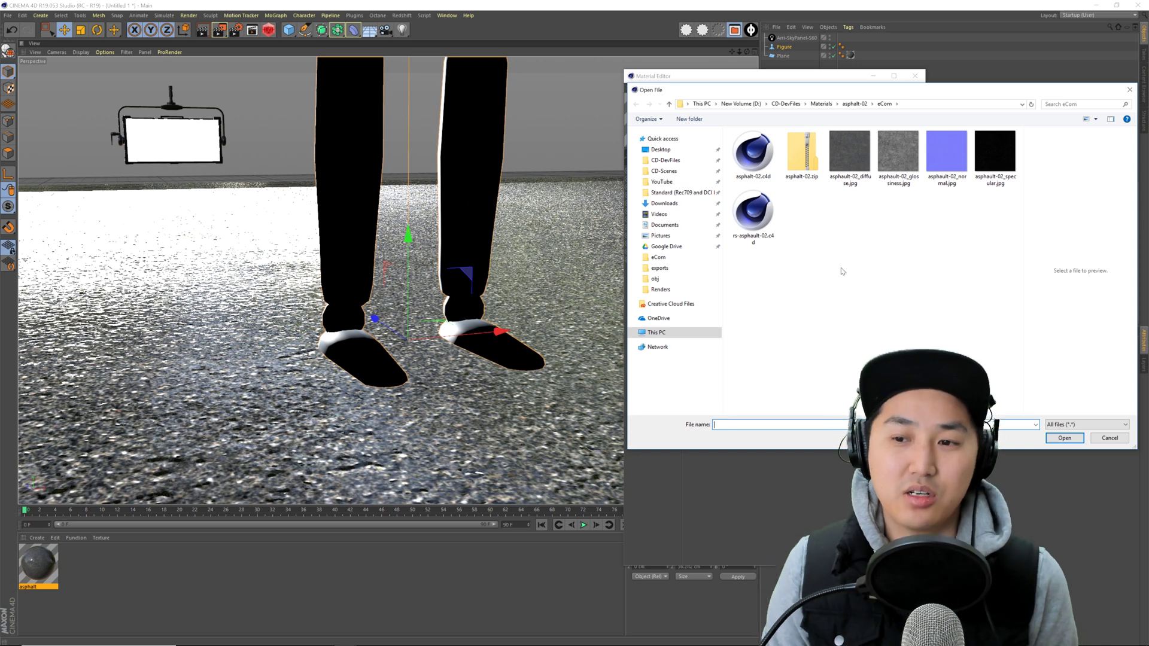
{"action": "left_click", "coordinate": [900, 147]}
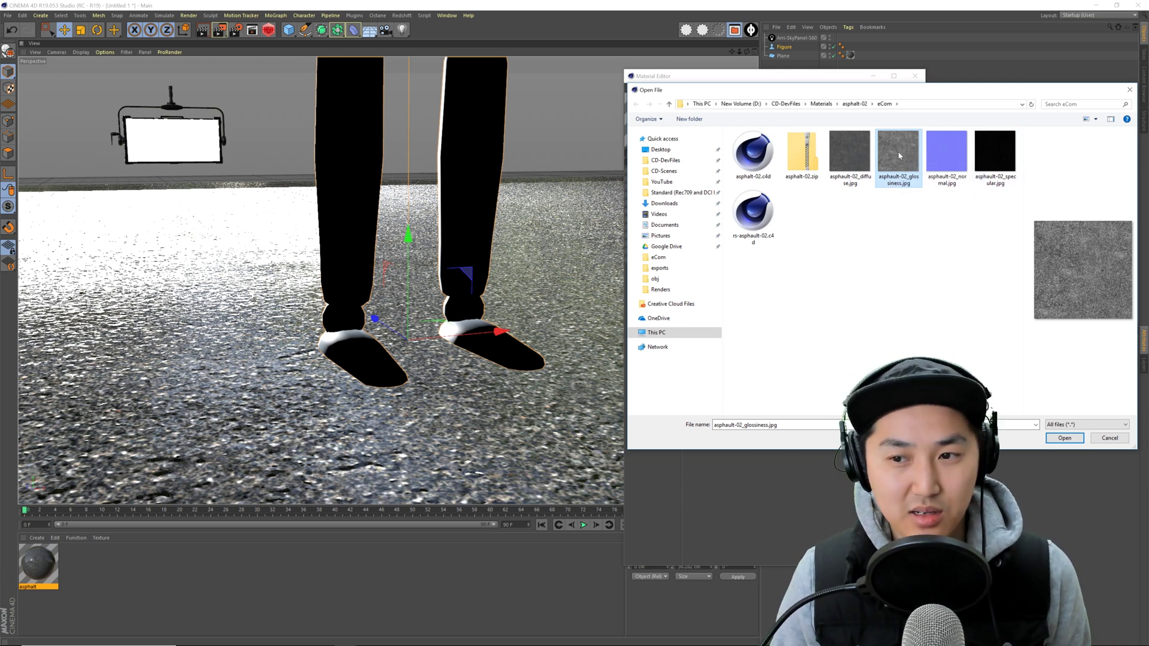
{"action": "double_click", "coordinate": [893, 158]}
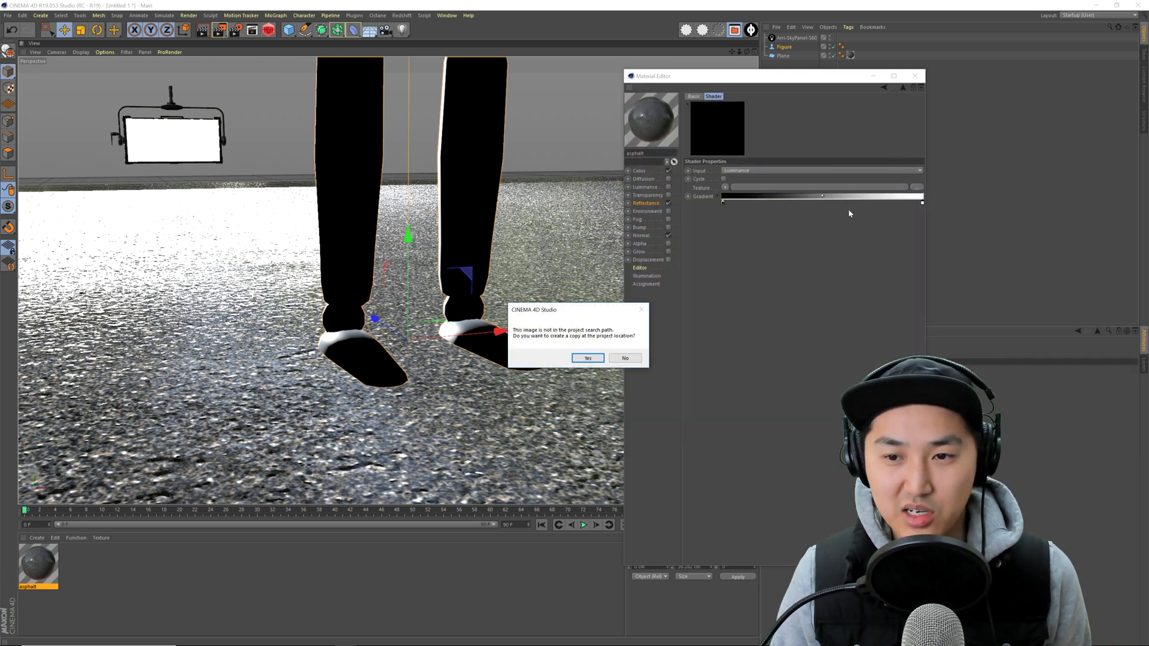
{"action": "left_click", "coordinate": [632, 357]}
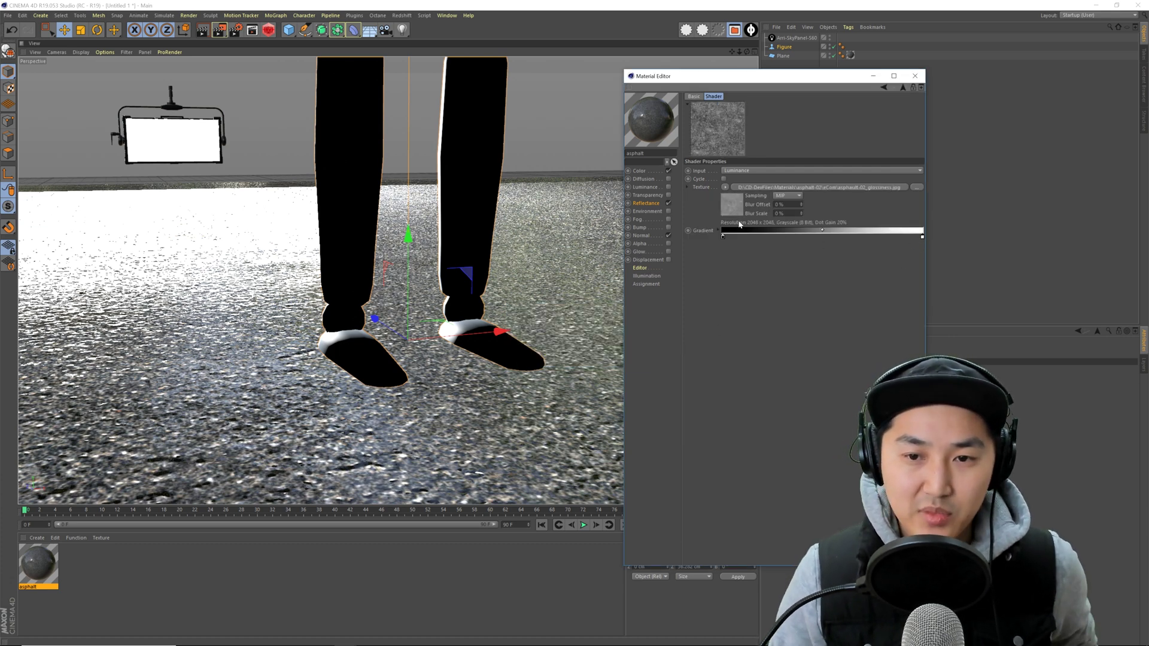
- Check the Colorizer in the roughness texture and set the Default Specular layer's roughness to 100%
{"action": "left_click", "coordinate": [646, 204]}
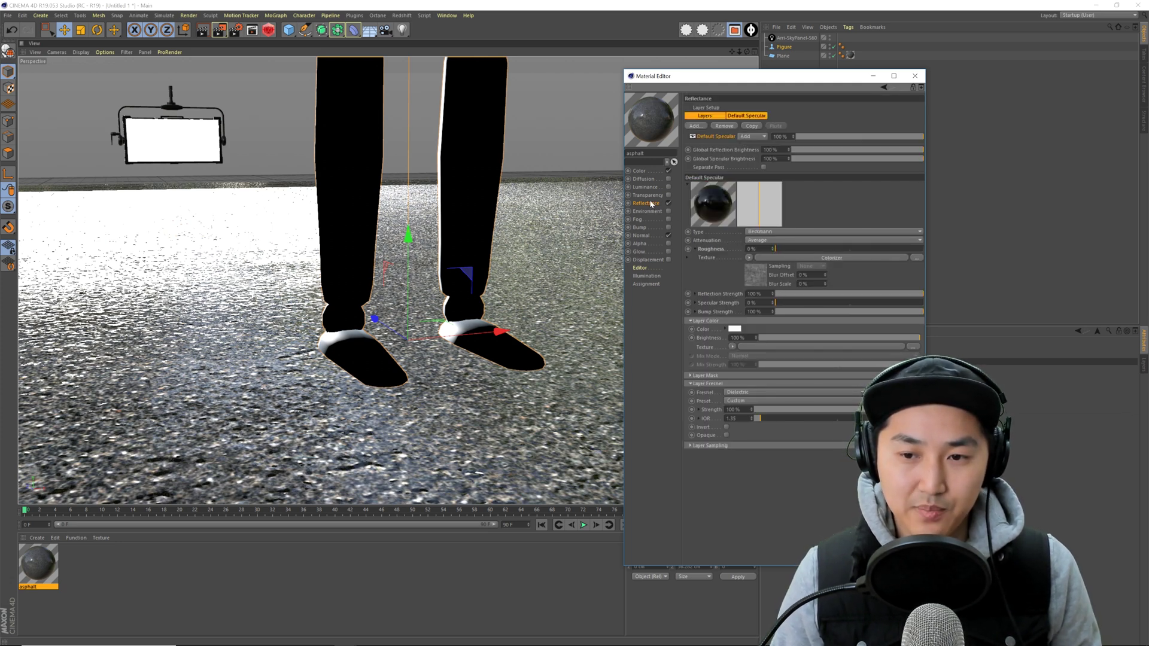
{"action": "left_click", "coordinate": [774, 258]}
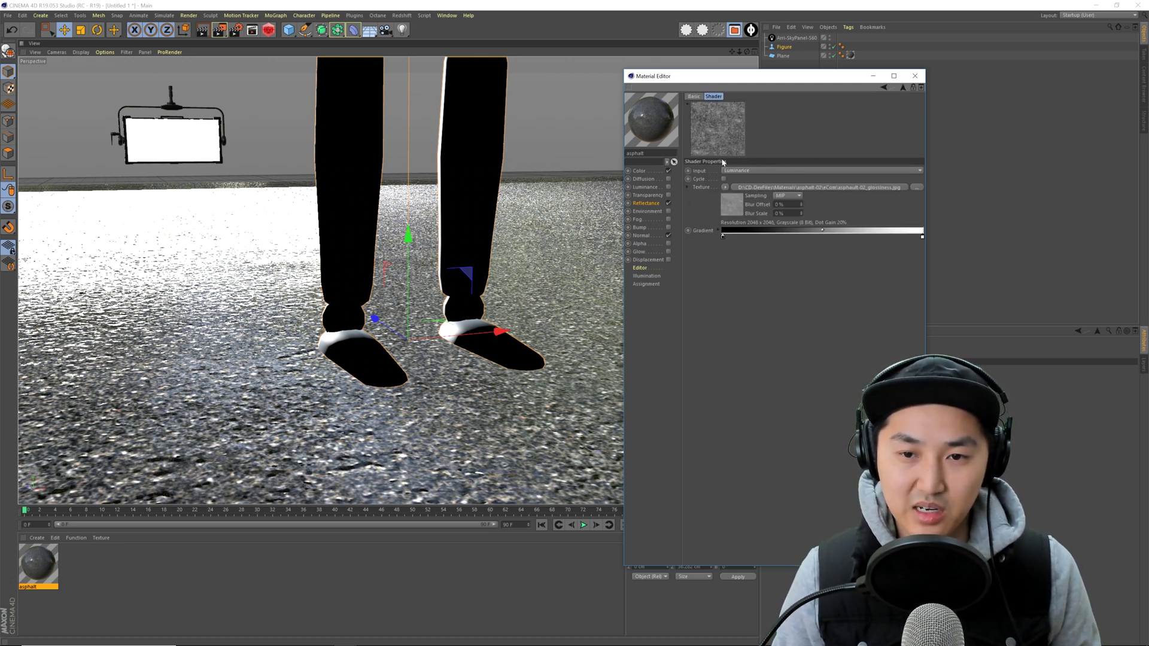
{"action": "left_click", "coordinate": [904, 88]}
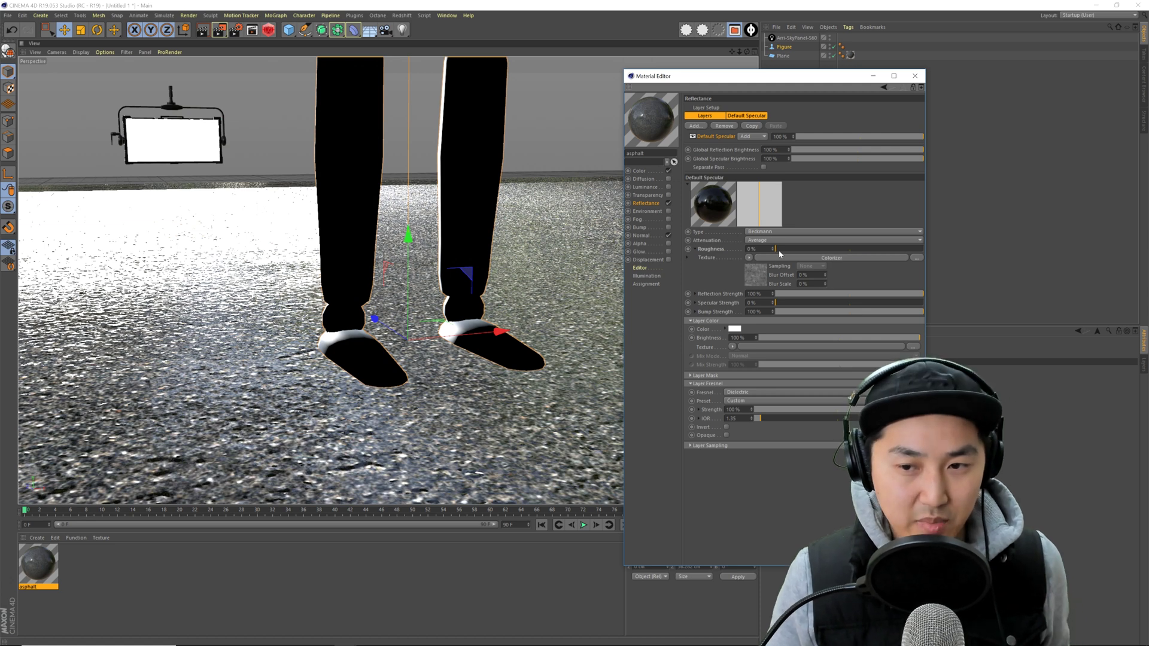
{"action": "left_click_drag", "start_coordinate": [776, 249], "coordinate": [934, 256]}
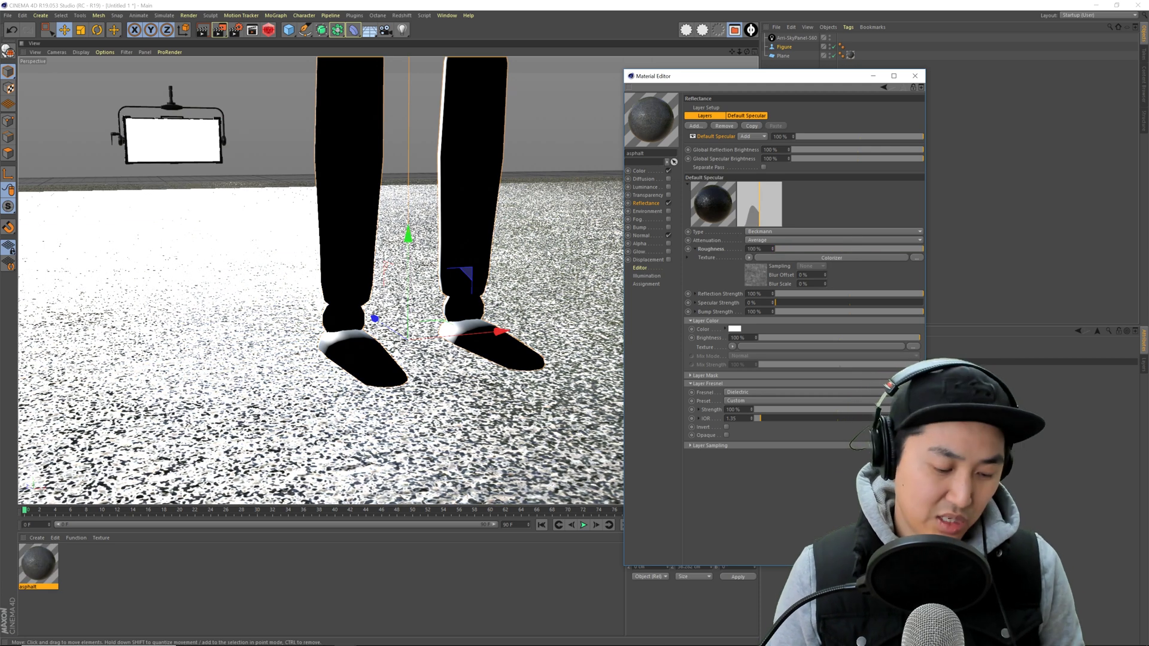
- Render the close view of the feet with the textured roughness, stop the render and close the Picture Viewer
{"action": "key", "text": "shift+r"}
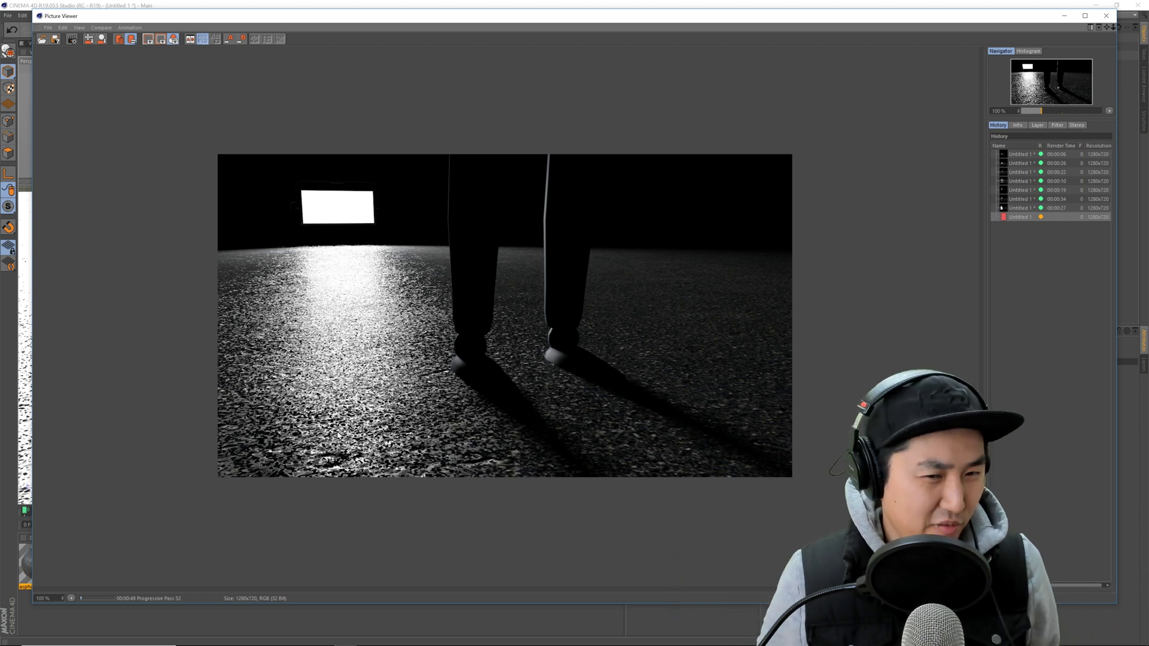
{"action": "left_click", "coordinate": [72, 38]}
{"action": "left_click", "coordinate": [588, 363]}
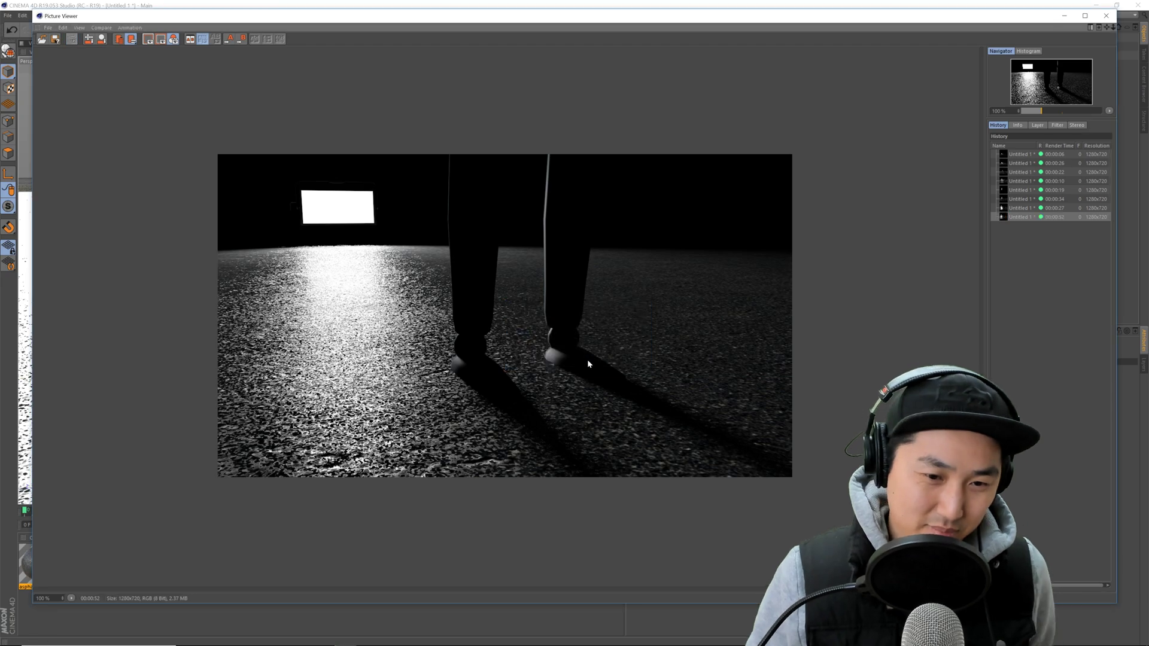
{"action": "left_click", "coordinate": [1105, 16]}
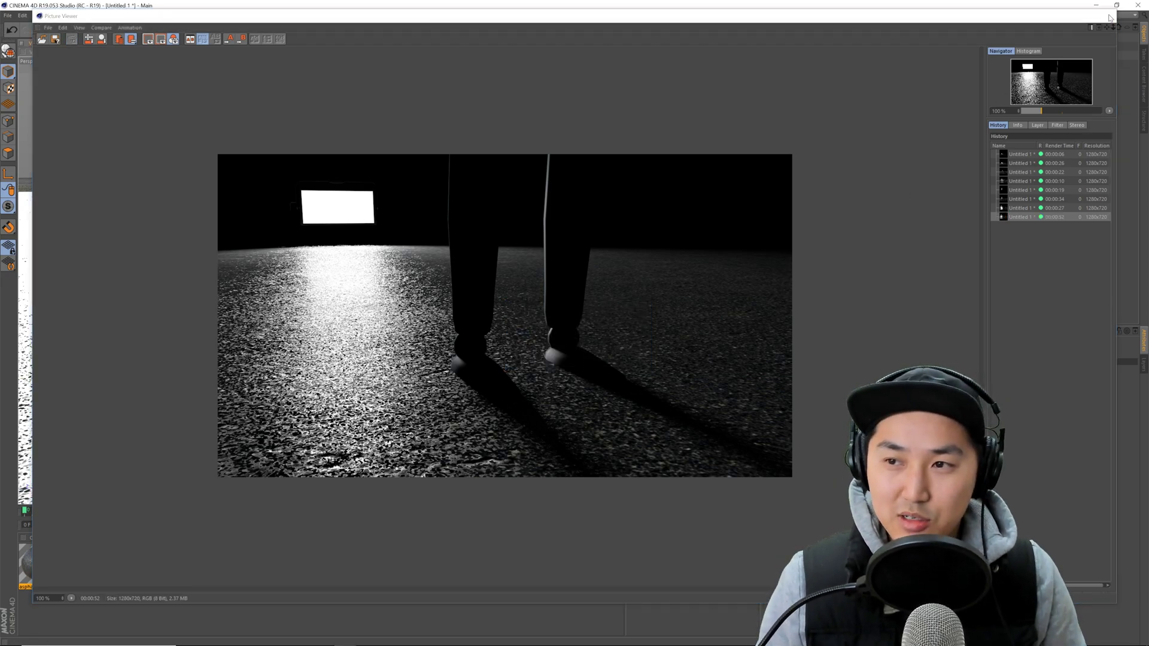
- Frame the whole figure with the SkyPanel, render this wider view and stop the render
{"action": "right_click_drag", "start_coordinate": [482, 261], "coordinate": [328, 320], "text": "alt"}
{"action": "left_click_drag", "start_coordinate": [328, 320], "coordinate": [318, 375], "text": "alt"}
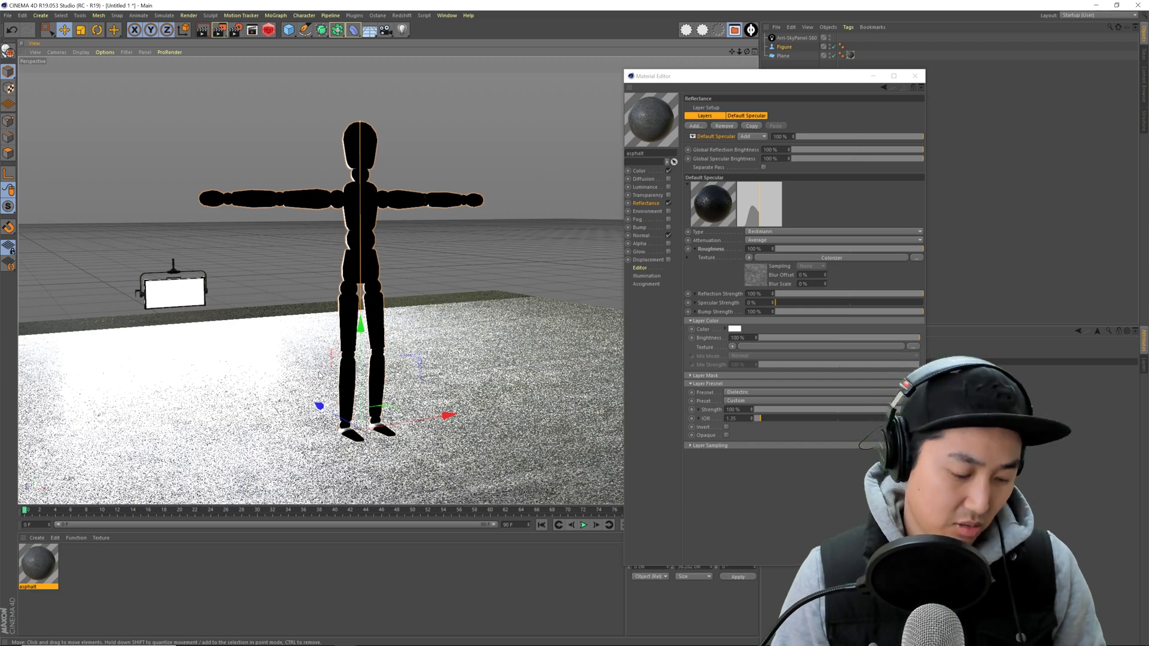
{"action": "key", "text": "shift+r"}
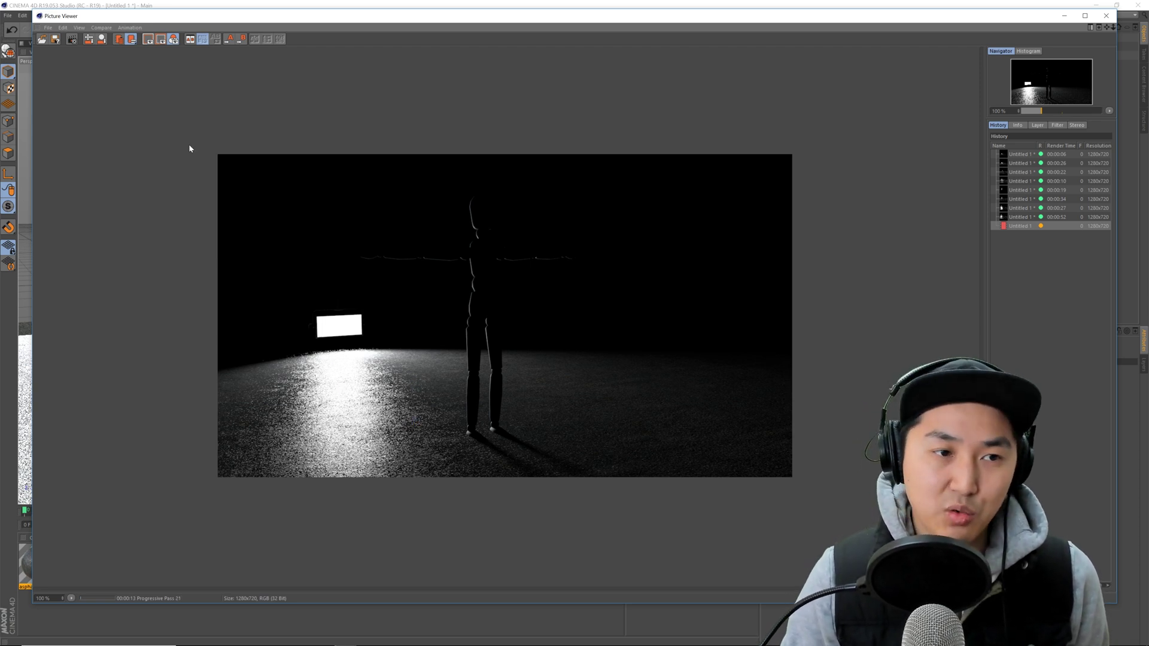
{"action": "left_click", "coordinate": [72, 39]}
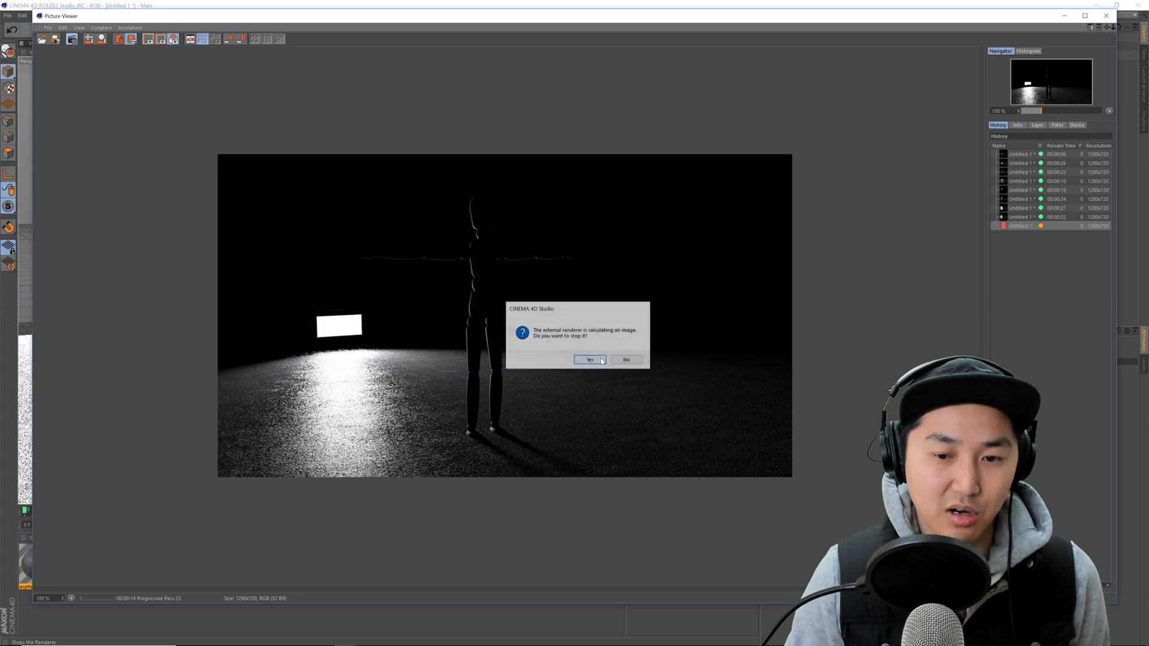
{"action": "left_click", "coordinate": [586, 360]}
- Shrink the Picture Viewer and place it side by side with the Material Editor
{"action": "left_click_drag", "start_coordinate": [1117, 606], "coordinate": [789, 439]}
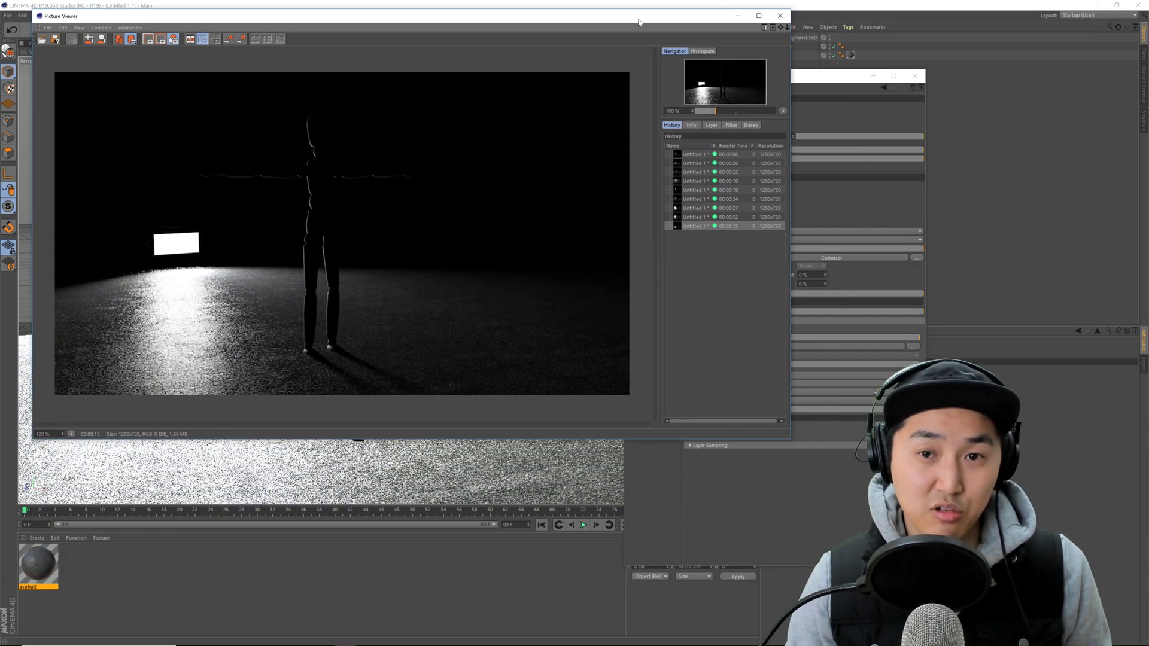
{"action": "left_click_drag", "start_coordinate": [636, 20], "coordinate": [622, 24]}
{"action": "left_click", "coordinate": [794, 80]}
{"action": "left_click_drag", "start_coordinate": [795, 80], "coordinate": [953, 22]}
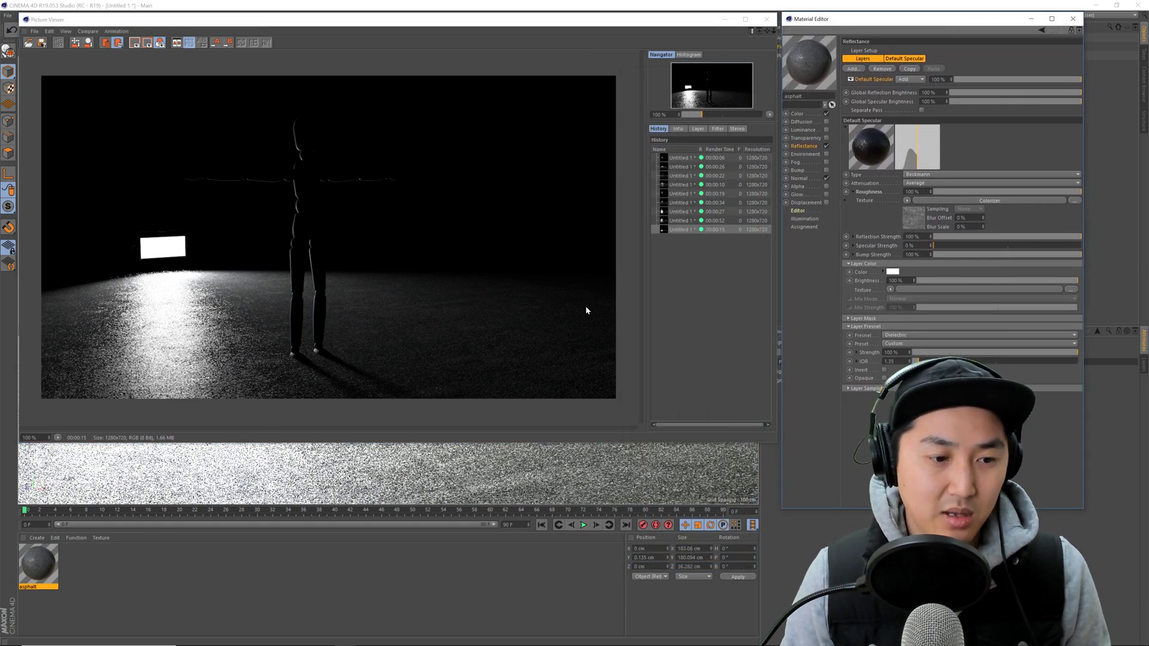
- Shift the roughness Colorizer gradient's midpoint toward the black knot, about a fifth of the way along
{"action": "left_click", "coordinate": [940, 201]}
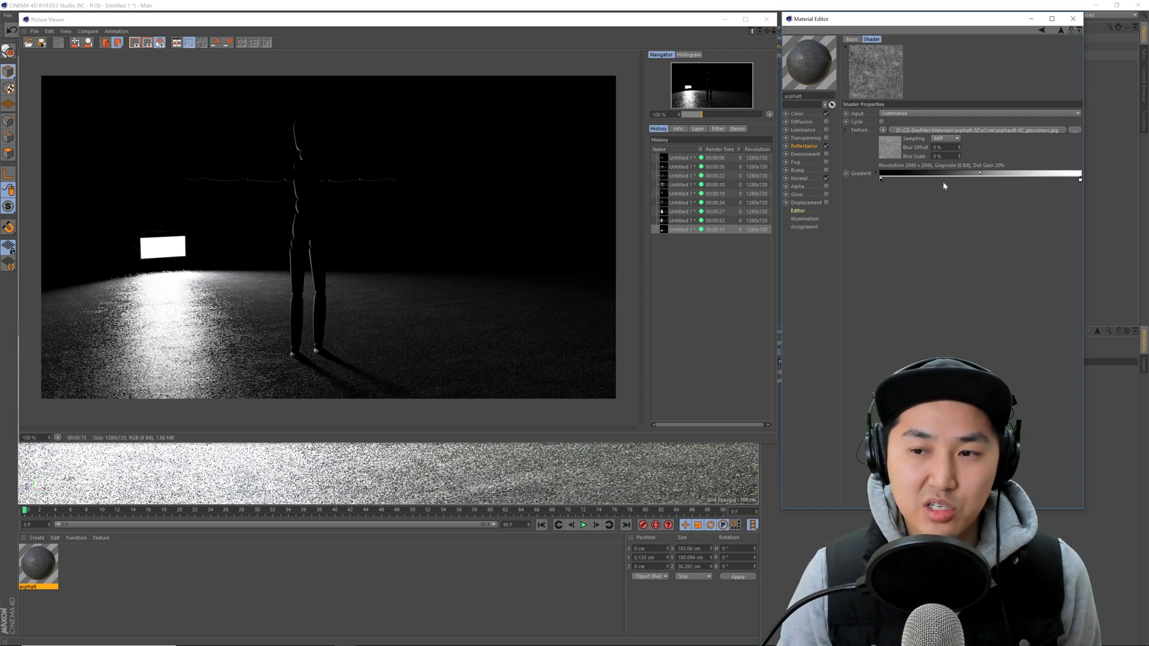
{"action": "mouse_move", "coordinate": [980, 174]}
{"action": "left_mouse_down"}
{"action": "mouse_move", "coordinate": [906, 175]}
{"action": "mouse_move", "coordinate": [918, 177]}
{"action": "left_mouse_up"}
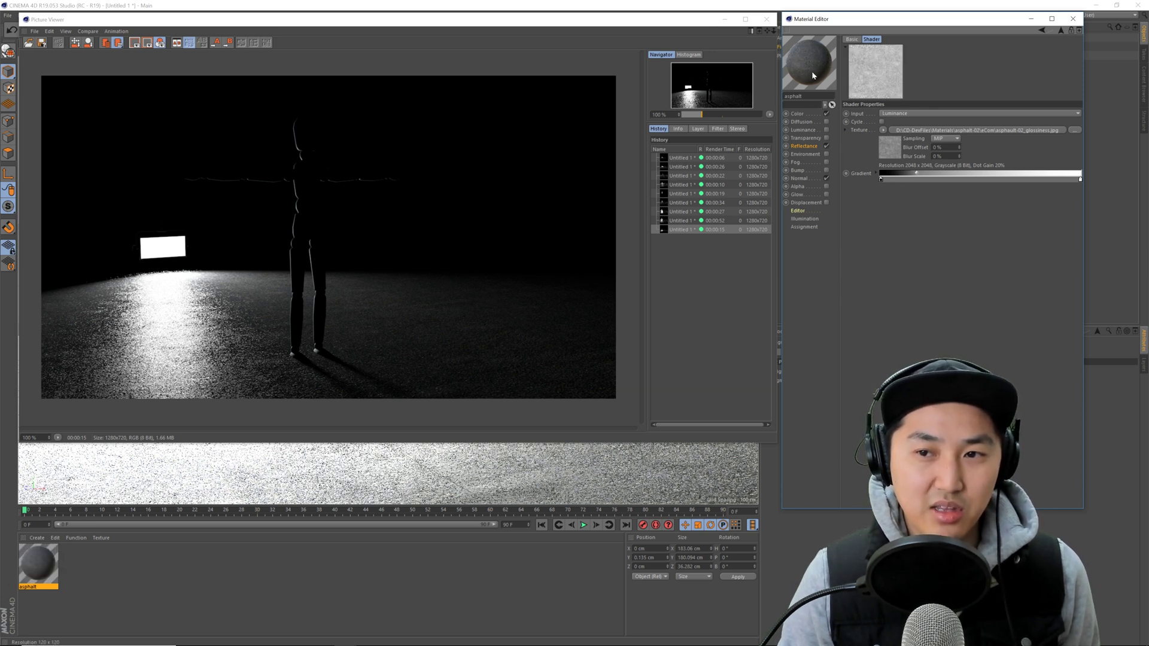
{"action": "mouse_move", "coordinate": [917, 175]}
{"action": "left_mouse_down"}
{"action": "mouse_move", "coordinate": [981, 175]}
{"action": "mouse_move", "coordinate": [905, 177]}
{"action": "mouse_move", "coordinate": [922, 177]}
{"action": "left_mouse_up"}
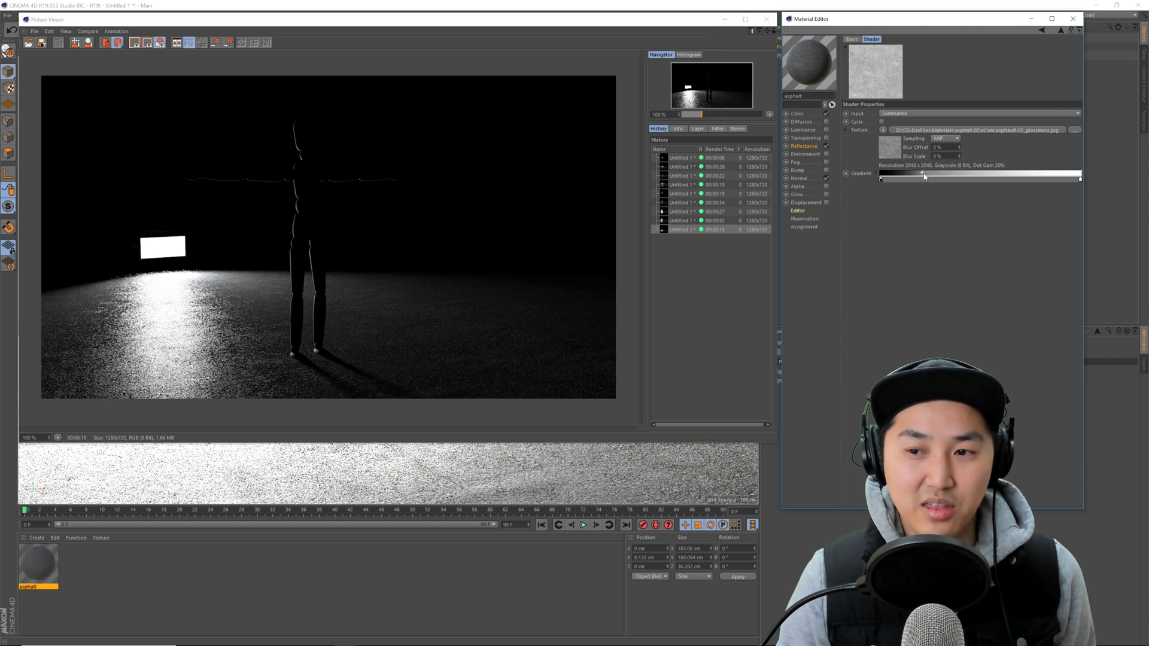
- Render the whole-figure view with the brightened roughness map and stop the render
{"action": "left_click", "coordinate": [593, 22]}
{"action": "left_click_drag", "start_coordinate": [593, 23], "coordinate": [590, 24]}
{"action": "key", "text": "shift+r"}
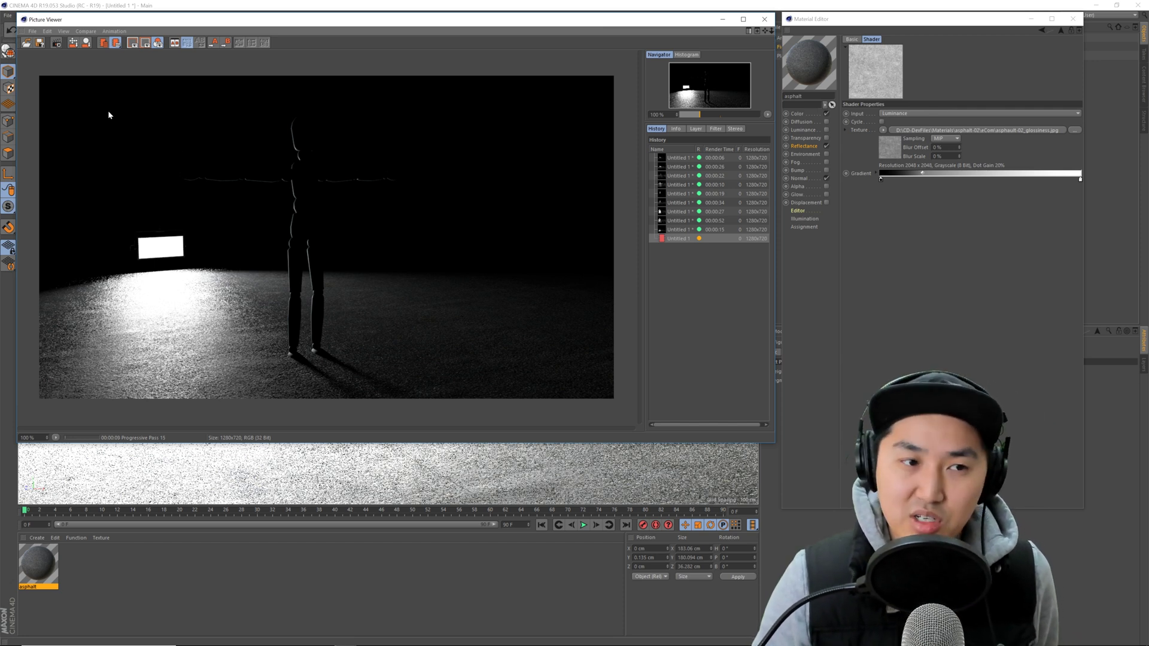
{"action": "left_click", "coordinate": [55, 42]}
{"action": "left_click", "coordinate": [589, 359]}
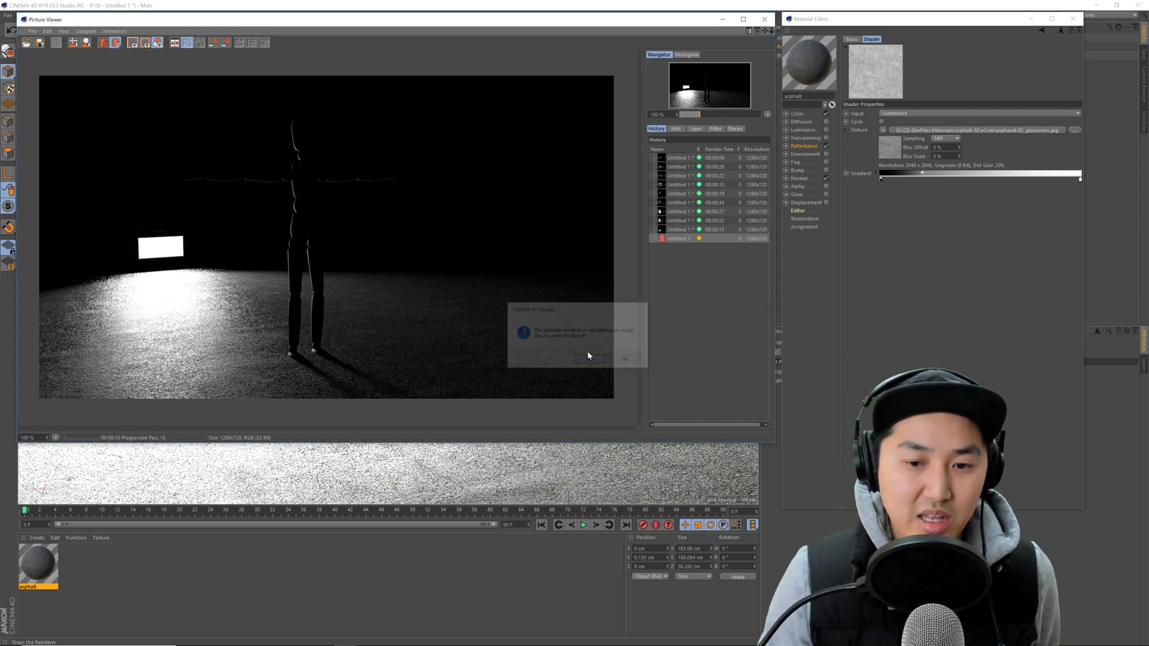
- Try the Colorizer gradient's midpoint close to the white knot, render the darkened roughness map and stop the render
{"action": "left_click_drag", "start_coordinate": [923, 178], "coordinate": [1052, 177]}
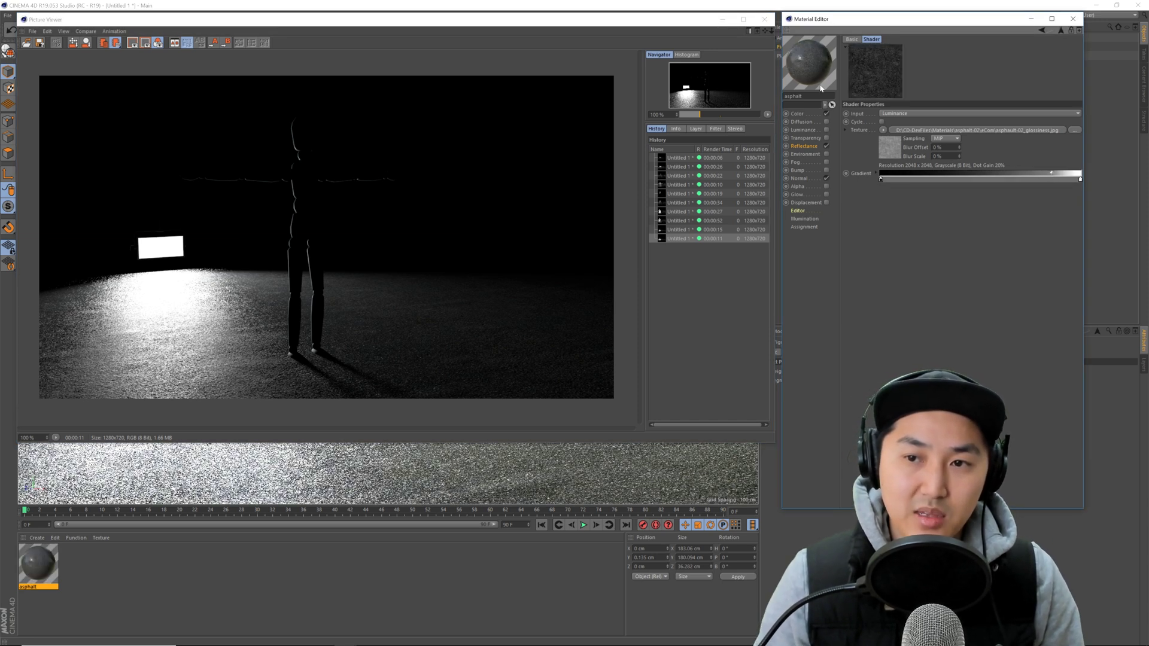
{"action": "left_click_drag", "start_coordinate": [656, 26], "coordinate": [656, 27]}
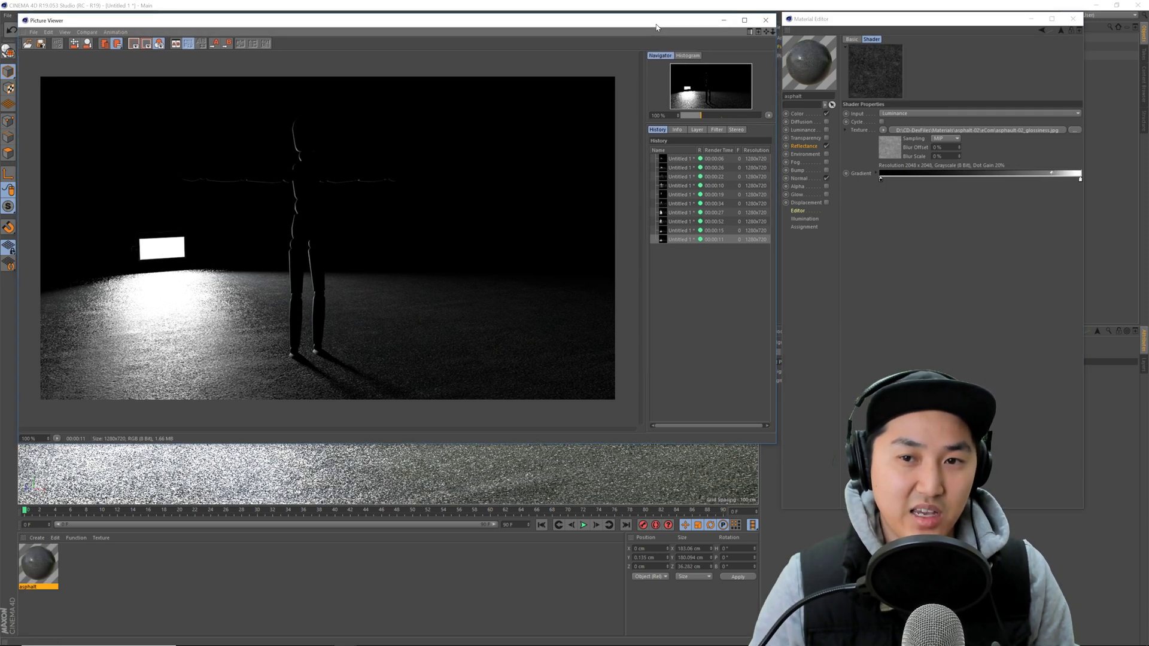
{"action": "key", "text": "shift+r"}
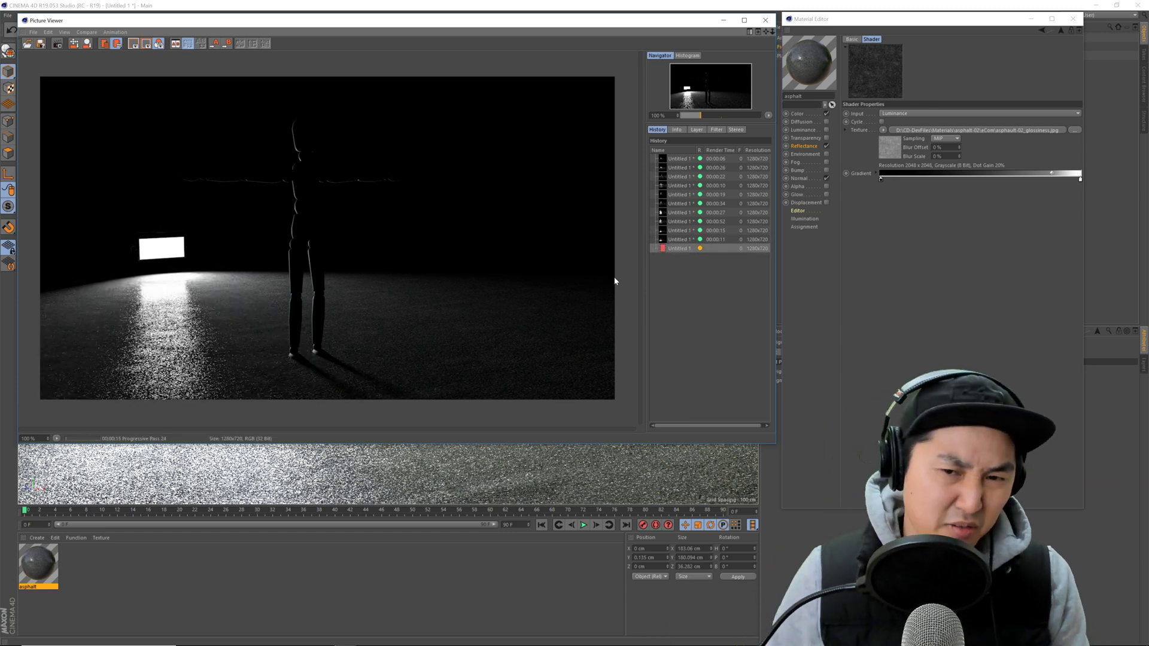
{"action": "left_click", "coordinate": [58, 43]}
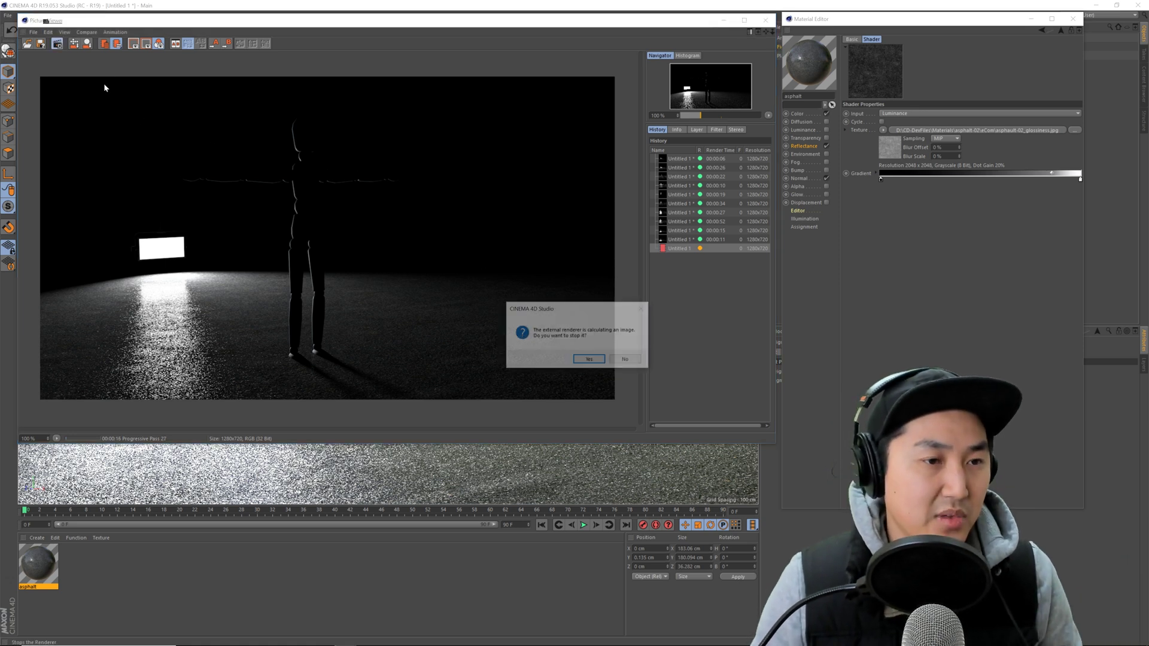
{"action": "left_click", "coordinate": [583, 357]}
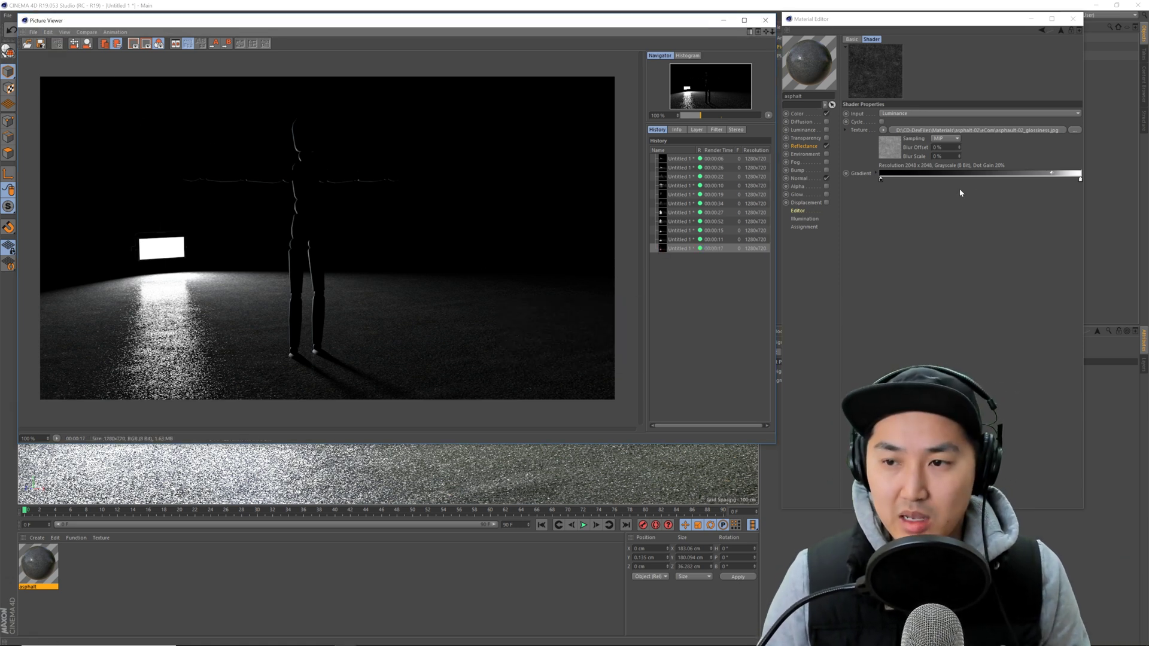
- Move the Colorizer gradient's midpoint back to about halfway between the black and white knots
{"action": "left_click_drag", "start_coordinate": [1050, 175], "coordinate": [983, 178]}
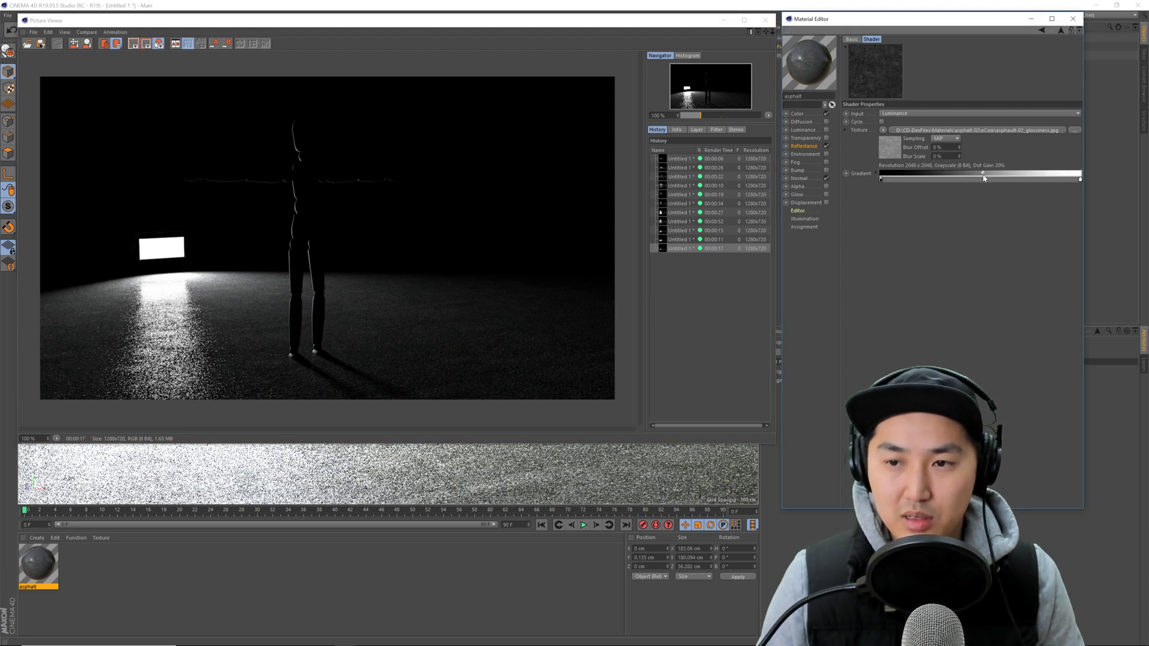
- Reduce the Default Specular layer's strength to 22% in the asphalt material's reflectance
{"action": "left_click", "coordinate": [809, 146]}
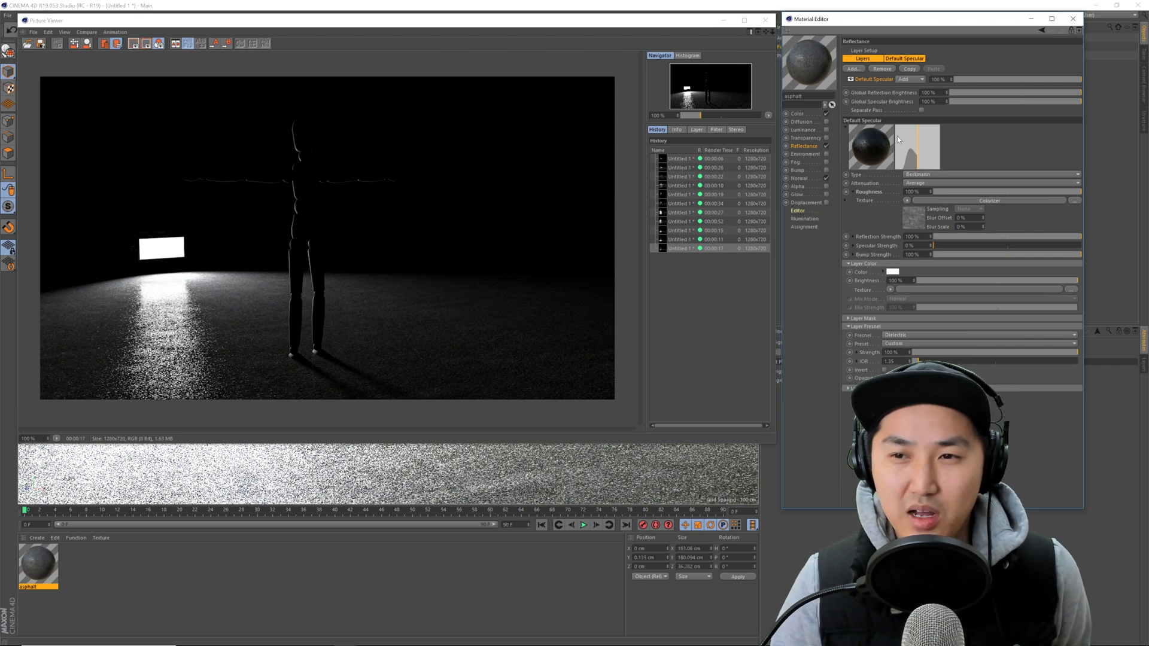
{"action": "left_click", "coordinate": [914, 262]}
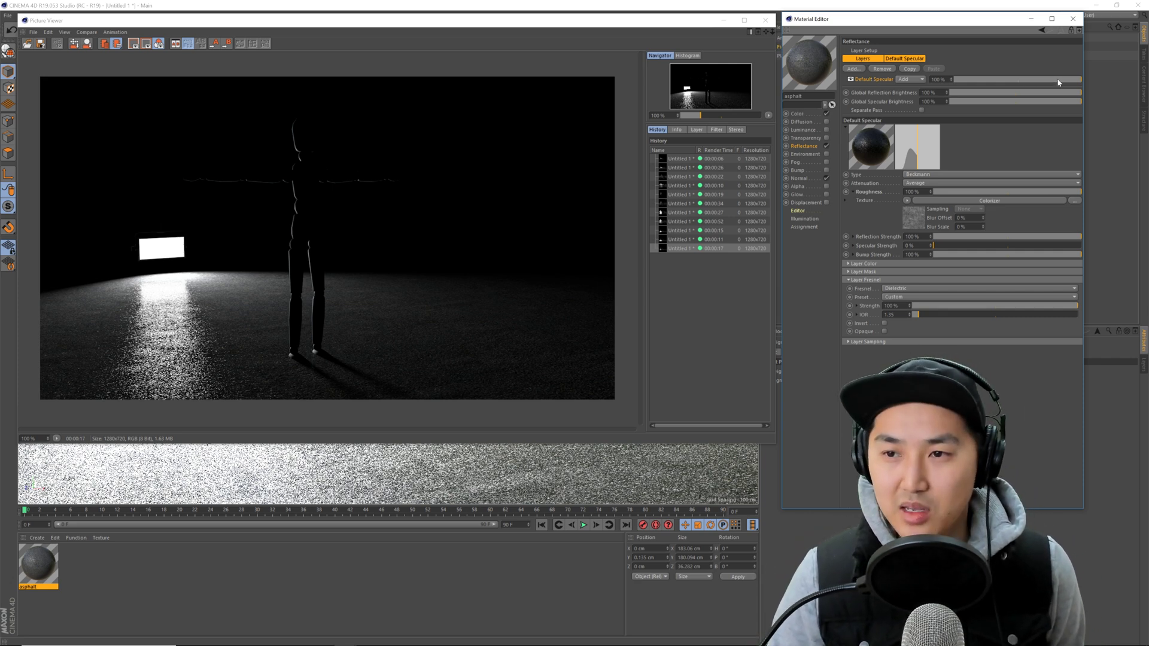
{"action": "left_click_drag", "start_coordinate": [1058, 82], "coordinate": [978, 83]}
{"action": "key", "text": "ctrl+z"}
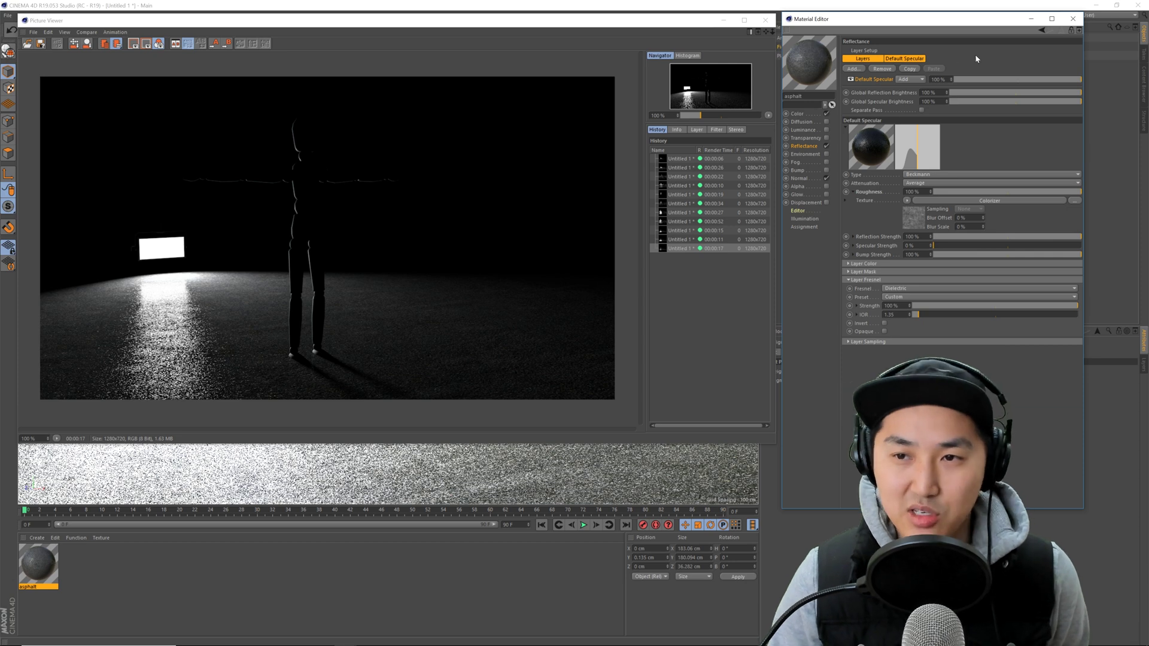
{"action": "left_click_drag", "start_coordinate": [1043, 82], "coordinate": [981, 83]}
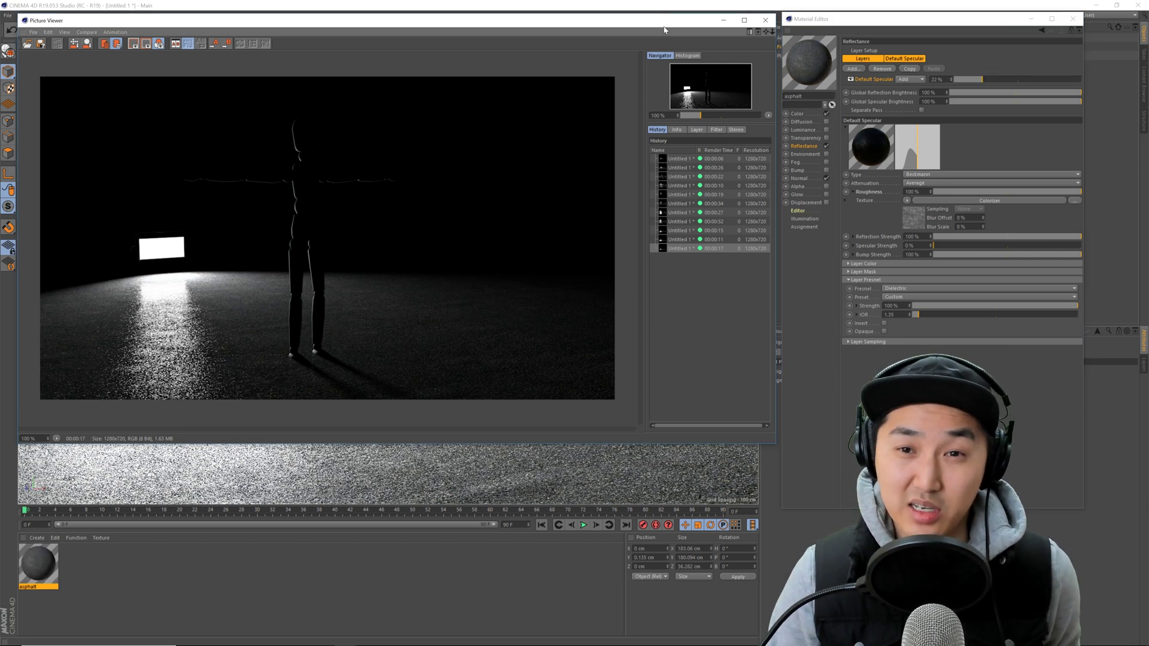
- Render the whole-figure view with the weakened reflection, stop the render and close the Picture Viewer
{"action": "left_click_drag", "start_coordinate": [669, 27], "coordinate": [667, 27]}
{"action": "key", "text": "shift+r"}
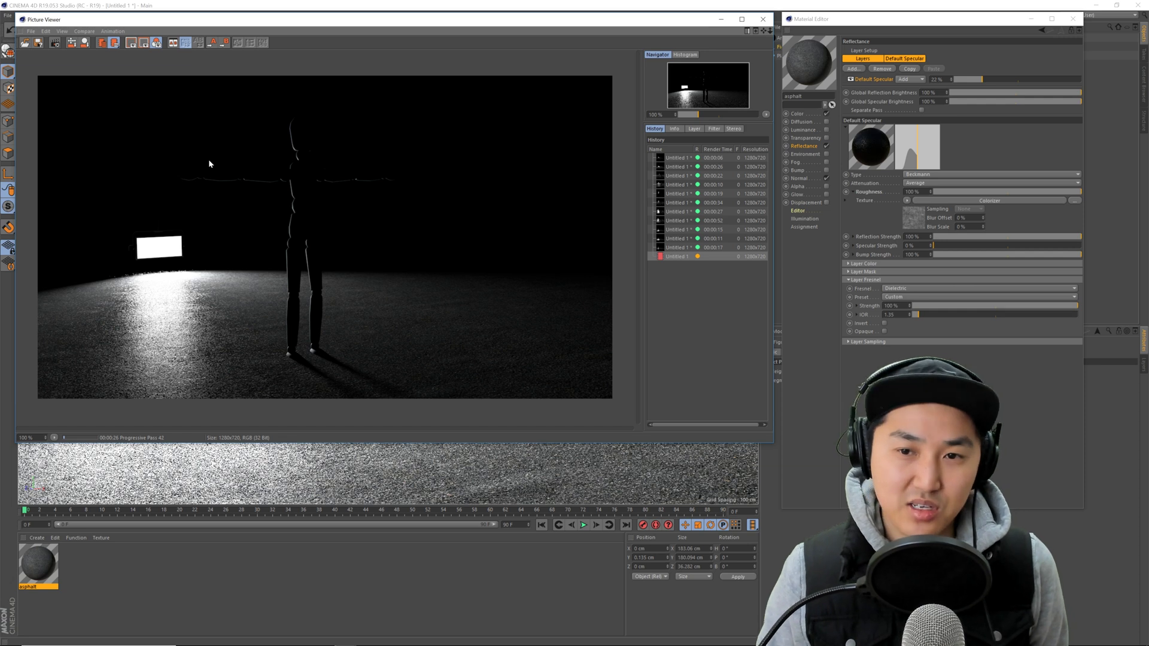
{"action": "left_click", "coordinate": [54, 43]}
{"action": "left_click", "coordinate": [588, 360]}
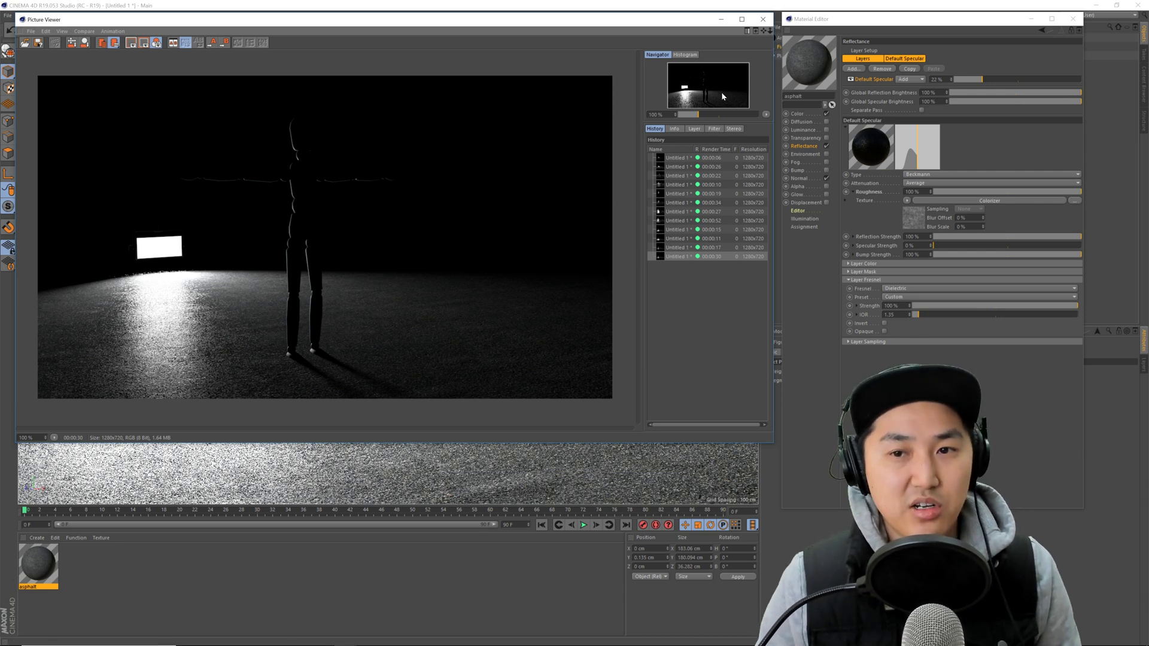
{"action": "left_click", "coordinate": [763, 20]}
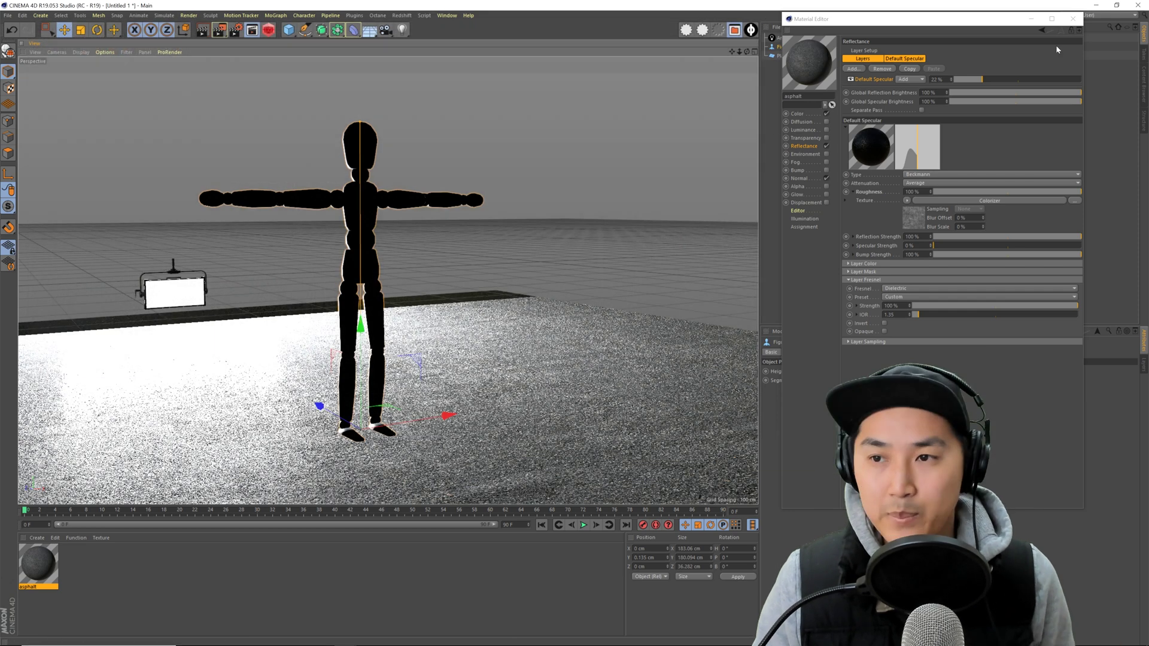
- Close the Material Editor and open the Physical-SD-Materials preset library in the Content Browser
{"action": "left_click", "coordinate": [1072, 19]}
{"action": "left_click", "coordinate": [802, 153]}
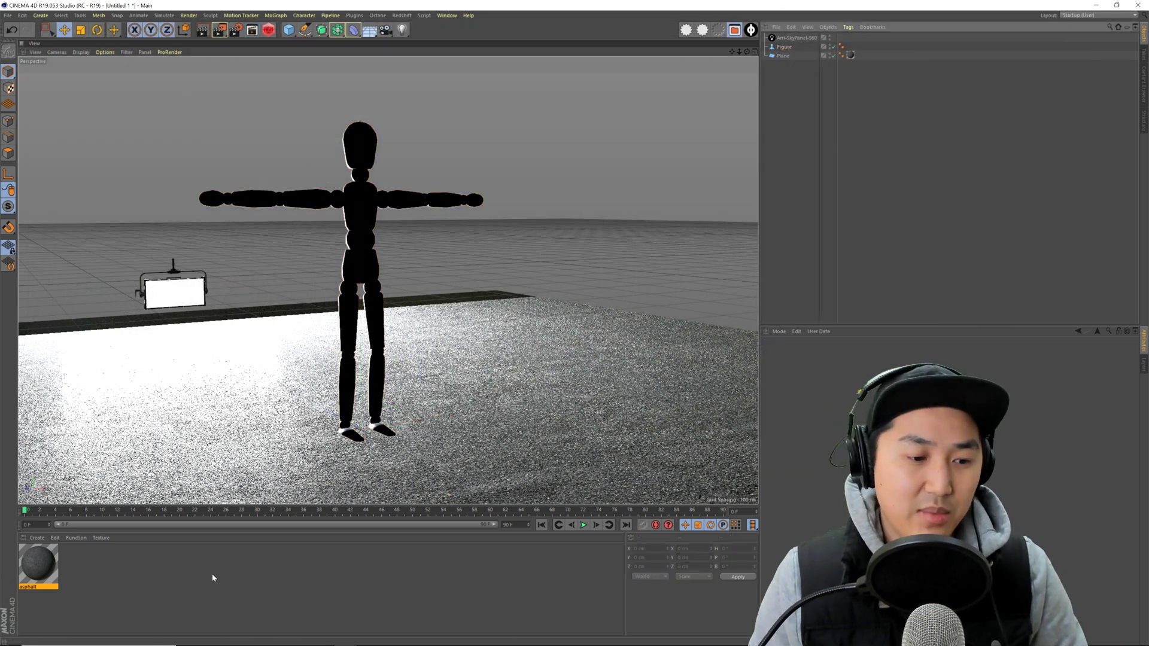
{"action": "left_click", "coordinate": [39, 565]}
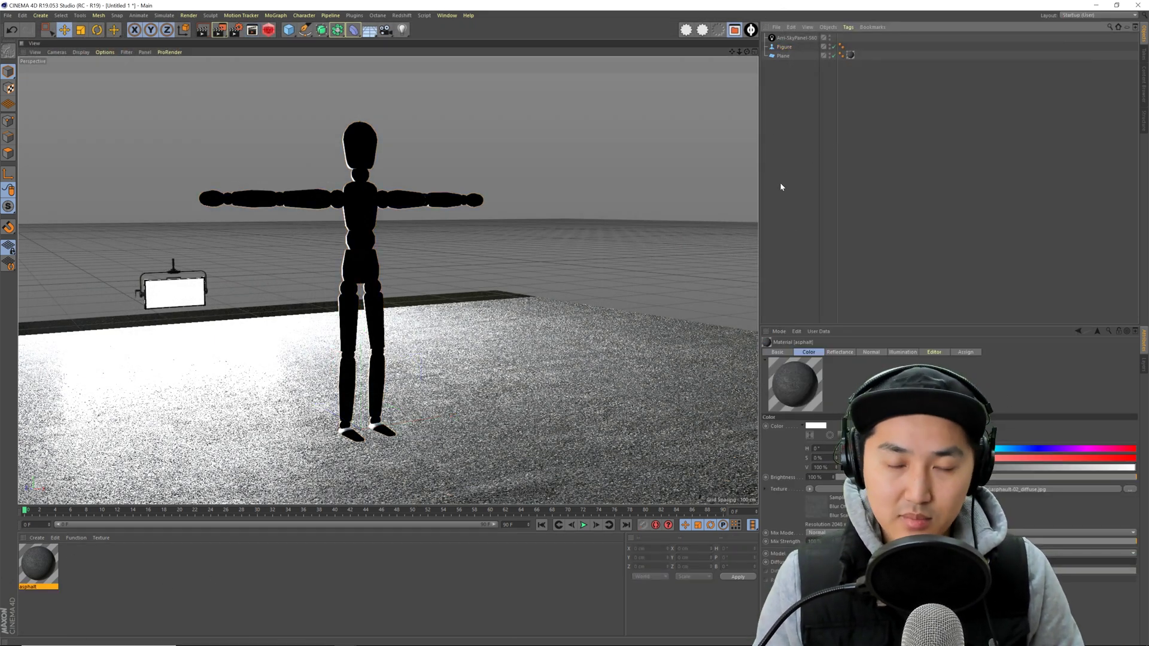
{"action": "key", "text": "shift+F8"}
{"action": "left_click_drag", "start_coordinate": [518, 77], "coordinate": [745, 77]}
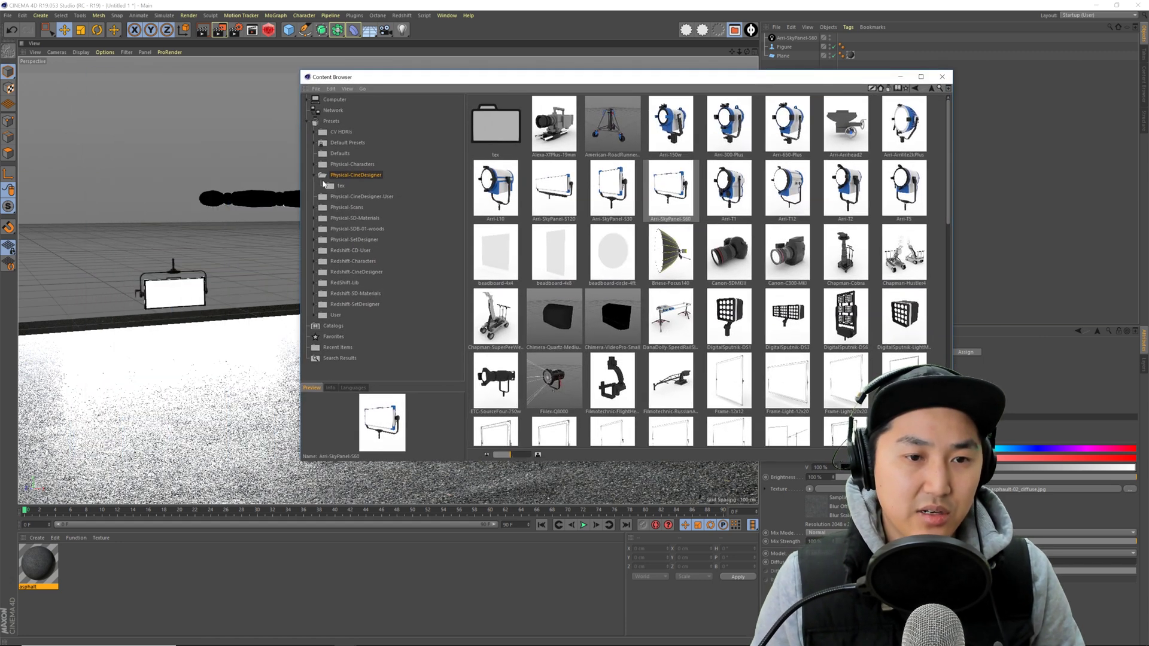
{"action": "left_click", "coordinate": [315, 175]}
{"action": "left_click", "coordinate": [357, 186]}
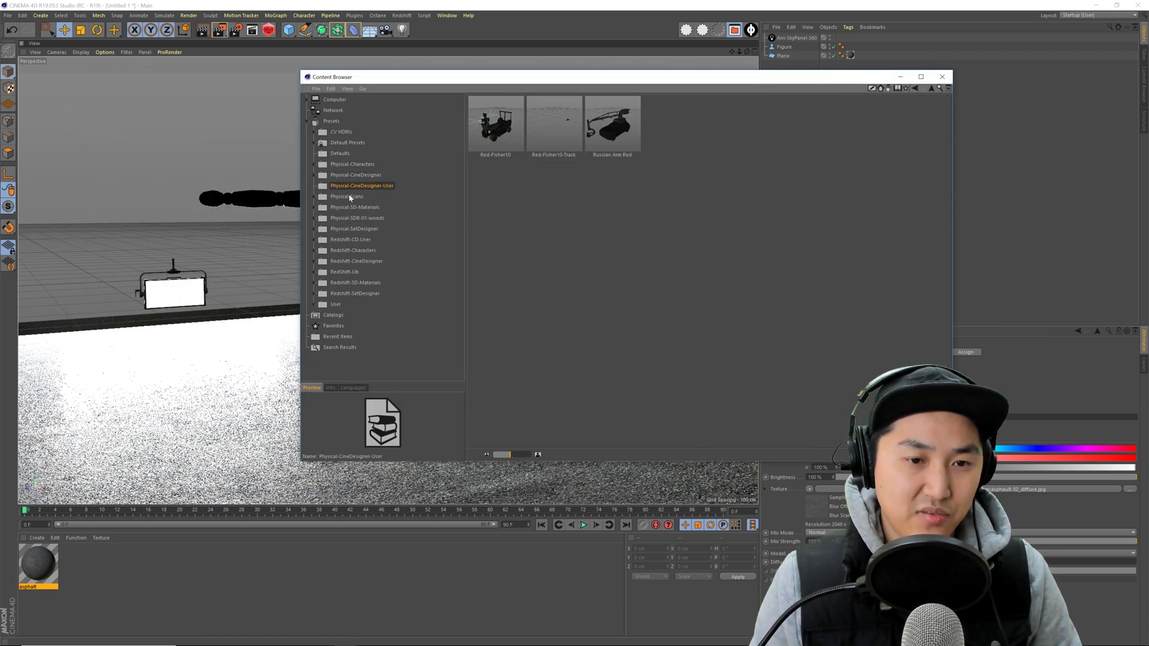
{"action": "left_click", "coordinate": [353, 208]}
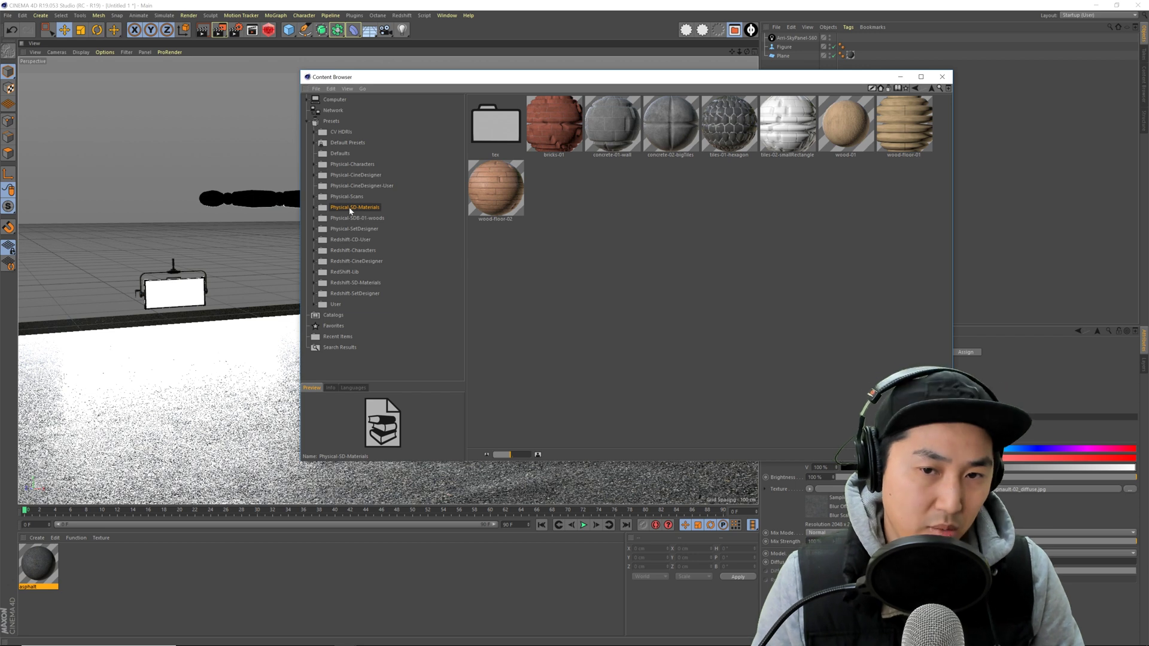
{"action": "left_click", "coordinate": [317, 89]}
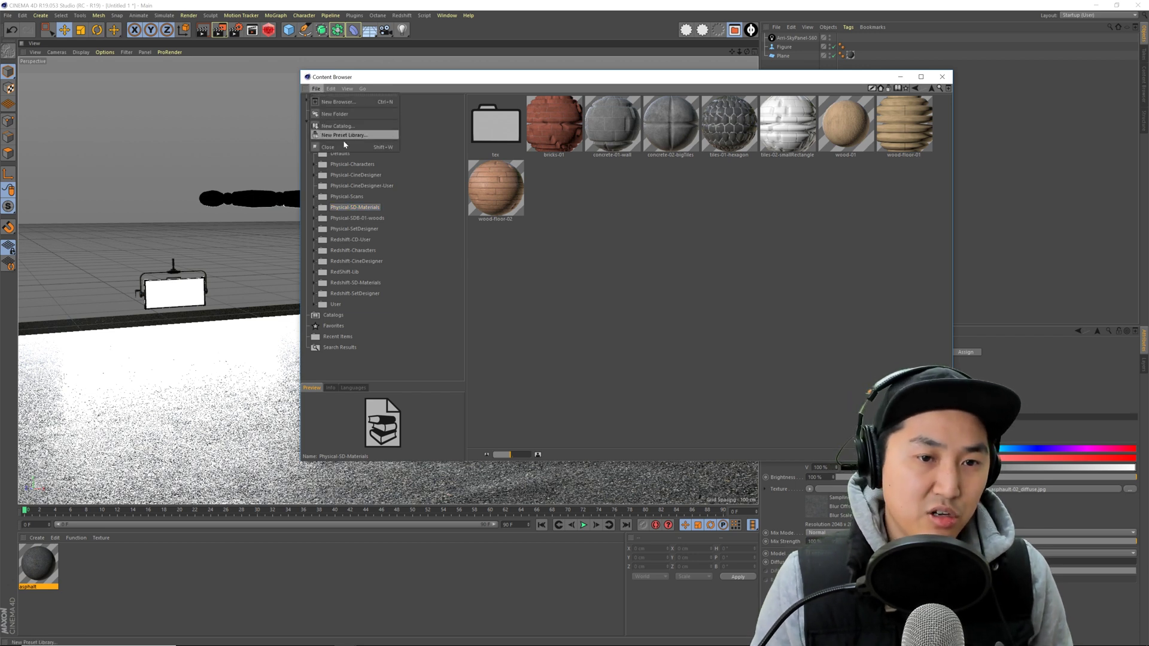
{"action": "left_click", "coordinate": [469, 78]}
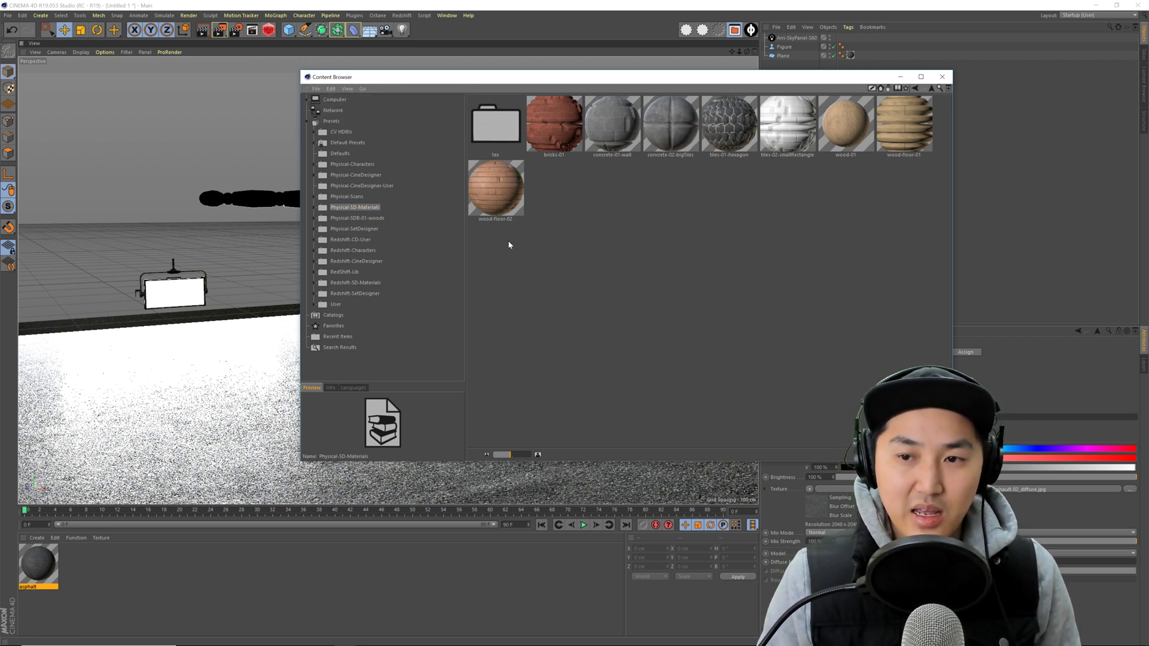
- Store the asphalt material as a preset in the Physical-SD-Materials library
{"action": "left_click_drag", "start_coordinate": [54, 556], "coordinate": [561, 221]}
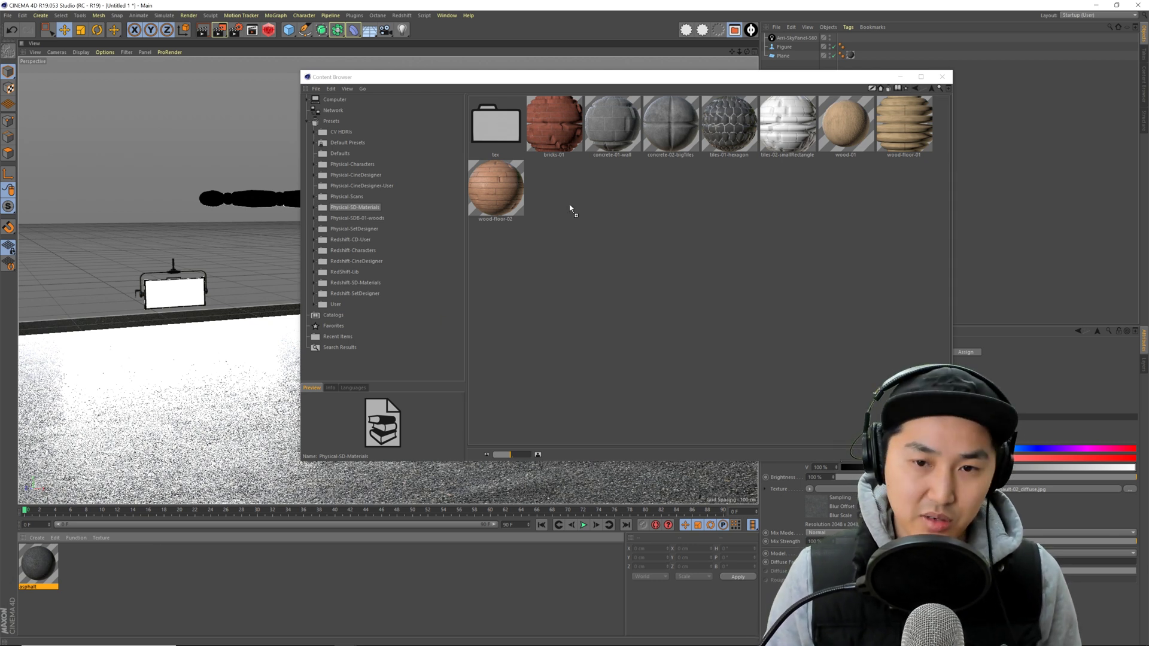
{"action": "left_click_drag", "start_coordinate": [570, 208], "coordinate": [569, 208]}
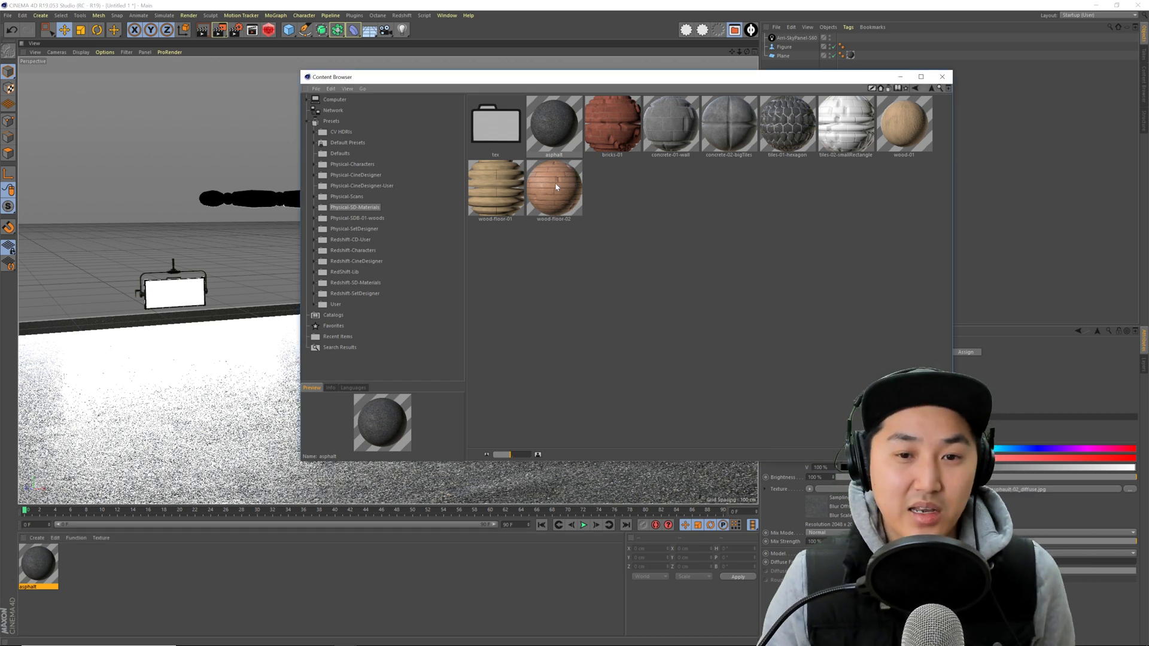
{"action": "left_click", "coordinate": [557, 137]}
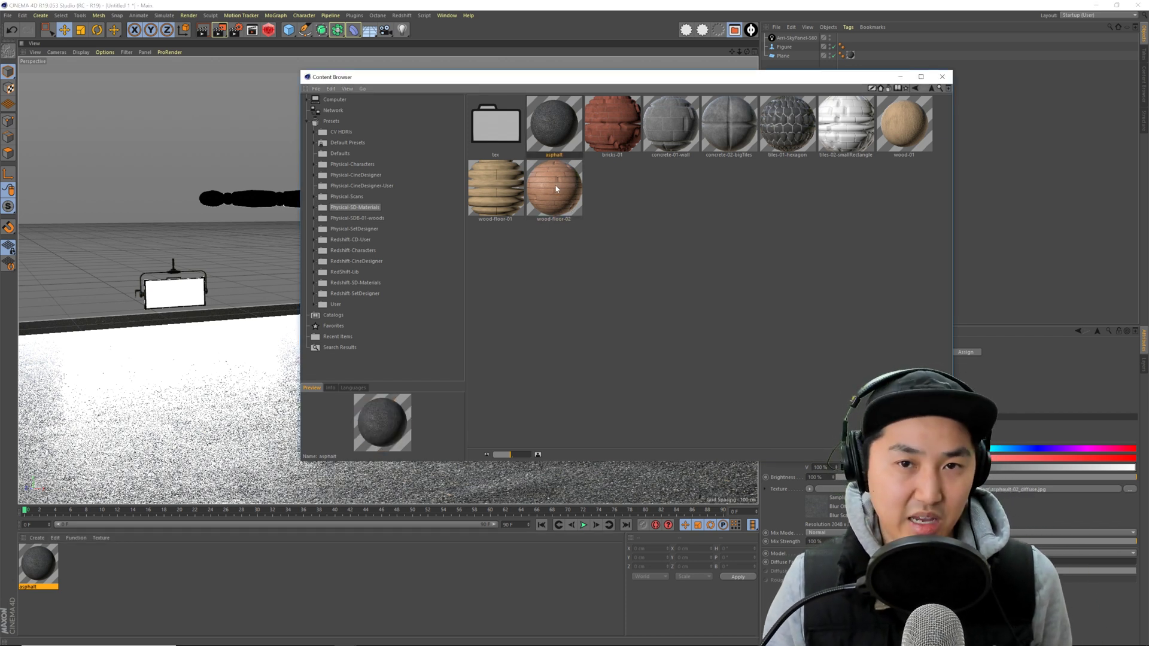
- Check the library's tex folder for the asphalt diffuse, glossiness and normal maps and return to the asphalt preset
{"action": "double_click", "coordinate": [506, 128]}
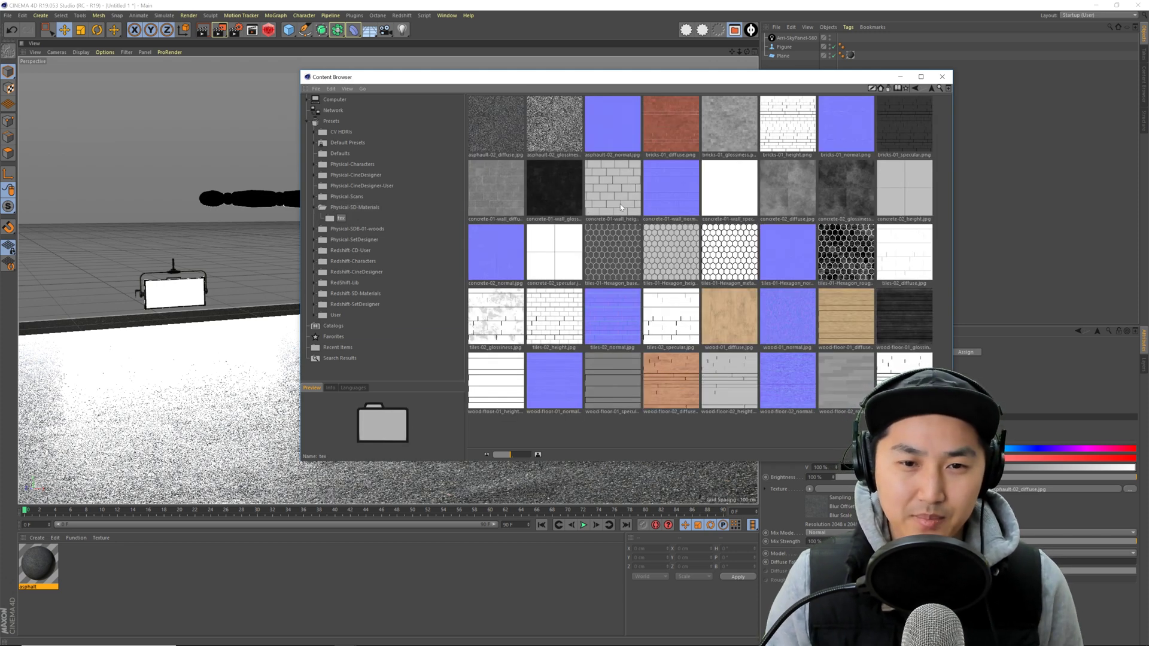
{"action": "left_click", "coordinate": [506, 133]}
{"action": "left_click", "coordinate": [556, 134]}
{"action": "left_click", "coordinate": [600, 133]}
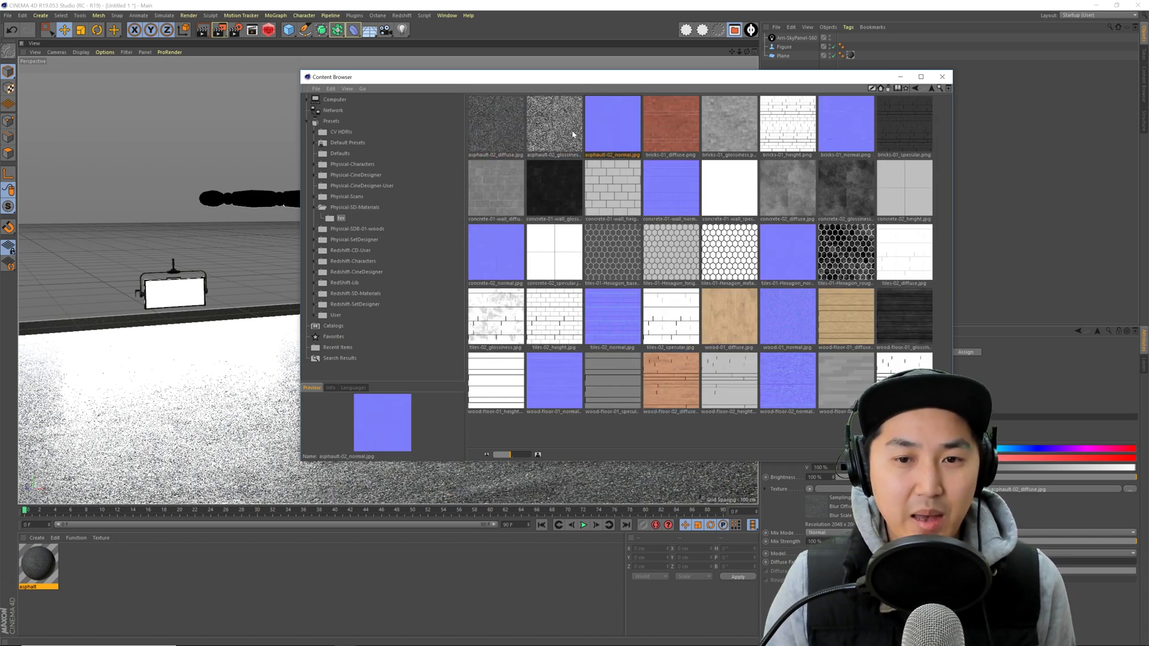
{"action": "left_click", "coordinate": [567, 134]}
{"action": "left_click", "coordinate": [512, 134]}
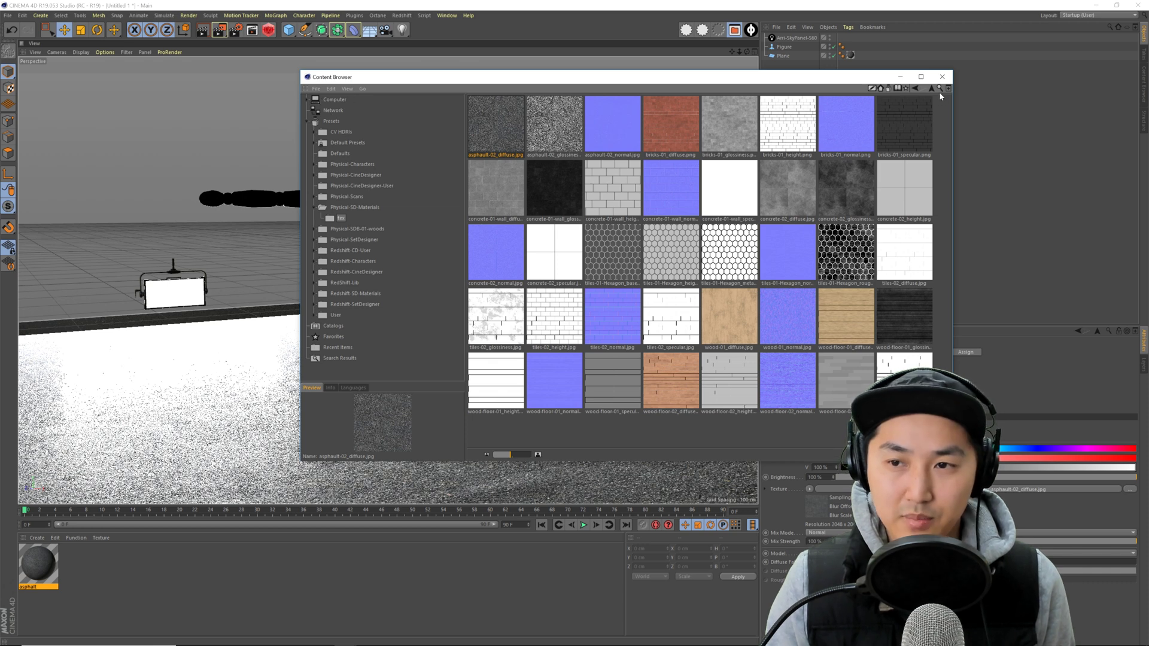
{"action": "left_click", "coordinate": [906, 93]}
{"action": "left_click", "coordinate": [545, 126]}
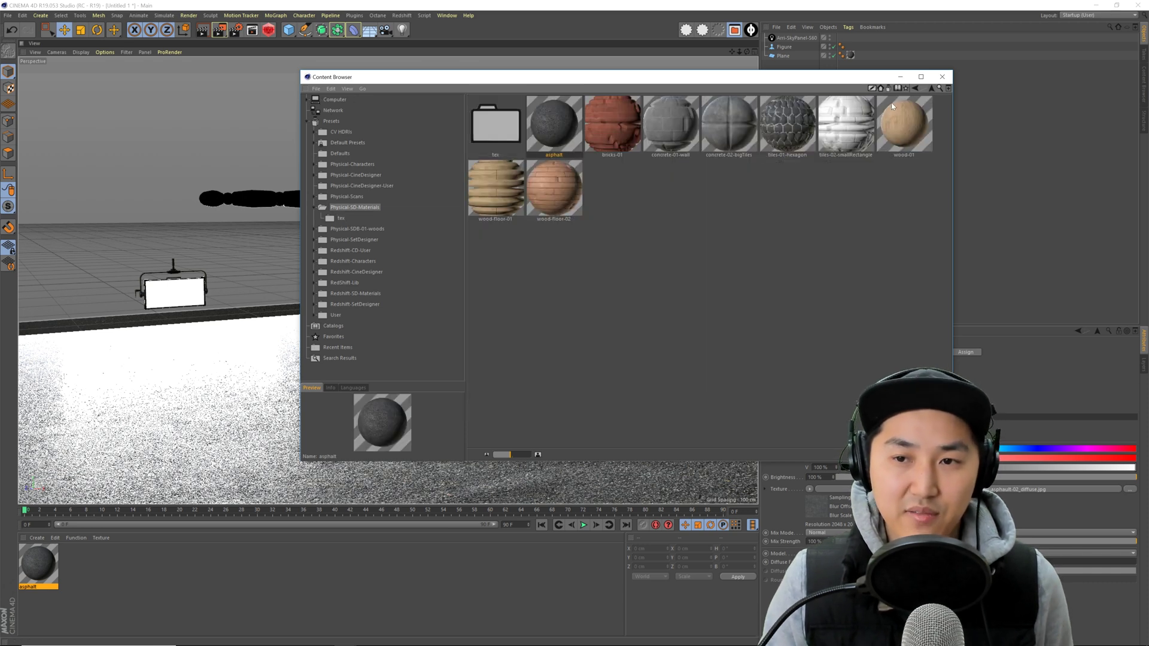
- Close the current project without saving it and create a plane in a new scene
{"action": "left_click", "coordinate": [941, 77]}
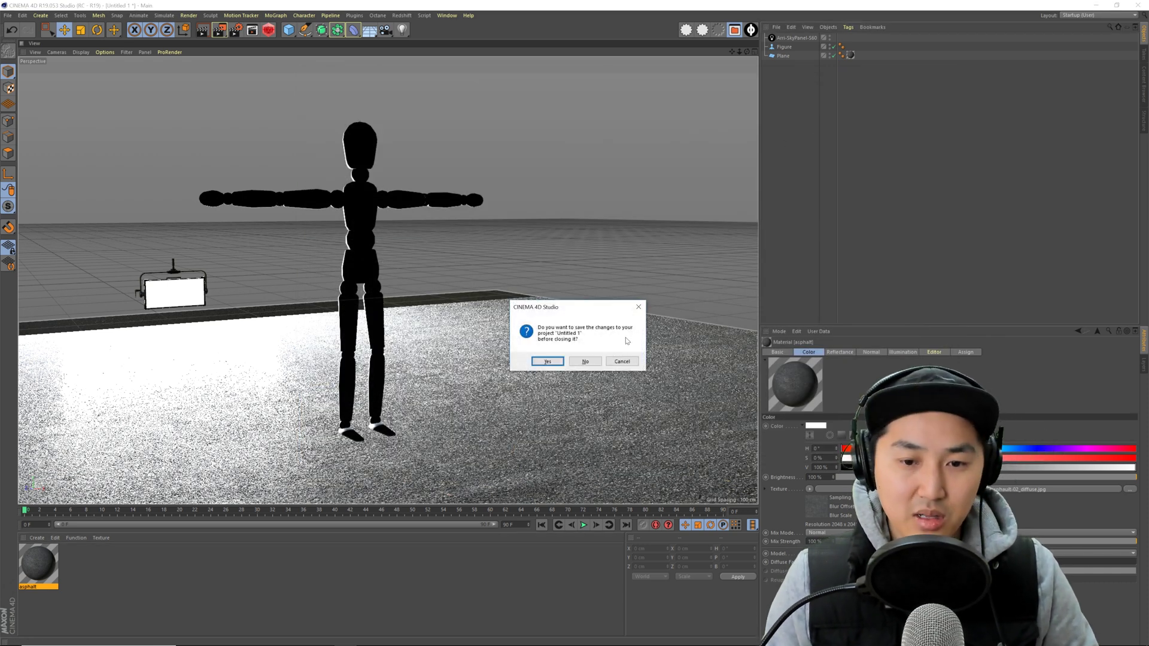
{"action": "left_click", "coordinate": [591, 357]}
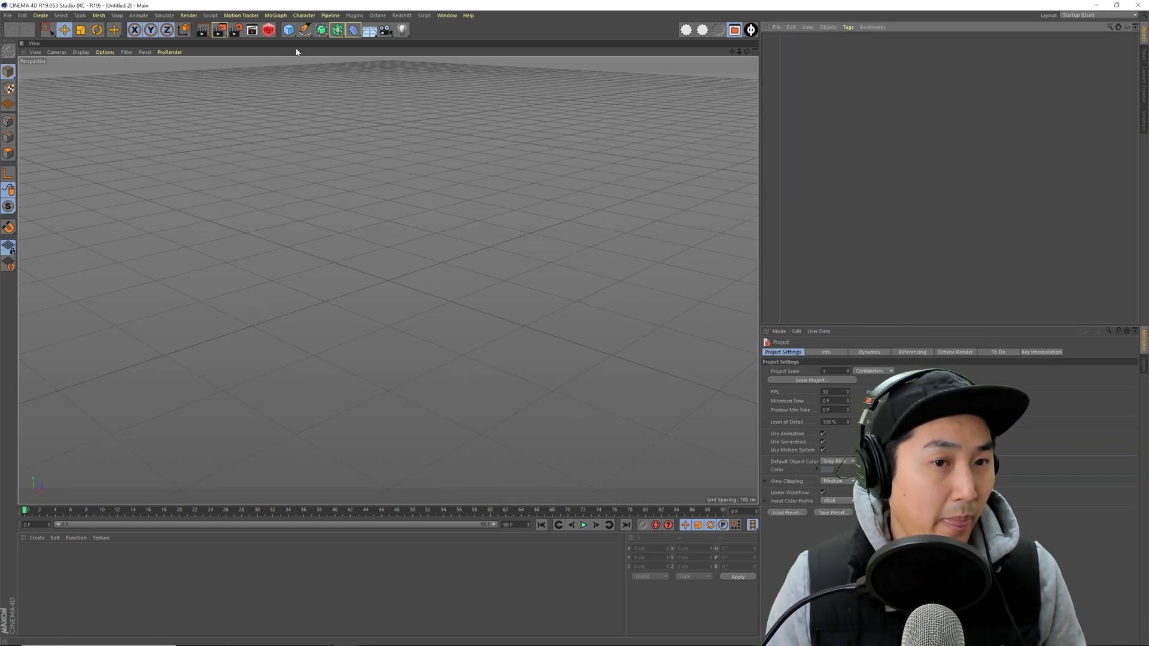
{"action": "left_click", "coordinate": [289, 30]}
{"action": "left_click", "coordinate": [372, 59]}
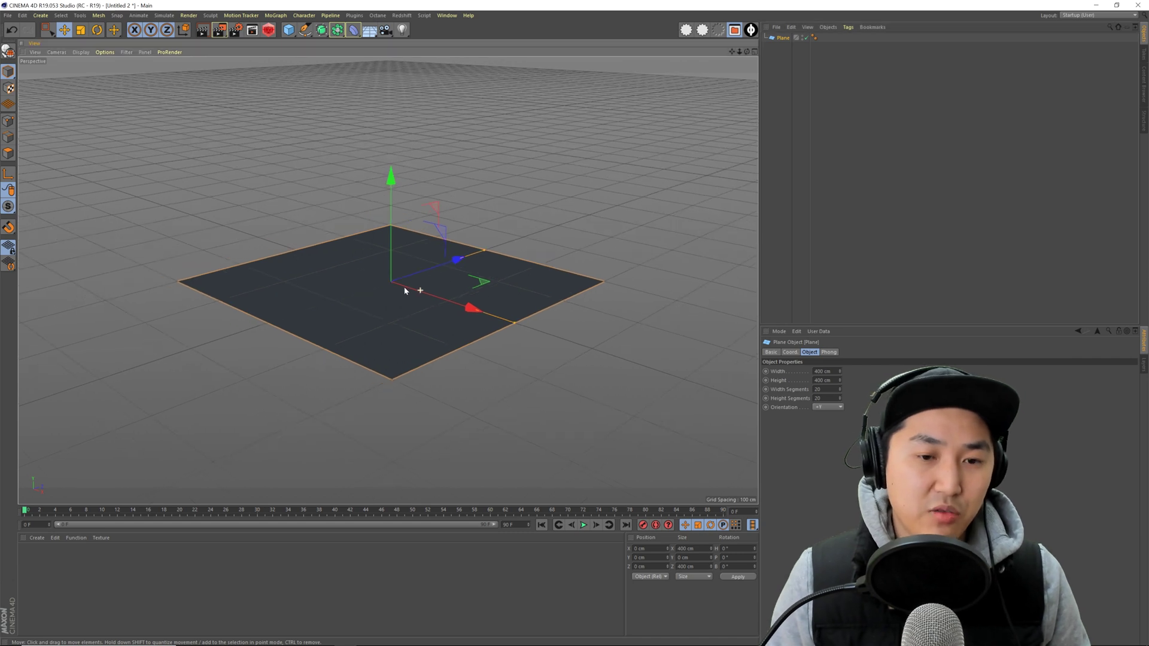
- Load the asphalt preset from the Physical-SD-Materials library and apply it to the plane
{"action": "key", "text": "shift+F8"}
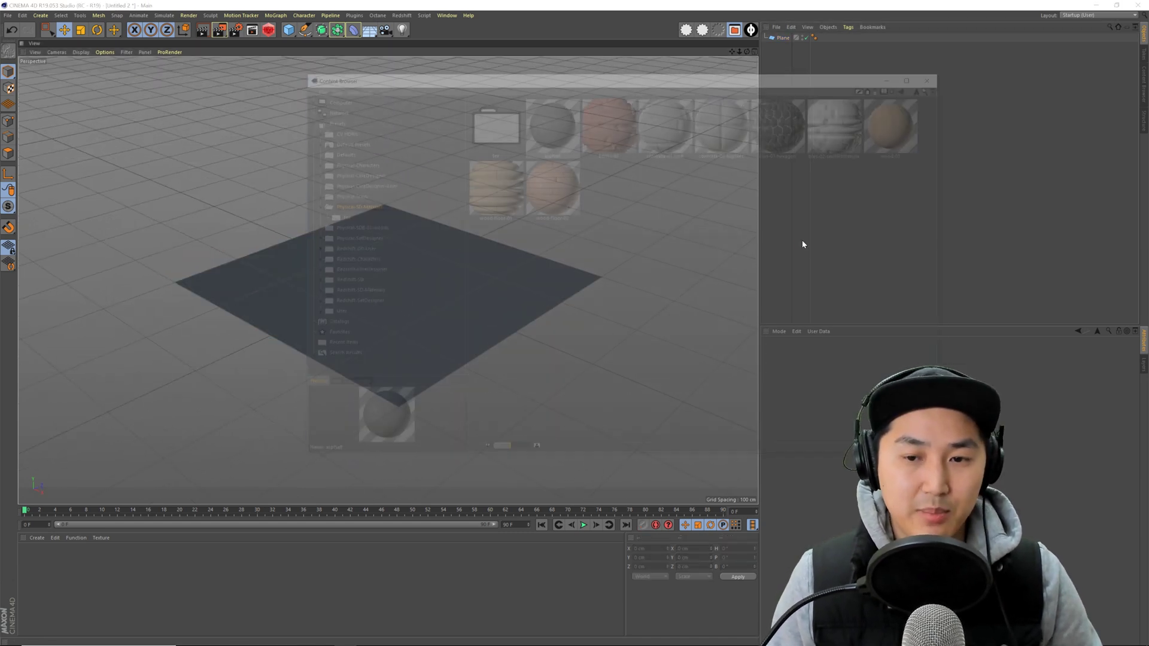
{"action": "double_click", "coordinate": [562, 125]}
{"action": "left_click", "coordinate": [941, 77]}
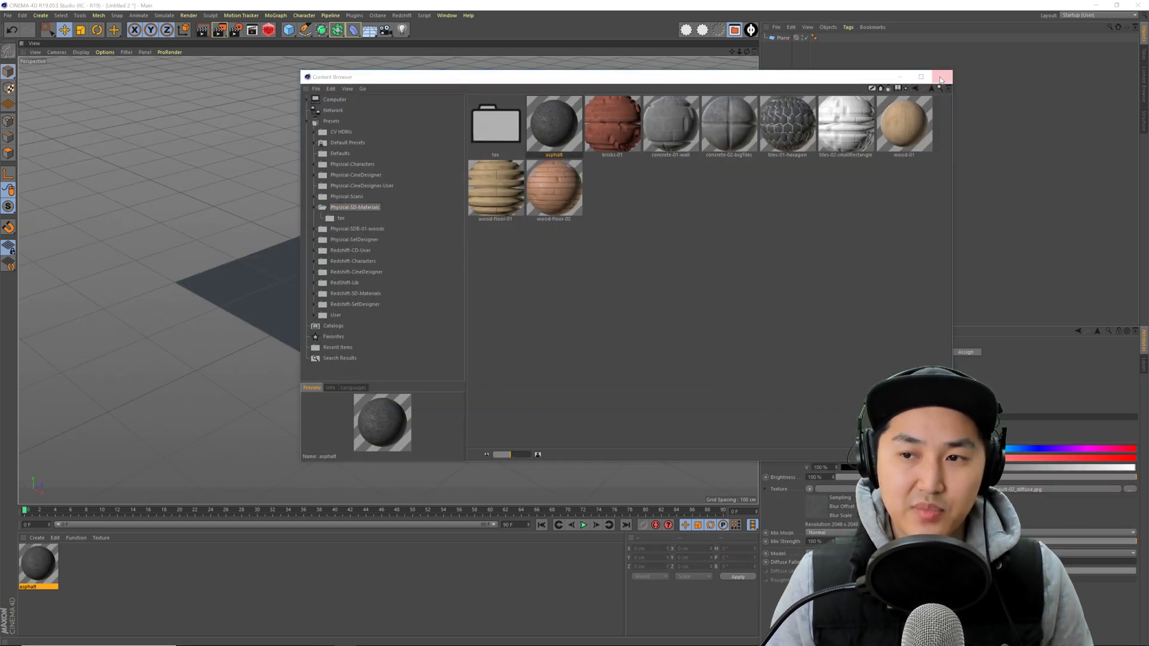
{"action": "left_click_drag", "start_coordinate": [41, 564], "coordinate": [514, 263]}
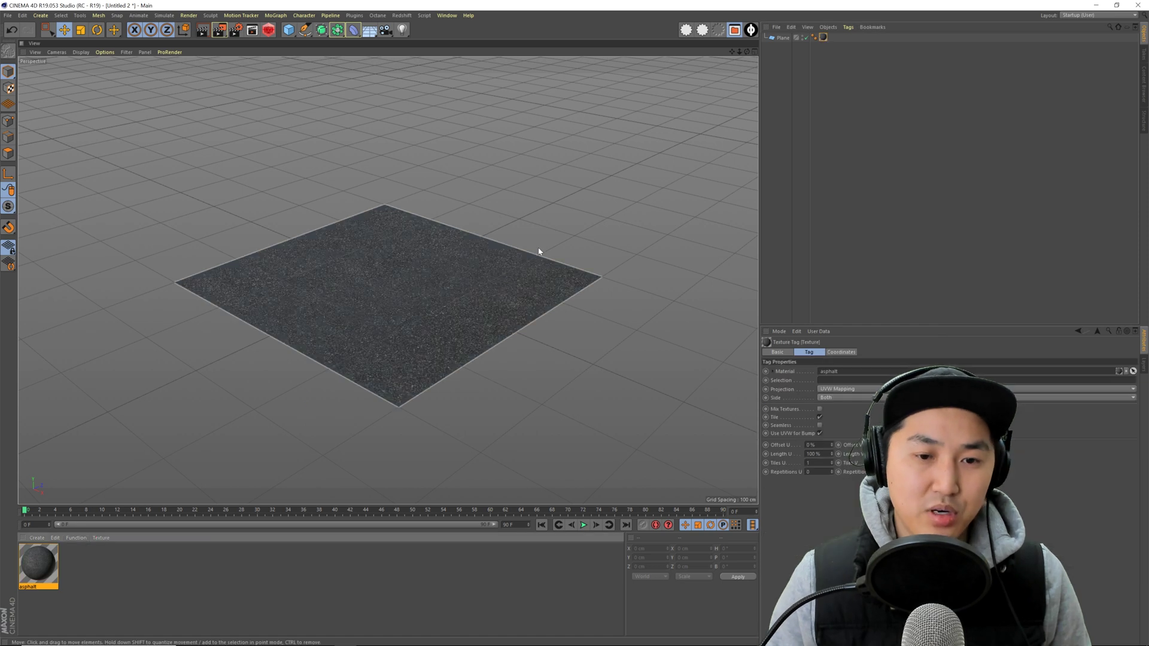
- Set the projection of the plane's asphalt texture tag to Cubic
{"action": "left_click", "coordinate": [823, 38]}
{"action": "left_click", "coordinate": [825, 389]}
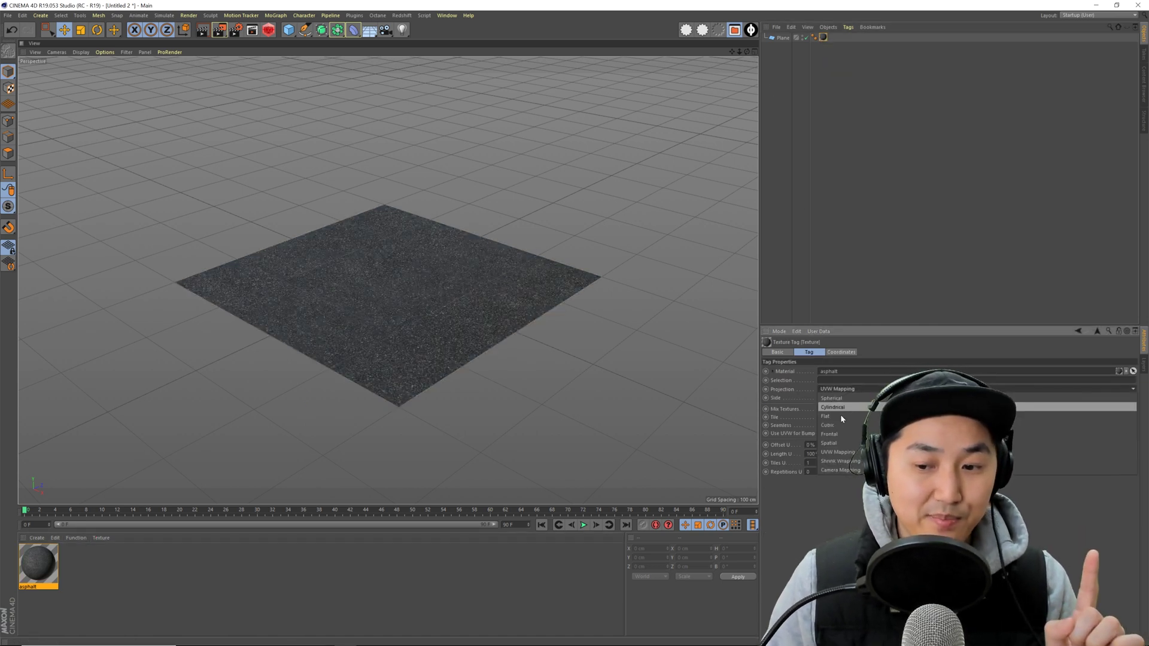
{"action": "left_click", "coordinate": [838, 425]}
{"action": "left_click", "coordinate": [651, 98]}
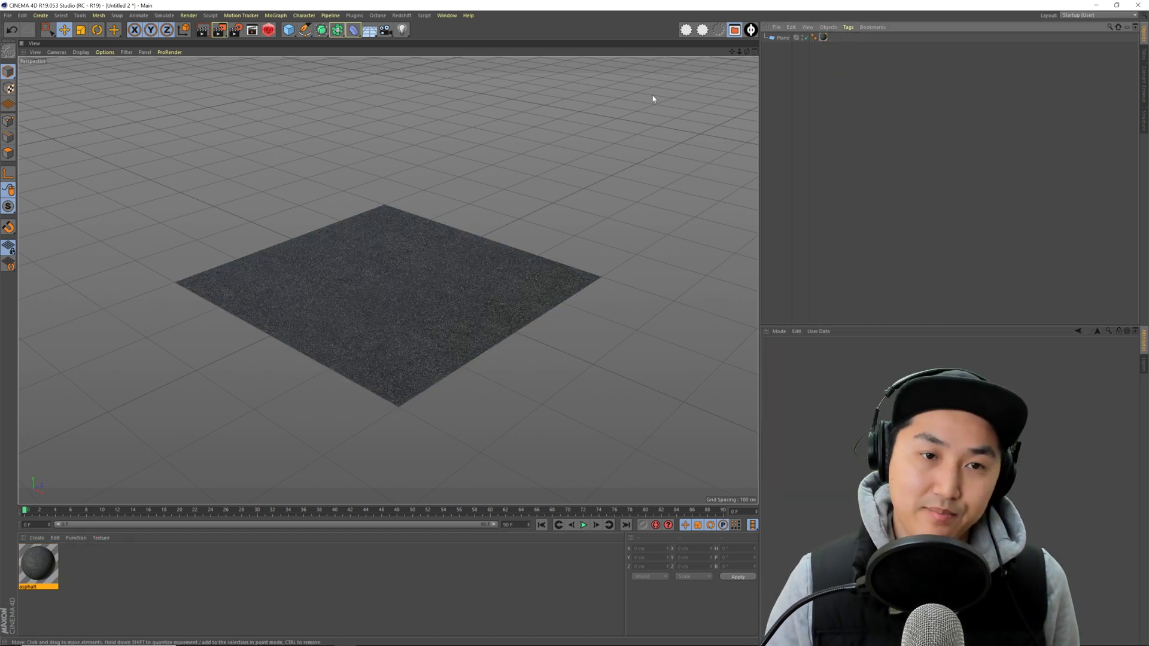
- Add a Figure object standing on the asphalt plane as a scale reference and inspect the texture around it
{"action": "left_click_drag", "start_coordinate": [289, 29], "coordinate": [407, 92]}
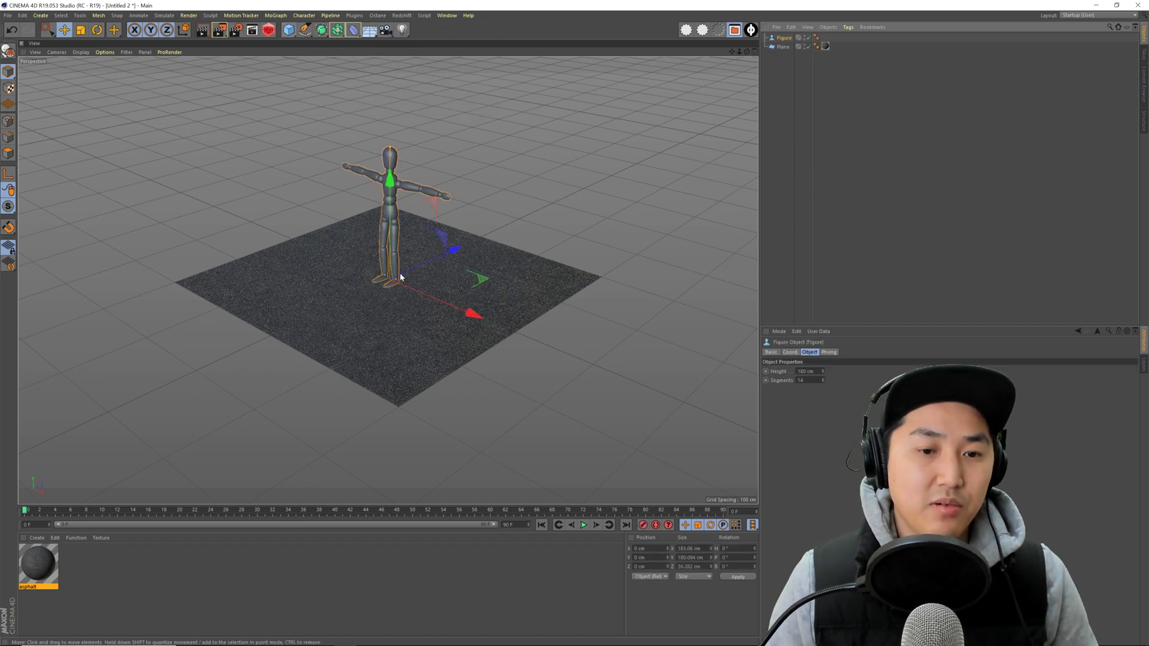
{"action": "right_click_drag", "start_coordinate": [403, 270], "coordinate": [449, 276], "text": "alt"}
{"action": "mouse_move", "coordinate": [427, 267]}
{"action": "left_mouse_down", "text": "alt"}
{"action": "mouse_move", "coordinate": [369, 255]}
{"action": "mouse_move", "coordinate": [407, 299]}
{"action": "mouse_move", "coordinate": [455, 225]}
{"action": "mouse_move", "coordinate": [437, 264]}
{"action": "left_mouse_up", "text": "alt"}
{"action": "right_click", "coordinate": [440, 273]}
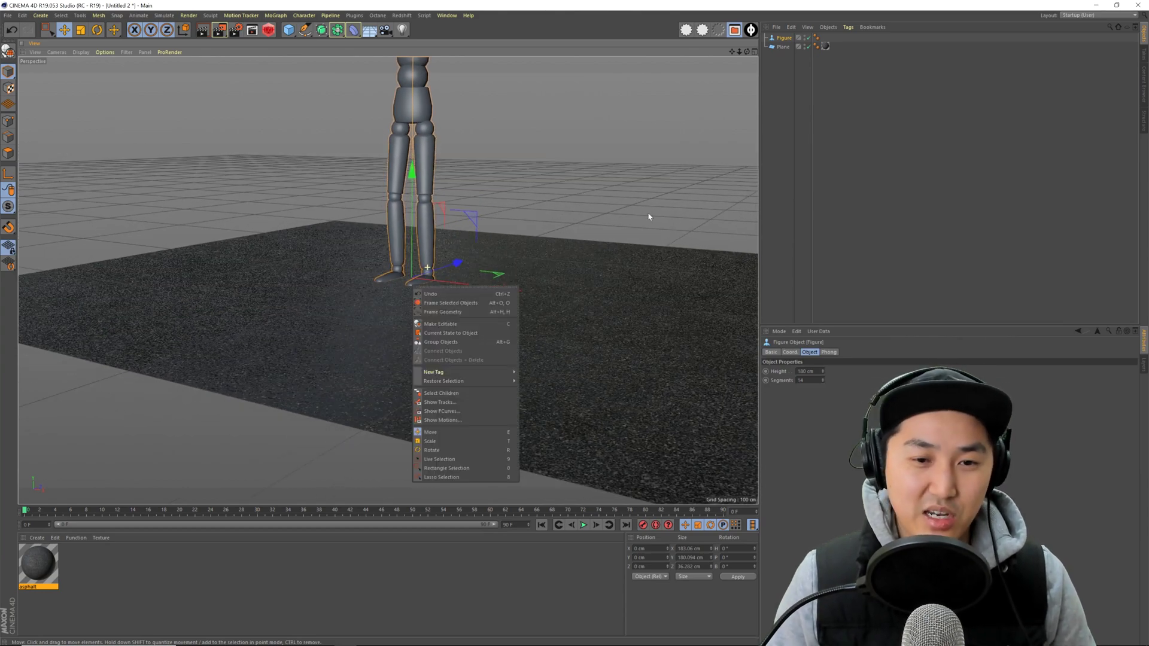
{"action": "left_click", "coordinate": [558, 246]}
{"action": "left_click_drag", "start_coordinate": [559, 246], "coordinate": [520, 316], "text": "alt"}
{"action": "right_click_drag", "start_coordinate": [520, 316], "coordinate": [389, 280], "text": "alt"}
{"action": "left_click_drag", "start_coordinate": [487, 312], "coordinate": [509, 319], "text": "alt"}
{"action": "left_click", "coordinate": [612, 297]}
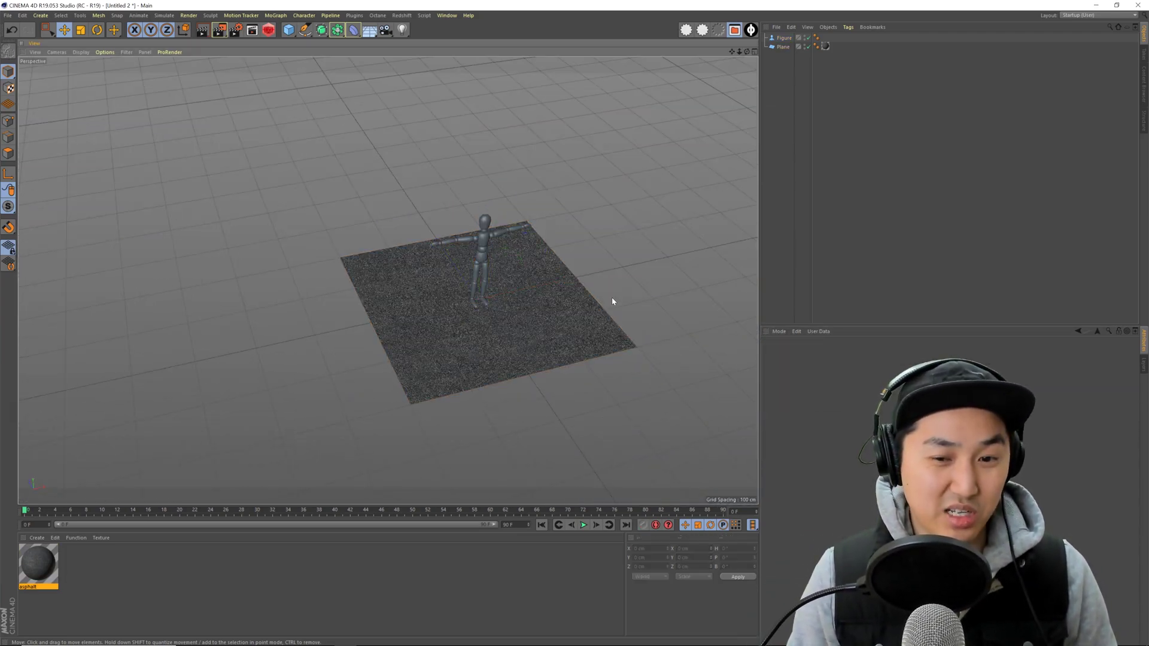
- Enlarge the asphalt plane to about 1904 cm wide and 1415 cm high
{"action": "left_click_drag", "start_coordinate": [612, 296], "coordinate": [697, 299], "text": "alt"}
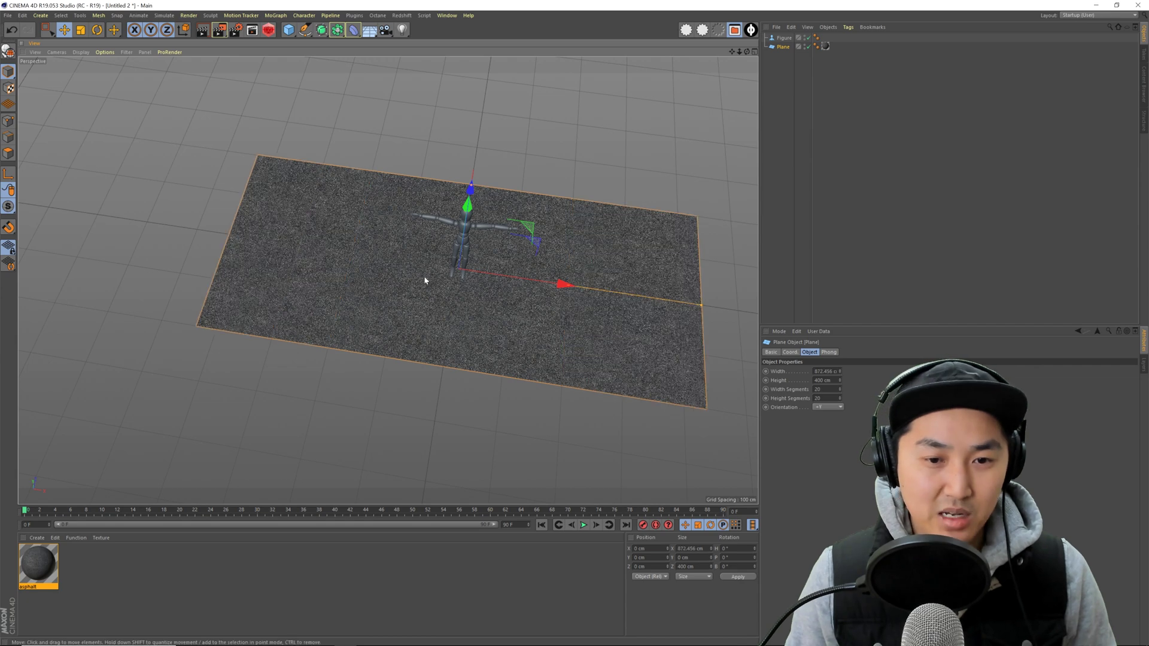
{"action": "left_click_drag", "start_coordinate": [428, 279], "coordinate": [341, 226], "text": "alt"}
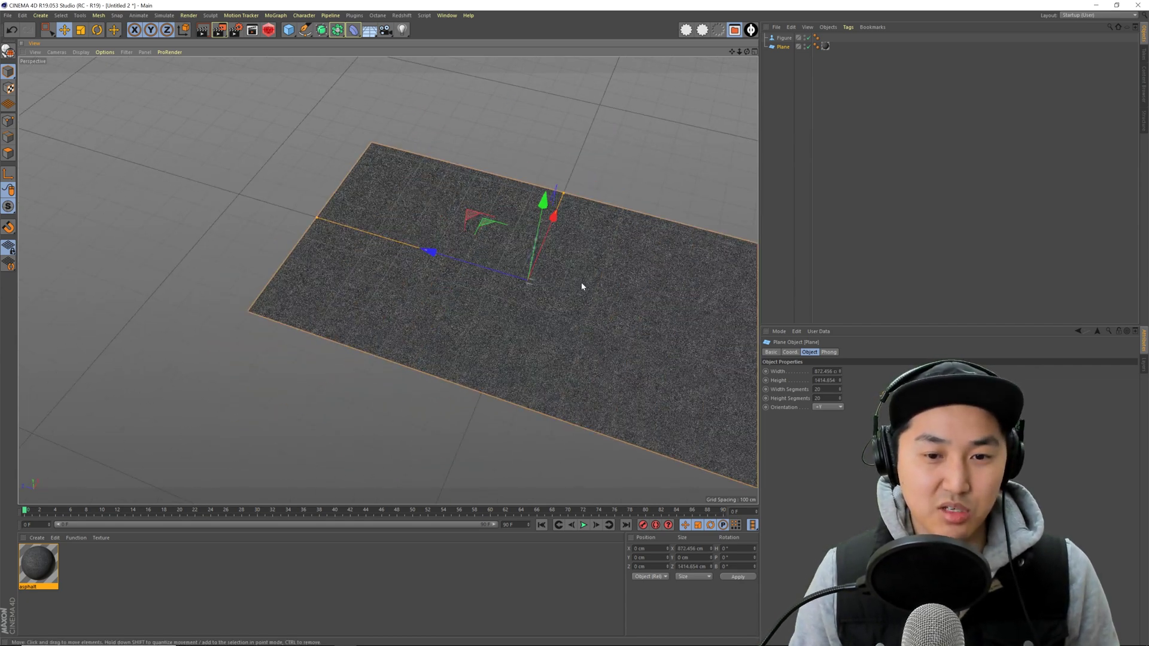
{"action": "left_click_drag", "start_coordinate": [582, 284], "coordinate": [364, 267], "text": "alt"}
{"action": "left_click_drag", "start_coordinate": [662, 290], "coordinate": [845, 317]}
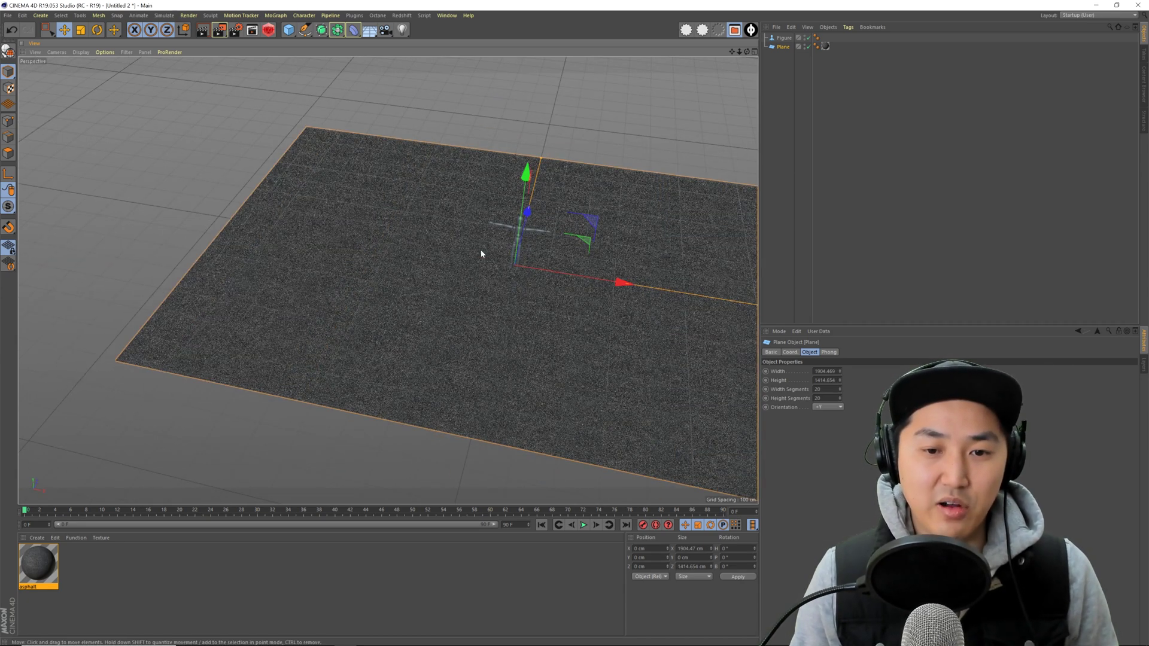
- Enlarge the asphalt plane to about 3581 cm wide and 2743 cm high
{"action": "left_click_drag", "start_coordinate": [479, 254], "coordinate": [611, 247], "text": "alt"}
{"action": "scroll", "coordinate": [601, 253], "scroll_direction": "down", "scroll_amount": 4}
{"action": "left_click_drag", "start_coordinate": [477, 276], "coordinate": [317, 178], "text": "alt"}
{"action": "left_click_drag", "start_coordinate": [463, 134], "coordinate": [508, 69]}
- Inspect the figure and the surrounding asphalt from close up and from far away to judge the texture scale
{"action": "middle_click_drag", "start_coordinate": [410, 222], "coordinate": [394, 274], "text": "alt"}
{"action": "left_click_drag", "start_coordinate": [394, 278], "coordinate": [335, 268], "text": "alt"}
{"action": "right_click_drag", "start_coordinate": [335, 269], "coordinate": [503, 278], "text": "alt"}
{"action": "left_click_drag", "start_coordinate": [389, 279], "coordinate": [351, 274], "text": "alt"}
{"action": "right_click_drag", "start_coordinate": [352, 275], "coordinate": [368, 287], "text": "alt"}
{"action": "middle_click_drag", "start_coordinate": [367, 287], "coordinate": [363, 265], "text": "alt"}
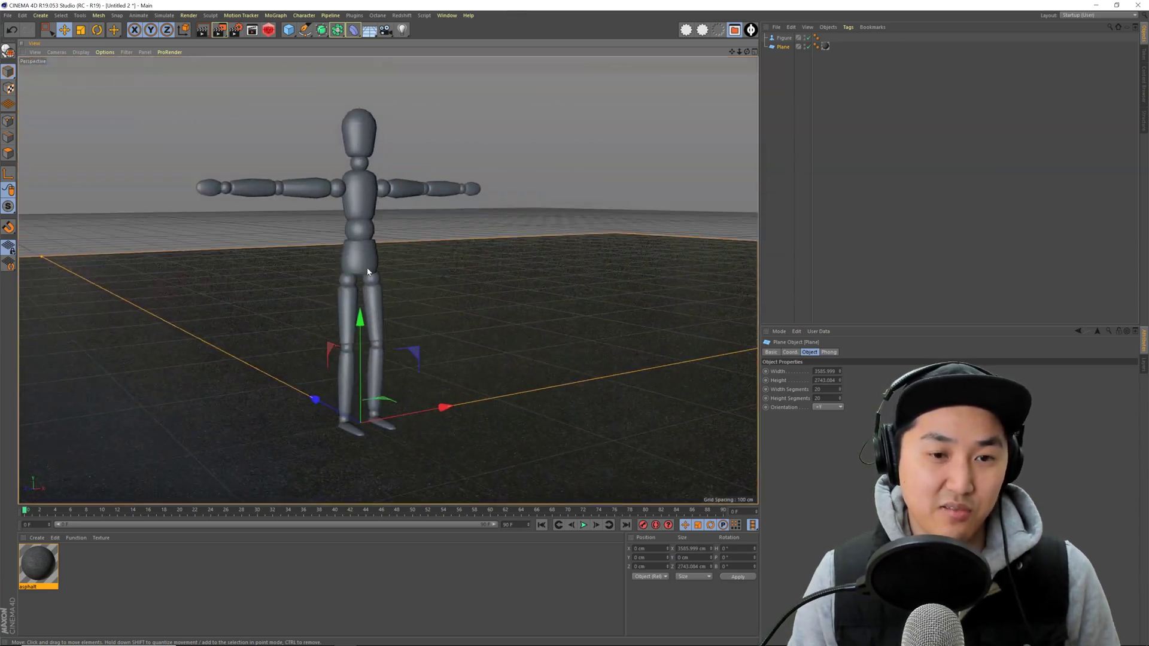
{"action": "right_click_drag", "start_coordinate": [374, 268], "coordinate": [368, 266], "text": "alt"}
{"action": "middle_click_drag", "start_coordinate": [369, 266], "coordinate": [389, 277], "text": "alt"}
{"action": "left_click_drag", "start_coordinate": [390, 277], "coordinate": [410, 324], "text": "alt"}
{"action": "right_click_drag", "start_coordinate": [410, 324], "coordinate": [317, 309], "text": "alt"}
{"action": "mouse_move", "coordinate": [429, 332]}
{"action": "left_mouse_down", "text": "alt"}
{"action": "mouse_move", "coordinate": [469, 389]}
{"action": "mouse_move", "coordinate": [426, 328]}
{"action": "left_mouse_up", "text": "alt"}
{"action": "right_click_drag", "start_coordinate": [426, 328], "coordinate": [436, 331], "text": "alt"}
{"action": "left_click_drag", "start_coordinate": [436, 331], "coordinate": [462, 316], "text": "alt"}
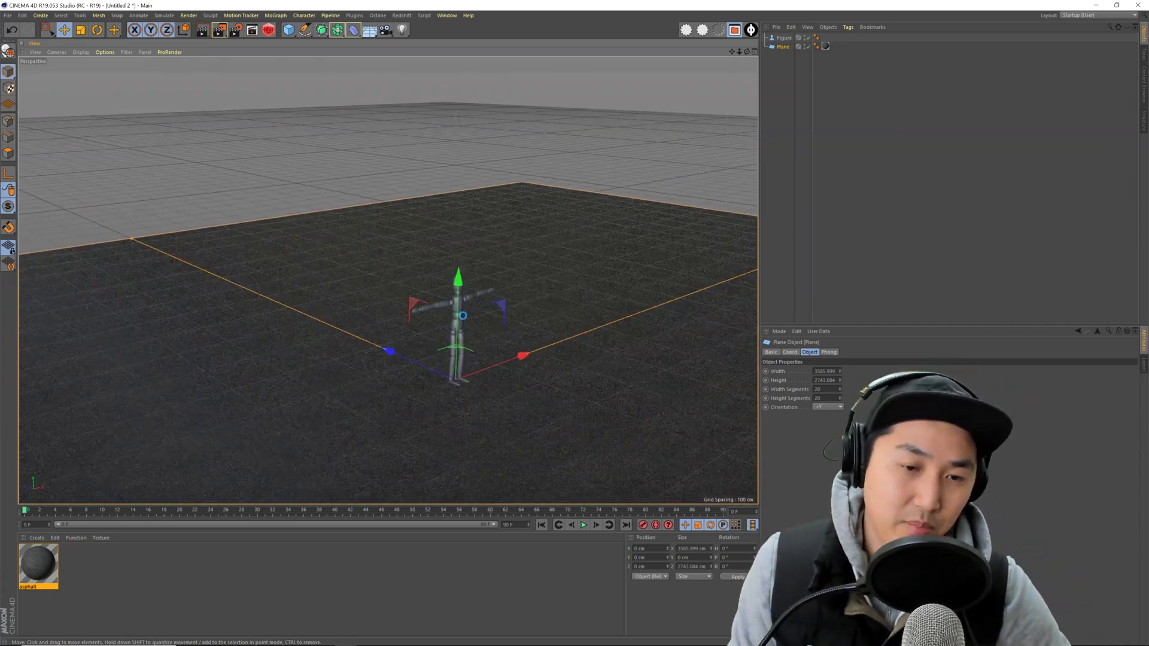
- Browse the Physical-Scans, Physical-CineDesigner, Physical-SD-Materials and Physical-SDB-01-woods libraries in the Content Browser
{"action": "key", "text": "shift+F8"}
{"action": "left_click", "coordinate": [348, 197]}
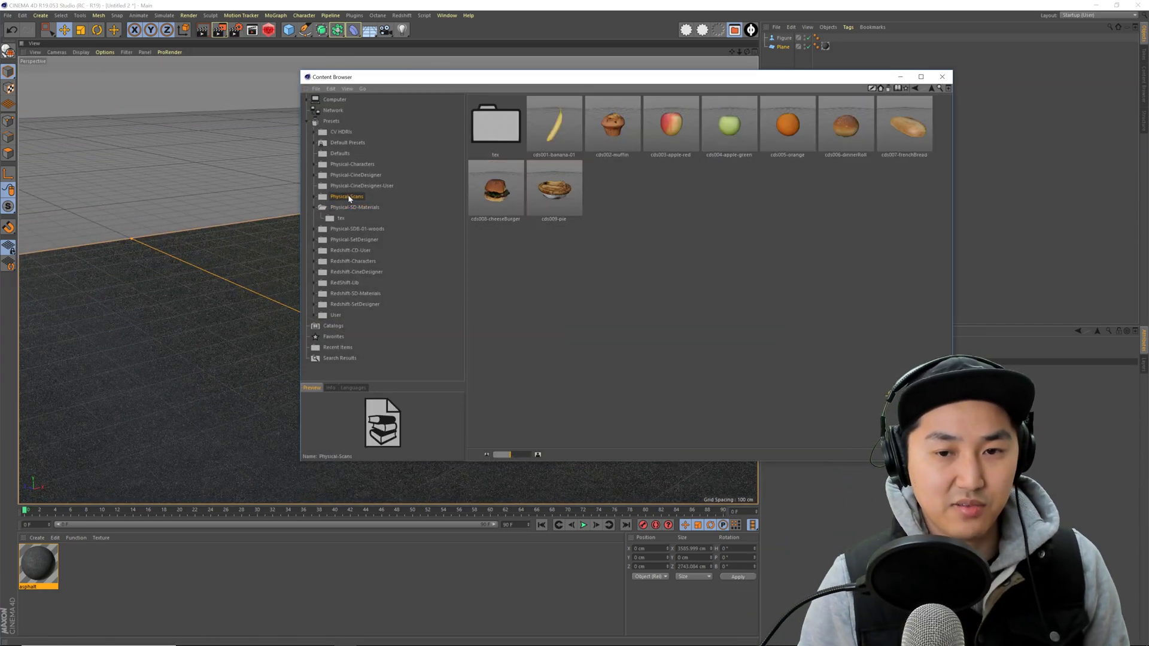
{"action": "left_click", "coordinate": [355, 187]}
{"action": "left_click", "coordinate": [356, 175]}
{"action": "left_click", "coordinate": [358, 207]}
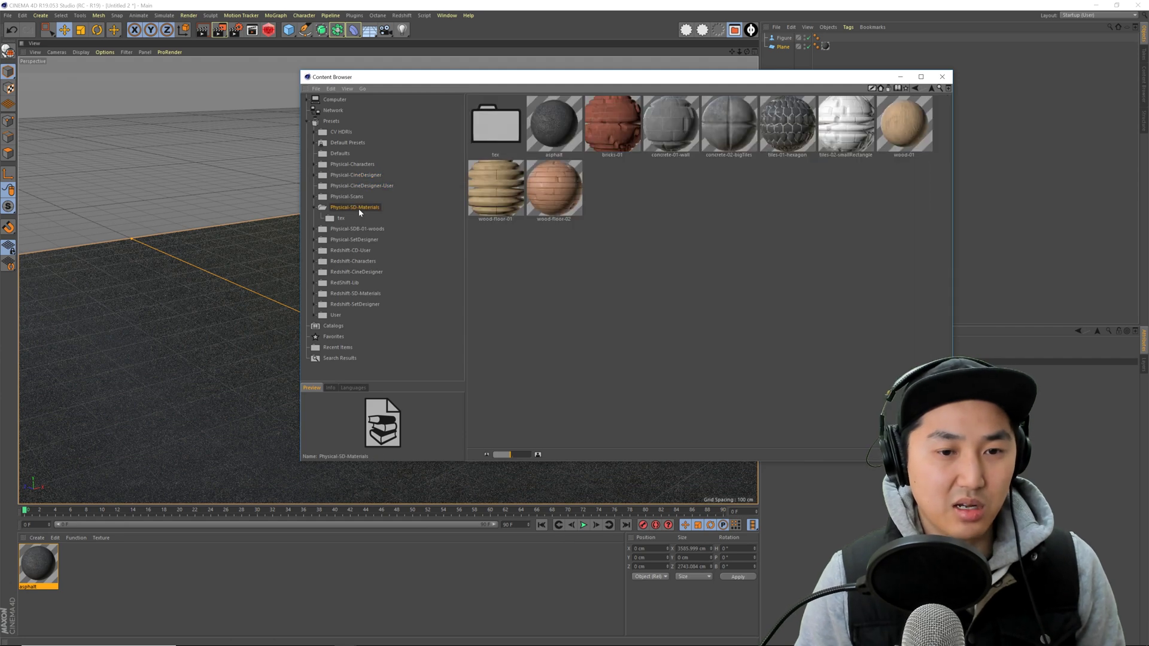
{"action": "left_click", "coordinate": [356, 229]}
{"action": "left_click", "coordinate": [313, 207]}
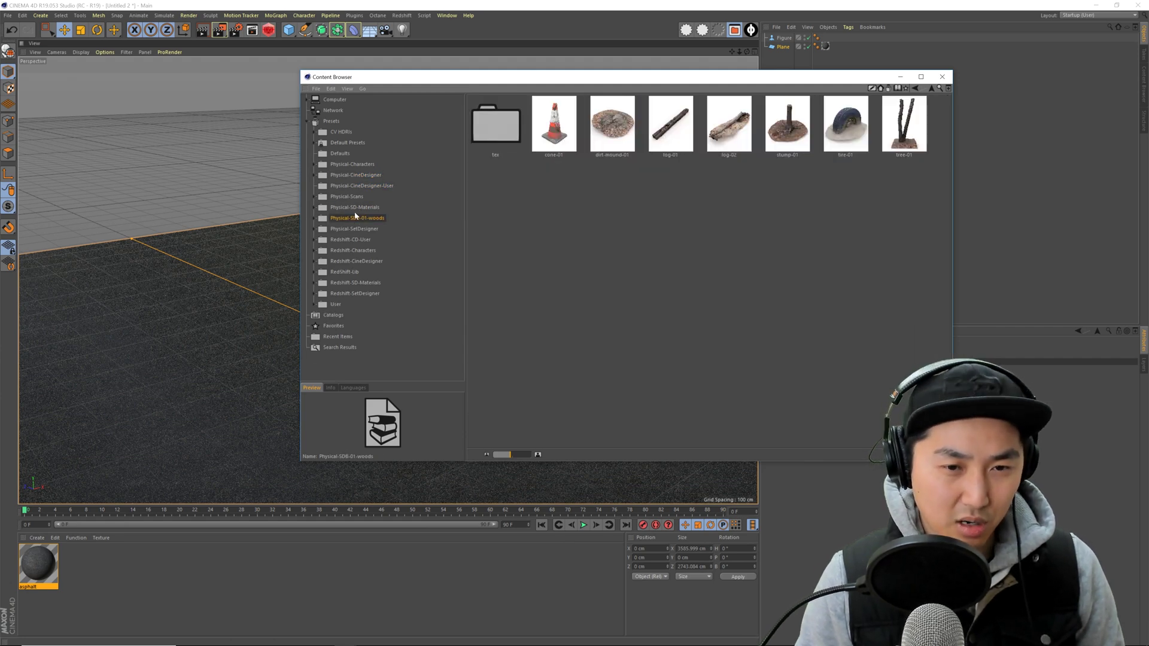
- Load the set008-house preset from the Physical-SetDesigner library into the scene and close the Content Browser
{"action": "left_click", "coordinate": [338, 230]}
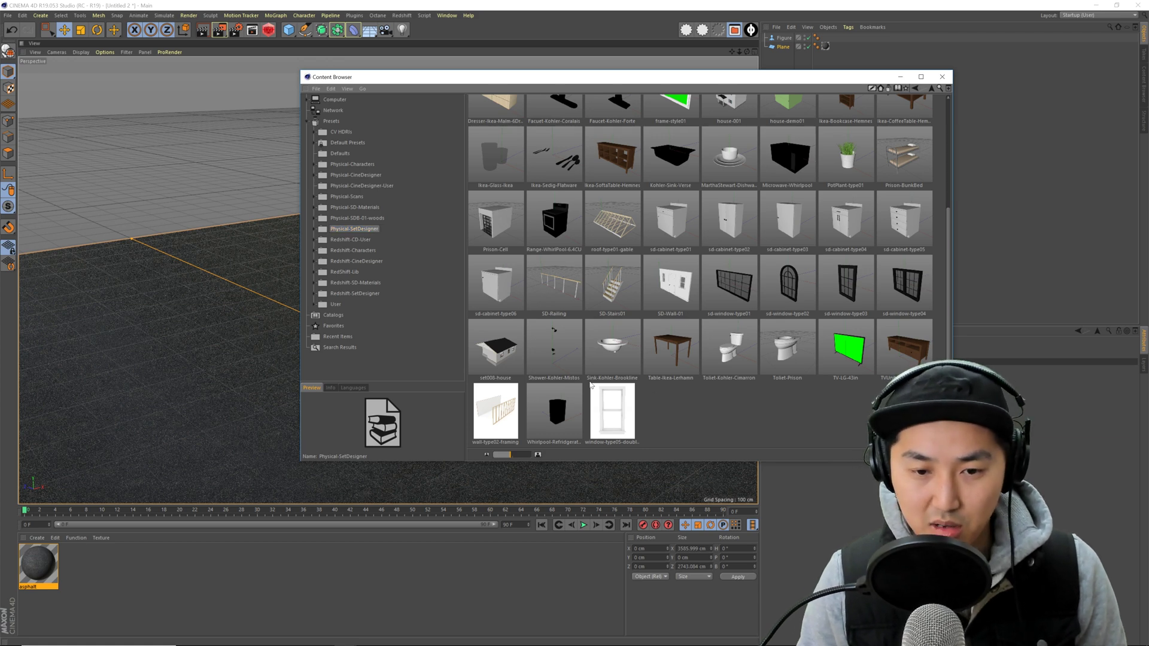
{"action": "left_click", "coordinate": [509, 351]}
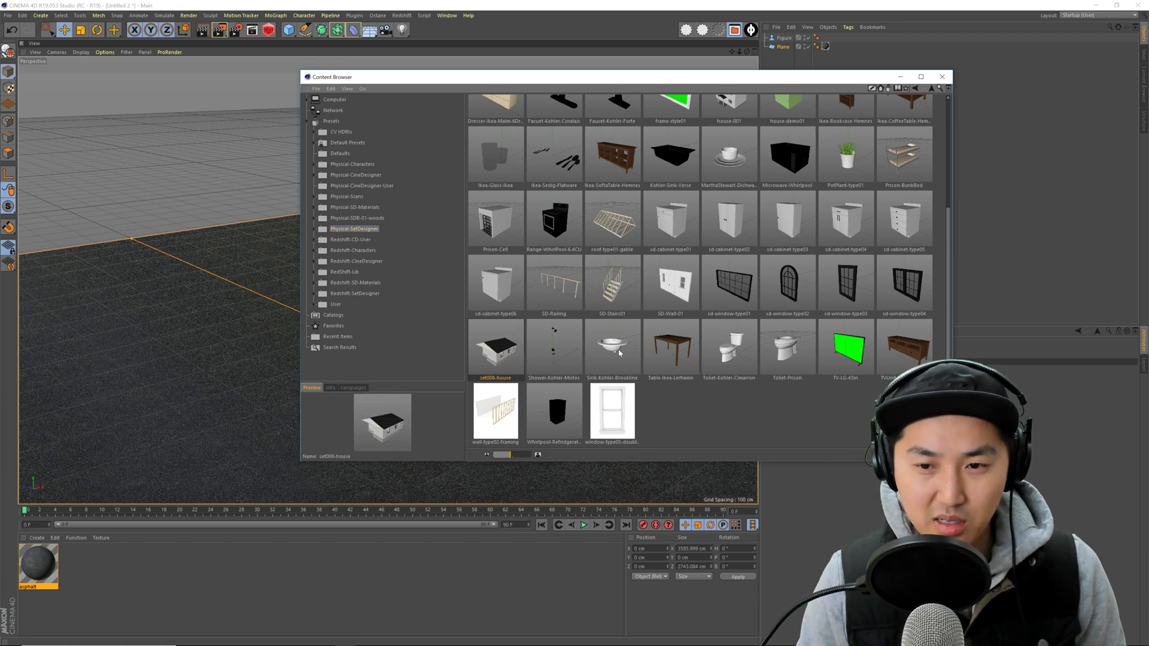
{"action": "left_click", "coordinate": [751, 398]}
{"action": "scroll", "coordinate": [716, 365], "scroll_direction": "up", "scroll_amount": 3}
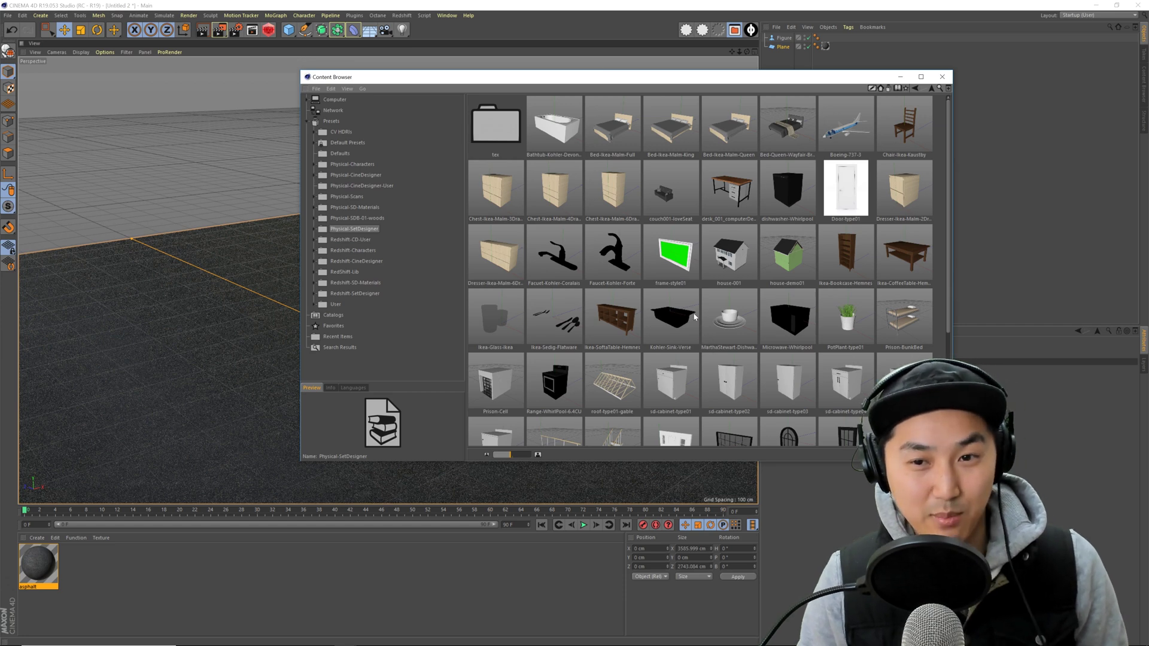
{"action": "scroll", "coordinate": [702, 289], "scroll_direction": "down", "scroll_amount": 3}
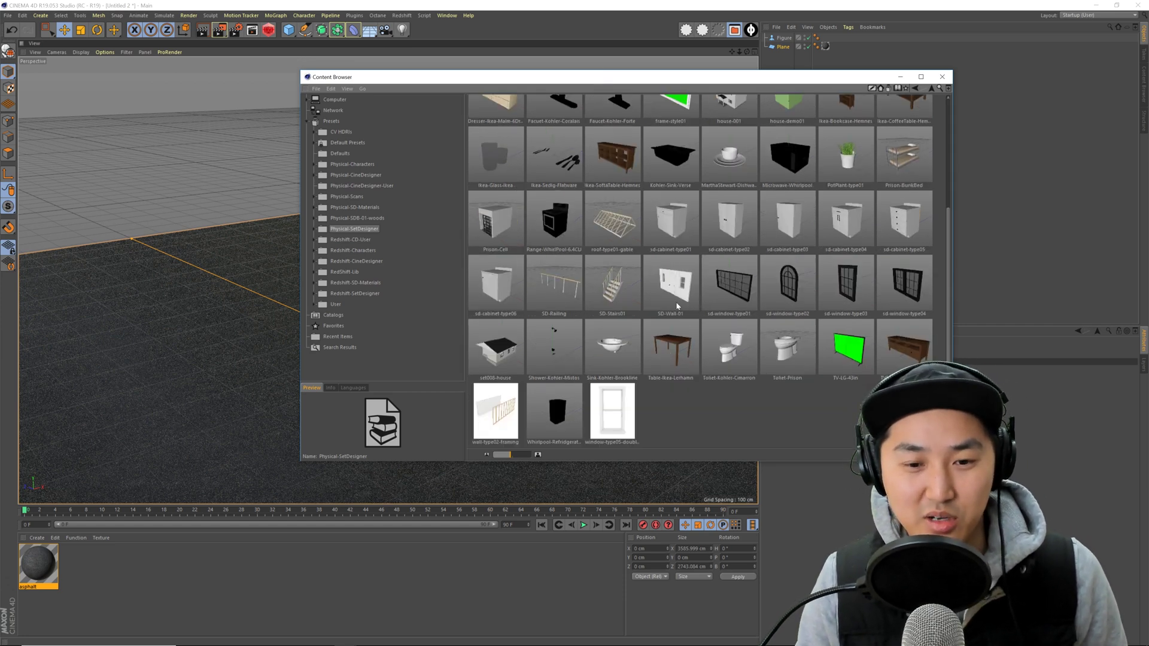
{"action": "left_click", "coordinate": [500, 346]}
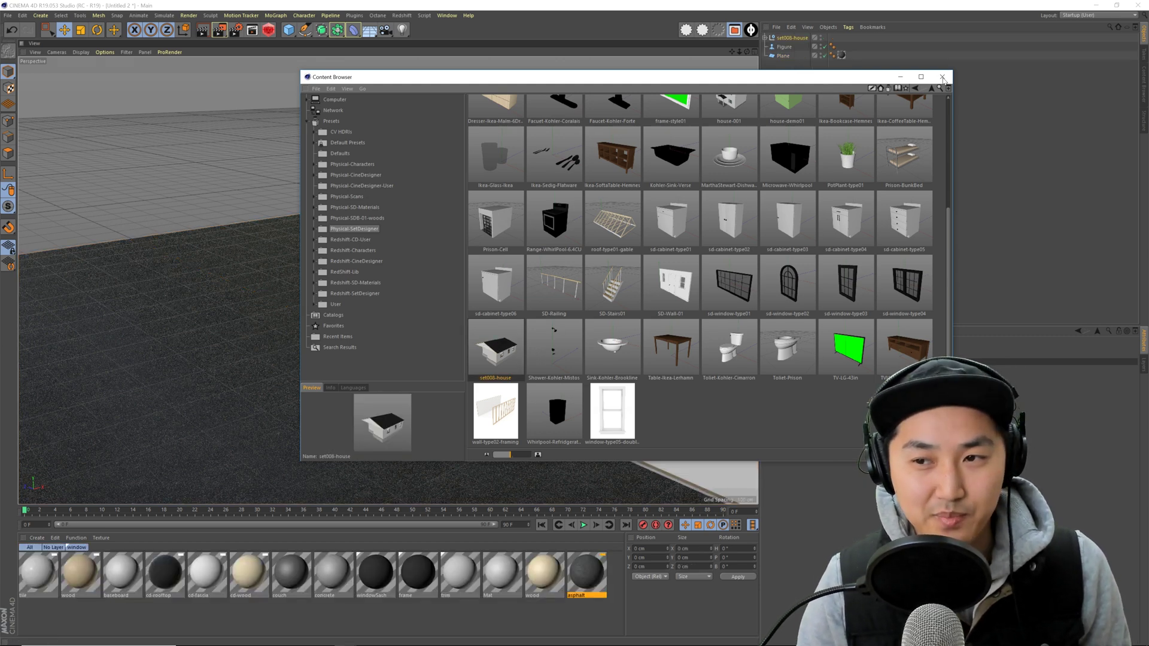
{"action": "left_click_drag", "start_coordinate": [844, 78], "coordinate": [812, 134]}
{"action": "left_click", "coordinate": [909, 132]}
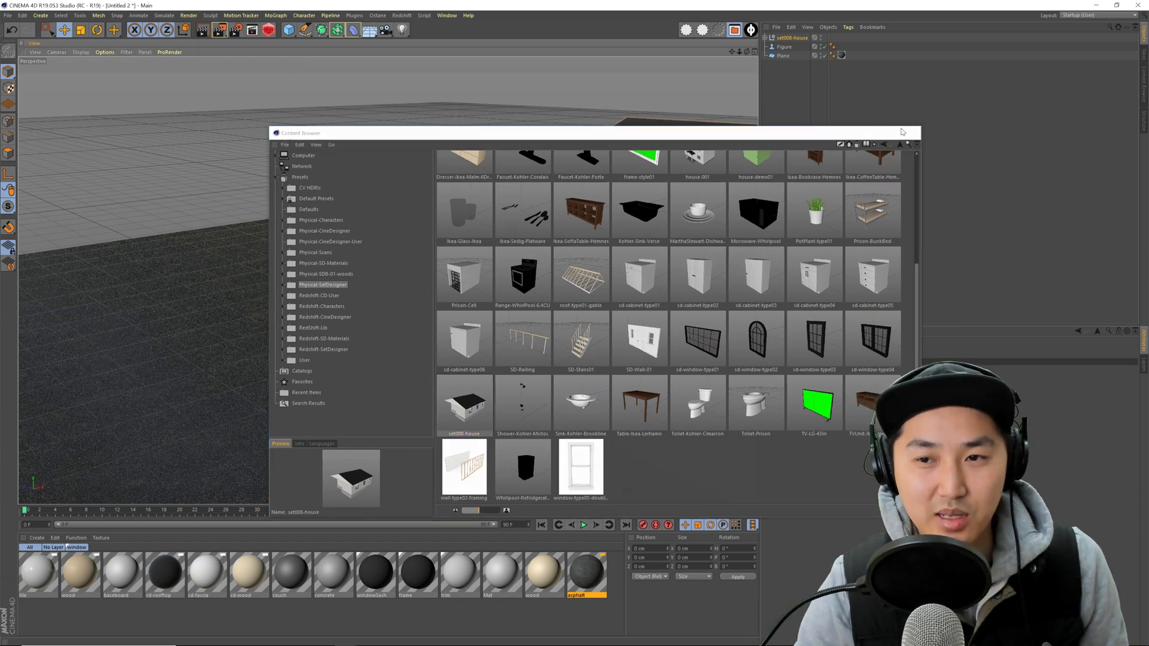
- Move the house across the asphalt so that it stands behind the figure
{"action": "left_click_drag", "start_coordinate": [478, 281], "coordinate": [503, 303], "text": "alt"}
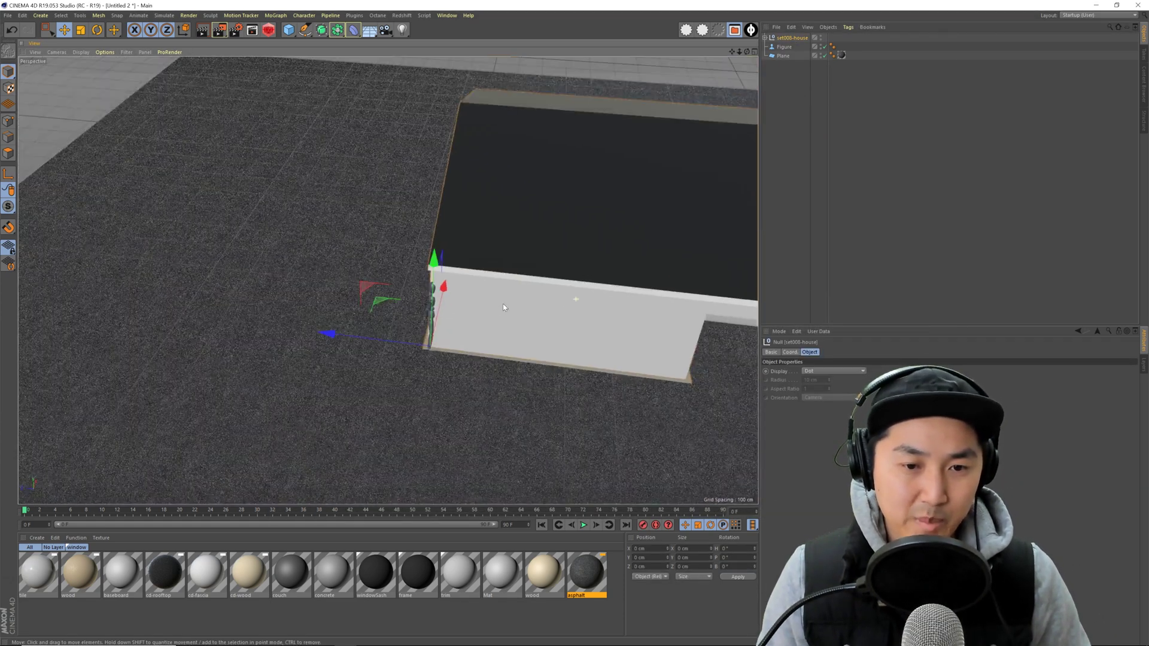
{"action": "middle_click_drag", "start_coordinate": [503, 303], "coordinate": [536, 326], "text": "alt"}
{"action": "left_click_drag", "start_coordinate": [539, 324], "coordinate": [593, 313], "text": "alt"}
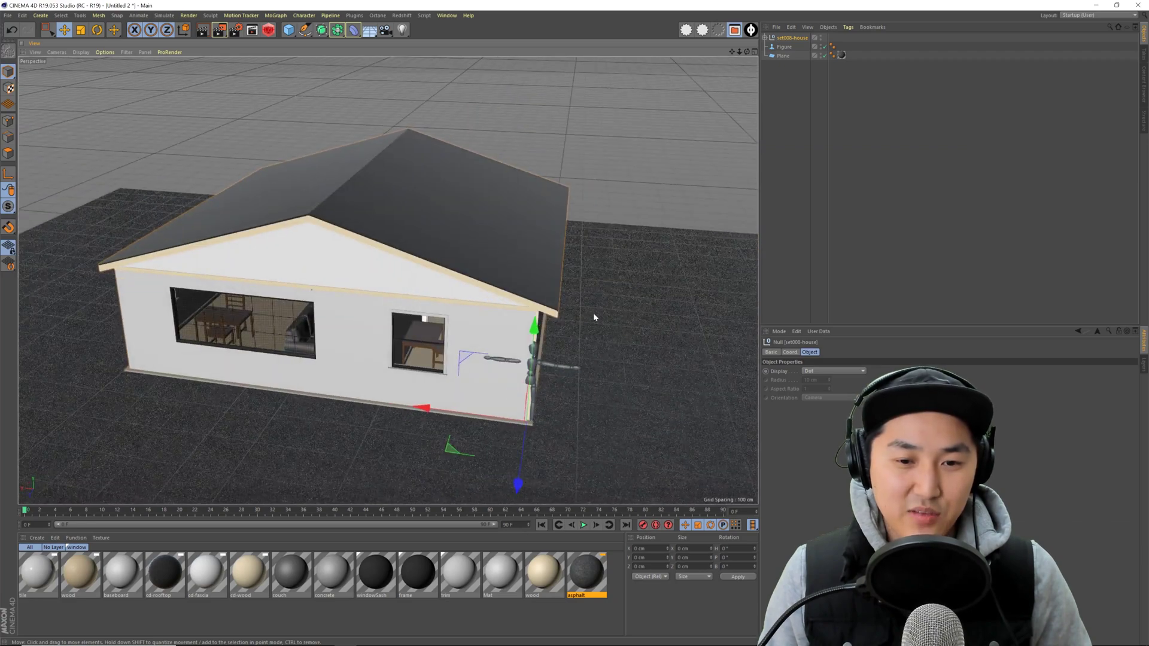
{"action": "middle_click_drag", "start_coordinate": [593, 312], "coordinate": [531, 282], "text": "alt"}
{"action": "left_click_drag", "start_coordinate": [531, 283], "coordinate": [479, 285], "text": "alt"}
{"action": "left_click_drag", "start_coordinate": [367, 436], "coordinate": [615, 305]}
{"action": "left_click_drag", "start_coordinate": [526, 252], "coordinate": [431, 220], "text": "alt"}
- Load the Arri-SkyPanel-S60 light preset from the Physical-CineDesigner library into the scene
{"action": "key", "text": "shift+F8"}
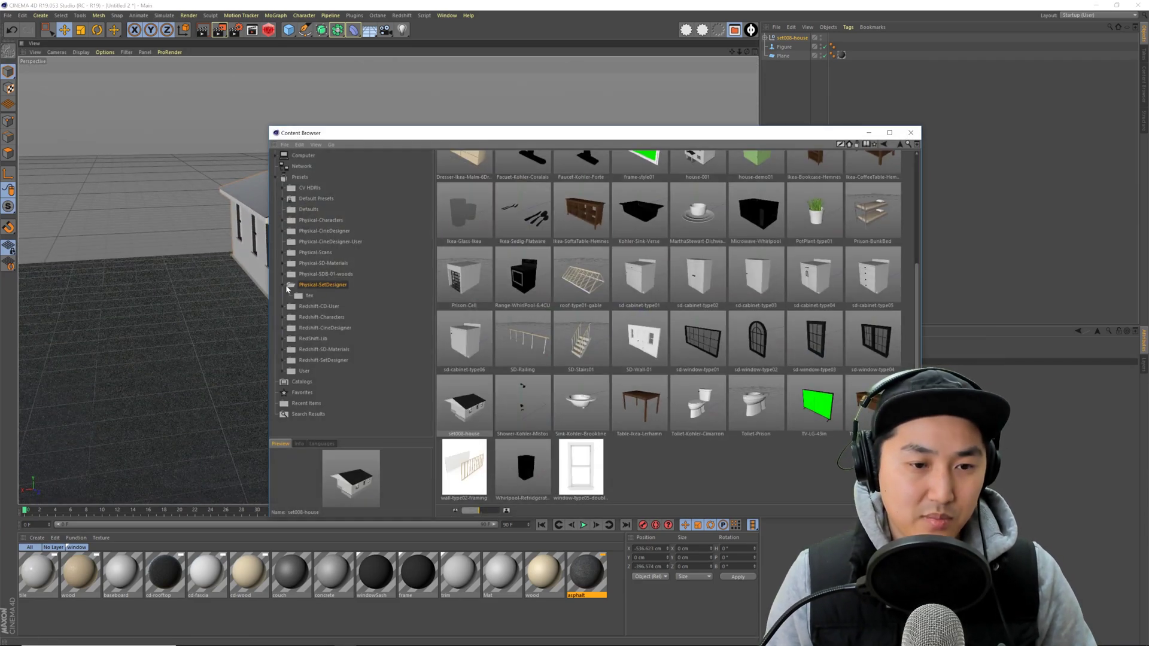
{"action": "left_click", "coordinate": [287, 288]}
{"action": "left_click", "coordinate": [326, 231]}
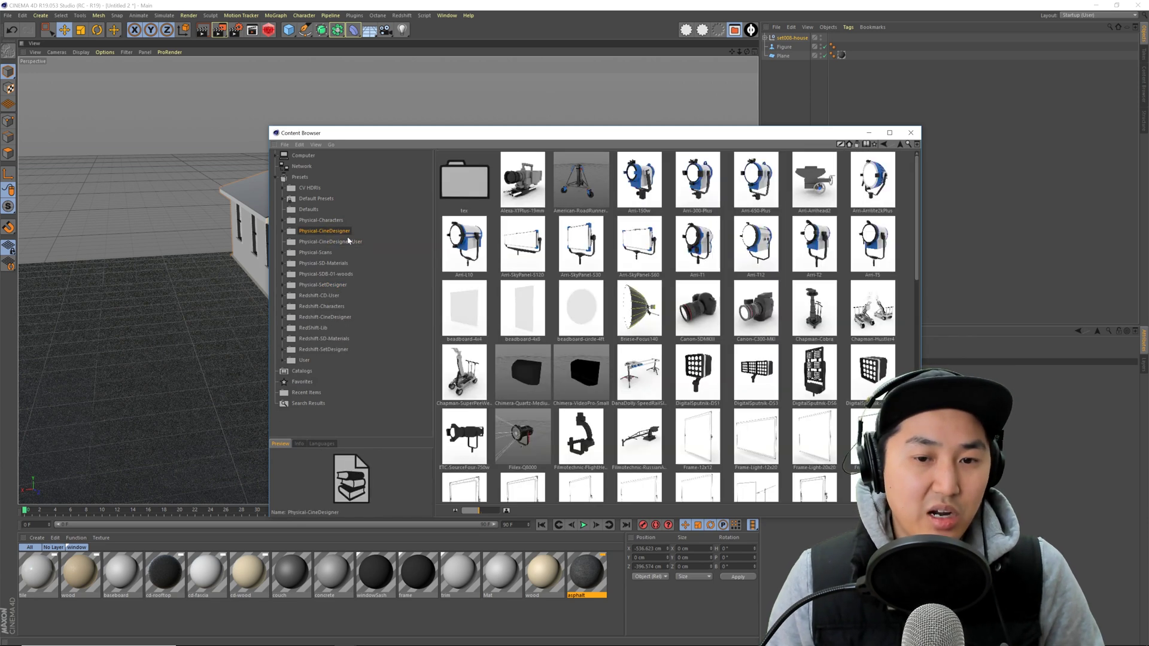
{"action": "double_click", "coordinate": [640, 242]}
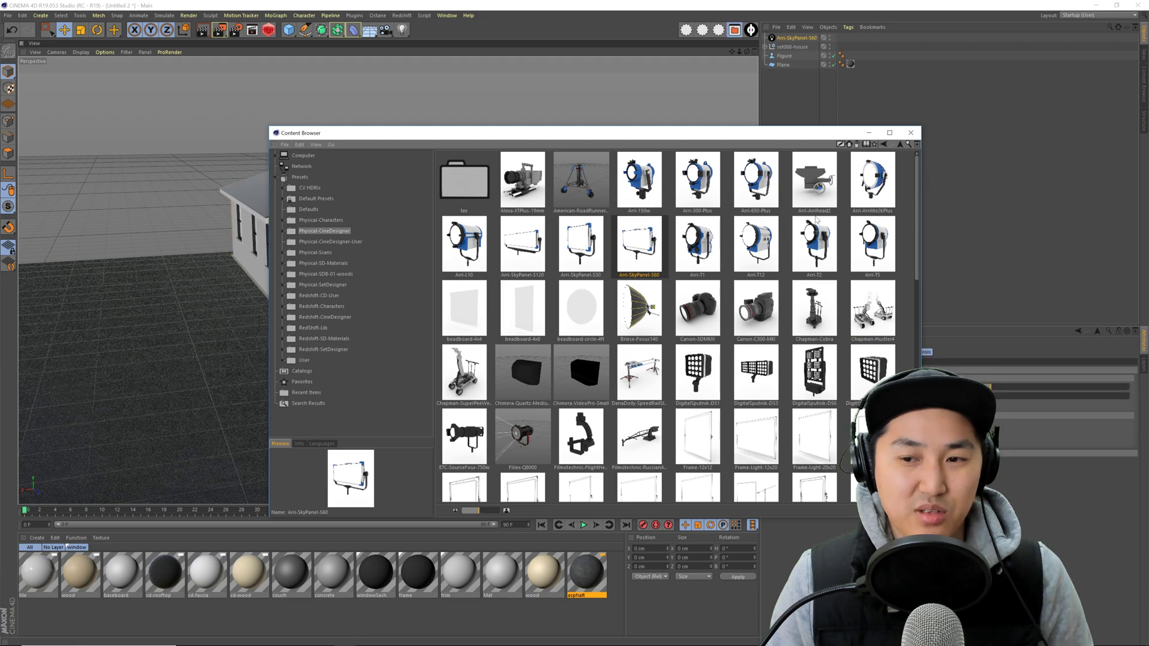
{"action": "left_click", "coordinate": [911, 134]}
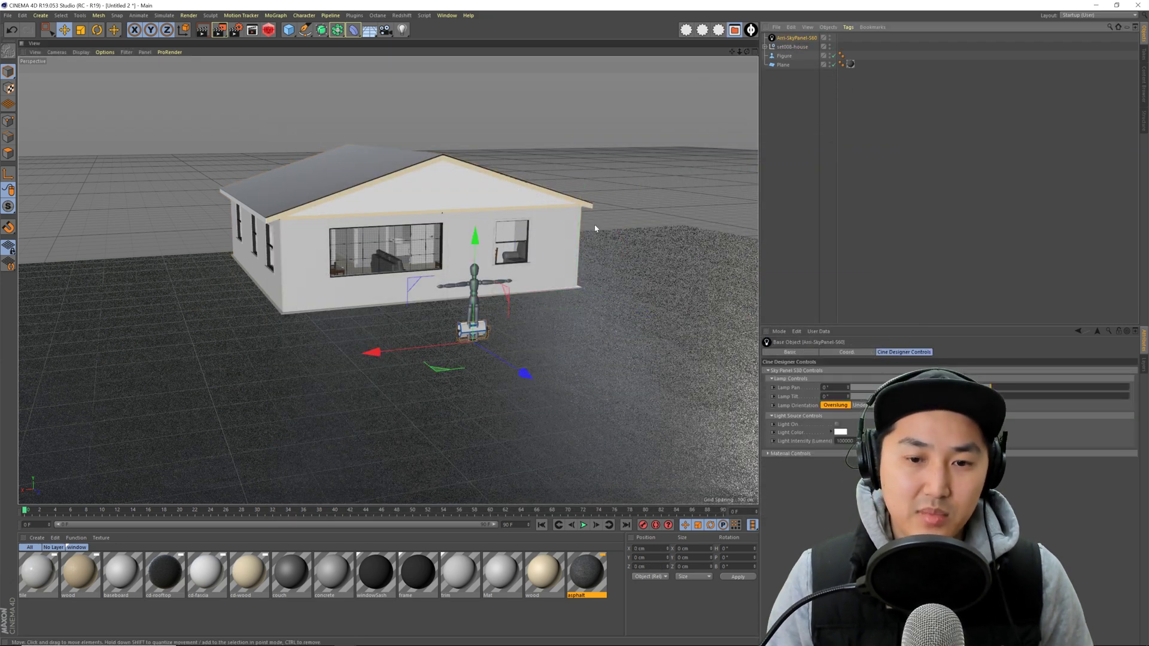
- Set the SkyPanel's lamp orientation to Underslung and raise the light to about 220 cm
{"action": "left_click_drag", "start_coordinate": [503, 295], "coordinate": [599, 329], "text": "alt"}
{"action": "left_click", "coordinate": [868, 405]}
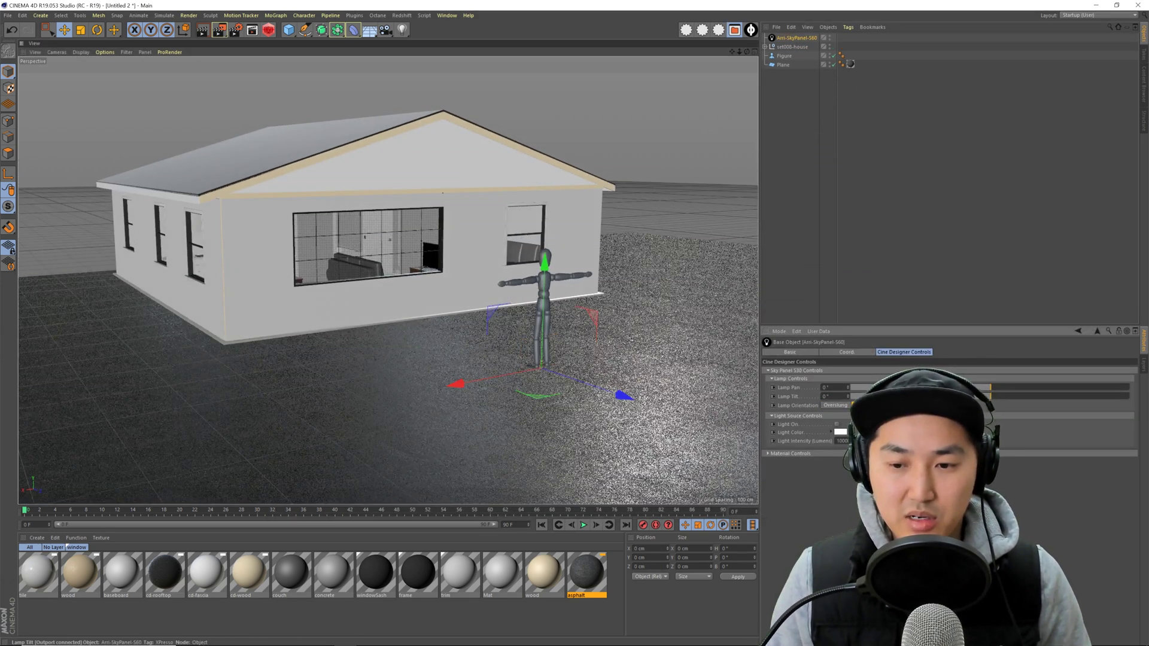
{"action": "left_click_drag", "start_coordinate": [554, 270], "coordinate": [554, 127]}
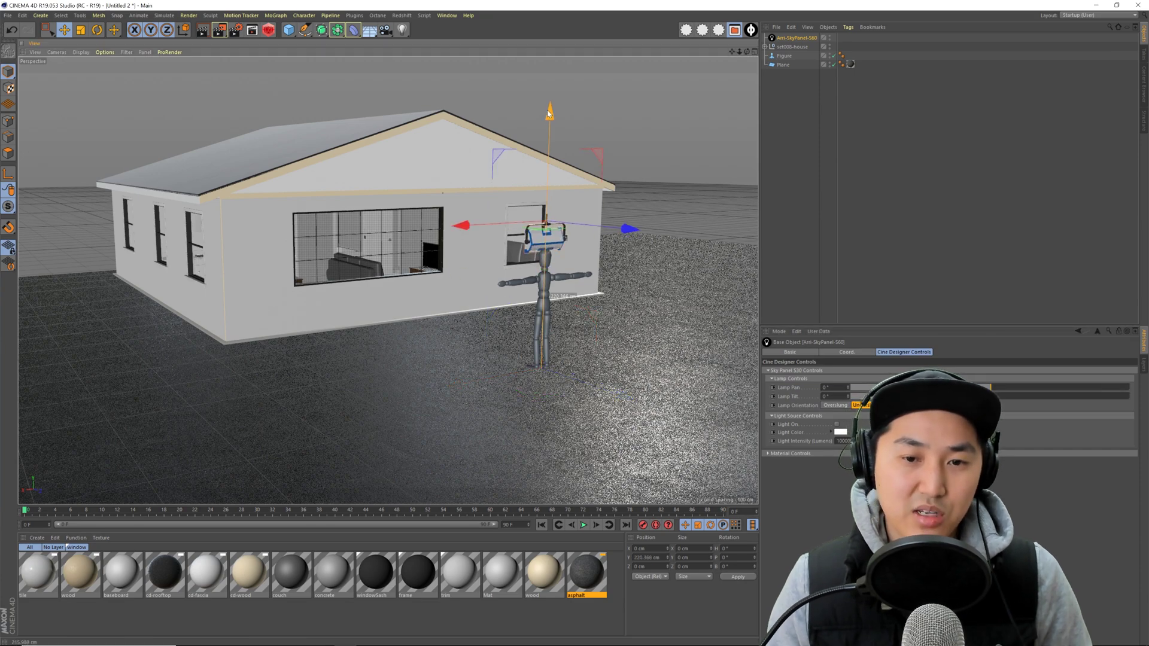
- Move the SkyPanel into the house's interior and raise it to about 241 cm, just below the ceiling
{"action": "scroll", "coordinate": [482, 228], "scroll_direction": "up", "scroll_amount": 5}
{"action": "left_click_drag", "start_coordinate": [524, 255], "coordinate": [556, 267], "text": "alt"}
{"action": "left_click_drag", "start_coordinate": [719, 279], "coordinate": [392, 253]}
{"action": "right_click_drag", "start_coordinate": [391, 252], "coordinate": [429, 251], "text": "alt"}
{"action": "left_click_drag", "start_coordinate": [429, 251], "coordinate": [402, 259], "text": "alt"}
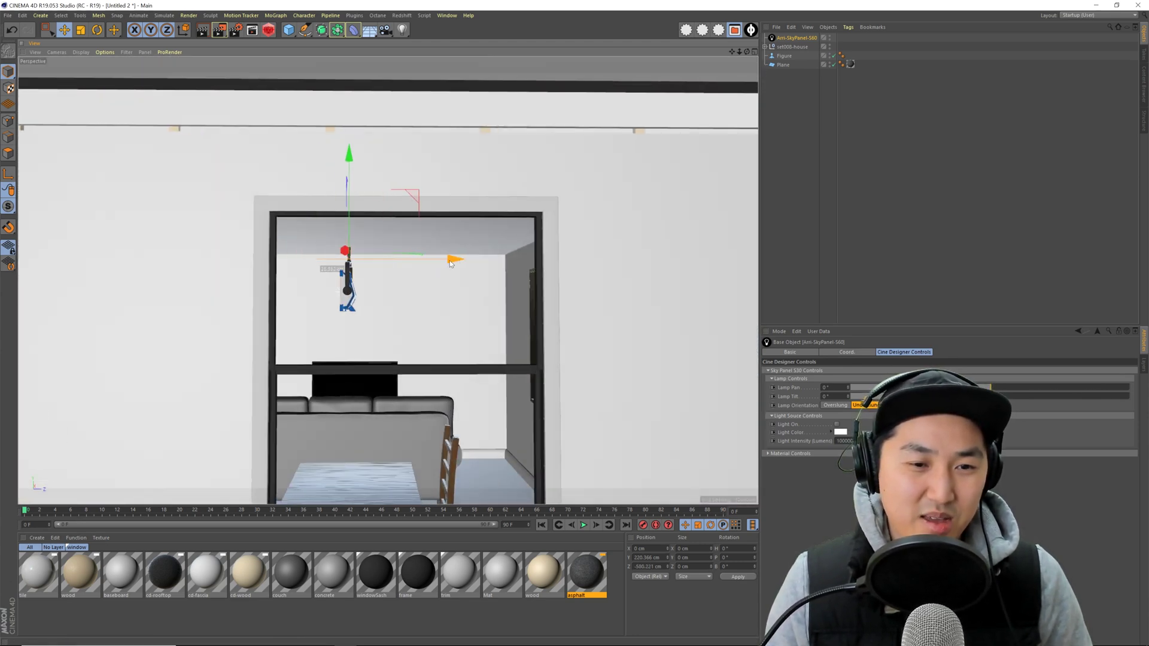
{"action": "right_click_drag", "start_coordinate": [364, 261], "coordinate": [391, 262], "text": "alt"}
{"action": "left_click_drag", "start_coordinate": [391, 262], "coordinate": [402, 255], "text": "alt"}
{"action": "left_click_drag", "start_coordinate": [356, 176], "coordinate": [359, 123]}
- Tilt the SkyPanel's lamp about 92° so it faces the floor and turn its light on
{"action": "left_click_drag", "start_coordinate": [990, 396], "coordinate": [1062, 398]}
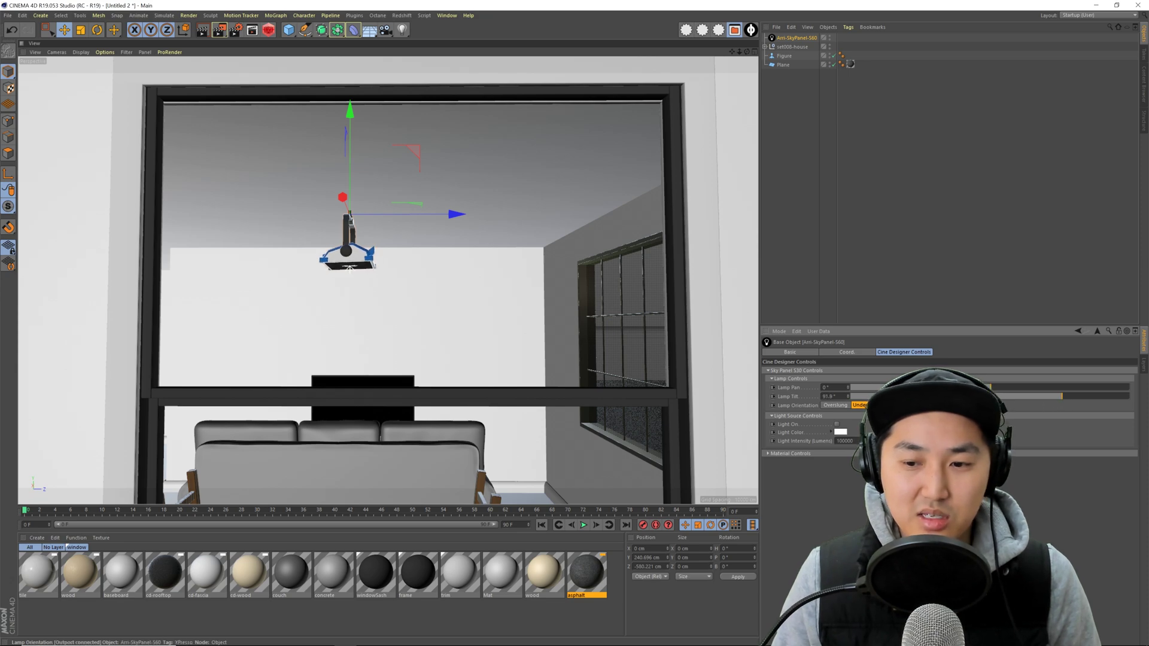
{"action": "left_click", "coordinate": [836, 424]}
- Examine the lit house, the figure and the reflections on the asphalt from outside
{"action": "left_click_drag", "start_coordinate": [550, 343], "coordinate": [361, 318], "text": "alt"}
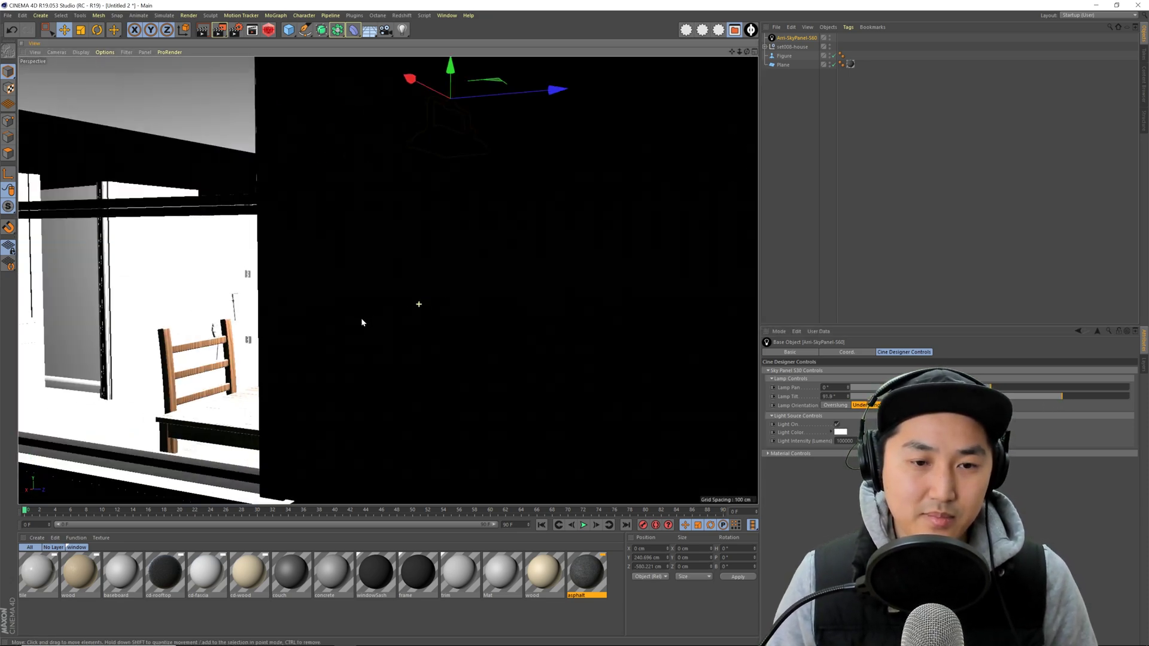
{"action": "scroll", "coordinate": [397, 325], "scroll_direction": "down", "scroll_amount": 5}
{"action": "left_click_drag", "start_coordinate": [508, 328], "coordinate": [263, 317], "text": "alt"}
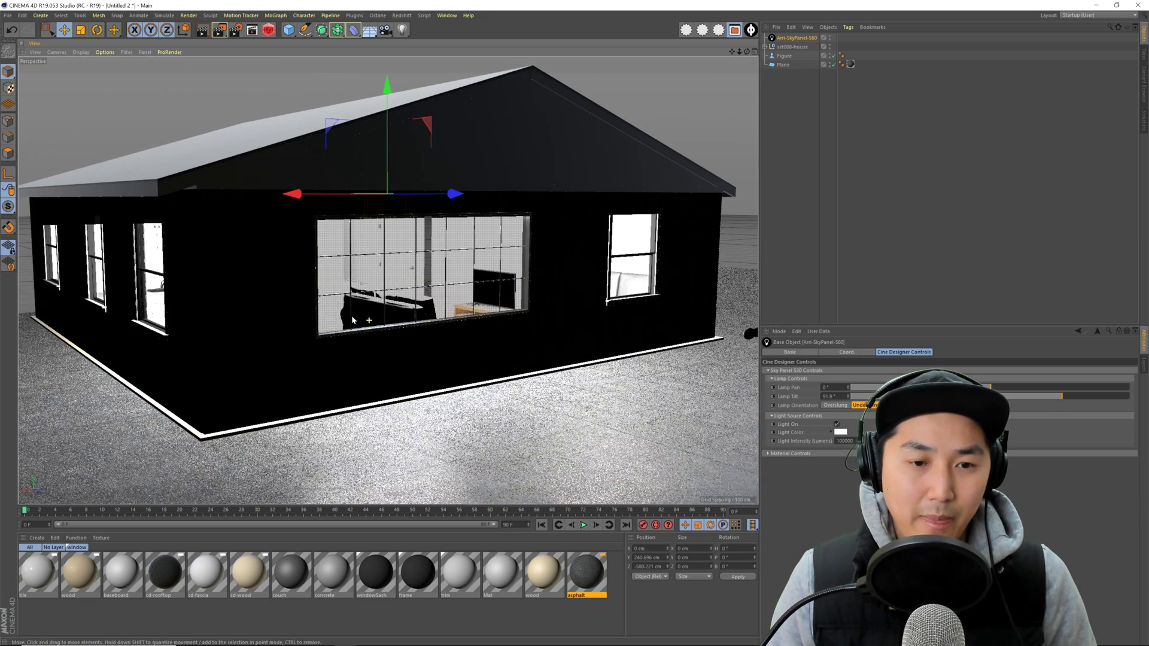
{"action": "scroll", "coordinate": [490, 319], "scroll_direction": "down", "scroll_amount": 5}
{"action": "left_click_drag", "start_coordinate": [489, 319], "coordinate": [412, 313], "text": "alt"}
{"action": "scroll", "coordinate": [323, 314], "scroll_direction": "up", "scroll_amount": 3}
{"action": "scroll", "coordinate": [421, 318], "scroll_direction": "up", "scroll_amount": 3}
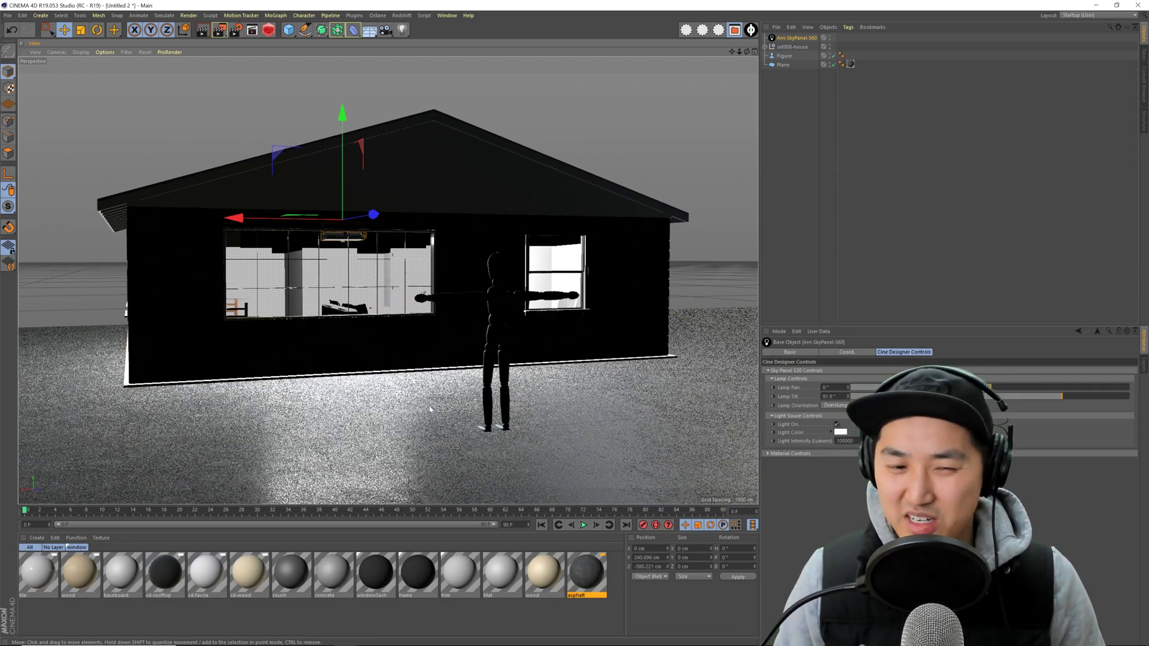
{"action": "left_click_drag", "start_coordinate": [446, 362], "coordinate": [483, 370], "text": "alt"}
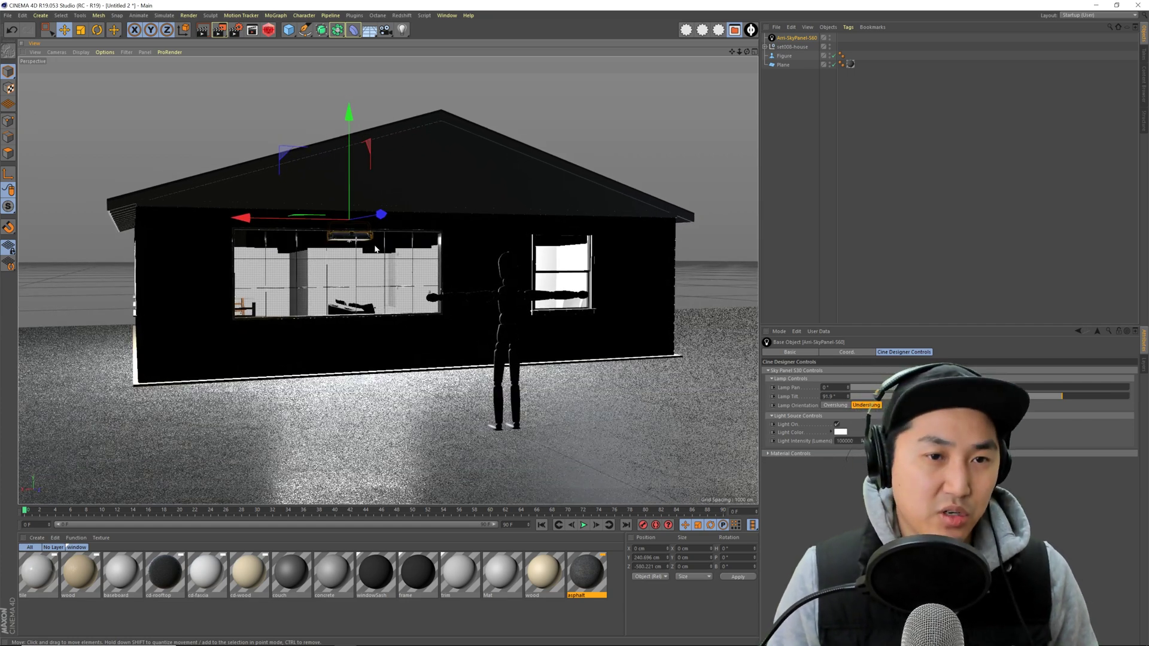
- Set the renderer to Physical with the Progressive sampler in the render settings
{"action": "left_click", "coordinate": [252, 29]}
{"action": "left_click", "coordinate": [200, 127]}
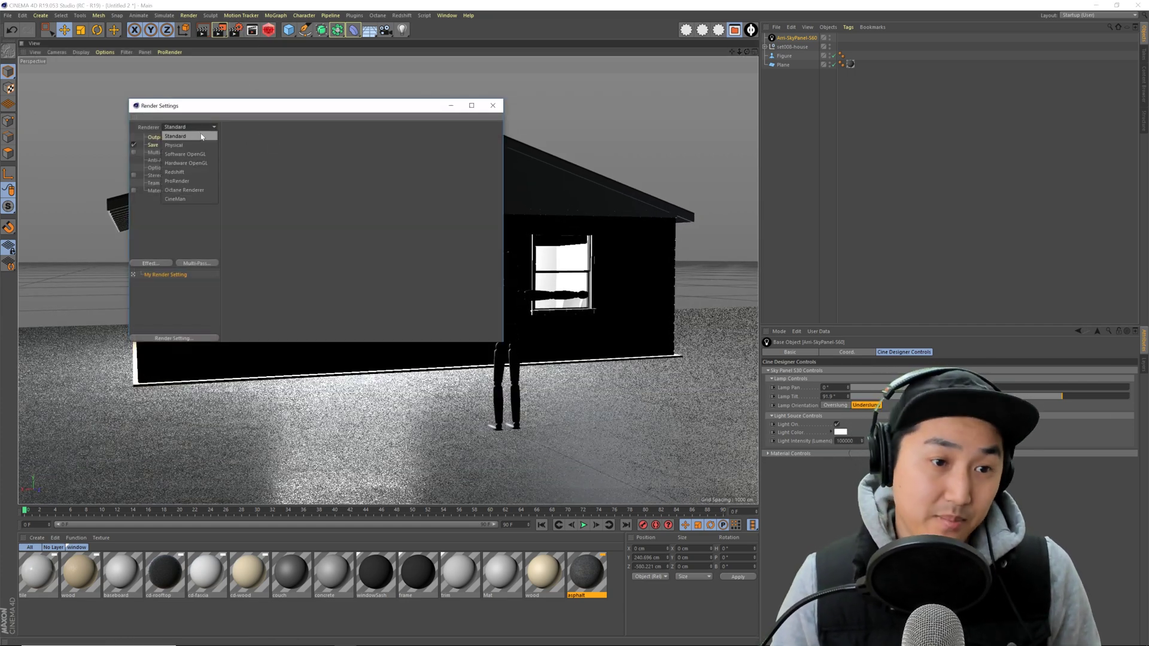
{"action": "left_click", "coordinate": [192, 145]}
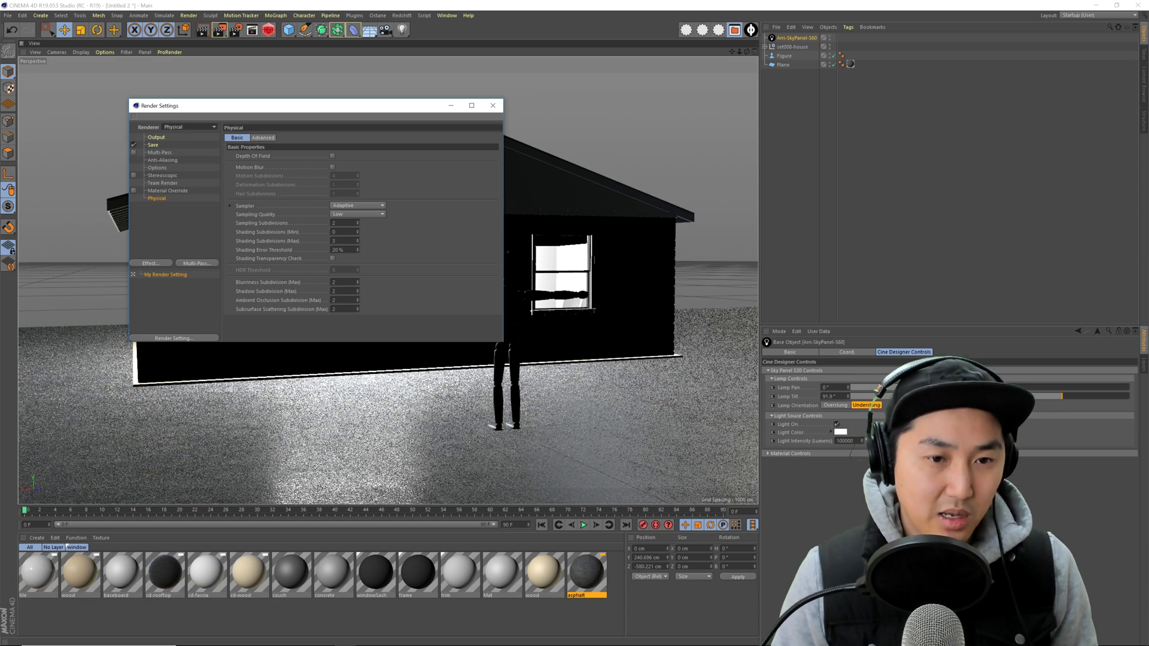
{"action": "left_click", "coordinate": [358, 206]}
{"action": "left_click", "coordinate": [353, 231]}
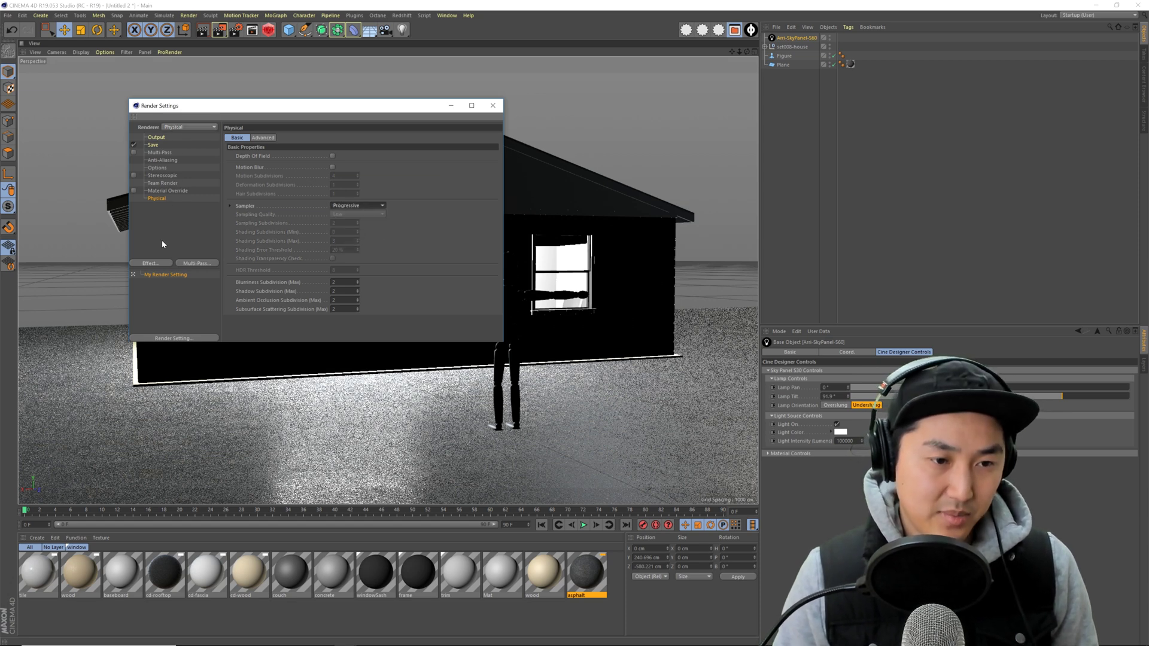
- Add the Global Illumination effect with Quasi-Monte Carlo (QMC) as primary method and Light Mapping as secondary method
{"action": "left_click", "coordinate": [157, 263]}
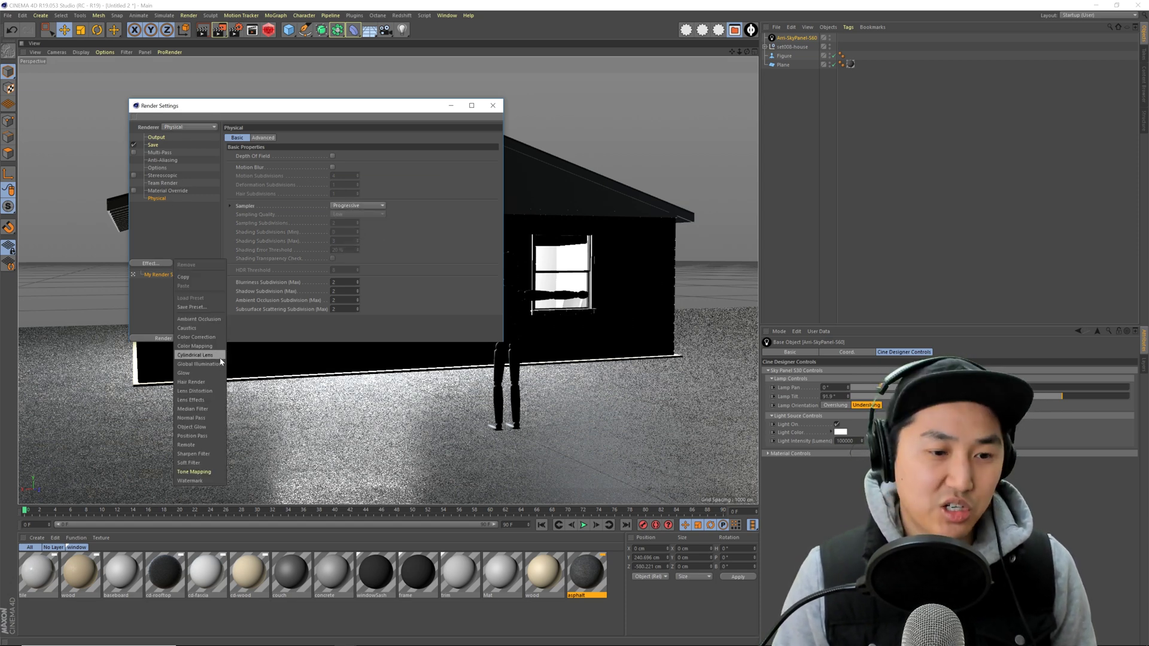
{"action": "left_click", "coordinate": [197, 364]}
{"action": "left_click", "coordinate": [328, 167]}
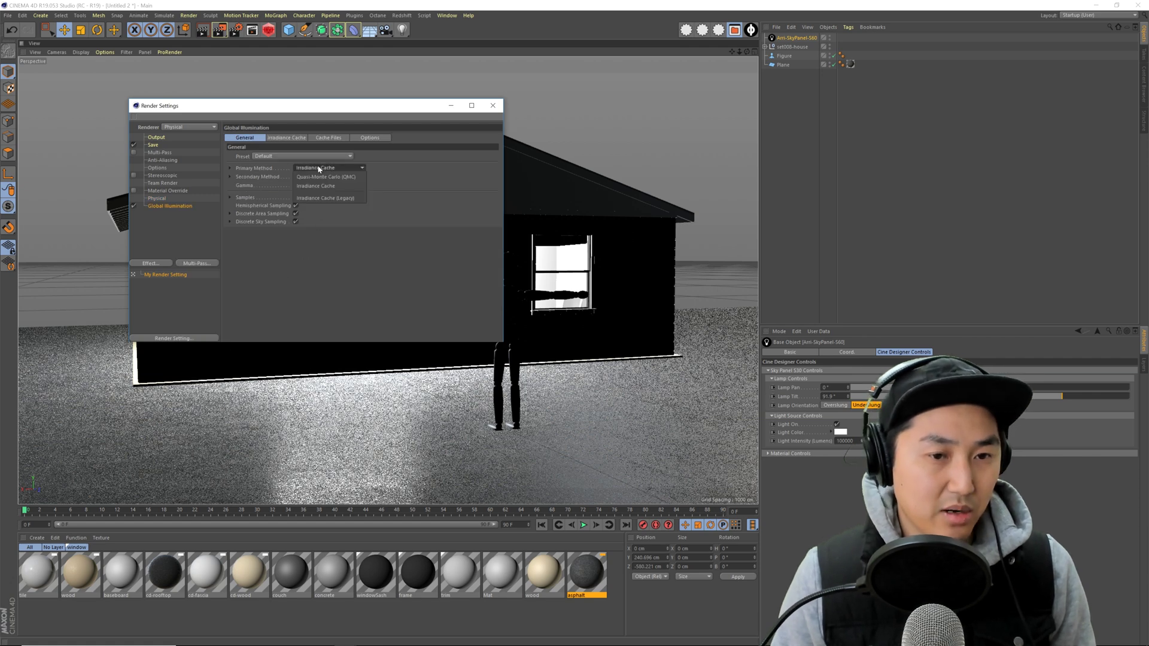
{"action": "left_click", "coordinate": [323, 168]}
{"action": "left_click", "coordinate": [327, 177]}
{"action": "left_click", "coordinate": [319, 214]}
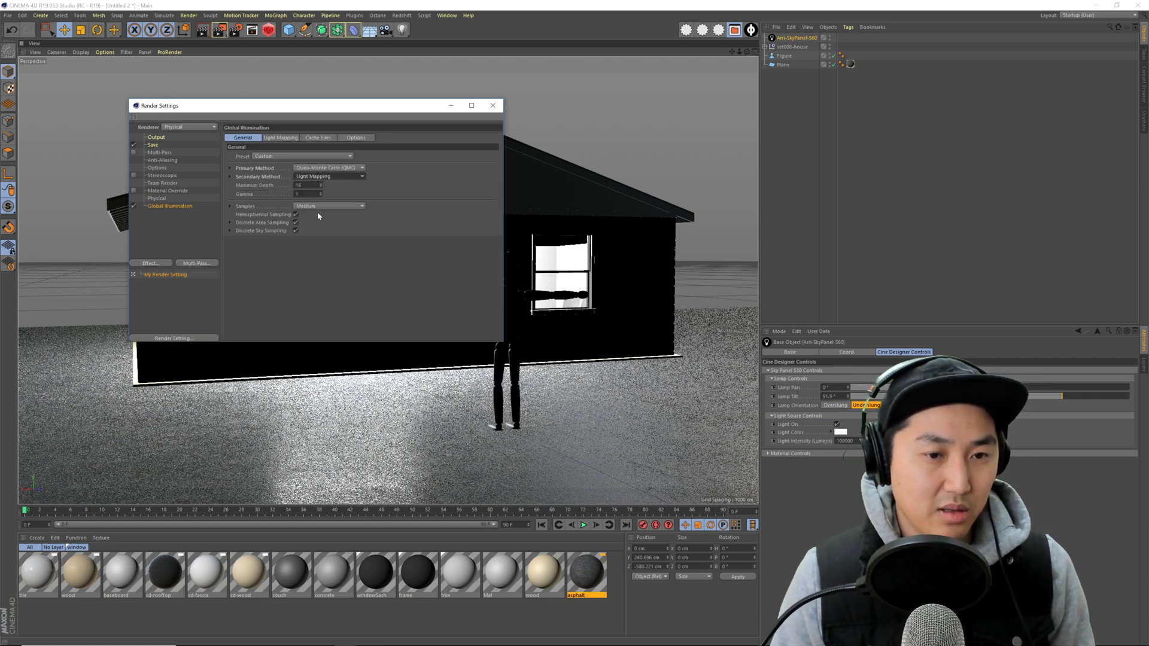
{"action": "left_click", "coordinate": [327, 177]}
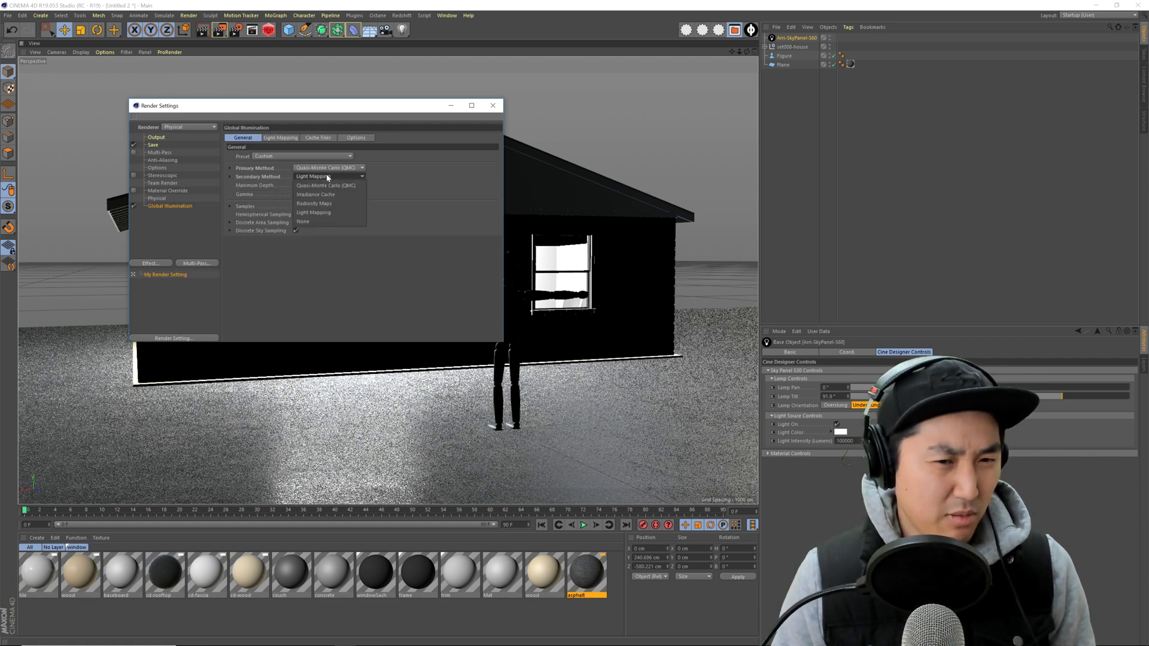
{"action": "left_click", "coordinate": [328, 214]}
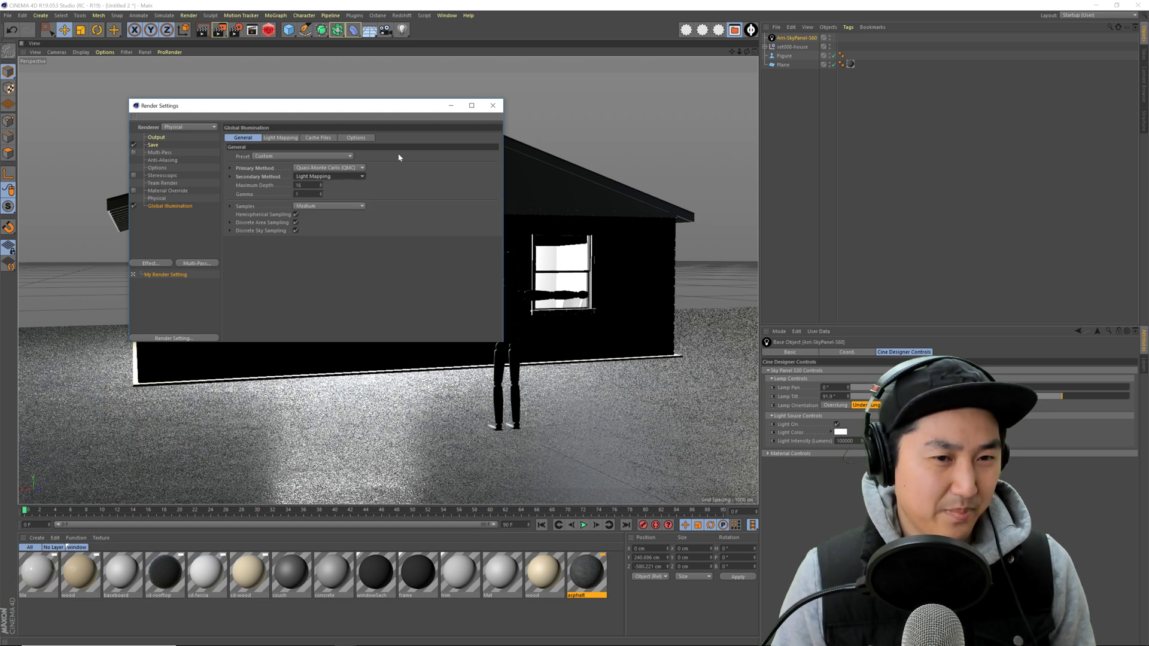
{"action": "left_click", "coordinate": [493, 106]}
- Deselect the SkyPanel and reframe the view on the house front with the figure
{"action": "left_click", "coordinate": [788, 139]}
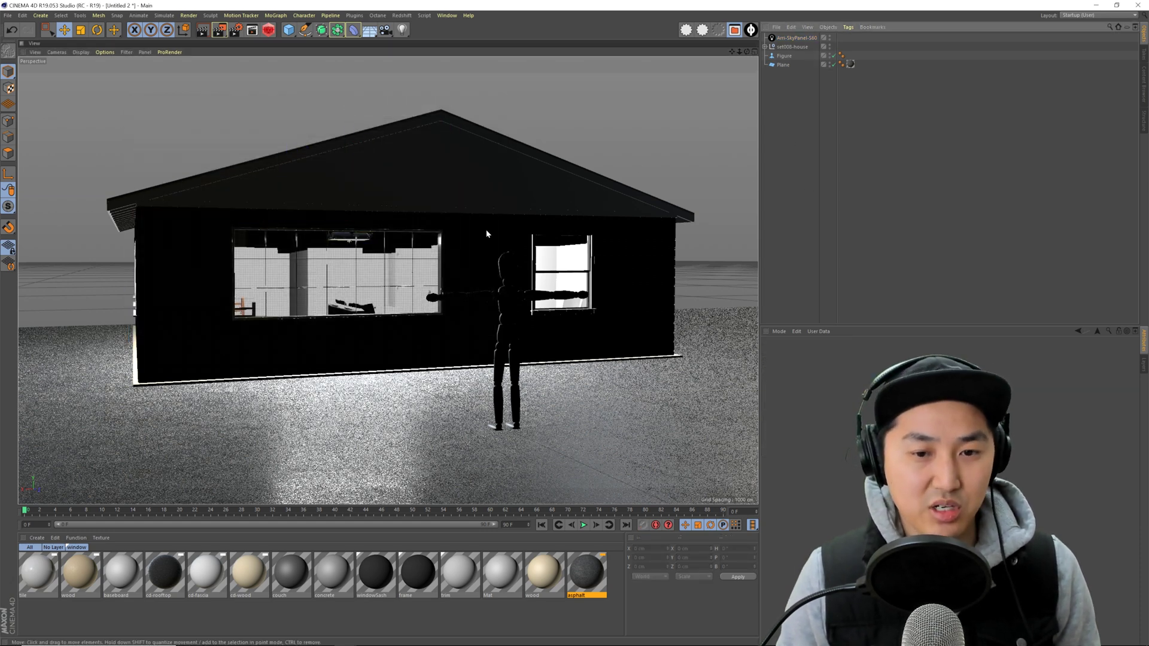
{"action": "left_click_drag", "start_coordinate": [486, 234], "coordinate": [457, 245], "text": "alt"}
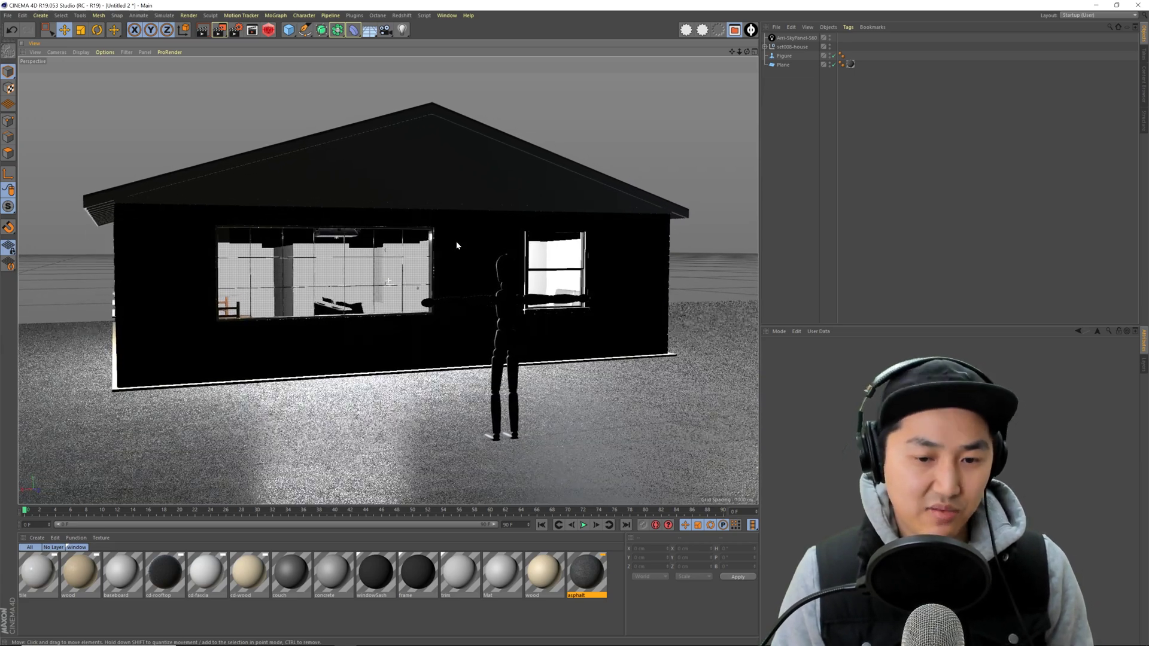
- Render the house view to the Picture Viewer, stop the render during the first pass and close the viewer
{"action": "key", "text": "shift+r"}
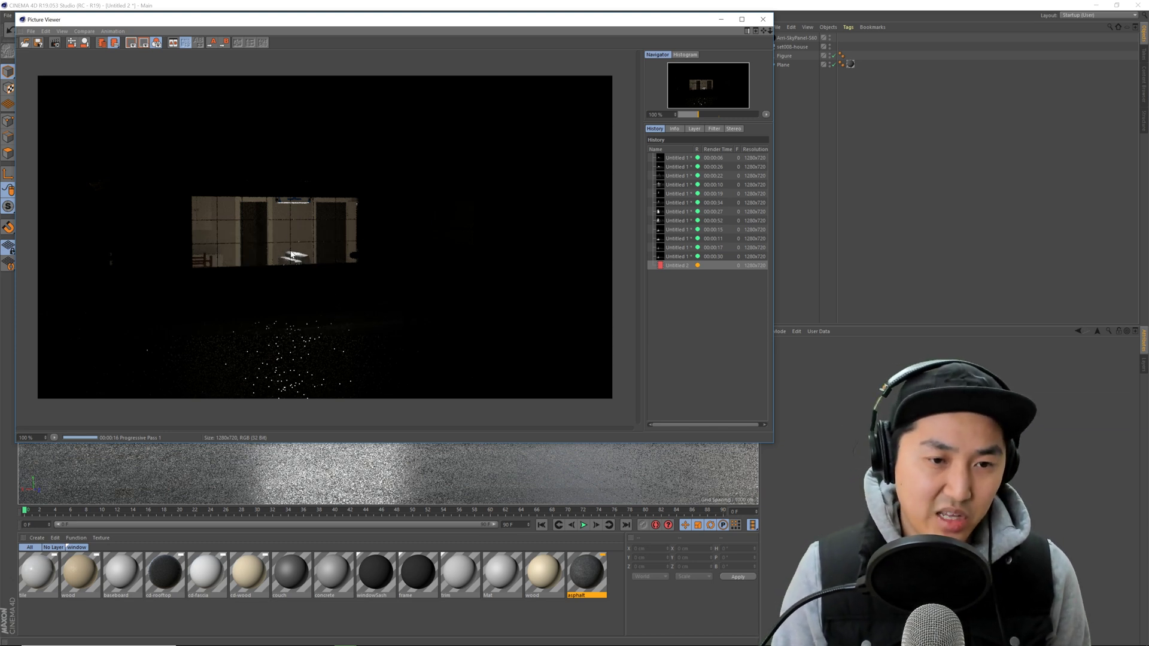
{"action": "left_click", "coordinate": [57, 45]}
{"action": "left_click", "coordinate": [587, 359]}
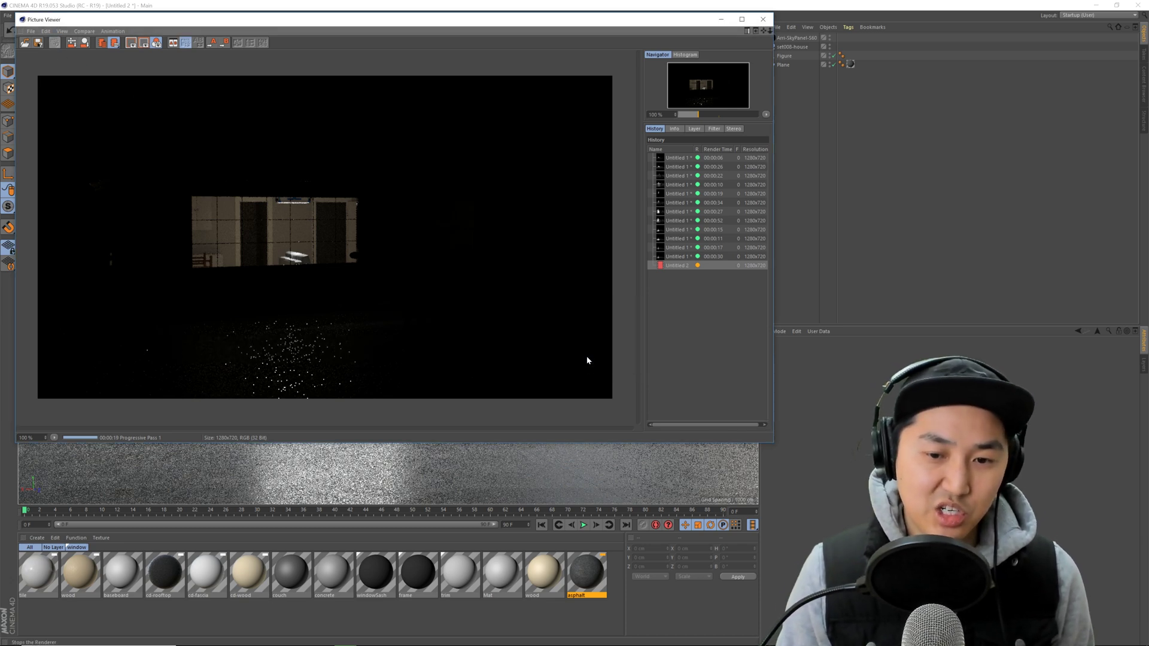
{"action": "left_click", "coordinate": [763, 19]}
- Select the Arri SkyPanel and set its light intensity to 200000 lumens
{"action": "left_click", "coordinate": [795, 39]}
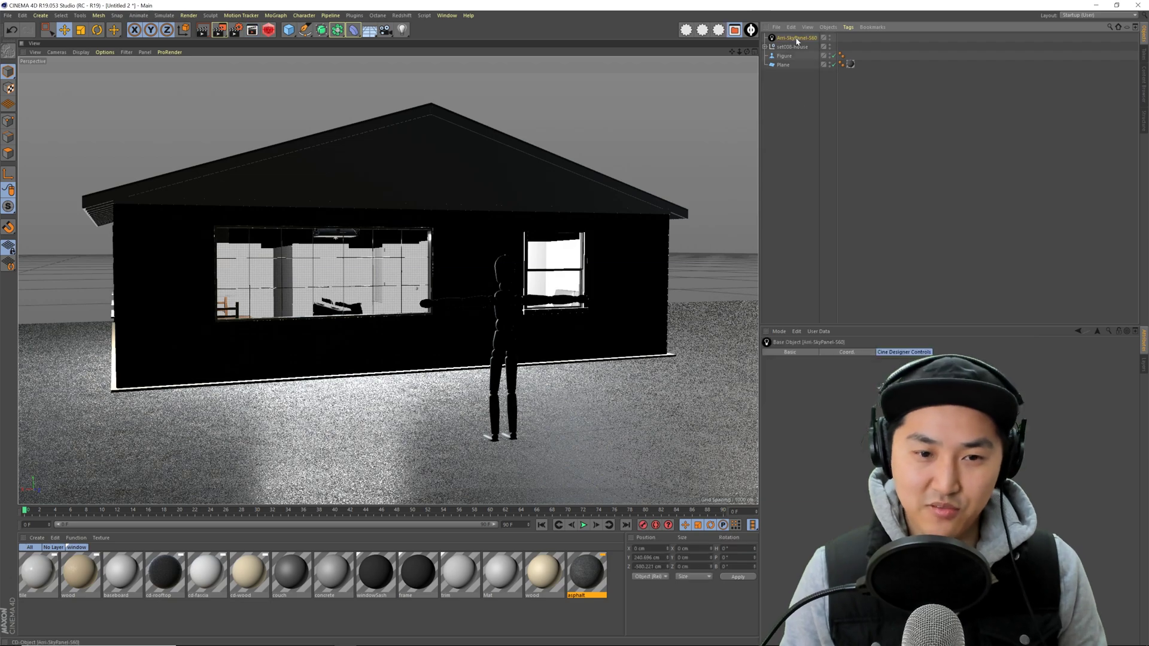
{"action": "left_click_drag", "start_coordinate": [90, 248], "coordinate": [680, 391], "text": "alt"}
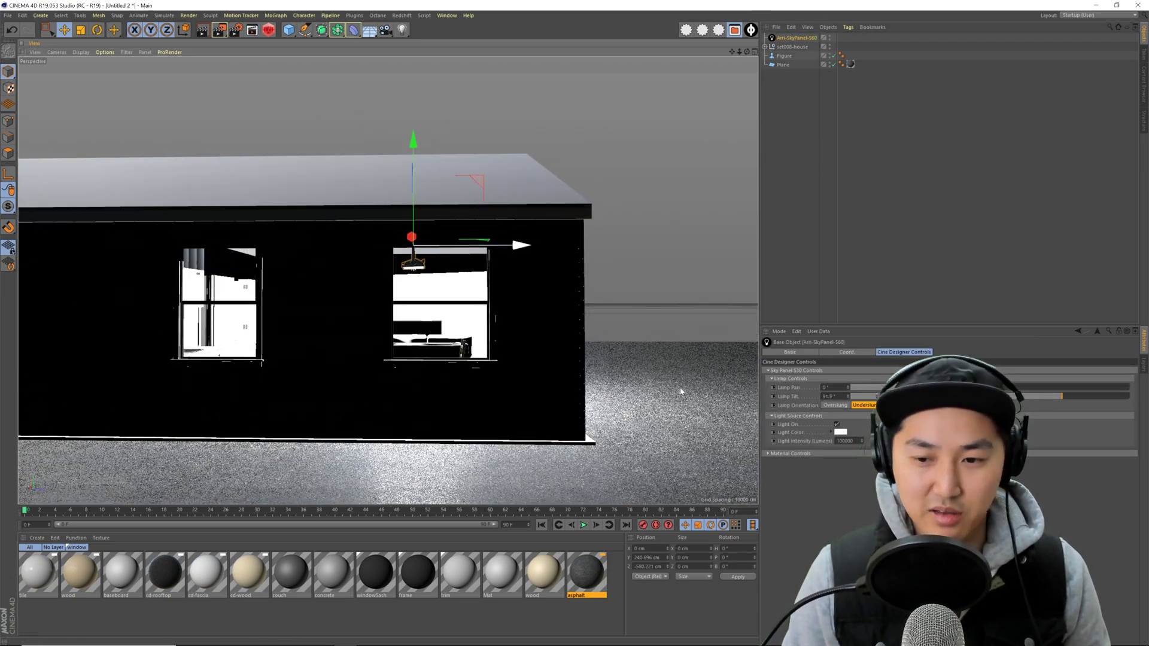
{"action": "left_click", "coordinate": [839, 441]}
{"action": "type", "text": "2"}
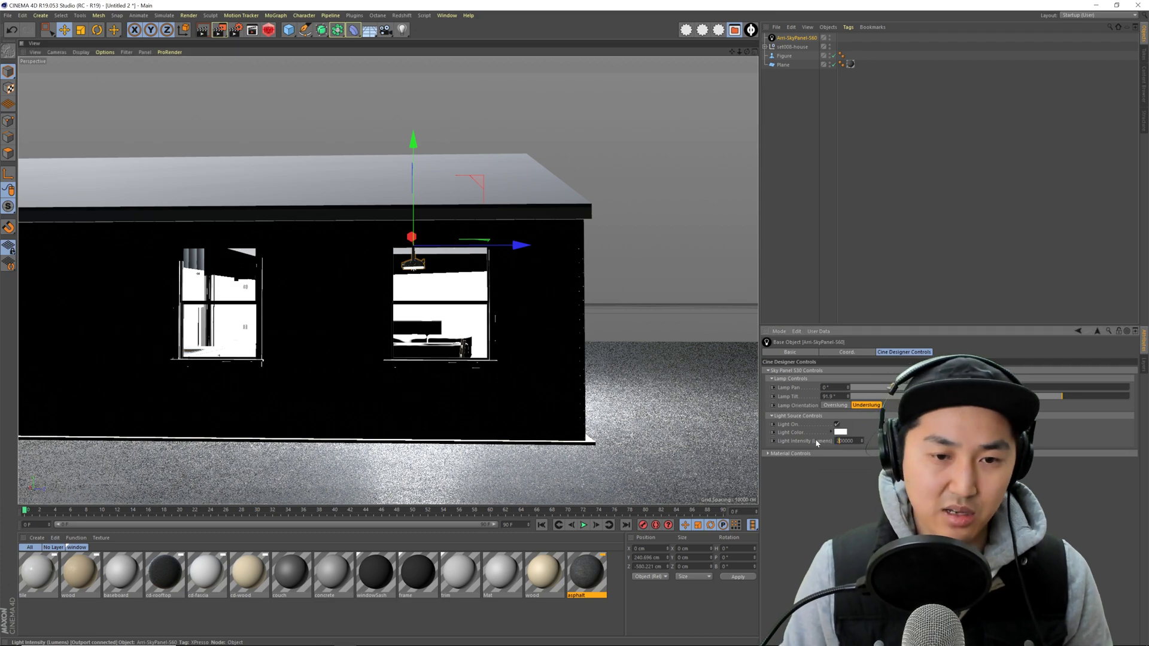
{"action": "key", "text": "Return"}
- Move the SkyPanel along its Z axis to about -472 cm and duplicate it farther along the same axis inside the house
{"action": "middle_click_drag", "start_coordinate": [512, 255], "coordinate": [536, 259], "text": "alt"}
{"action": "left_click_drag", "start_coordinate": [536, 256], "coordinate": [538, 258], "text": "alt"}
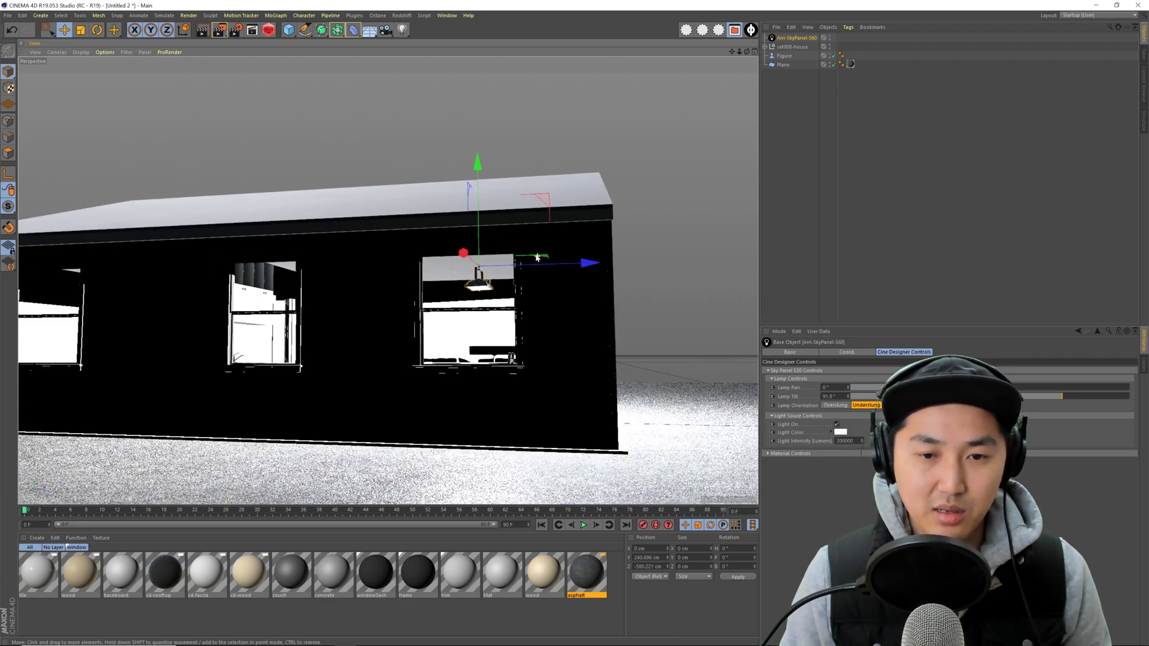
{"action": "middle_click_drag", "start_coordinate": [526, 254], "coordinate": [520, 262], "text": "alt"}
{"action": "left_click_drag", "start_coordinate": [521, 262], "coordinate": [567, 253], "text": "alt"}
{"action": "right_click", "coordinate": [322, 246]}
{"action": "left_click", "coordinate": [321, 246]}
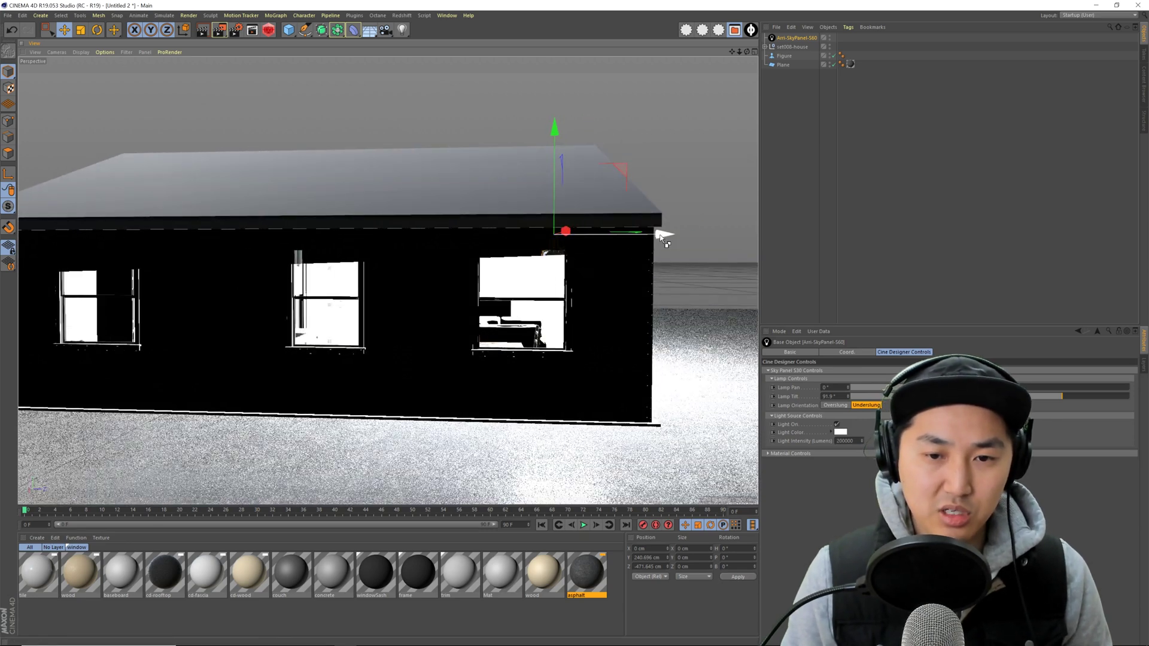
{"action": "left_click_drag", "start_coordinate": [660, 236], "coordinate": [406, 241], "text": "ctrl"}
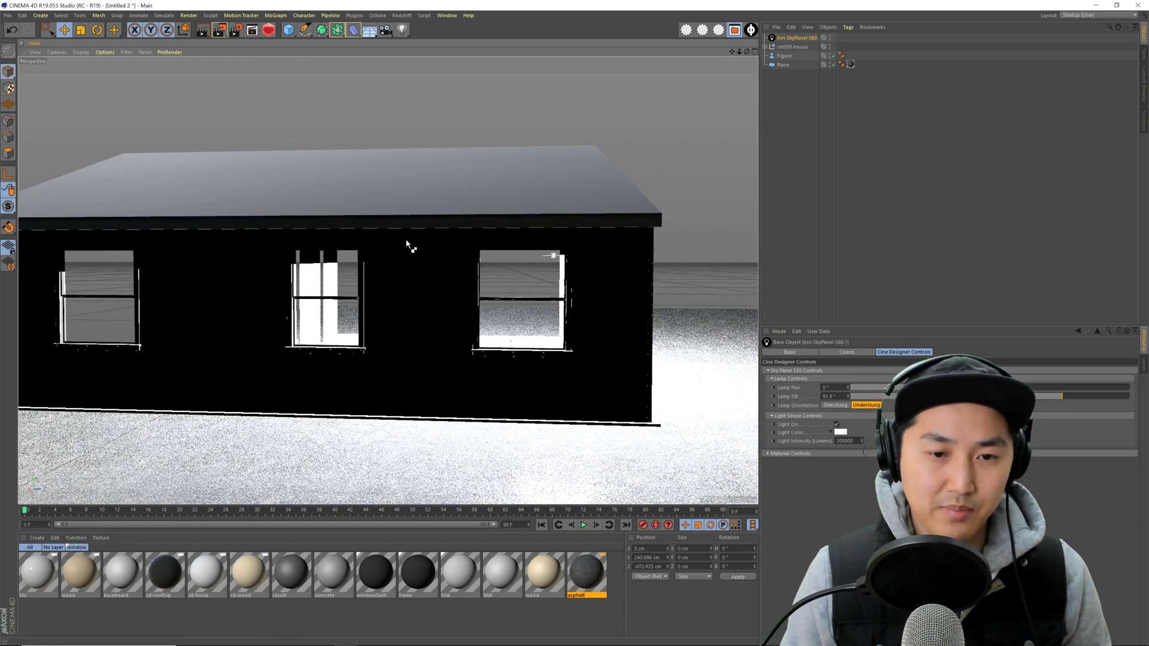
- Select the duplicated SkyPanel and move it along the Z axis to about -785 cm
{"action": "left_click", "coordinate": [796, 47]}
{"action": "left_click", "coordinate": [796, 39]}
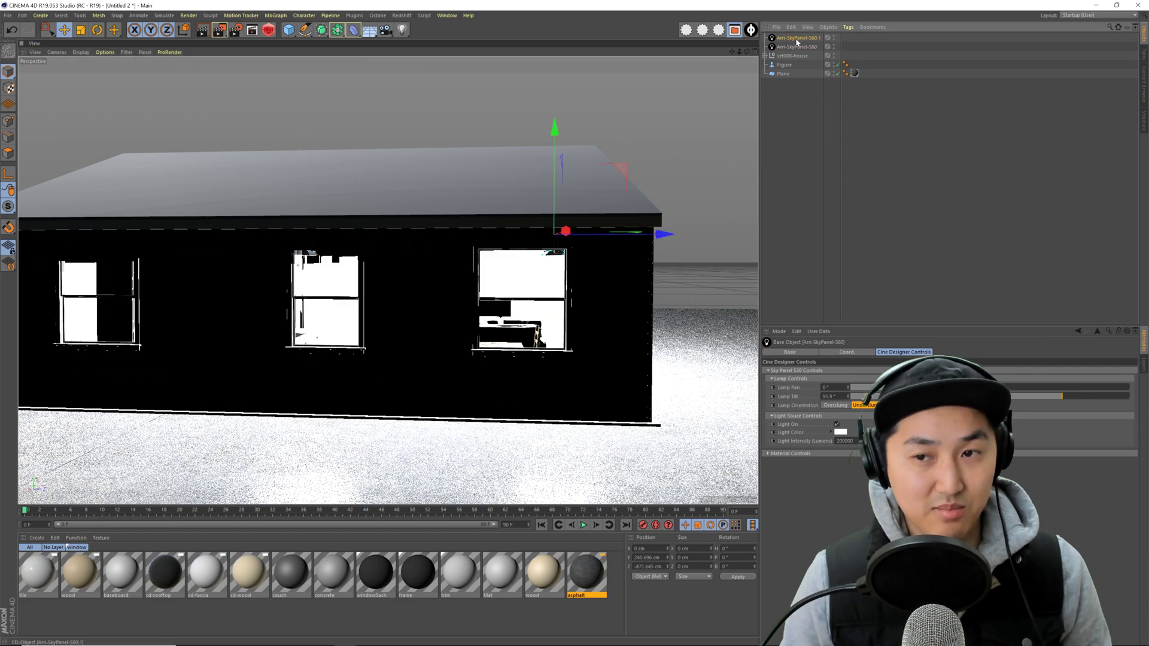
{"action": "middle_click_drag", "start_coordinate": [349, 274], "coordinate": [425, 225], "text": "alt"}
{"action": "left_click_drag", "start_coordinate": [425, 224], "coordinate": [369, 226], "text": "alt"}
{"action": "right_click_drag", "start_coordinate": [369, 226], "coordinate": [479, 222], "text": "alt"}
{"action": "left_click_drag", "start_coordinate": [369, 245], "coordinate": [401, 241], "text": "alt"}
{"action": "right_click_drag", "start_coordinate": [401, 241], "coordinate": [328, 241], "text": "alt"}
{"action": "middle_click_drag", "start_coordinate": [328, 241], "coordinate": [352, 250], "text": "alt"}
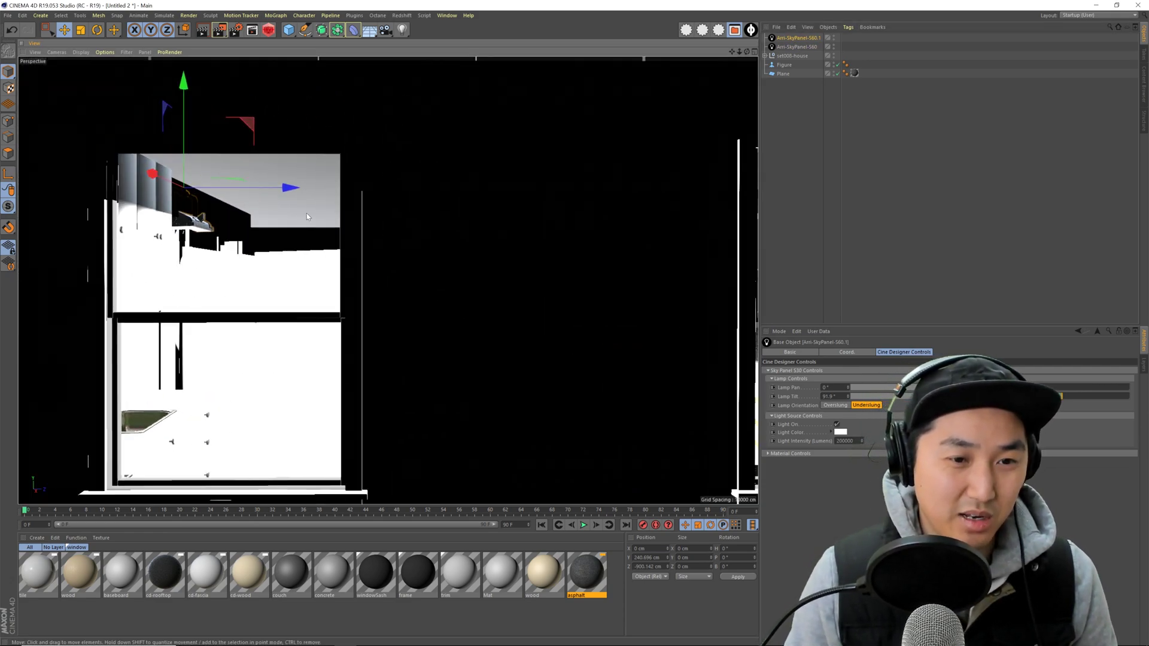
{"action": "left_click_drag", "start_coordinate": [299, 187], "coordinate": [522, 221]}
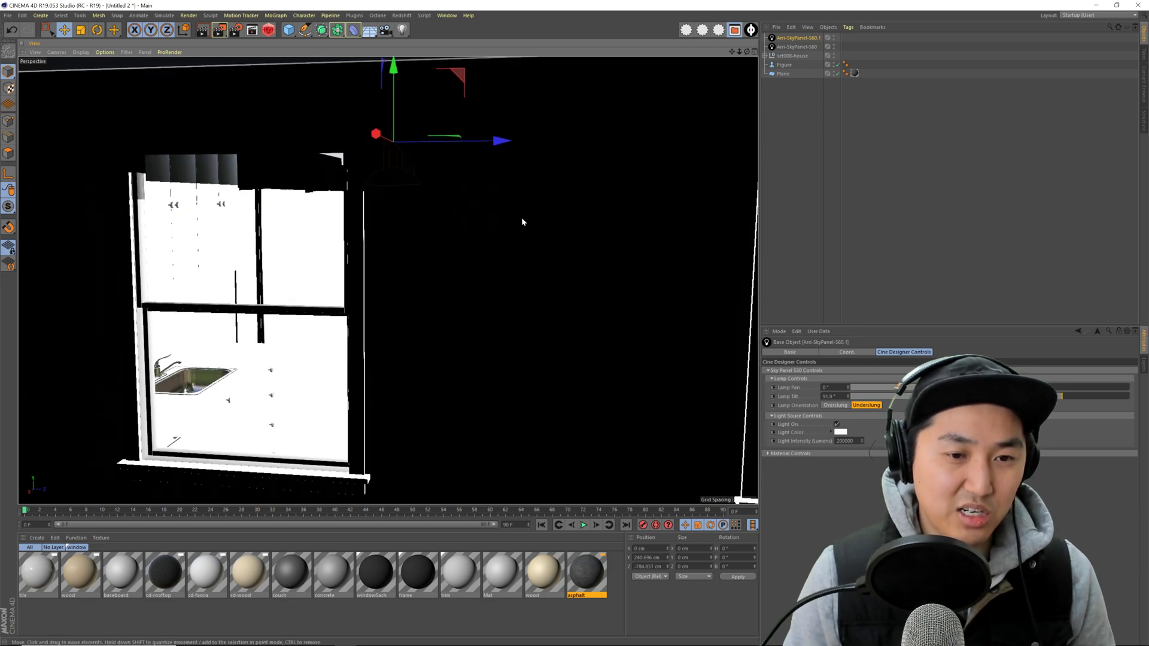
- Examine the house, its lit windows and the asphalt from outside with both light panels in place
{"action": "right_click_drag", "start_coordinate": [522, 221], "coordinate": [419, 231], "text": "alt"}
{"action": "middle_click_drag", "start_coordinate": [549, 239], "coordinate": [317, 239], "text": "alt"}
{"action": "left_click_drag", "start_coordinate": [509, 244], "coordinate": [403, 250], "text": "alt"}
{"action": "right_click_drag", "start_coordinate": [471, 258], "coordinate": [419, 246], "text": "alt"}
{"action": "left_click_drag", "start_coordinate": [440, 256], "coordinate": [419, 253], "text": "alt"}
{"action": "right_click_drag", "start_coordinate": [419, 253], "coordinate": [434, 256], "text": "alt"}
{"action": "middle_click_drag", "start_coordinate": [434, 256], "coordinate": [438, 284], "text": "alt"}
{"action": "mouse_move", "coordinate": [438, 284]}
{"action": "left_mouse_down", "text": "alt"}
{"action": "mouse_move", "coordinate": [415, 279]}
{"action": "mouse_move", "coordinate": [425, 278]}
{"action": "left_mouse_up", "text": "alt"}
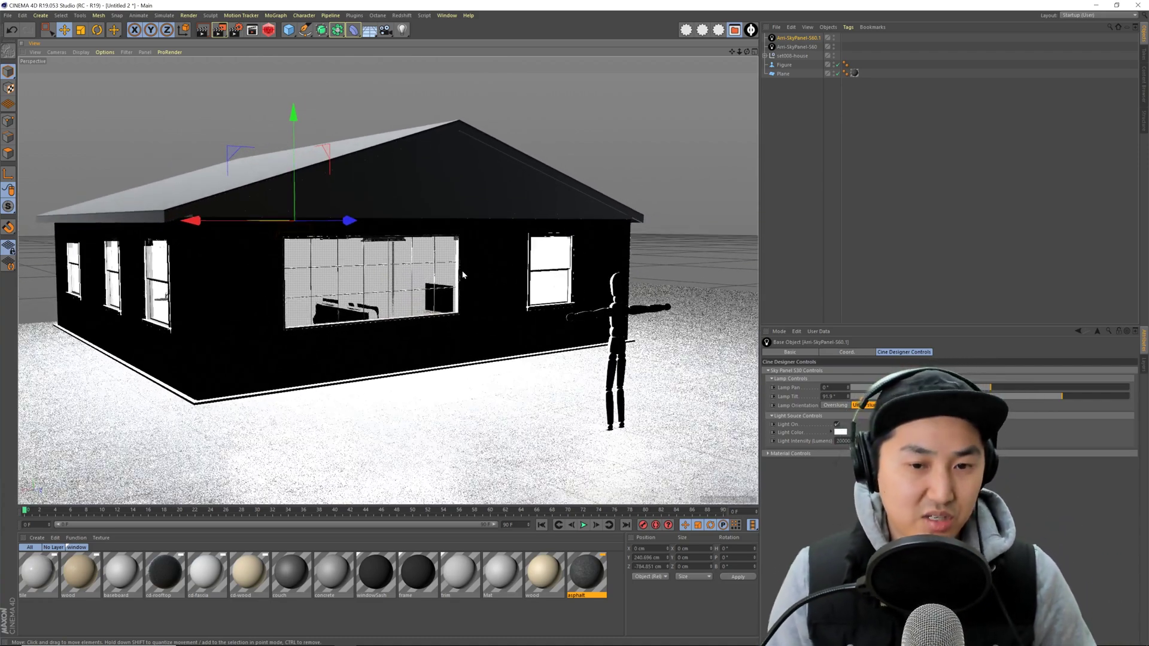
{"action": "middle_click_drag", "start_coordinate": [462, 271], "coordinate": [462, 280], "text": "alt"}
{"action": "left_click_drag", "start_coordinate": [462, 280], "coordinate": [463, 246], "text": "alt"}
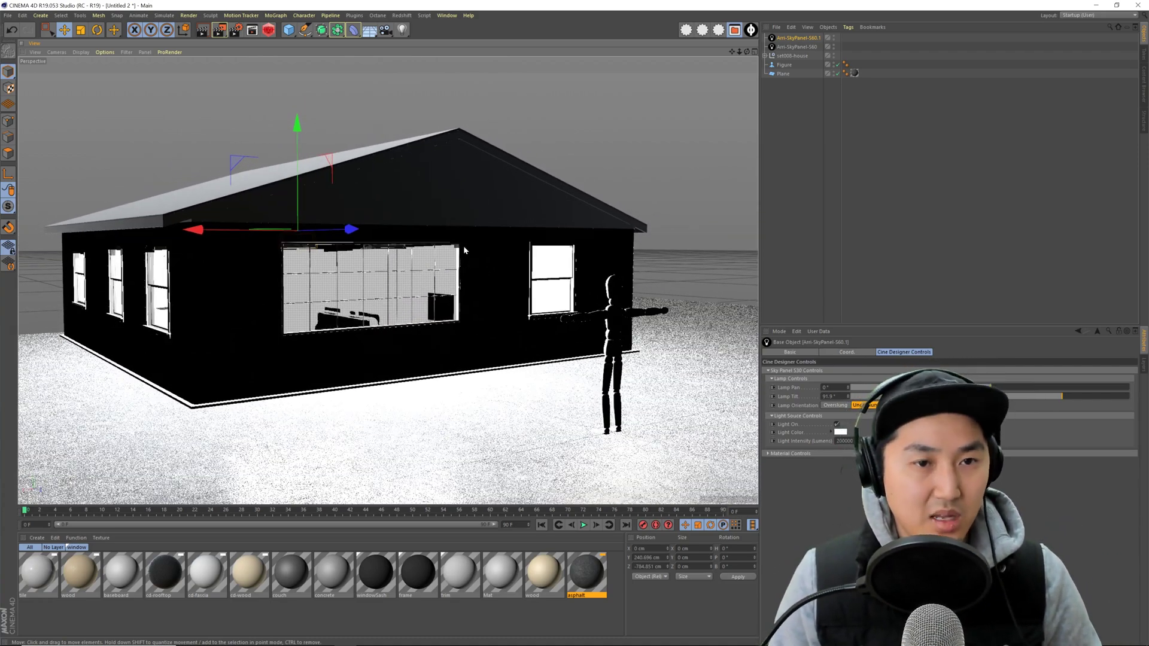
- Add a Sky object and create a new material with Reflectance disabled and a dark grey colour of 14% value
{"action": "left_click", "coordinate": [370, 29]}
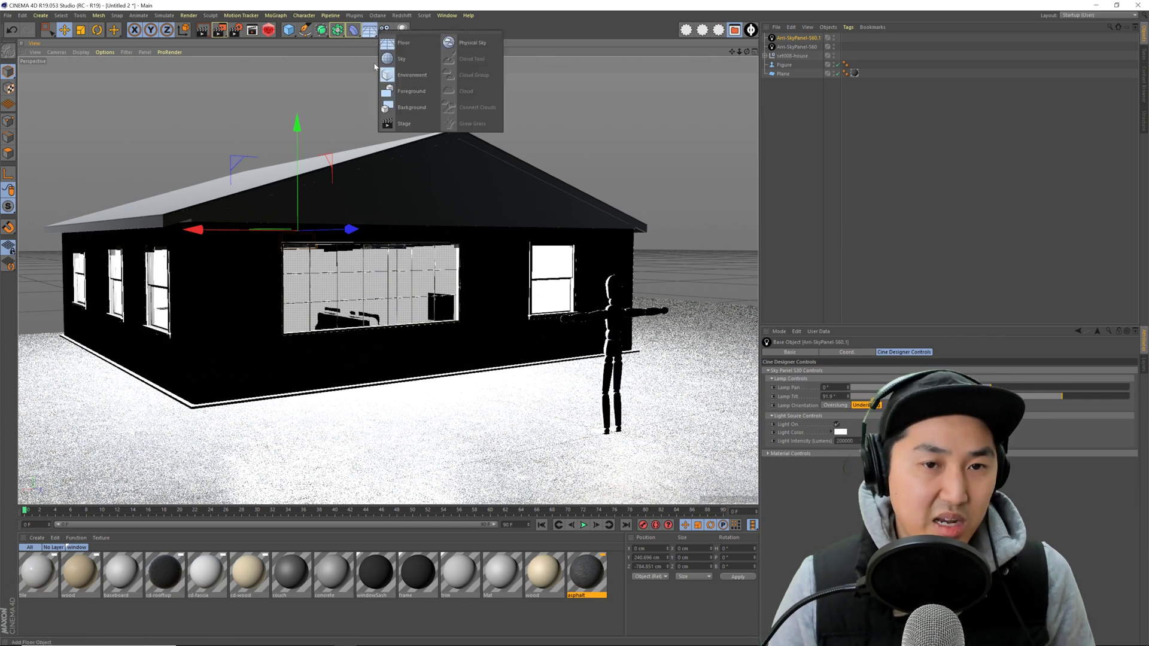
{"action": "left_click", "coordinate": [396, 58]}
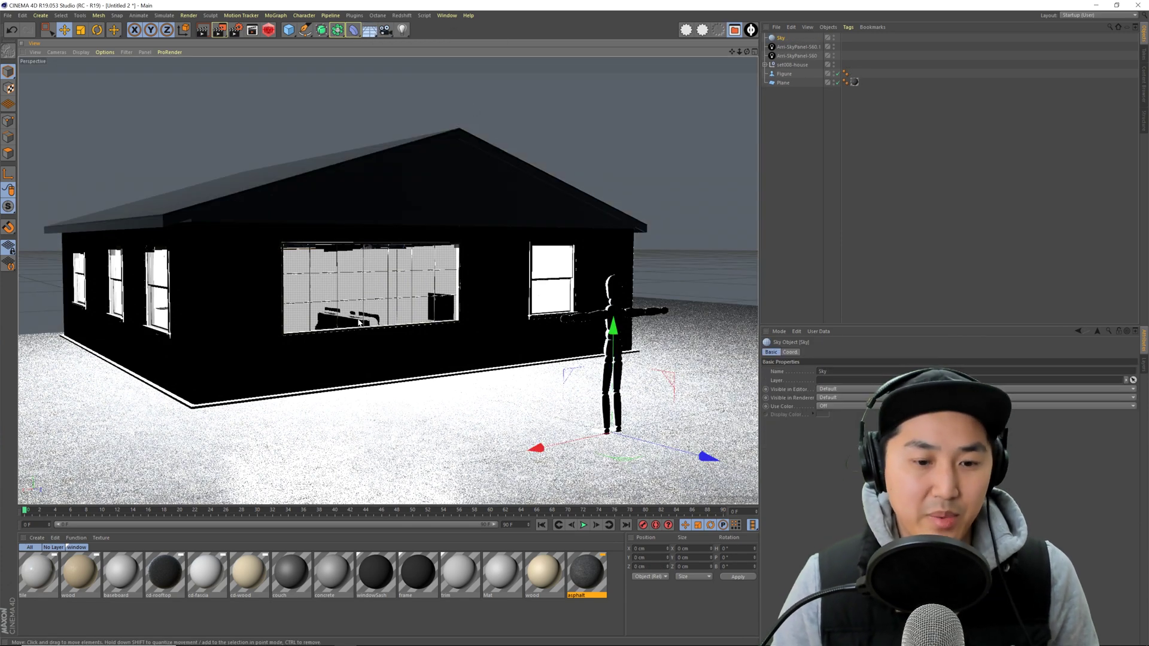
{"action": "double_click", "coordinate": [364, 609]}
{"action": "double_click", "coordinate": [38, 579]}
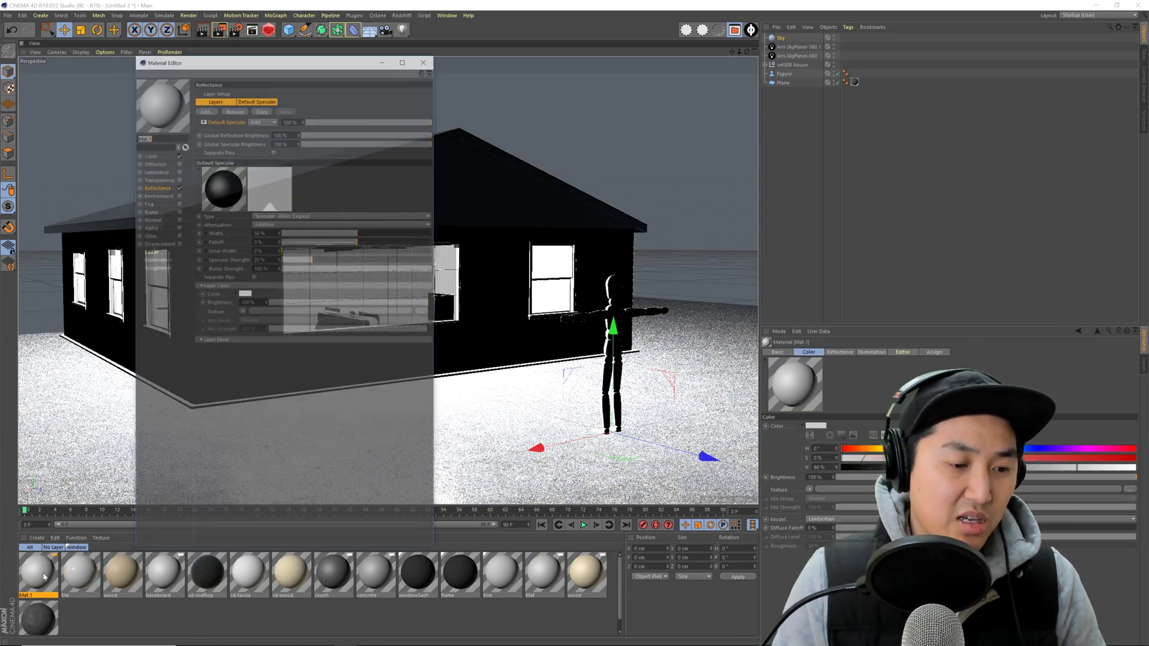
{"action": "left_click_drag", "start_coordinate": [197, 58], "coordinate": [429, 94]}
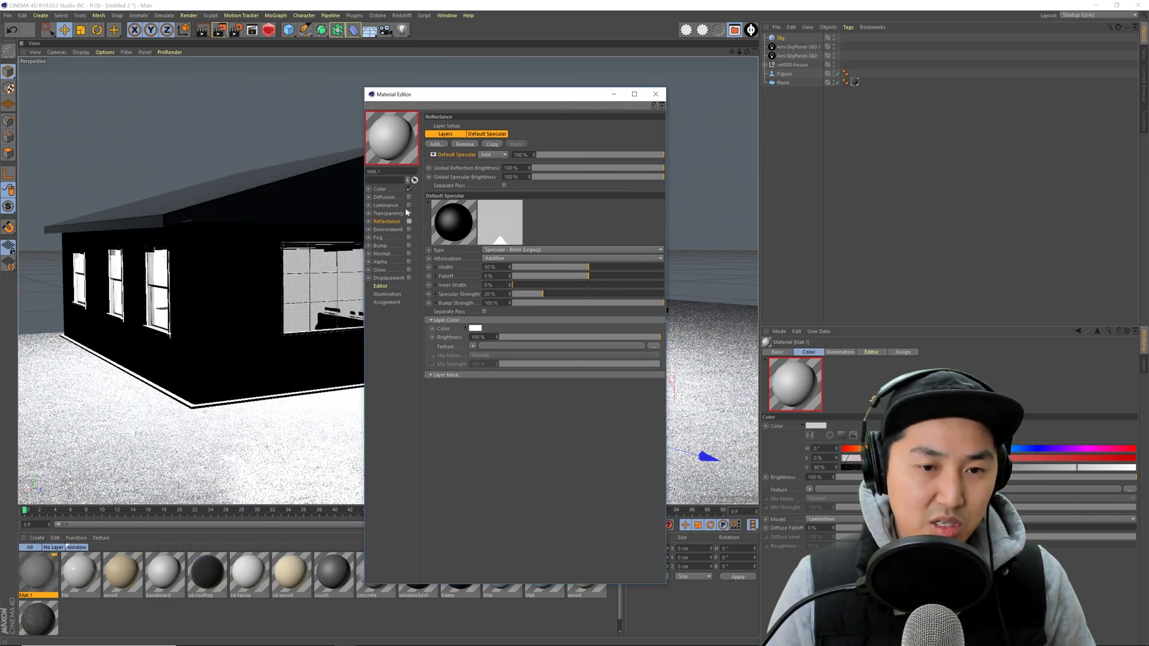
{"action": "left_click", "coordinate": [386, 190]}
{"action": "left_click", "coordinate": [527, 168]}
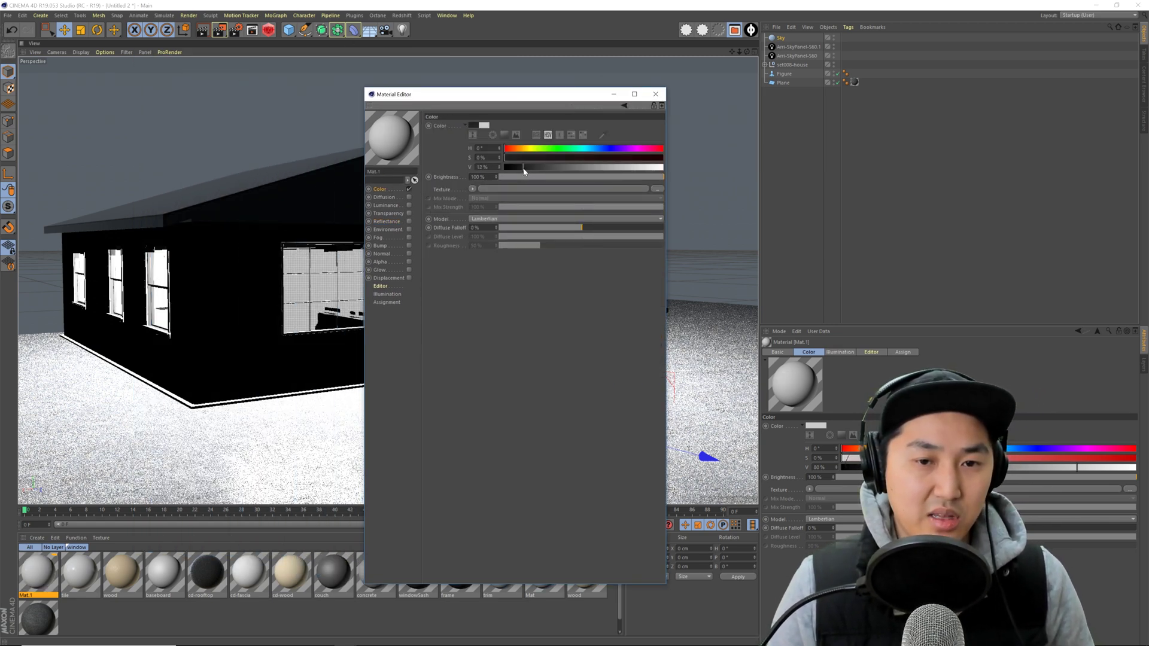
{"action": "left_click_drag", "start_coordinate": [524, 170], "coordinate": [527, 171]}
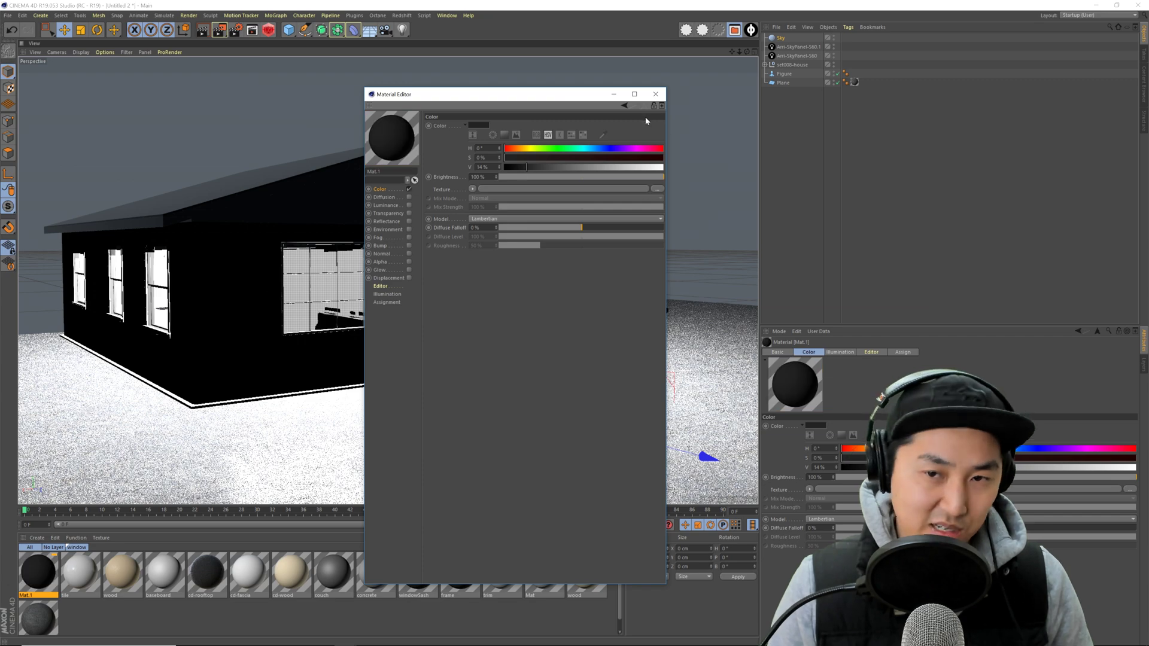
- Close the material's editor and apply the new dark grey material to the Sky object
{"action": "left_click", "coordinate": [655, 94]}
{"action": "left_click_drag", "start_coordinate": [40, 569], "coordinate": [780, 38]}
{"action": "left_click", "coordinate": [802, 139]}
- Render the house front with the figure to the Picture Viewer, stop after several passes and close the viewer
{"action": "scroll", "coordinate": [497, 284], "scroll_direction": "up", "scroll_amount": 2}
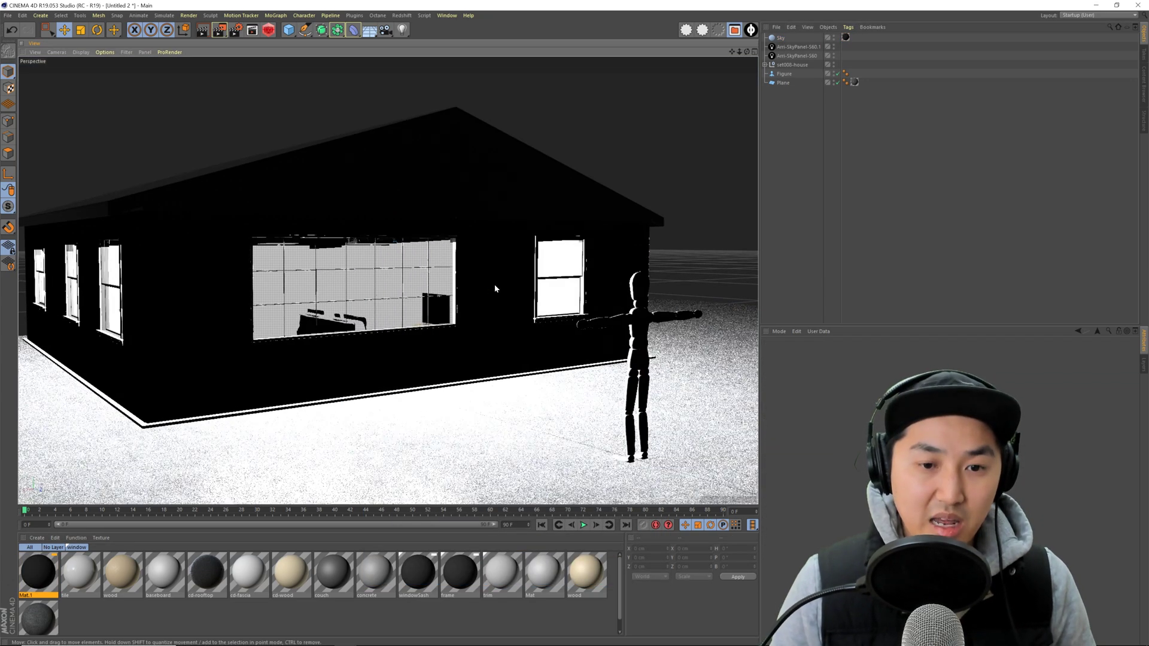
{"action": "middle_click_drag", "start_coordinate": [497, 283], "coordinate": [503, 267], "text": "alt"}
{"action": "left_click_drag", "start_coordinate": [503, 266], "coordinate": [486, 273], "text": "alt"}
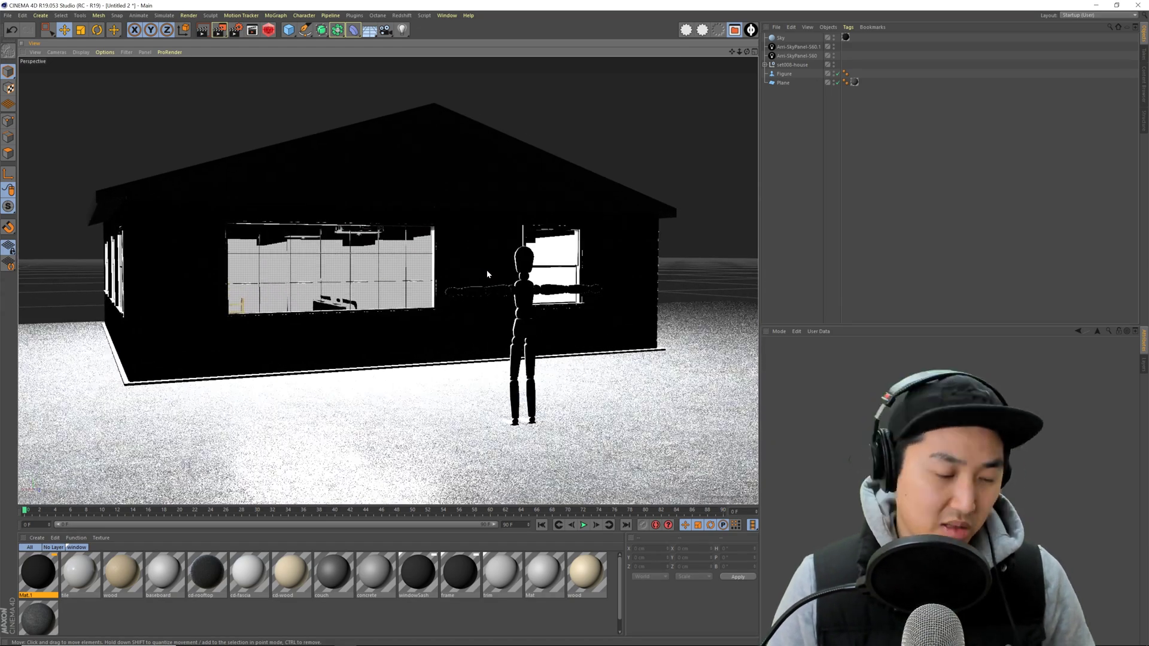
{"action": "key", "text": "shift+r"}
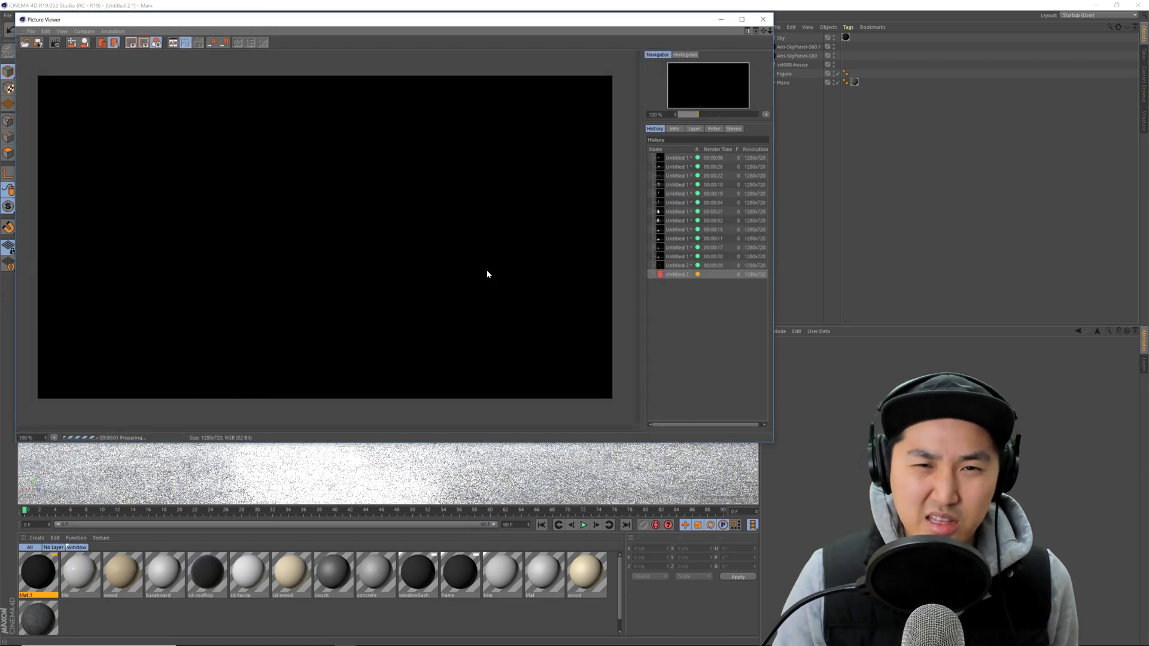
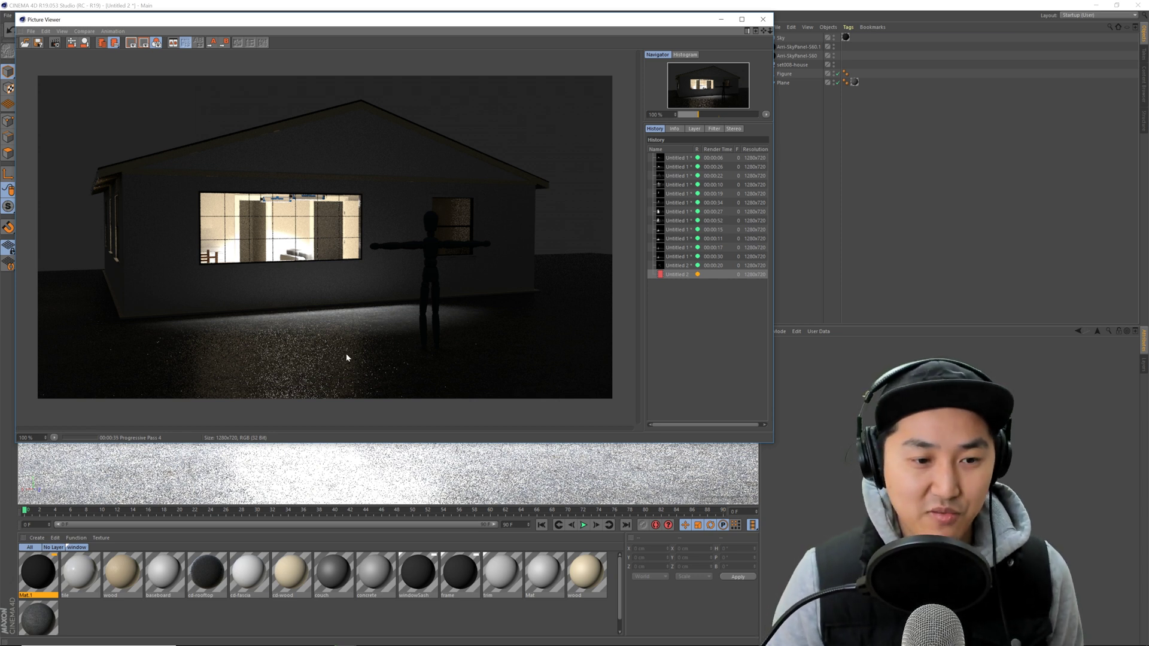
{"action": "left_click", "coordinate": [54, 43]}
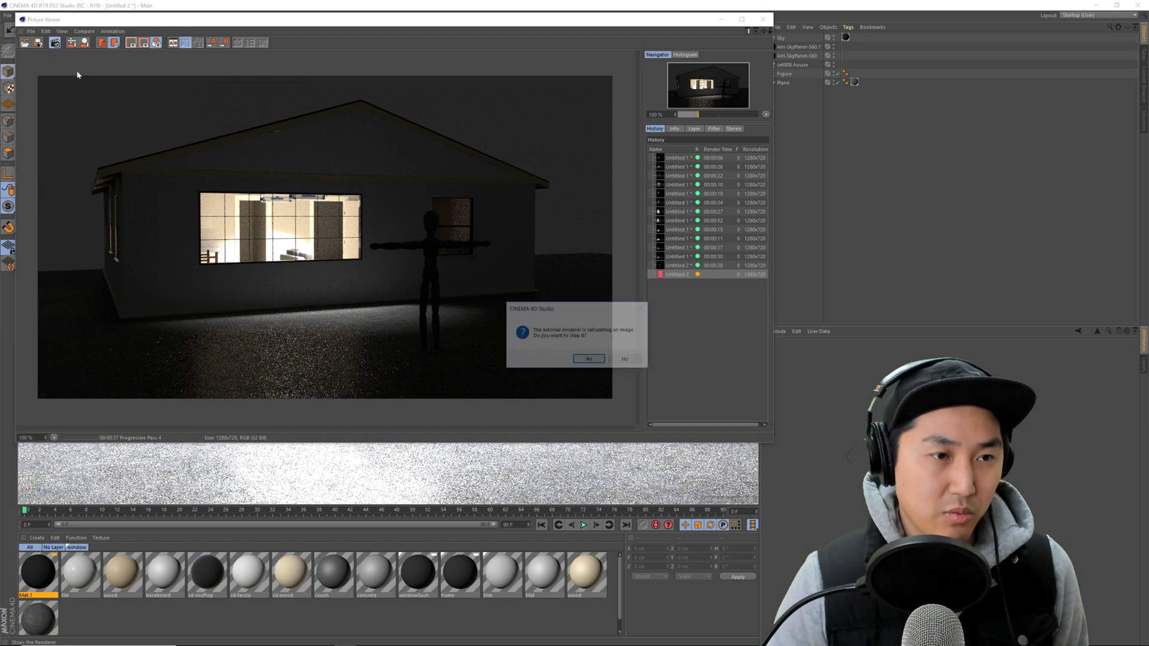
{"action": "left_click", "coordinate": [589, 359]}
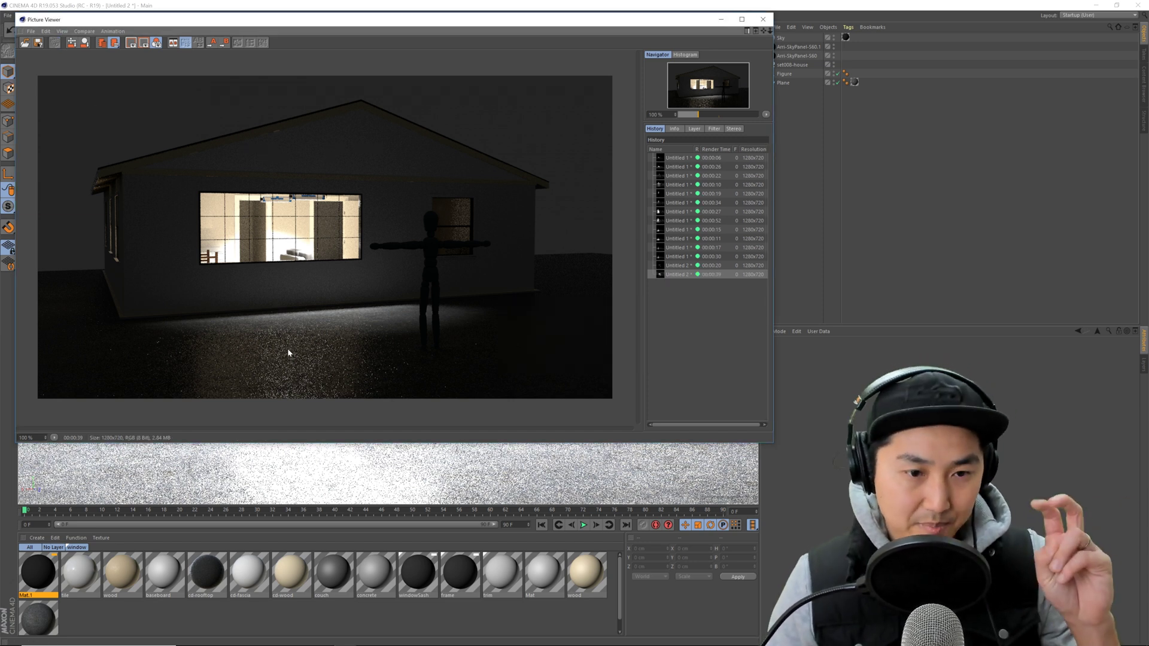
{"action": "left_click", "coordinate": [762, 20]}
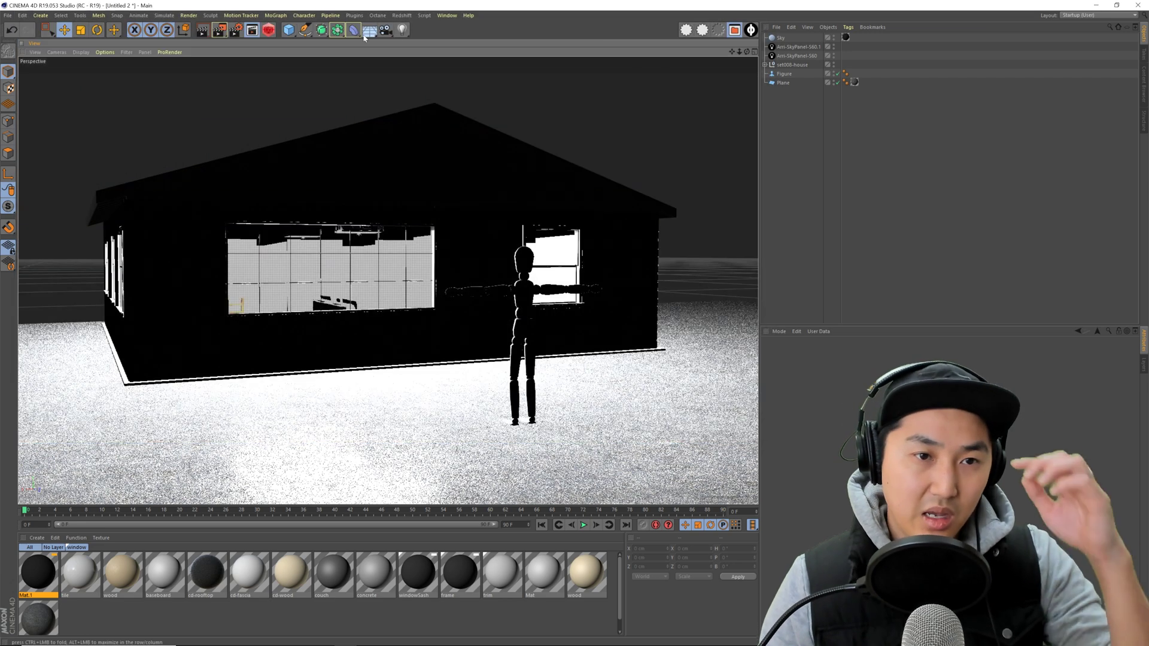
- Set the Physical renderer's maximum blurriness and shadow subdivisions to 4, and ambient occlusion and subsurface scattering subdivisions to 0
{"action": "key", "text": "ctrl+b"}
{"action": "left_click_drag", "start_coordinate": [346, 110], "coordinate": [561, 94]}
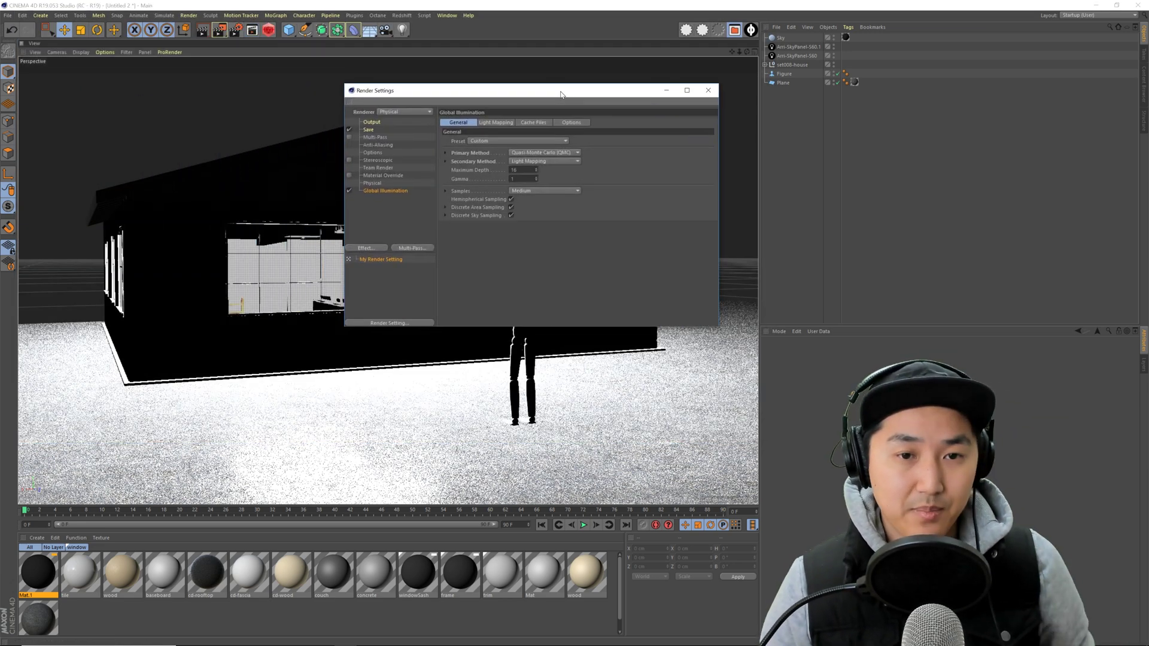
{"action": "left_click", "coordinate": [378, 183]}
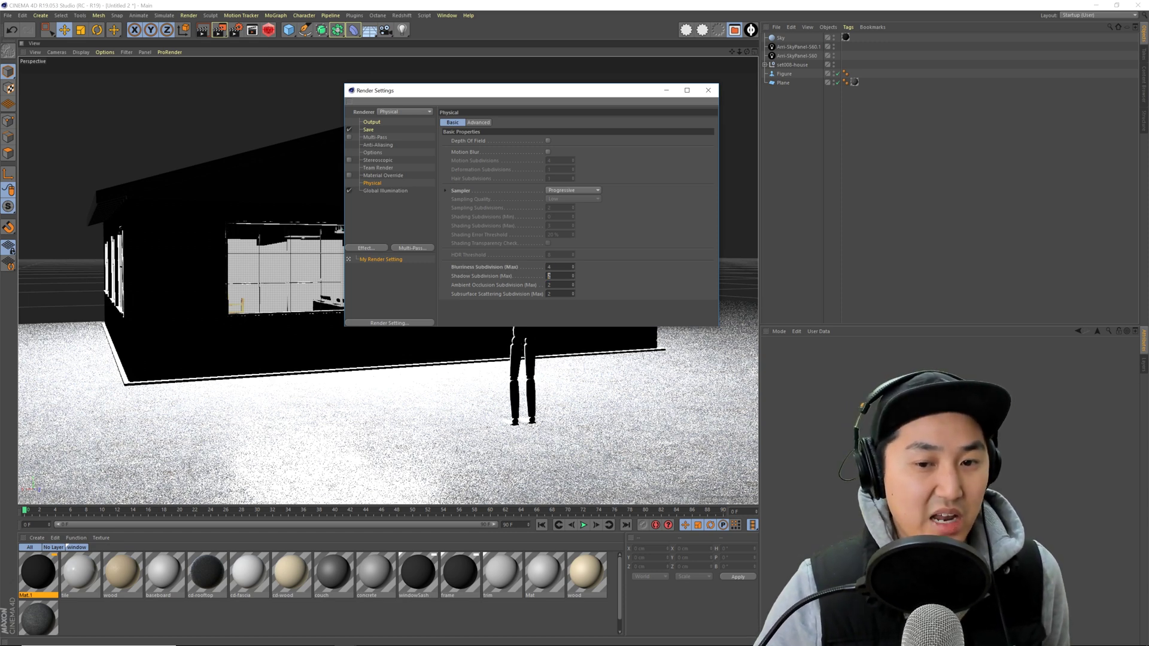
{"action": "type", "text": "4"}
{"action": "key", "text": "Return"}
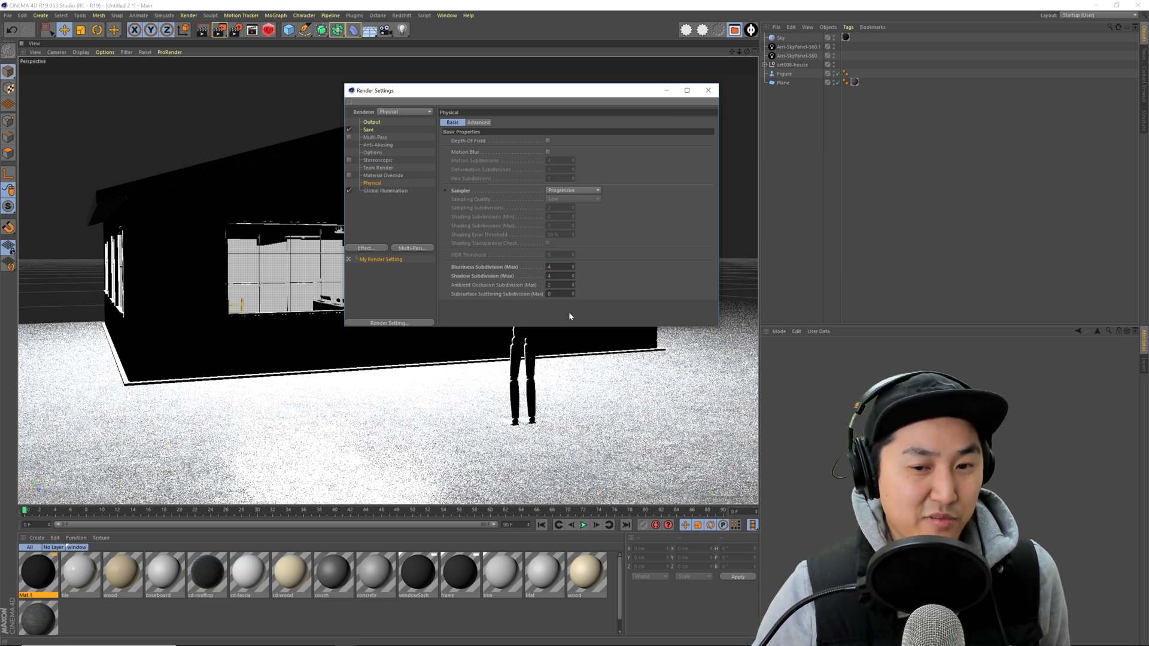
{"action": "type", "text": "0"}
{"action": "key", "text": "shift+Tab"}
{"action": "type", "text": "0"}
{"action": "key", "text": "Return"}
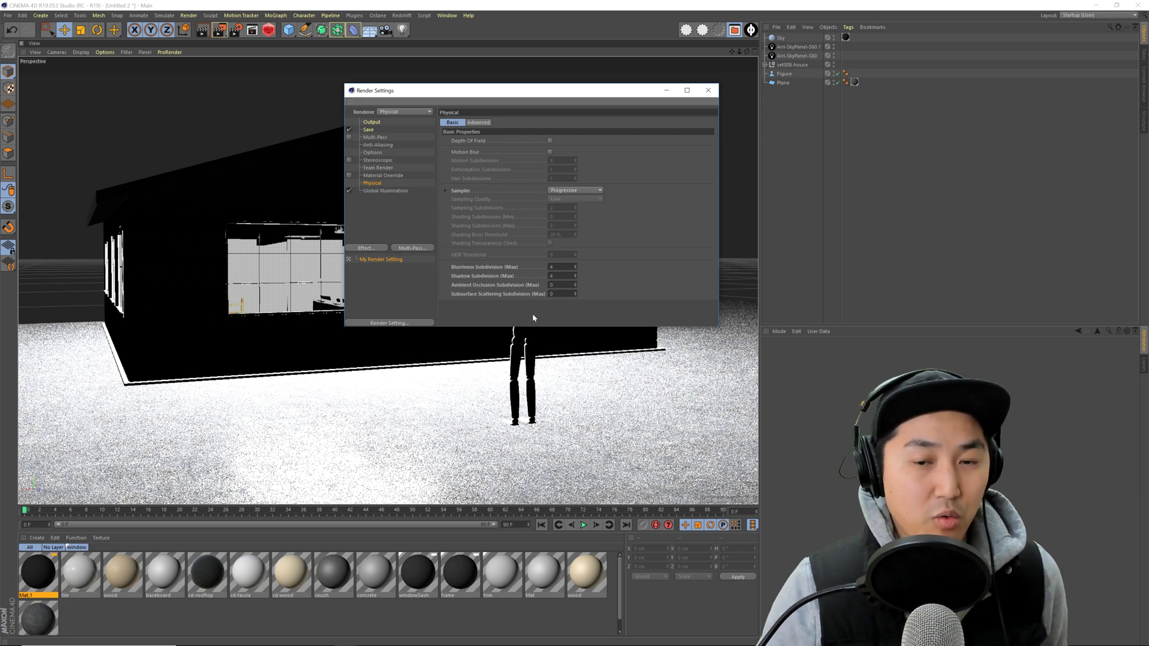
{"action": "left_click", "coordinate": [708, 91]}
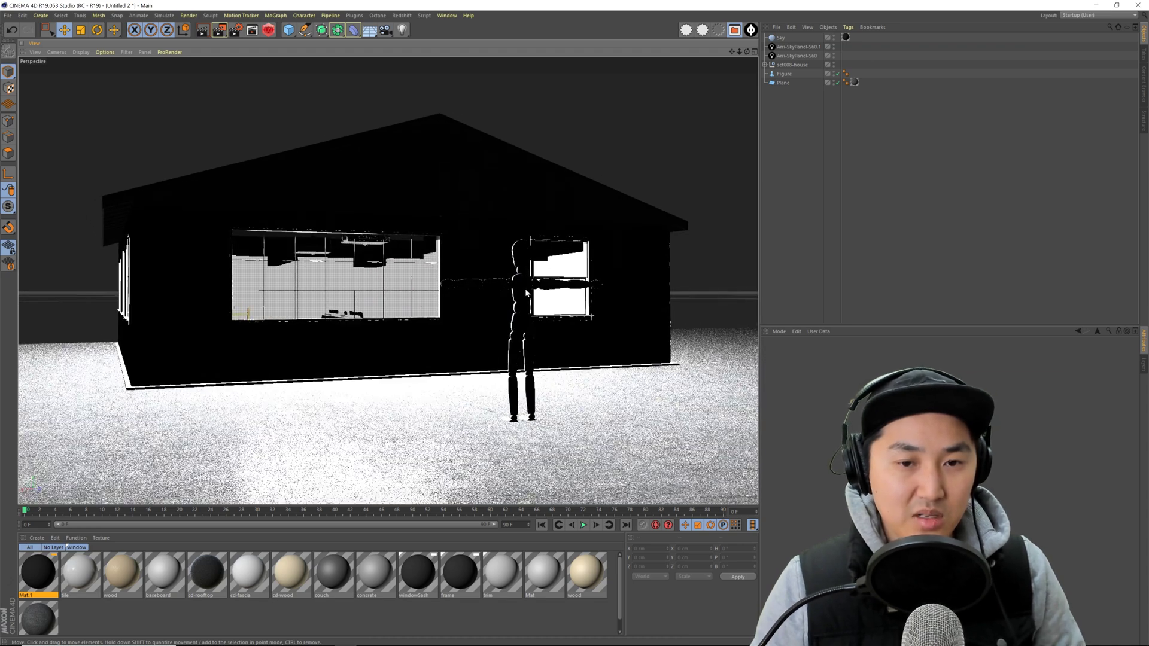
- Render the house again with the new subdivision settings, stop after about ten progressive passes and close the Picture Viewer
{"action": "key", "text": "shift+r"}
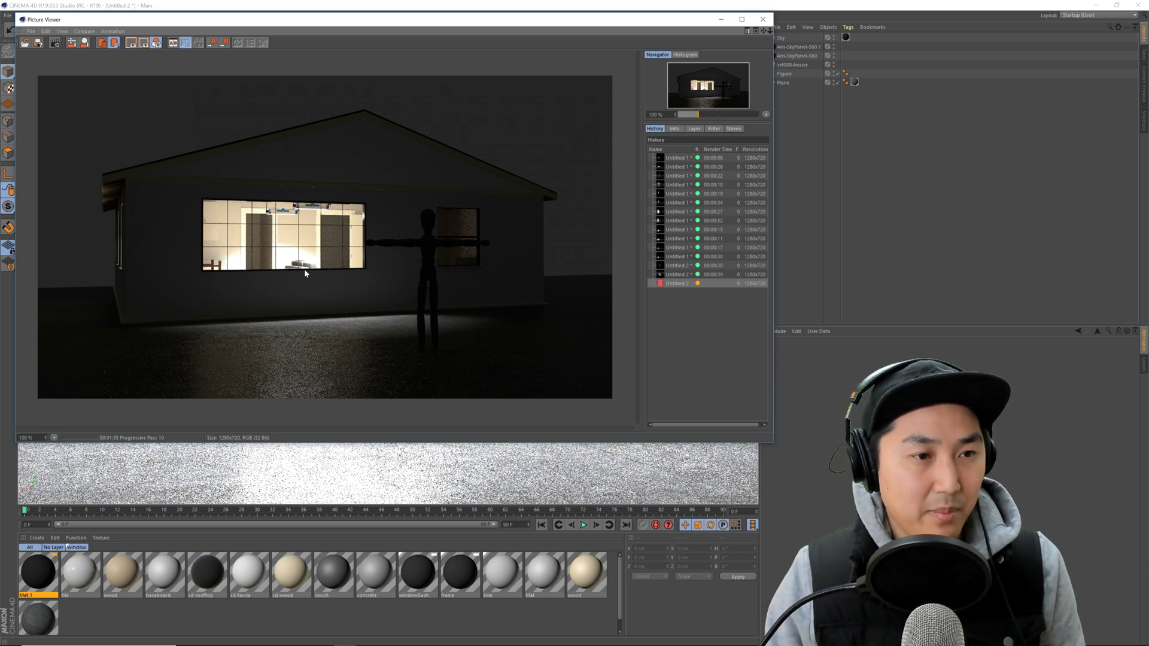
{"action": "left_click", "coordinate": [55, 44]}
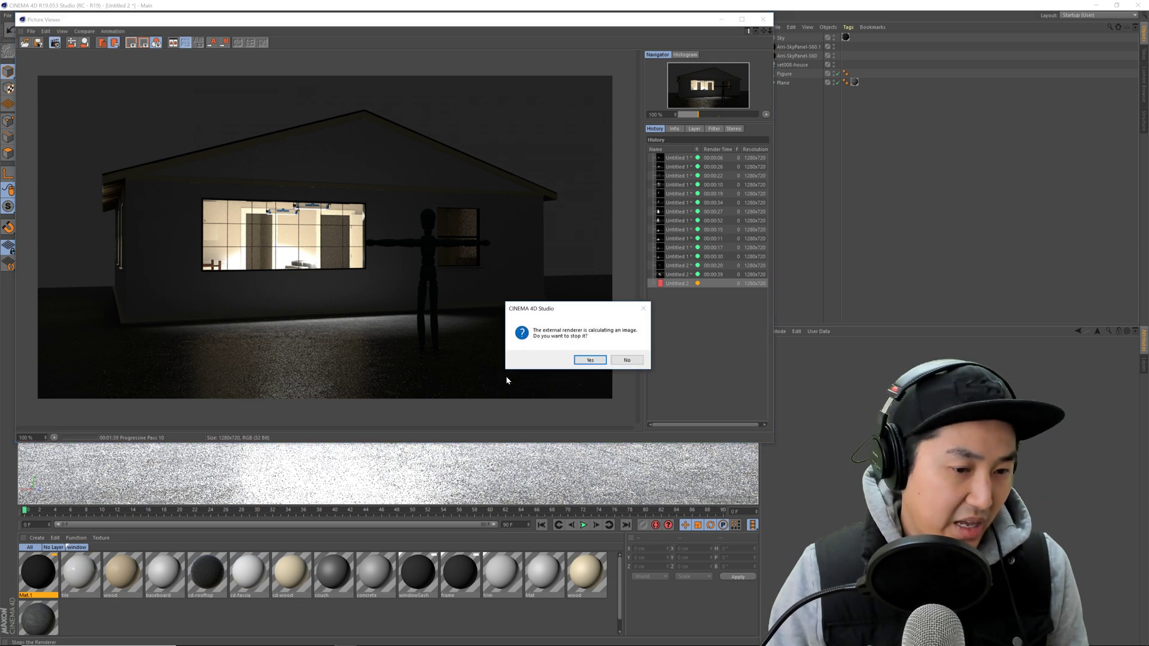
{"action": "left_click", "coordinate": [589, 360]}
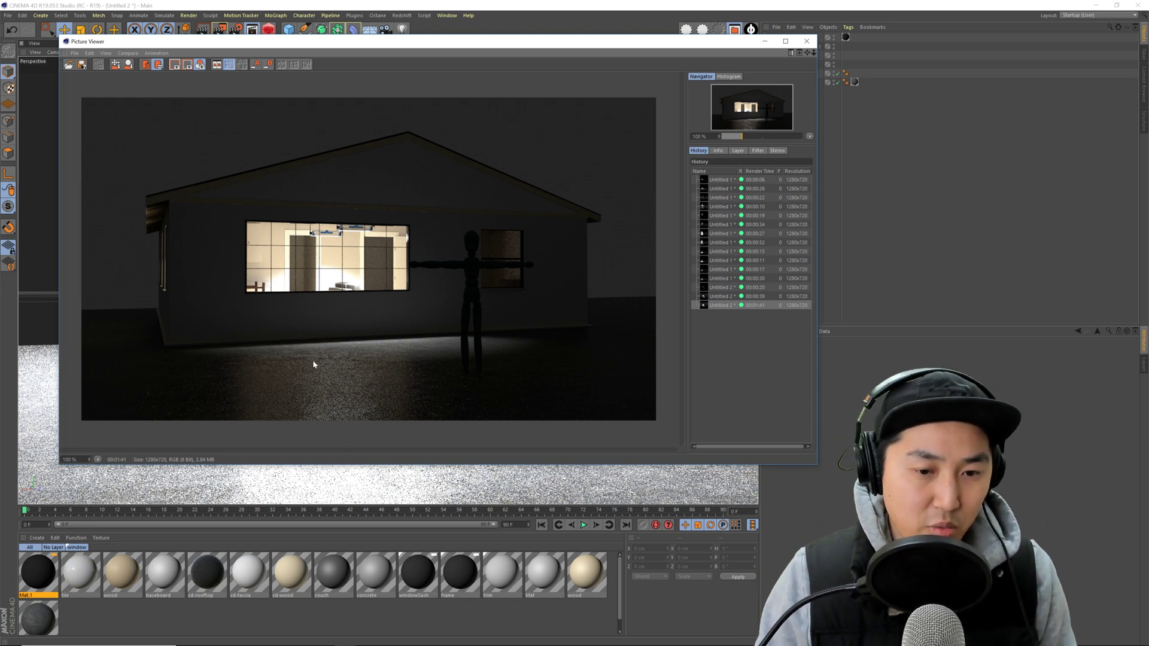
{"action": "left_click", "coordinate": [806, 41]}
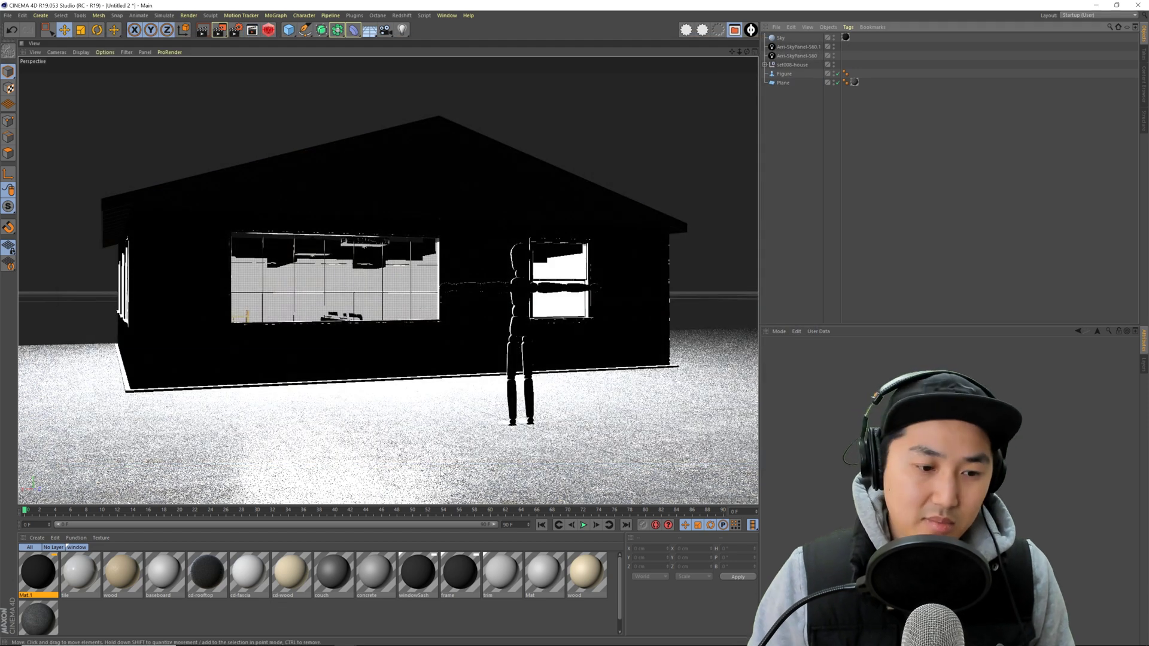
- Adjust the gradient on the glossiness texture that drives the asphalt material's reflectance roughness, and close the material's editor
{"action": "double_click", "coordinate": [38, 618]}
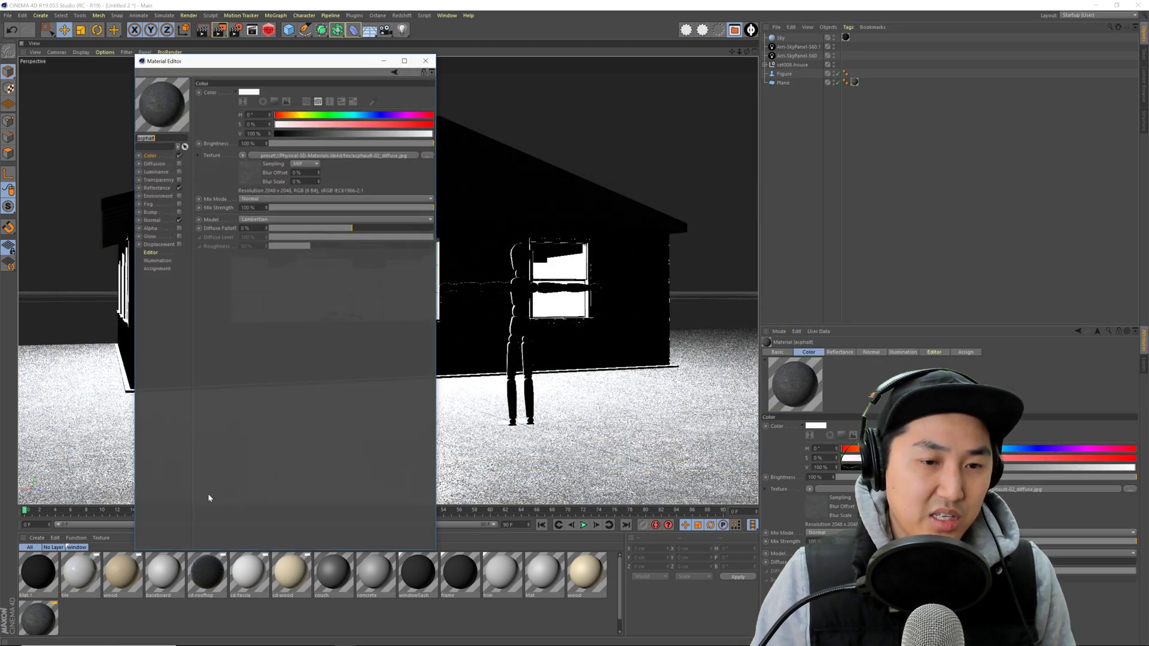
{"action": "left_click_drag", "start_coordinate": [317, 65], "coordinate": [509, 69]}
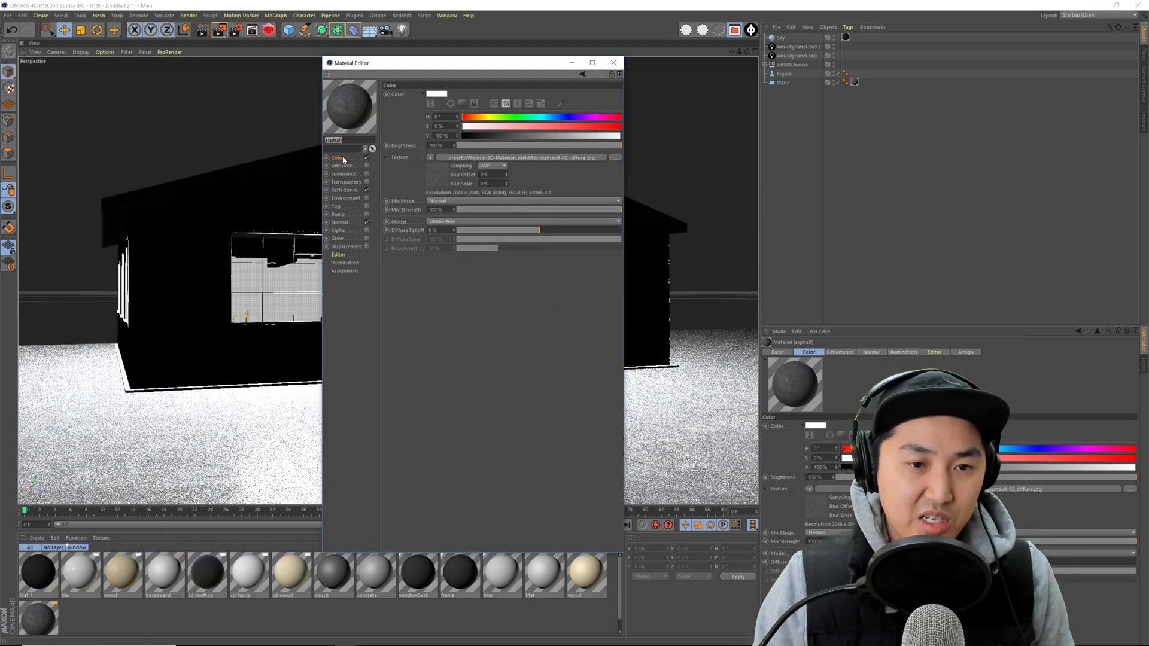
{"action": "left_click", "coordinate": [339, 222]}
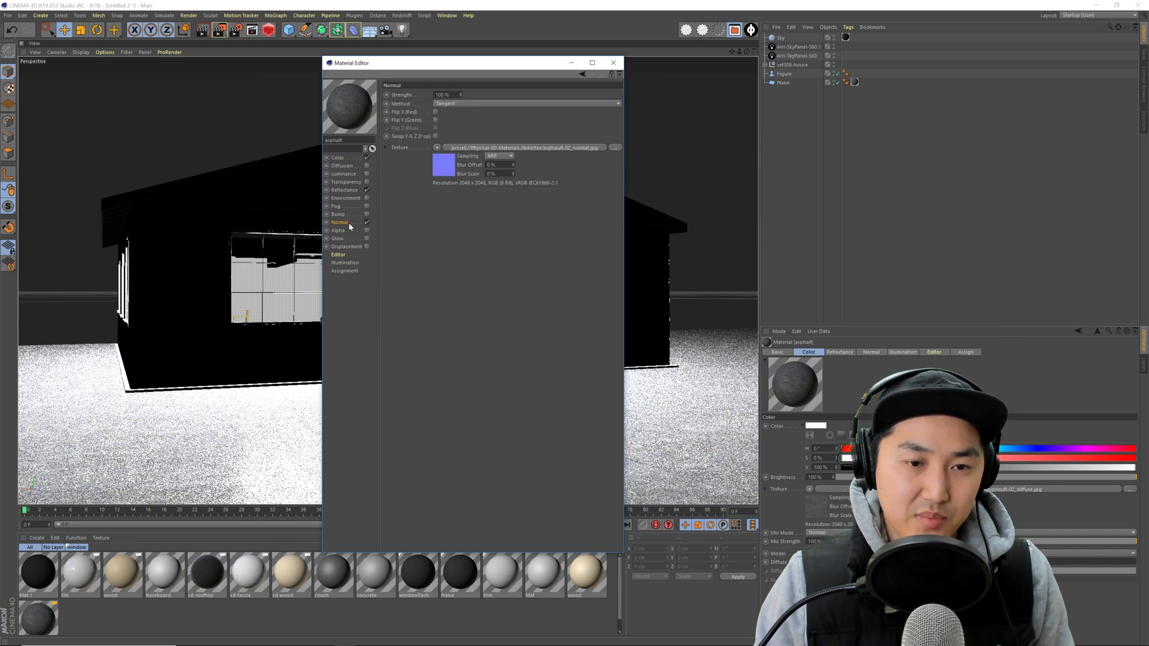
{"action": "left_click", "coordinate": [354, 192]}
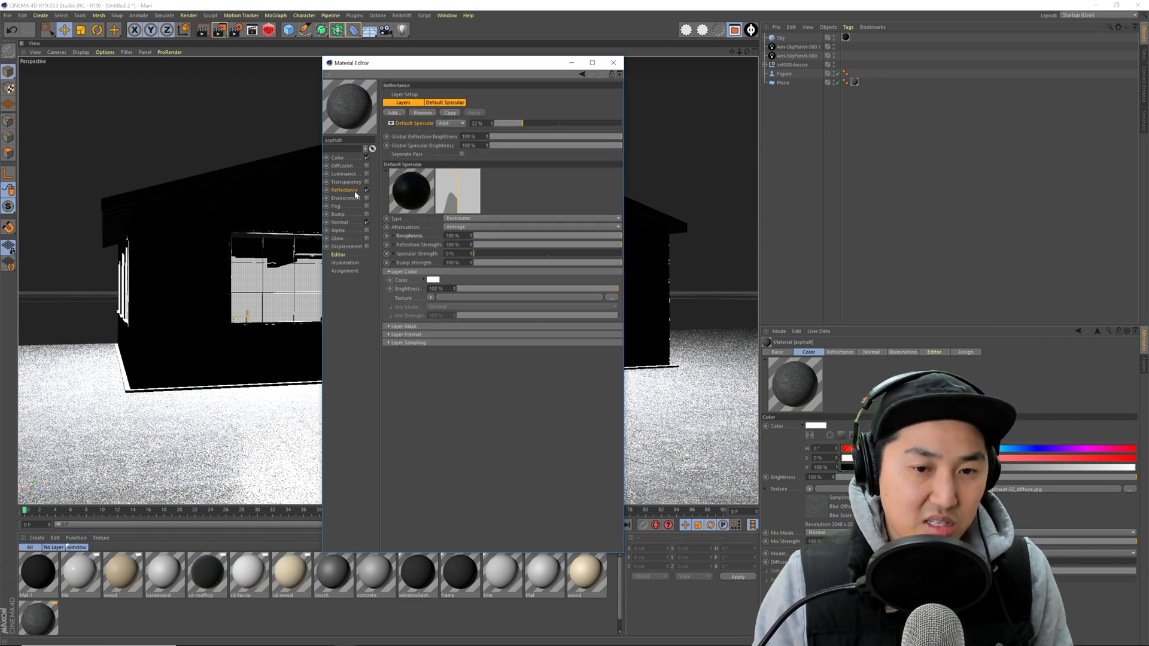
{"action": "left_click", "coordinate": [392, 236]}
{"action": "left_click", "coordinate": [519, 246]}
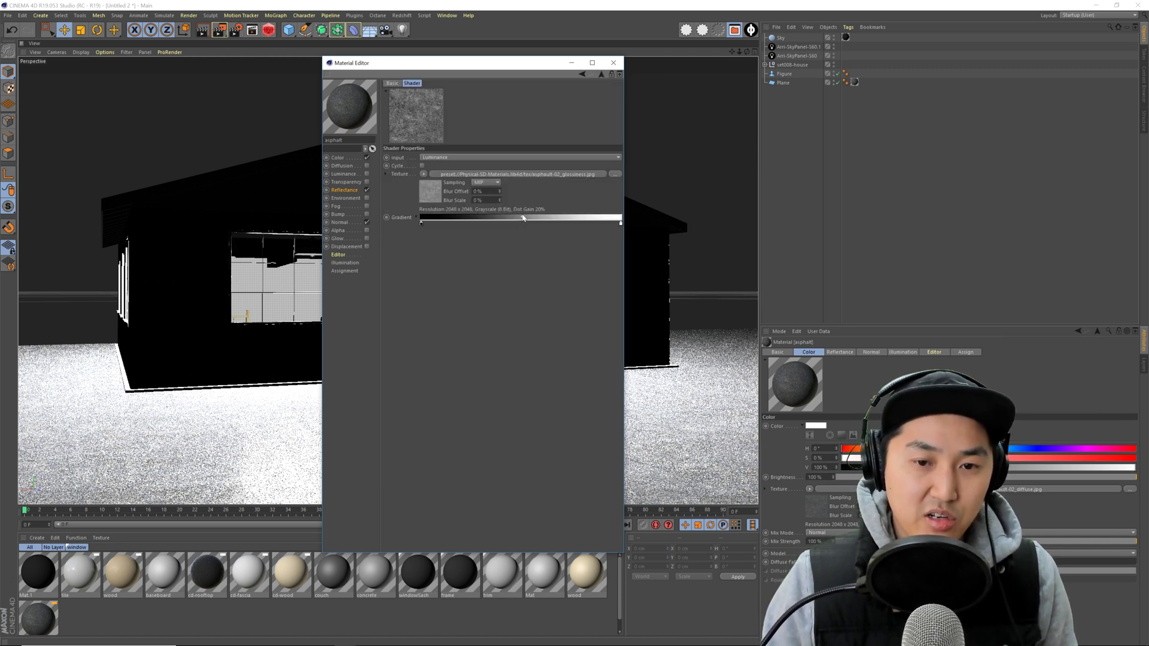
{"action": "left_click_drag", "start_coordinate": [562, 222], "coordinate": [519, 222]}
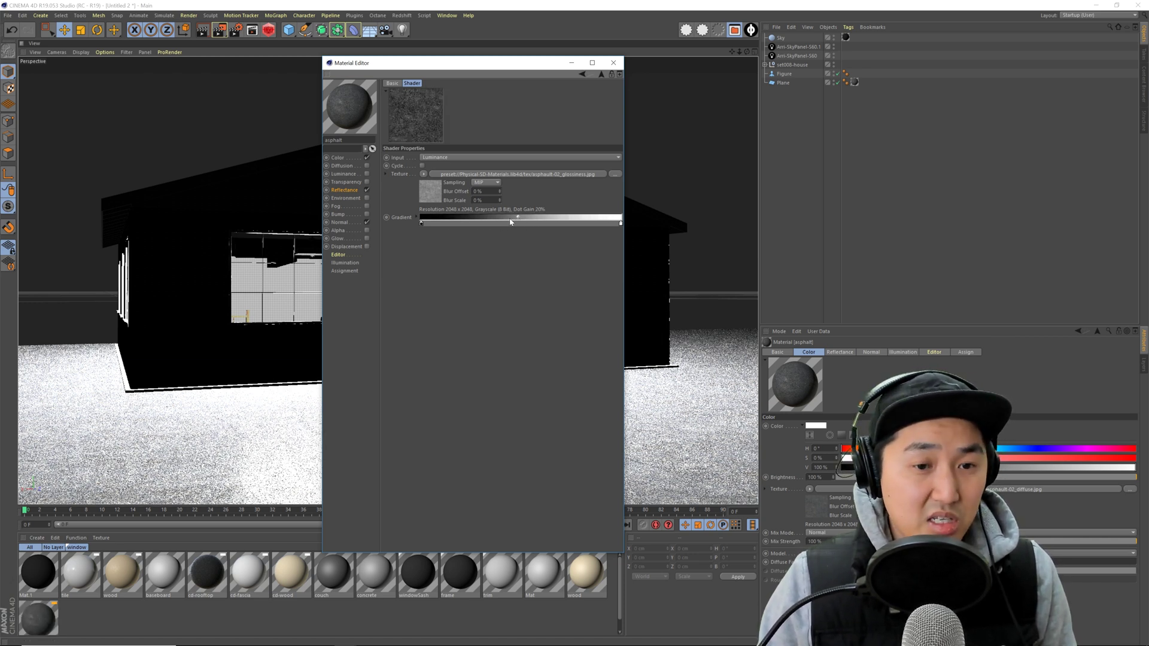
{"action": "left_click", "coordinate": [341, 158]}
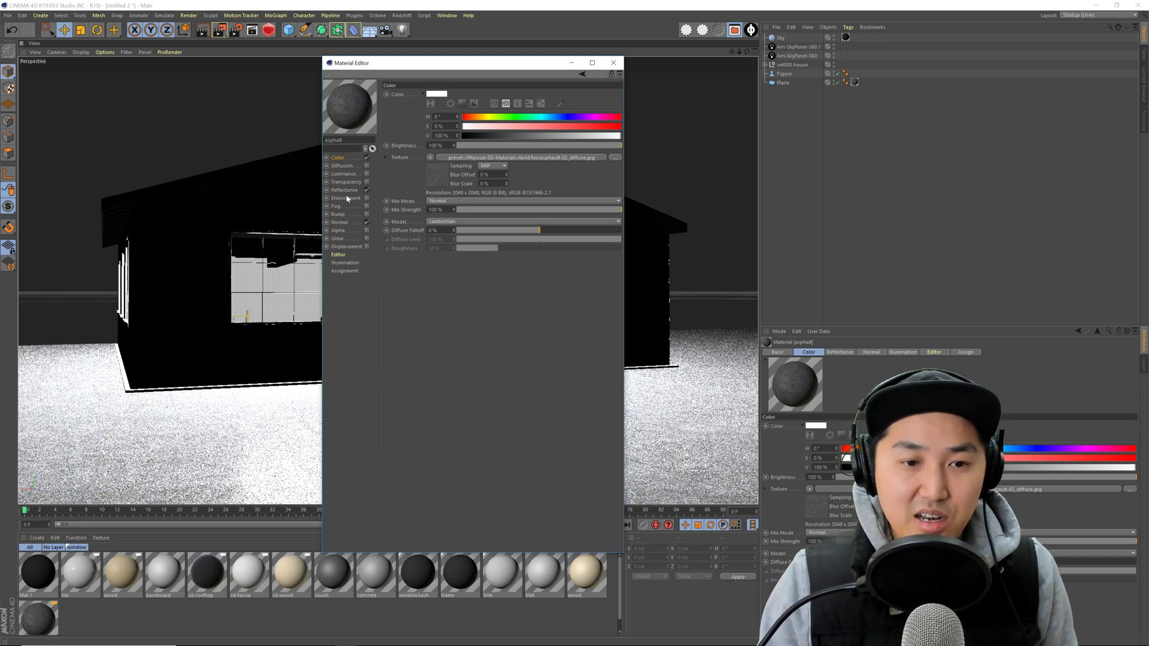
{"action": "left_click", "coordinate": [613, 62]}
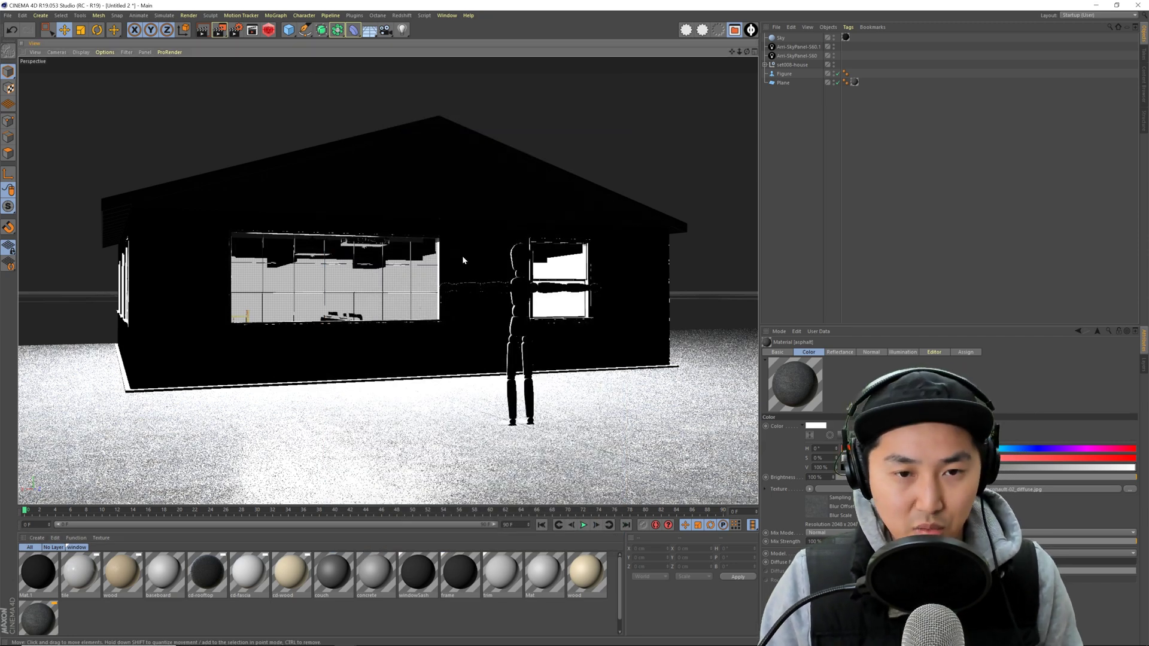
{"action": "mouse_move", "coordinate": [461, 256]}
{"action": "left_mouse_down", "text": "alt"}
{"action": "mouse_move", "coordinate": [459, 267]}
{"action": "mouse_move", "coordinate": [473, 265]}
{"action": "left_mouse_up", "text": "alt"}
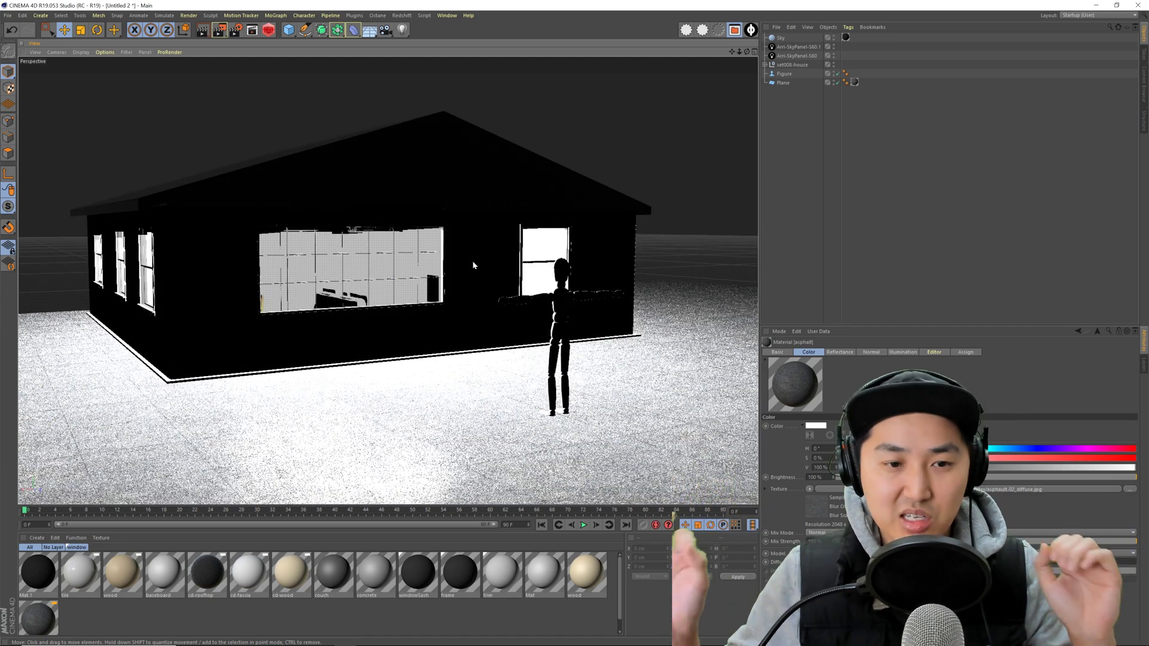
{"action": "left_click_drag", "start_coordinate": [472, 265], "coordinate": [480, 268], "text": "alt"}
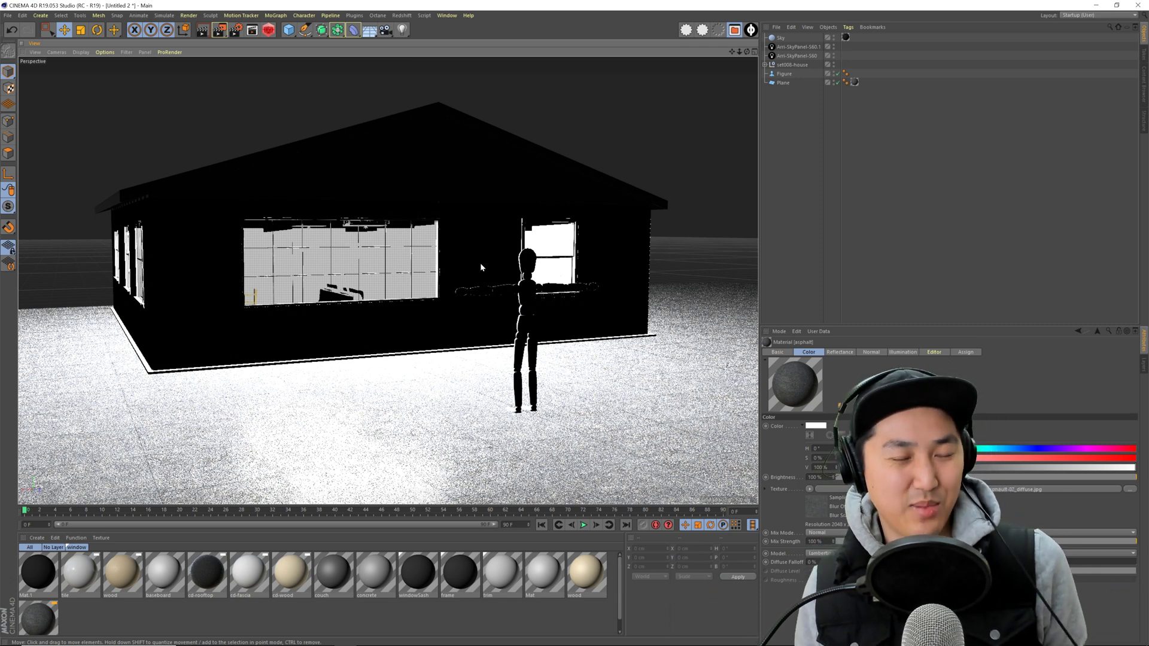
{"action": "right_click_drag", "start_coordinate": [480, 263], "coordinate": [478, 267], "text": "alt"}
{"action": "mouse_move", "coordinate": [478, 268]}
{"action": "middle_mouse_down", "text": "alt"}
{"action": "mouse_move", "coordinate": [467, 260]}
{"action": "mouse_move", "coordinate": [488, 264]}
{"action": "middle_mouse_up", "text": "alt"}
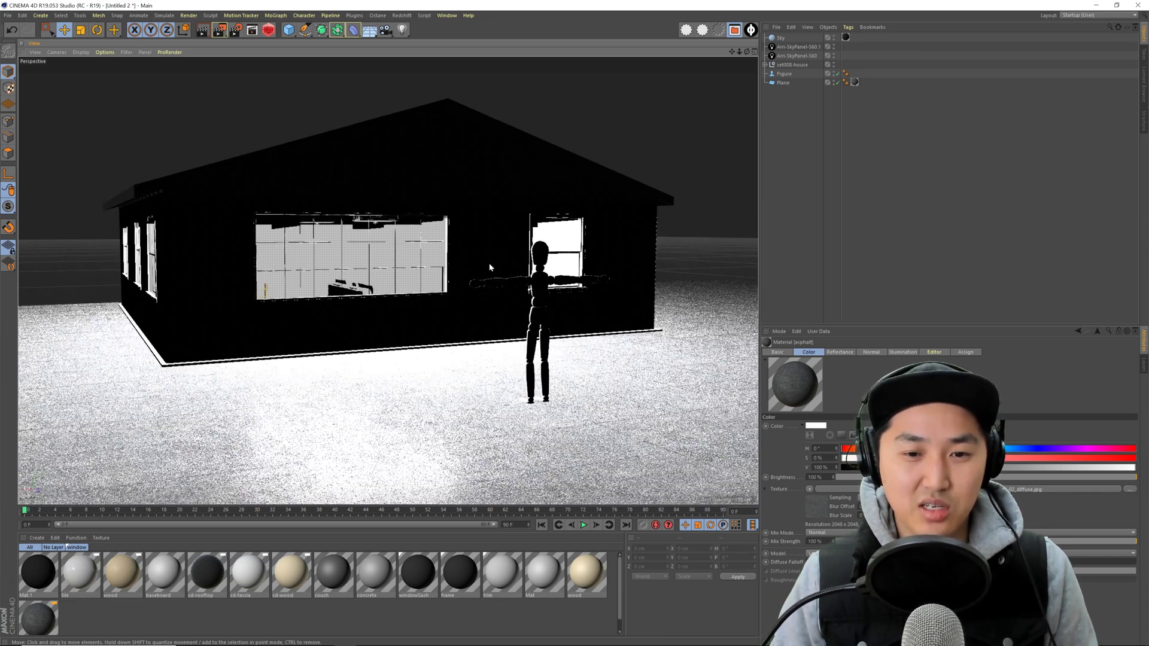
{"action": "left_click_drag", "start_coordinate": [487, 264], "coordinate": [491, 262], "text": "alt"}
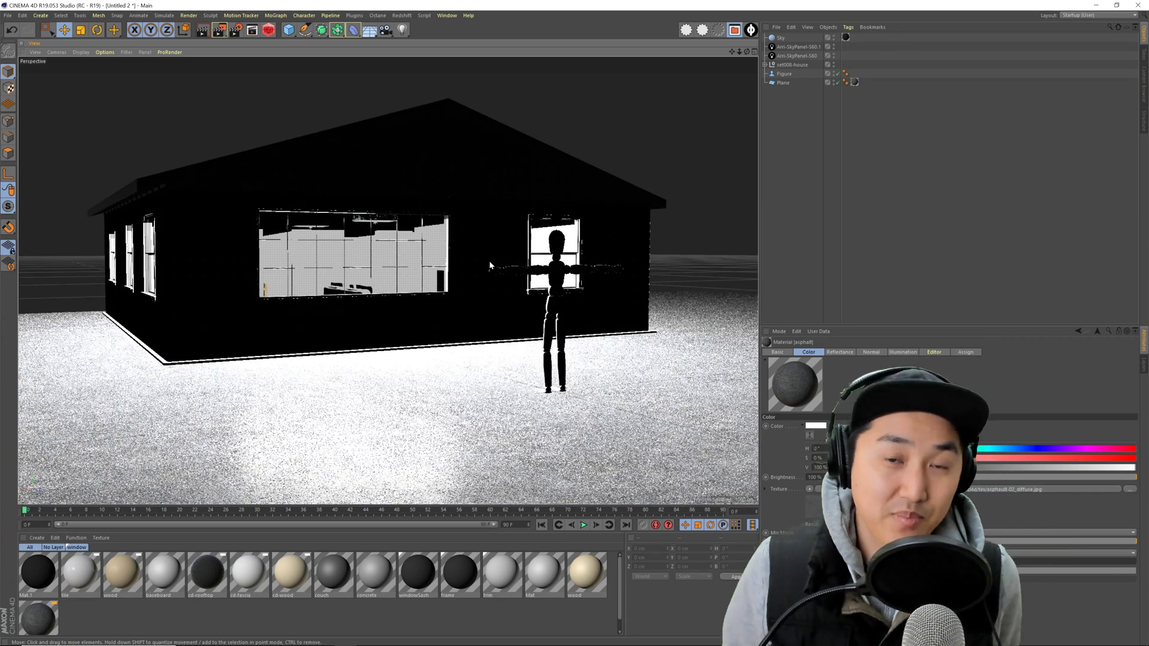